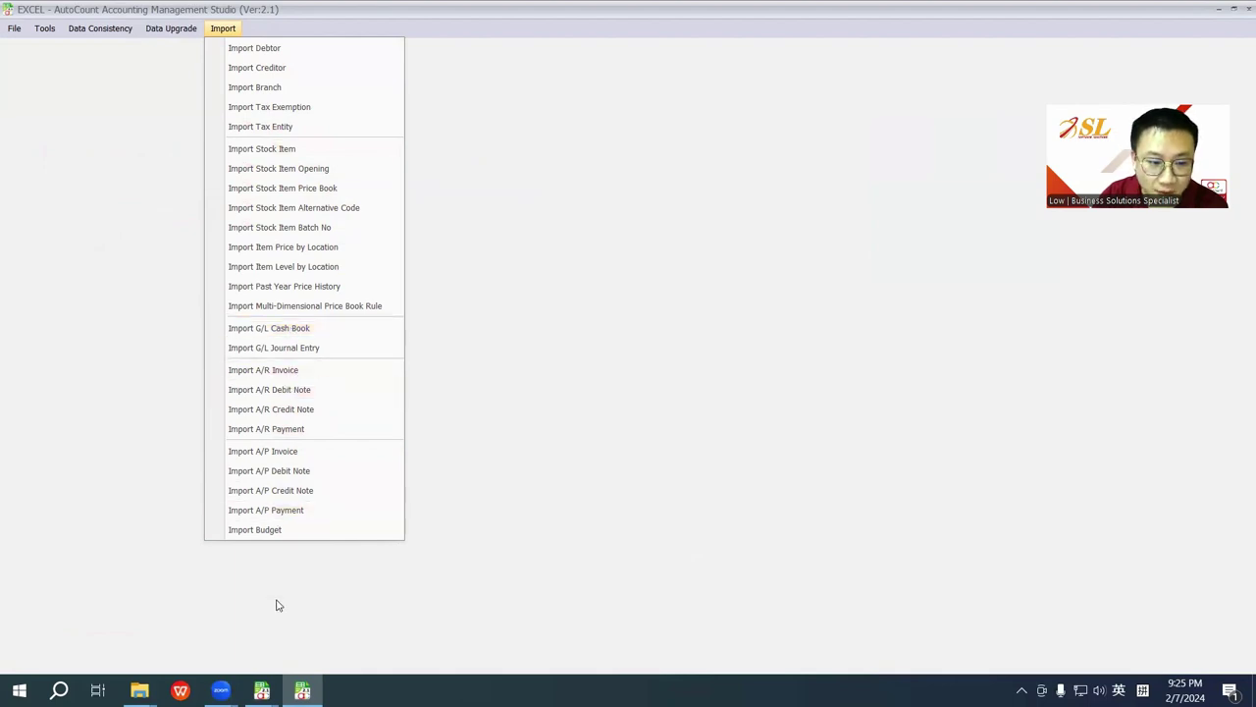
Step: Bring the AutoCount Accounting main window forward from the taskbar preview
click(262, 689)
click(255, 630)
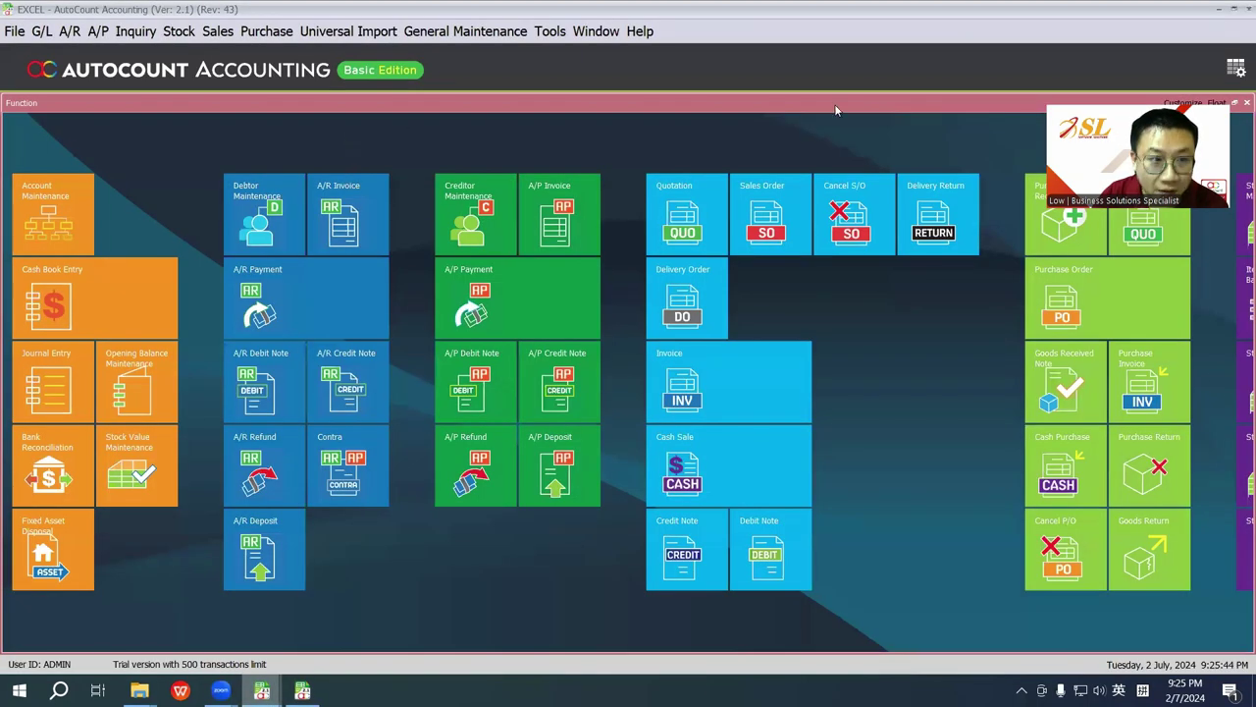
Step: Review the Universal Import and Import From Excel options for stock, G/L, A/R, A/P, debtors and creditors
click(348, 31)
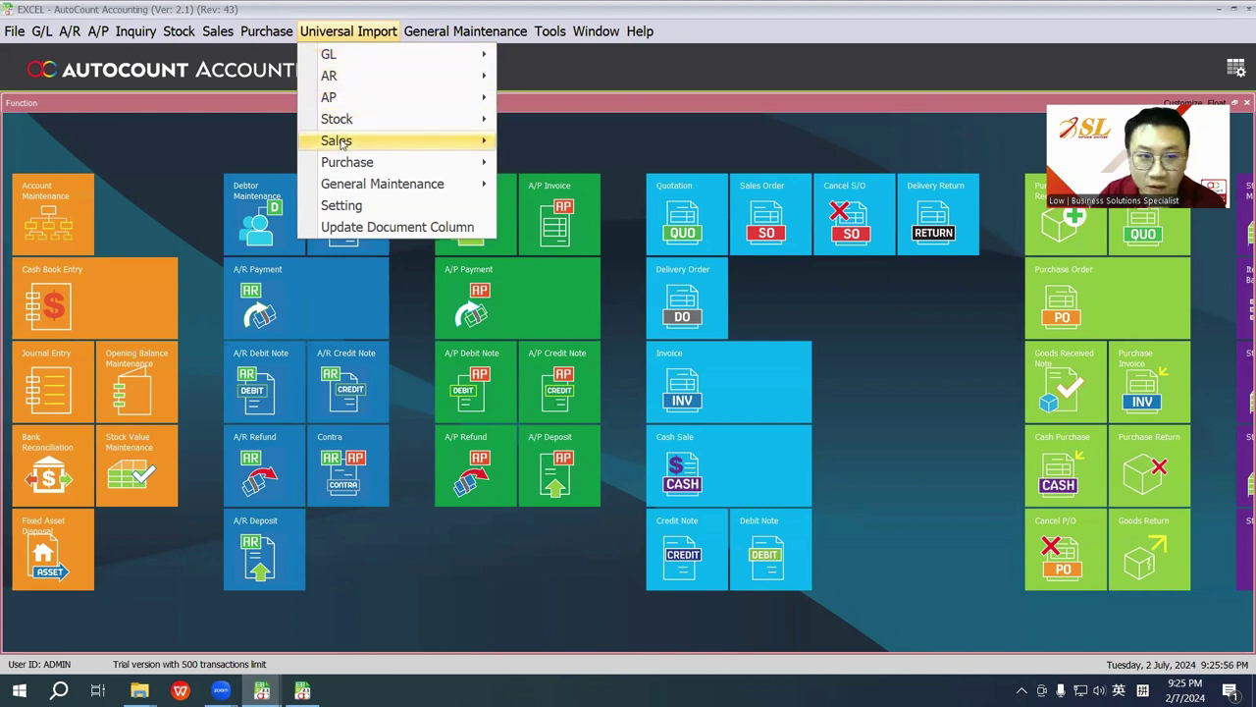
click(15, 31)
mouse_move(19, 129)
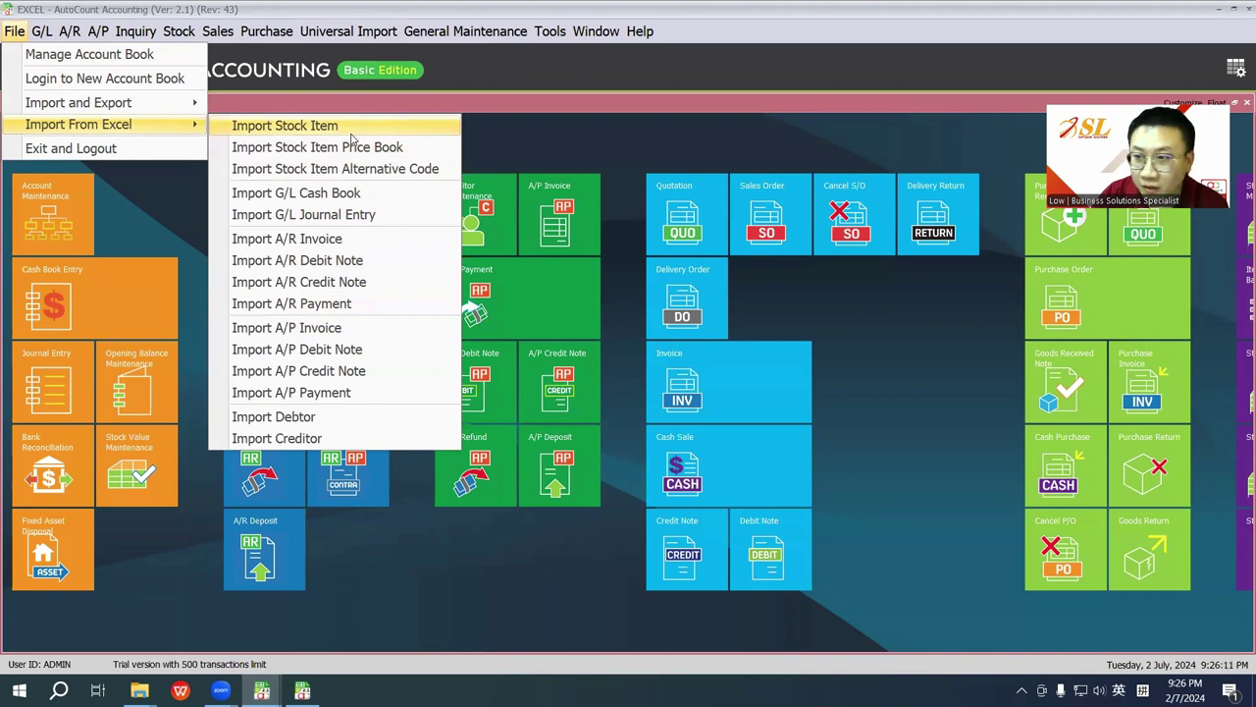
Step: From the desktop, open Import Debtor.xls in the Import Excel Templates folder
key(super+d)
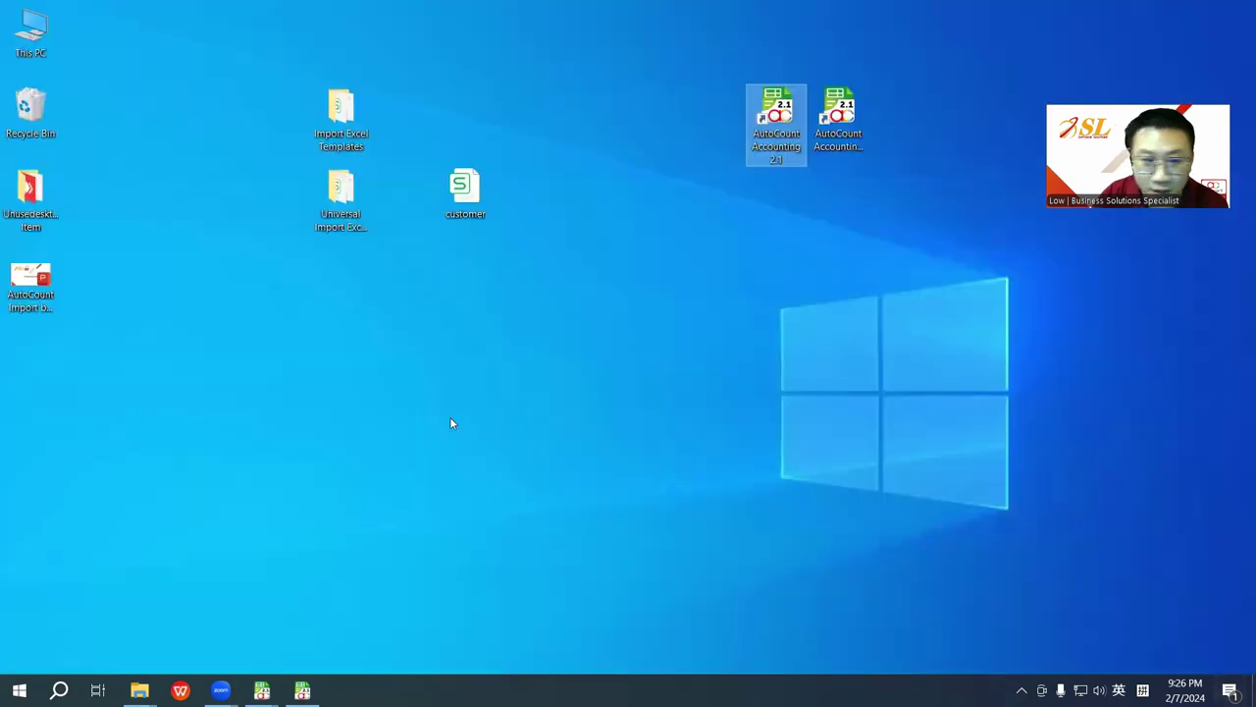
click(309, 432)
double_click(340, 142)
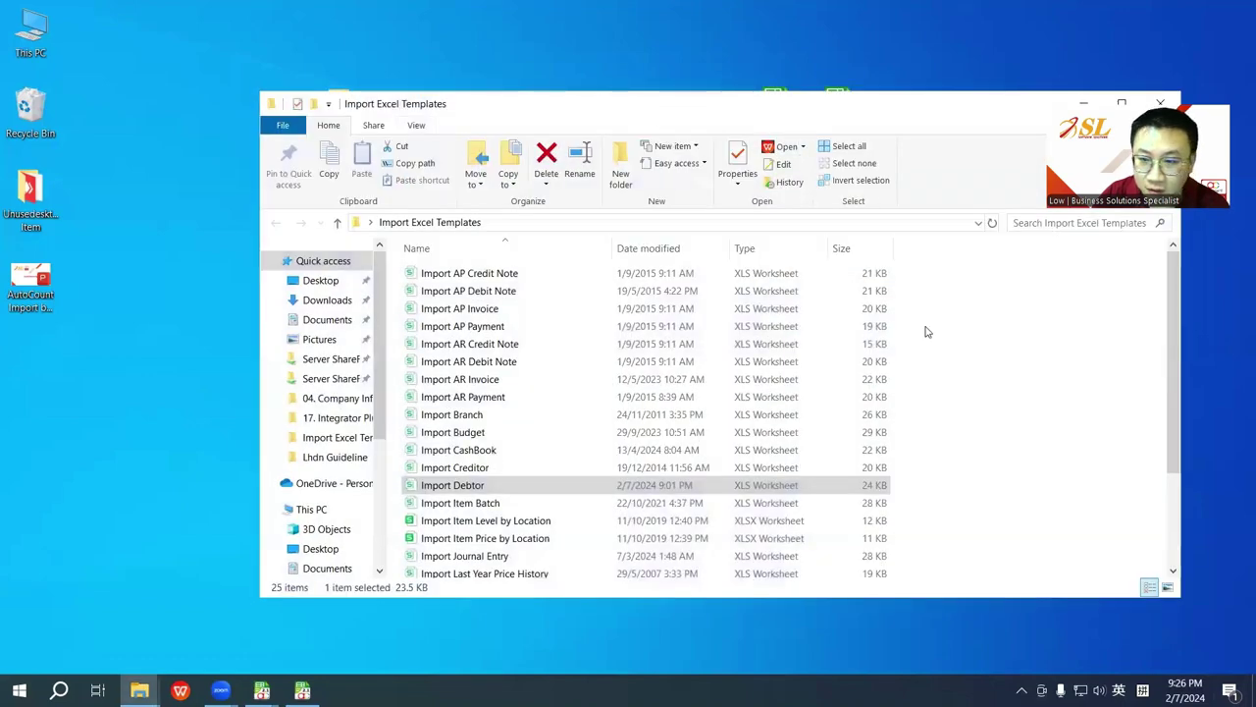
click(923, 45)
scroll(599, 368, down, 3)
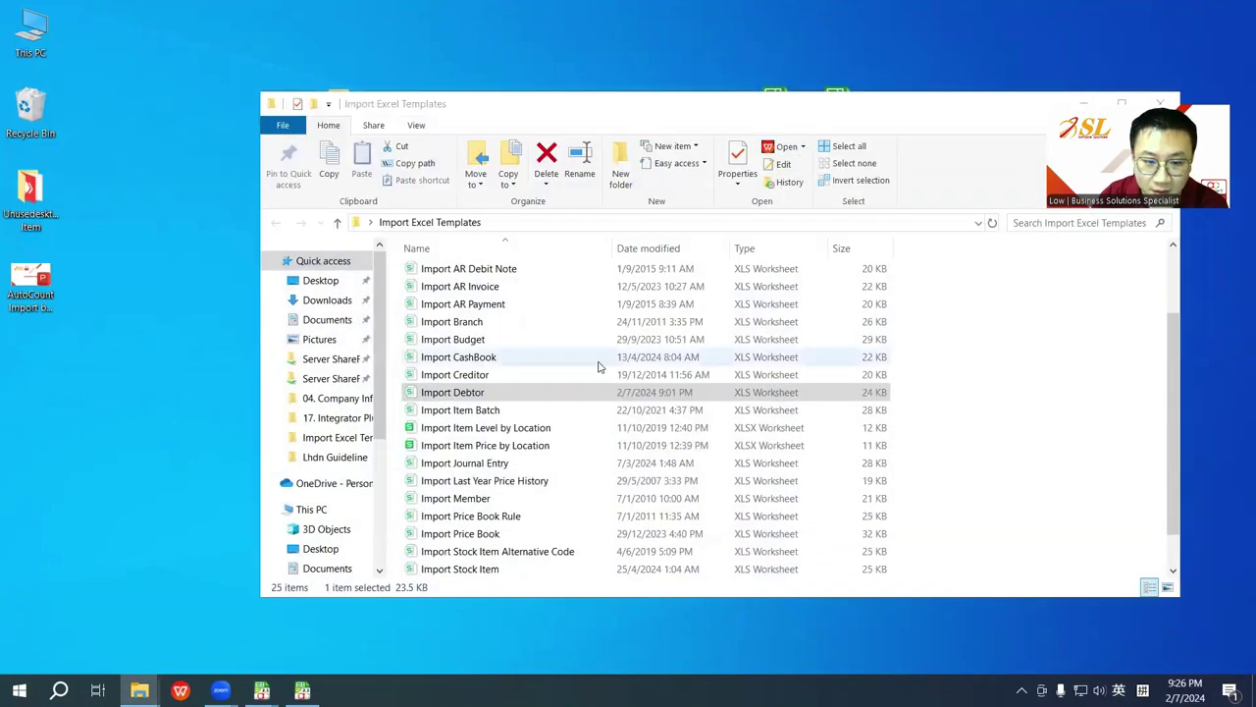
scroll(574, 380, up, 3)
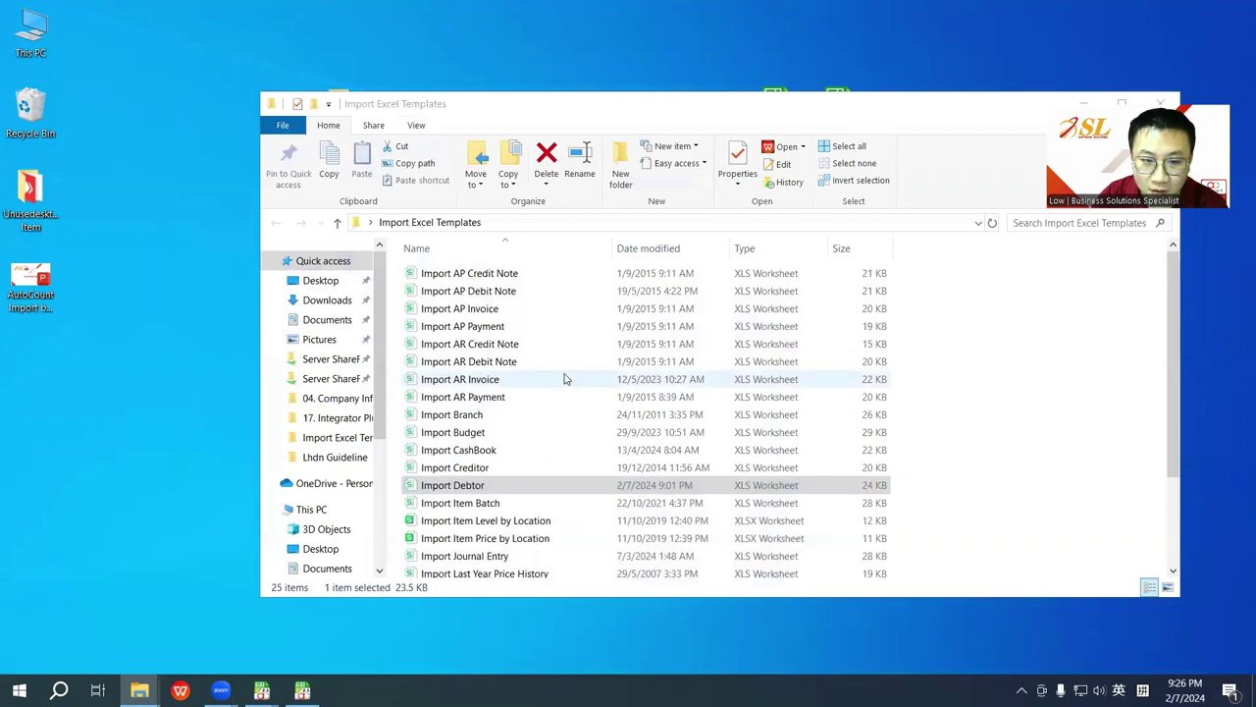
double_click(511, 490)
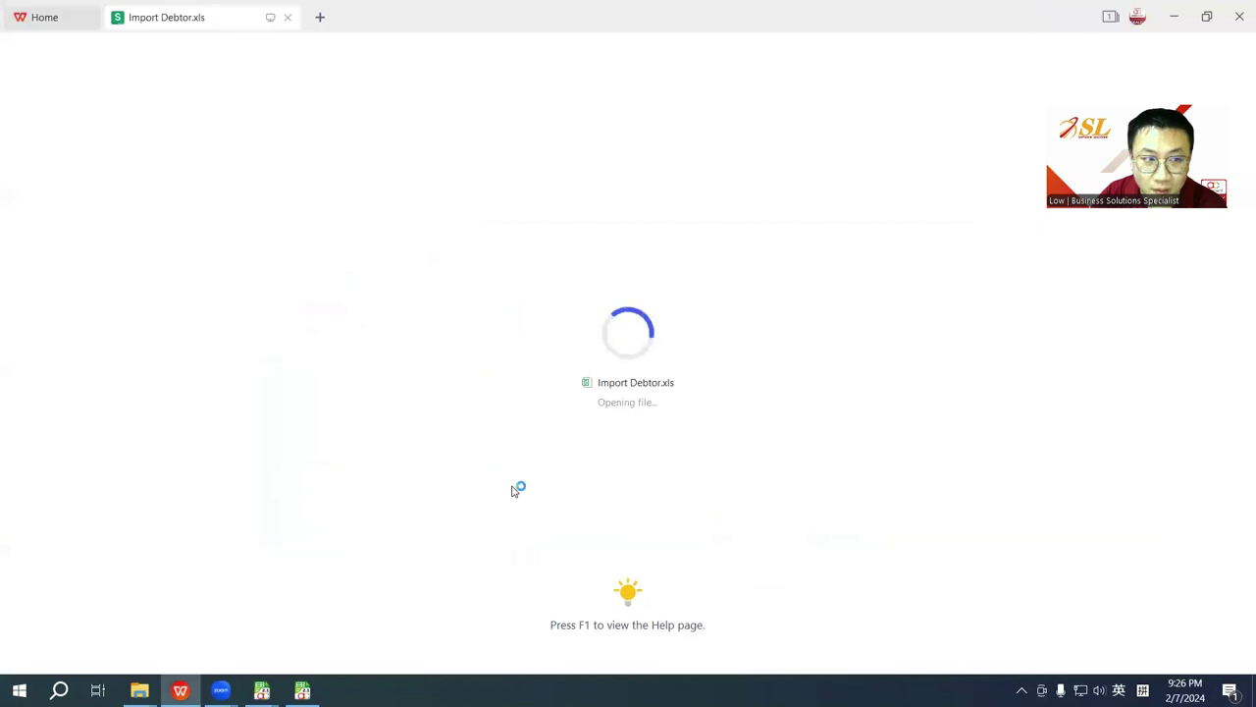
Step: Inspect the Debtor sheet headers starting at DebtorCode, then open customer.xls from the desktop
click(648, 411)
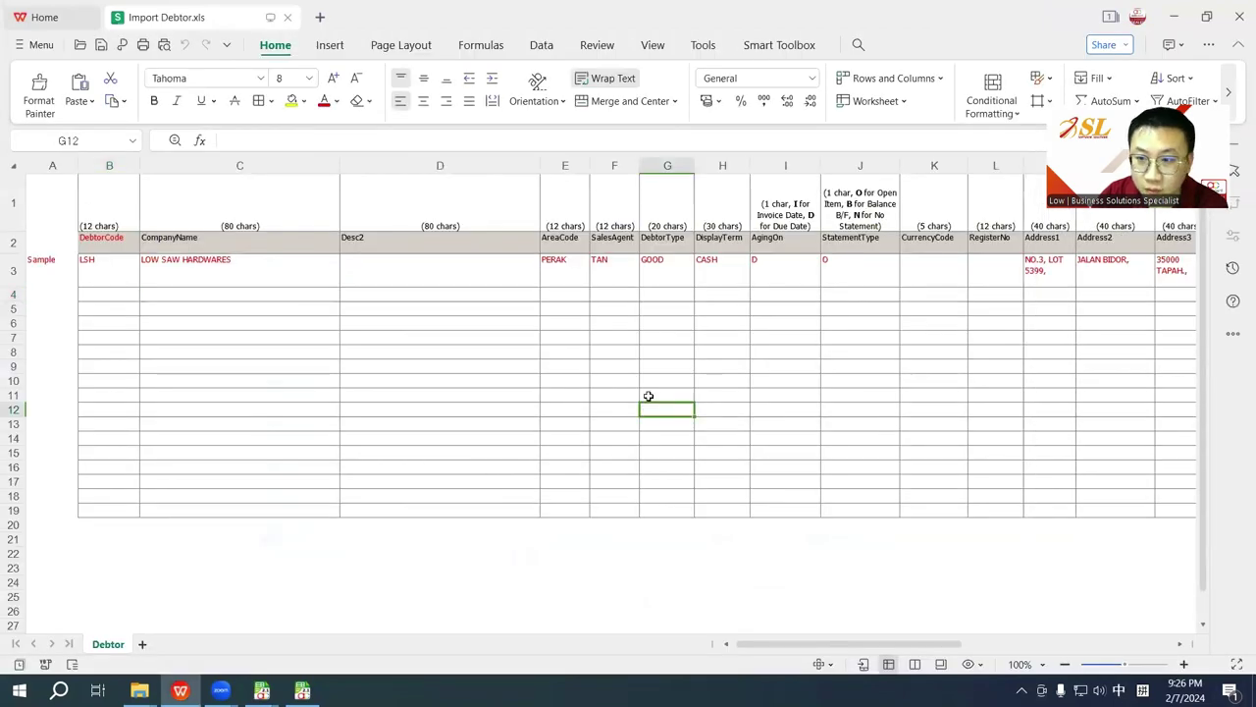
click(118, 241)
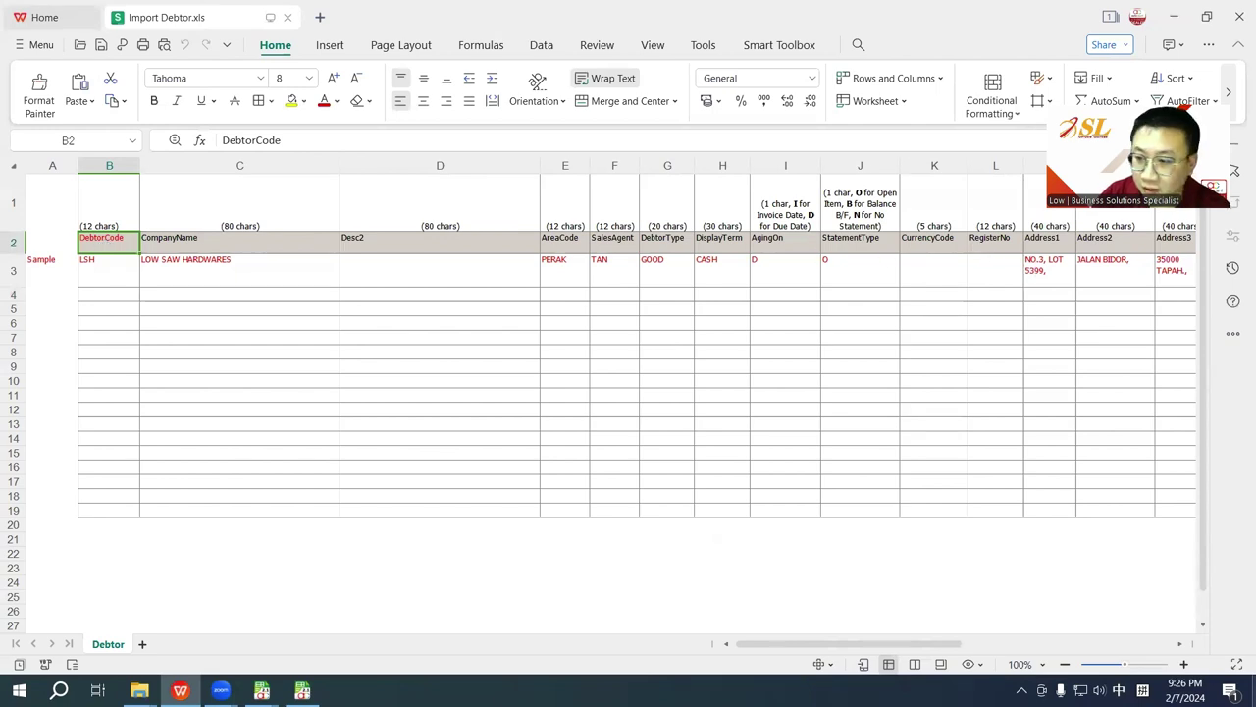
click(1254, 697)
double_click(460, 201)
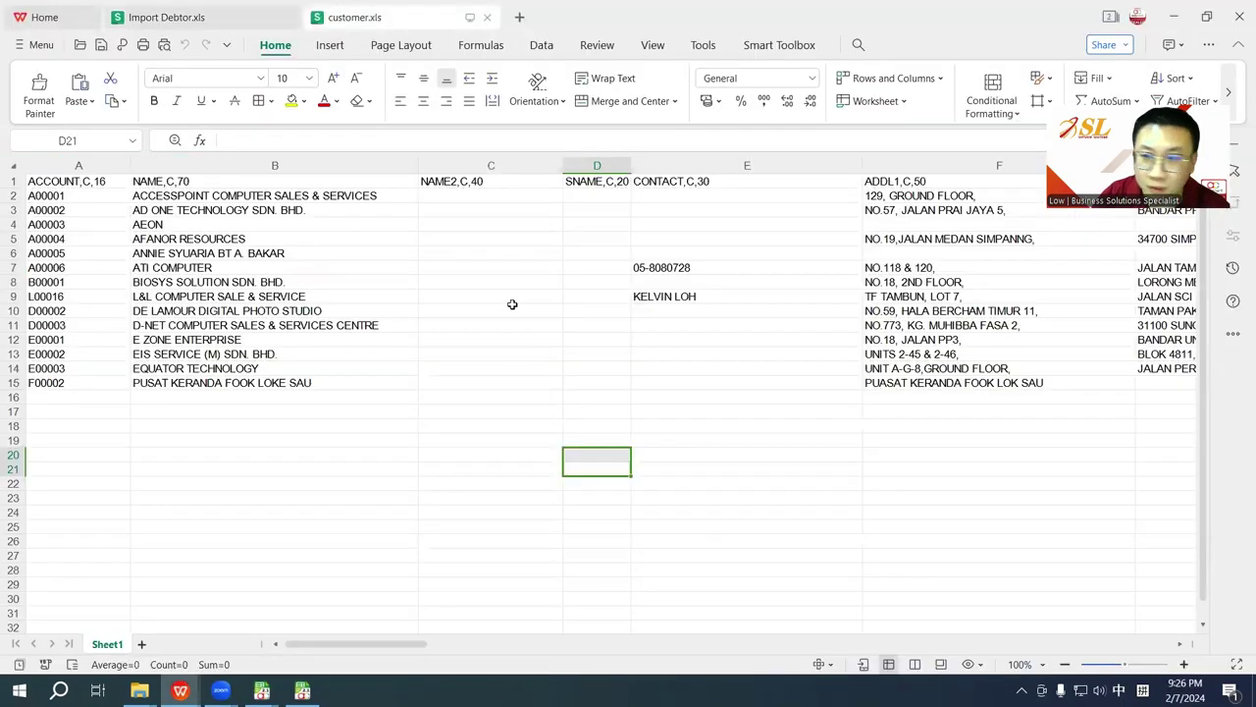
Step: Copy the CompanyName header from the template and paste it into customer.xls cell B1
drag(629, 166, 649, 165)
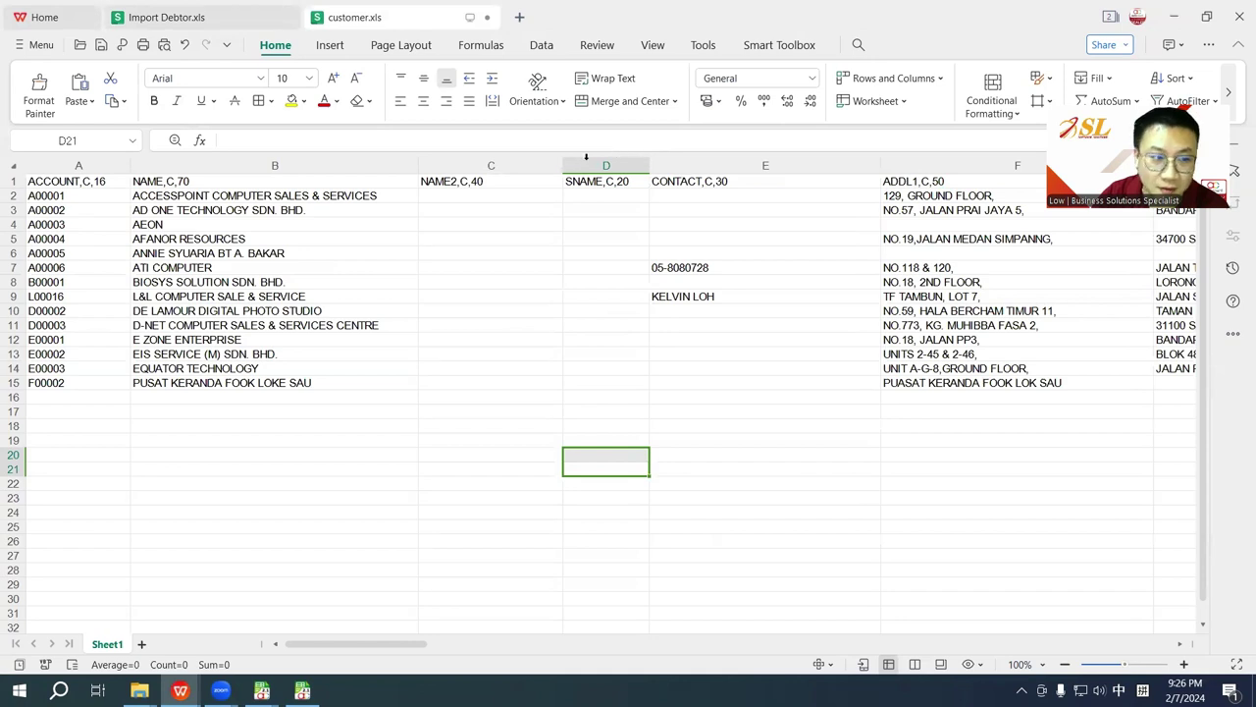
click(196, 19)
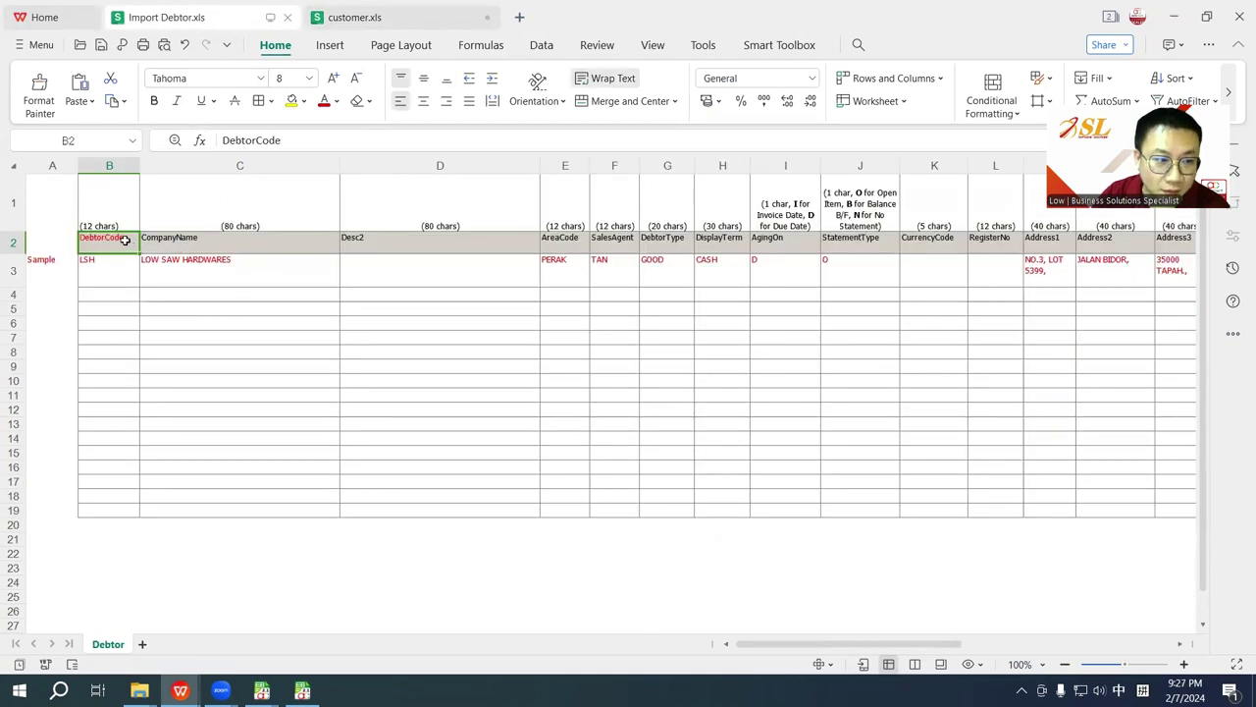
click(191, 243)
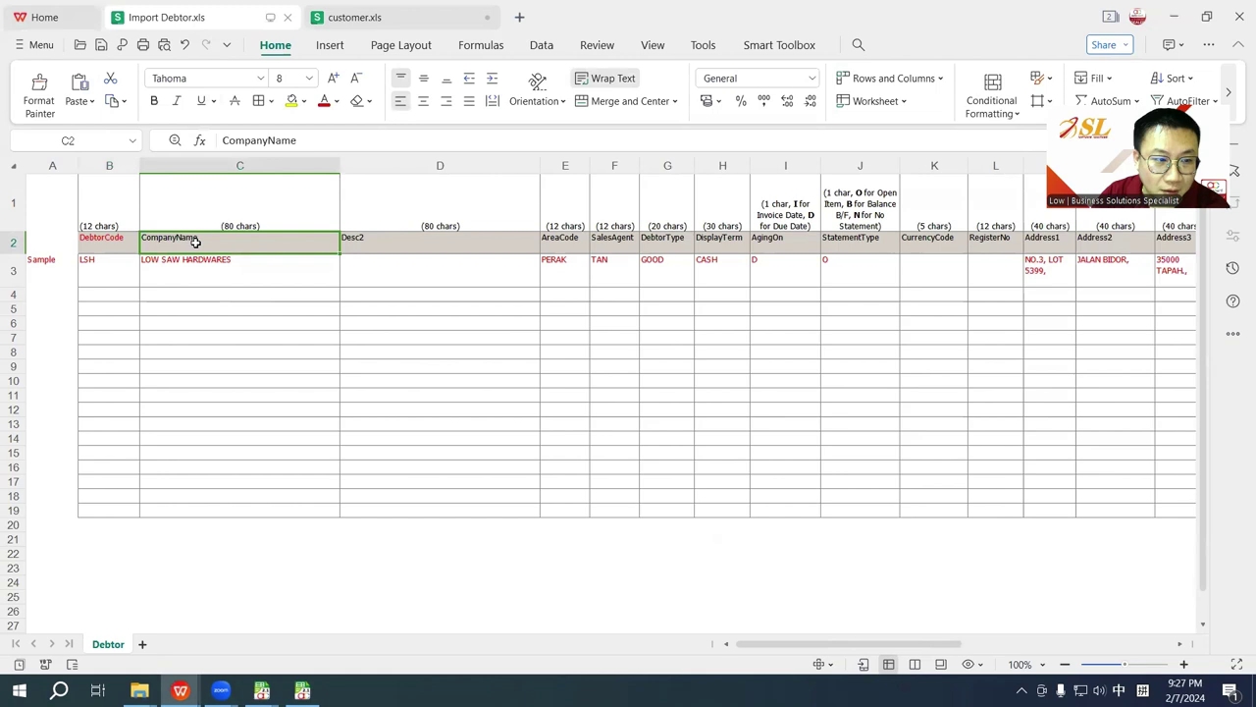
double_click(314, 145)
key(ctrl+c)
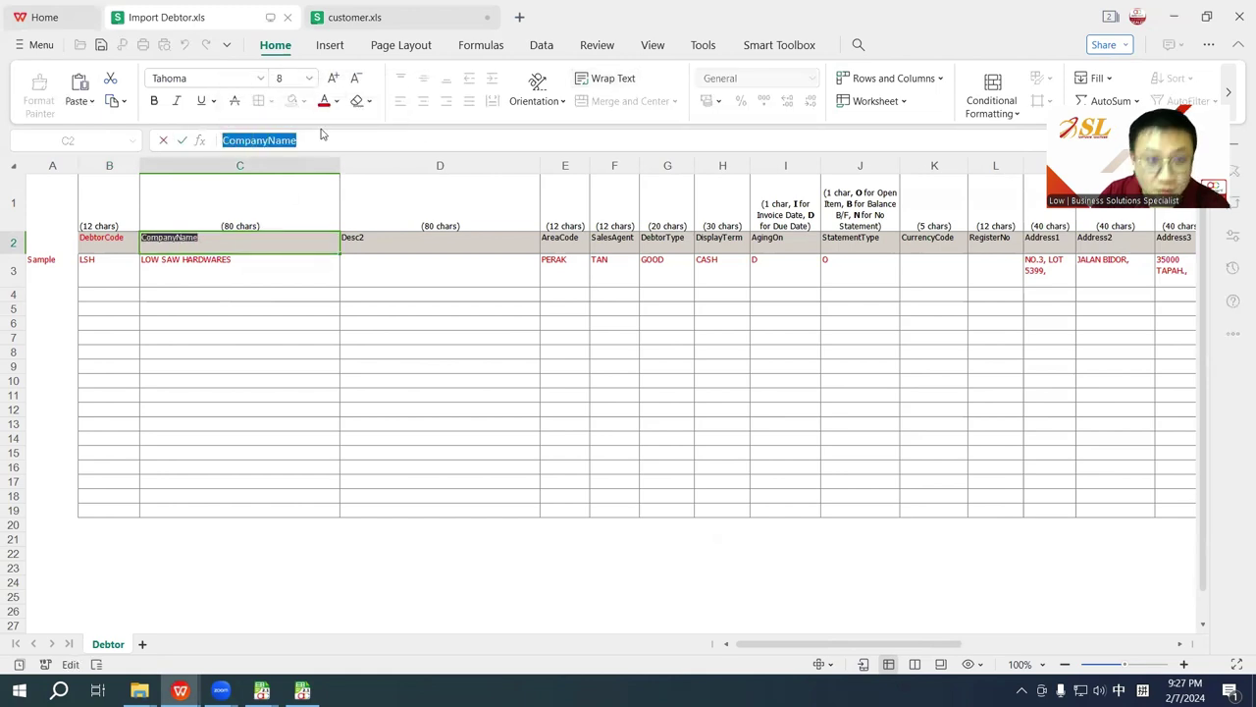
click(358, 16)
key(ctrl+v)
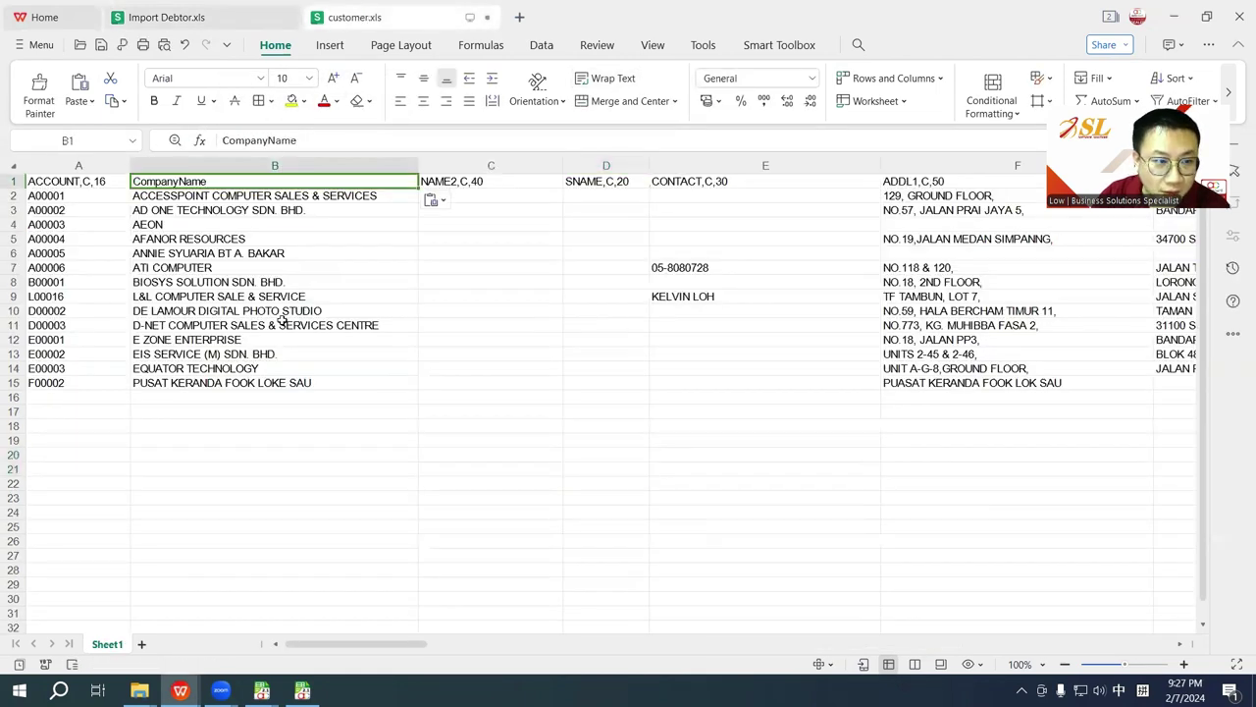
click(313, 471)
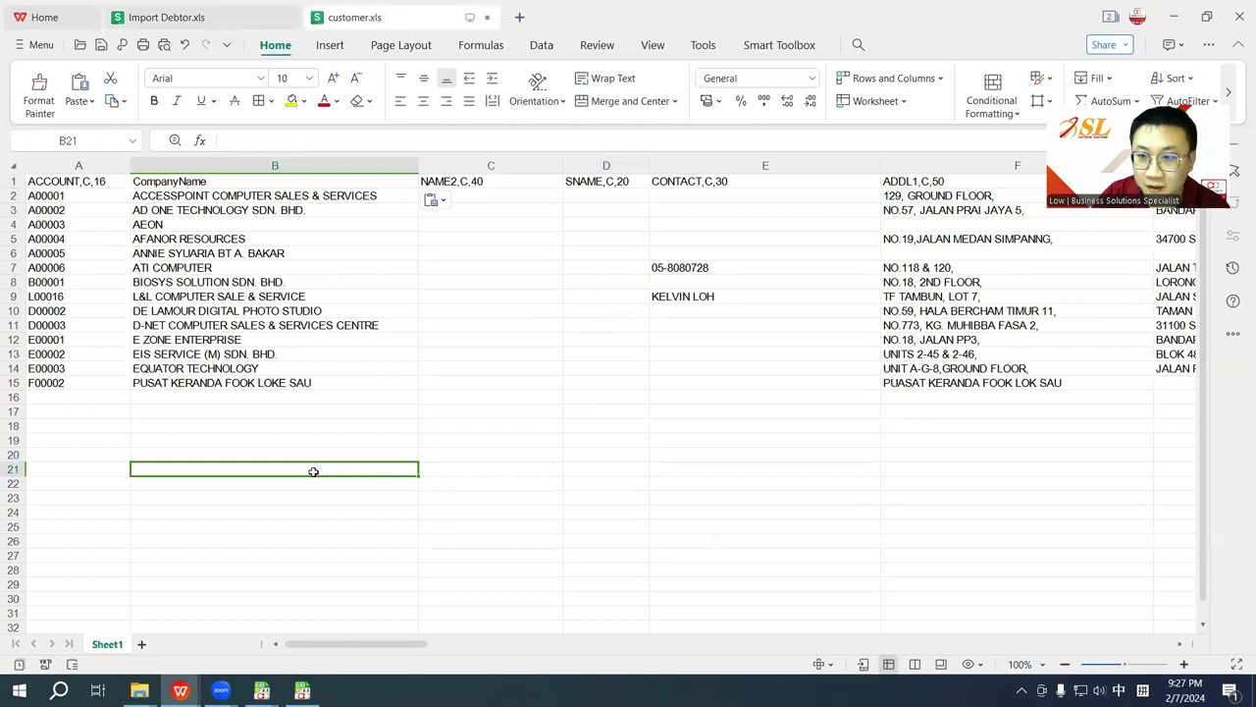
Step: Check the template's Address1 header and rename customer.xls cell F1 to Address1
click(175, 17)
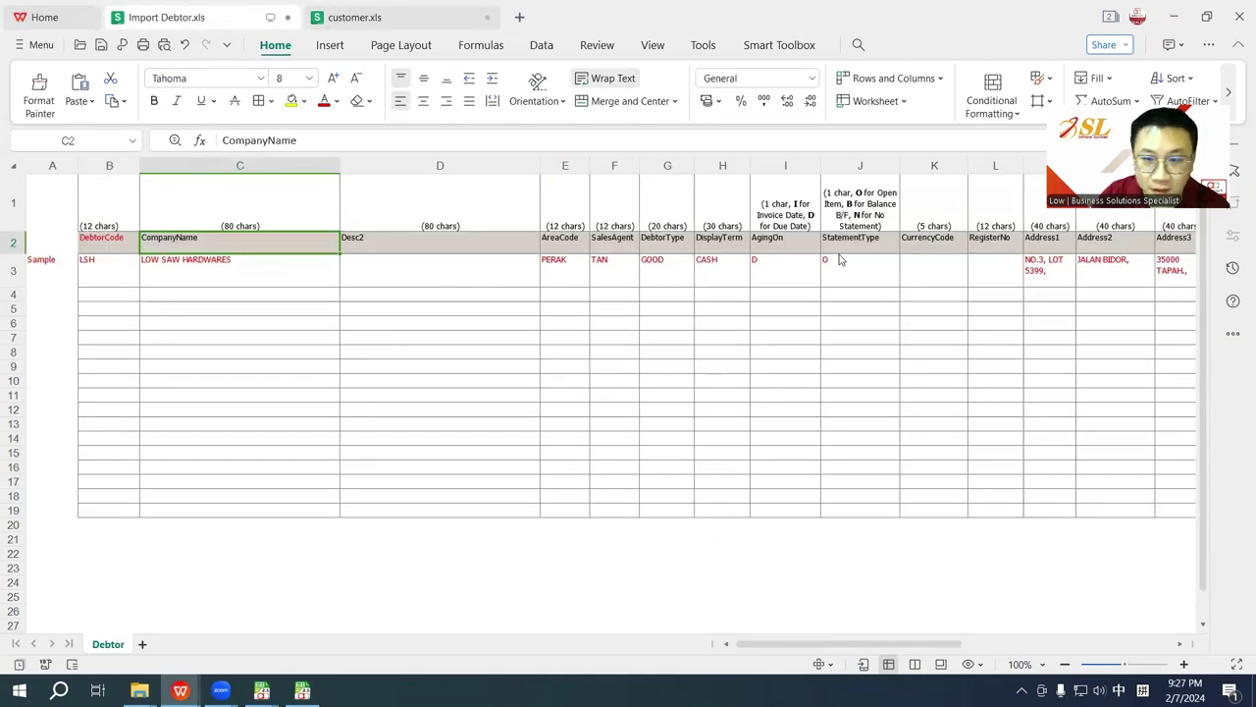
drag(1043, 242, 1099, 242)
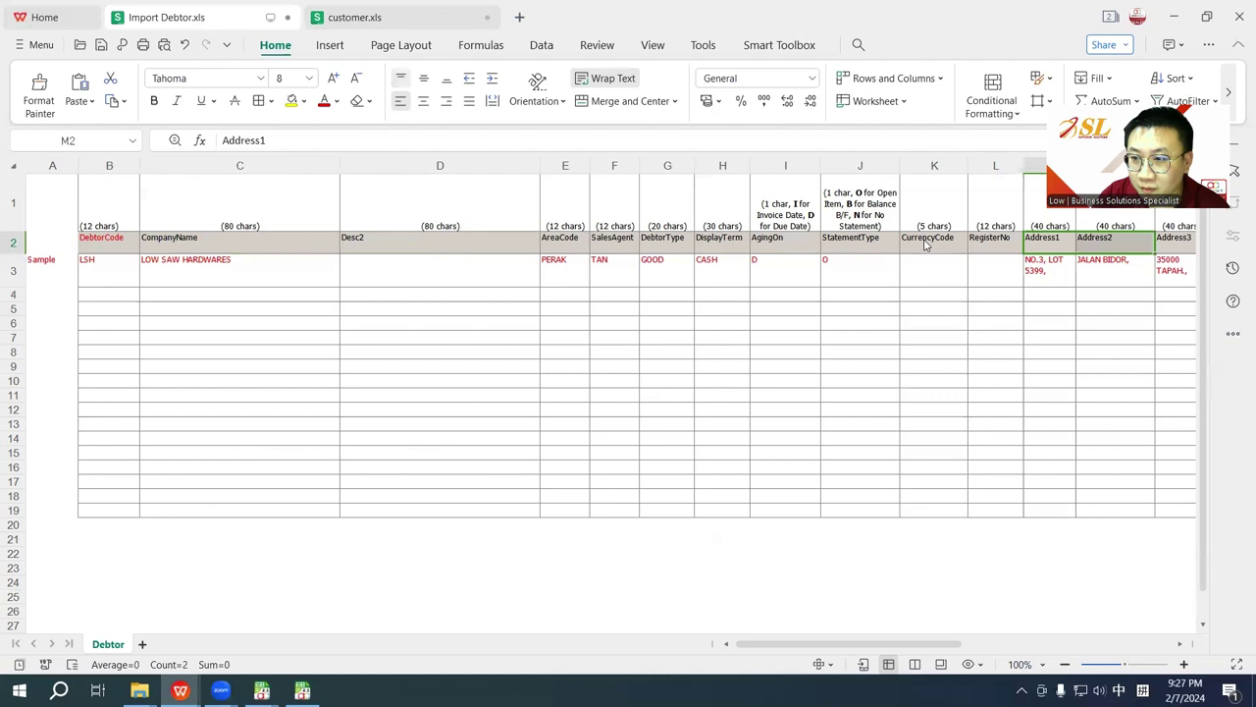
click(335, 17)
click(907, 182)
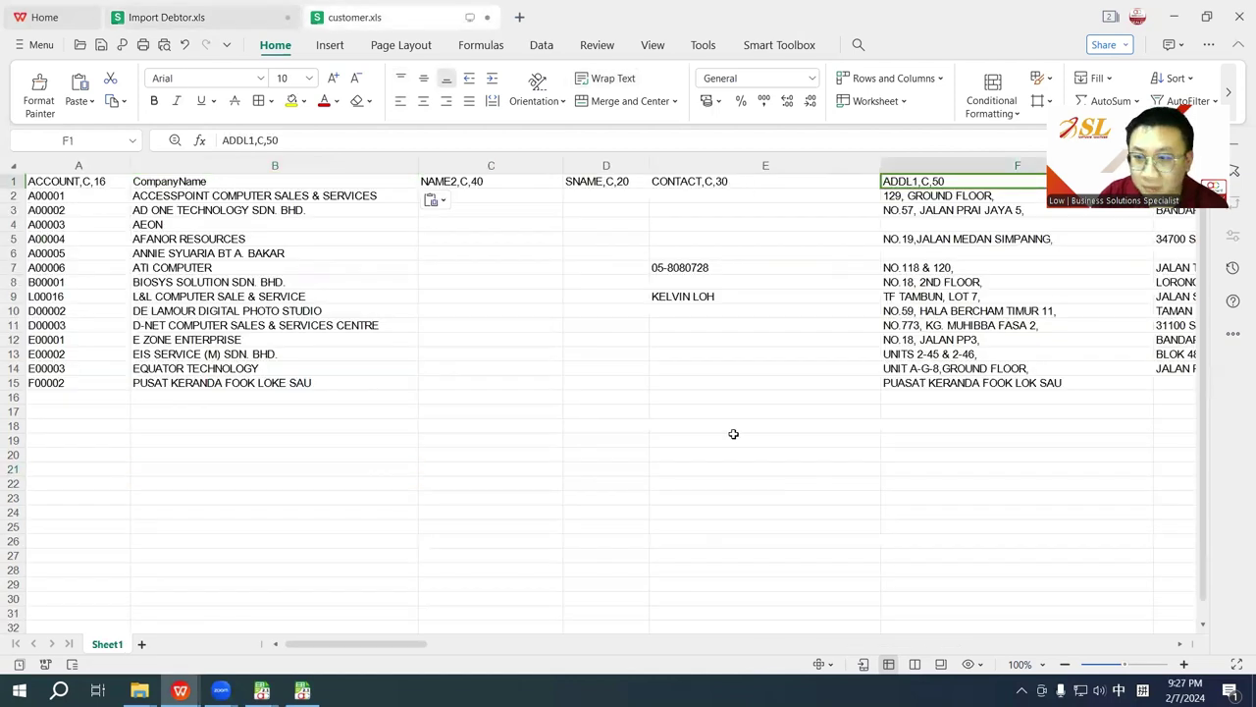
text(Address1)
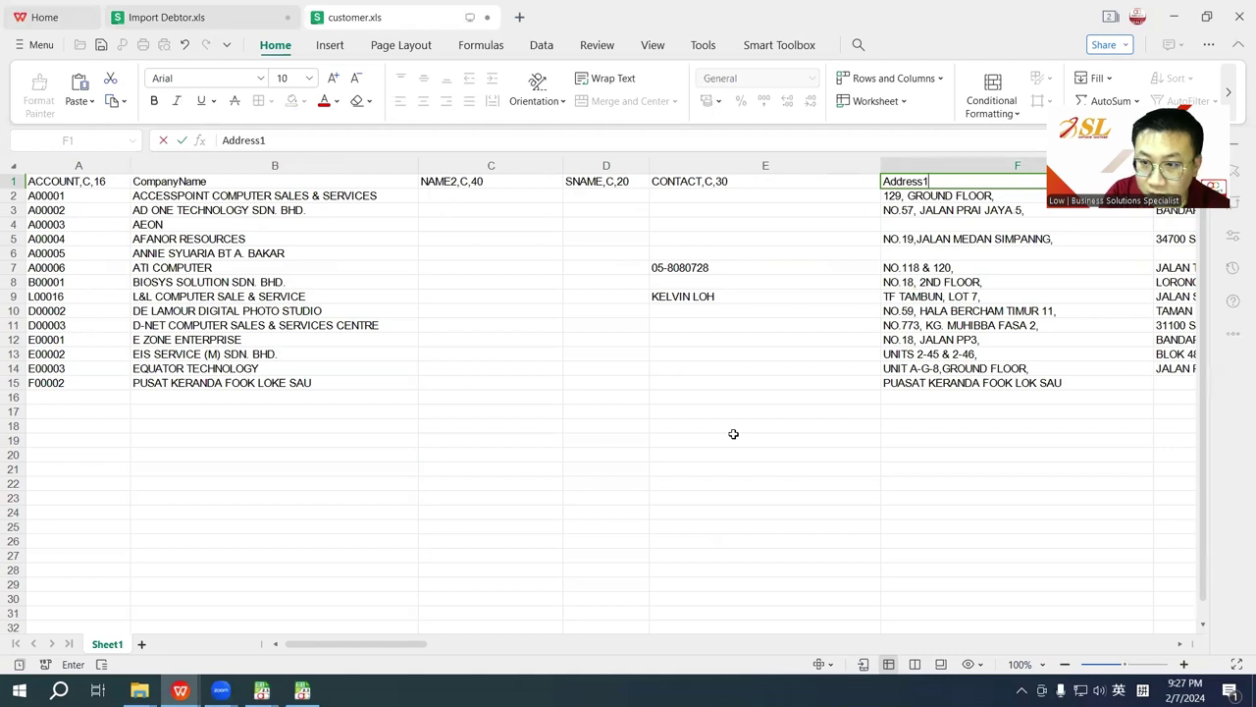
key(Return)
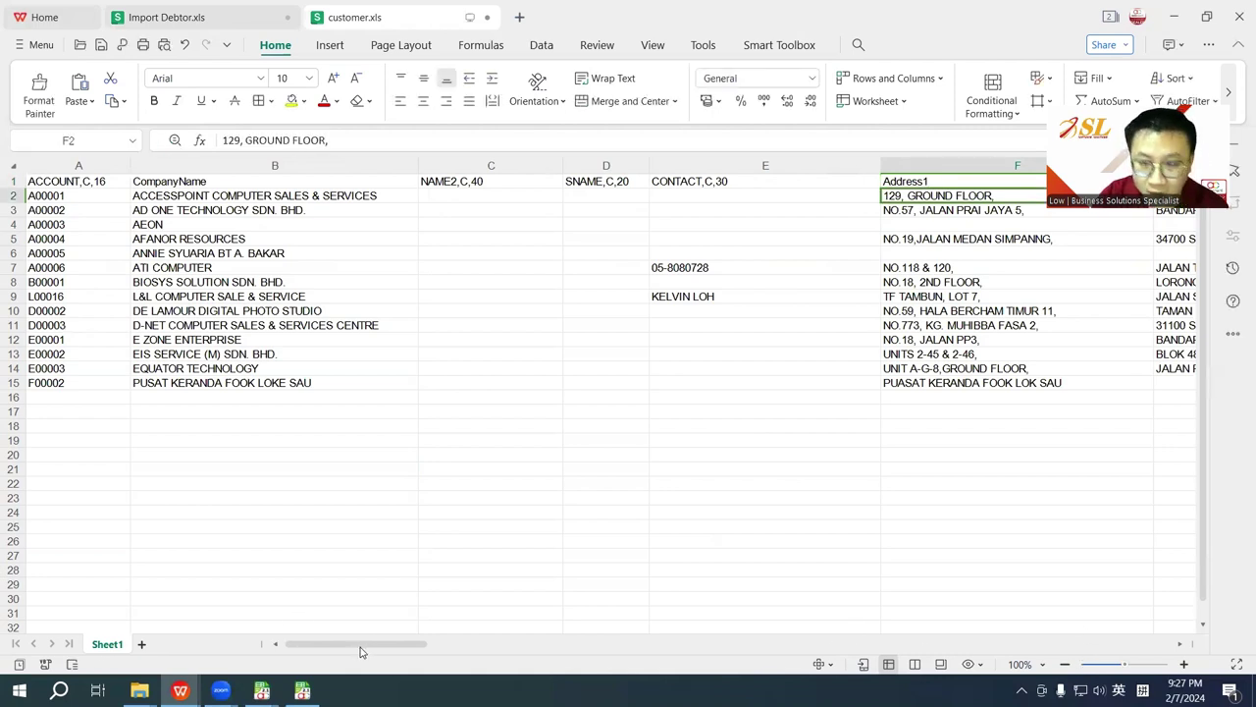
Step: Copy the customer company names into the template's CompanyName column starting at C4
drag(337, 196, 331, 382)
key(ctrl+c)
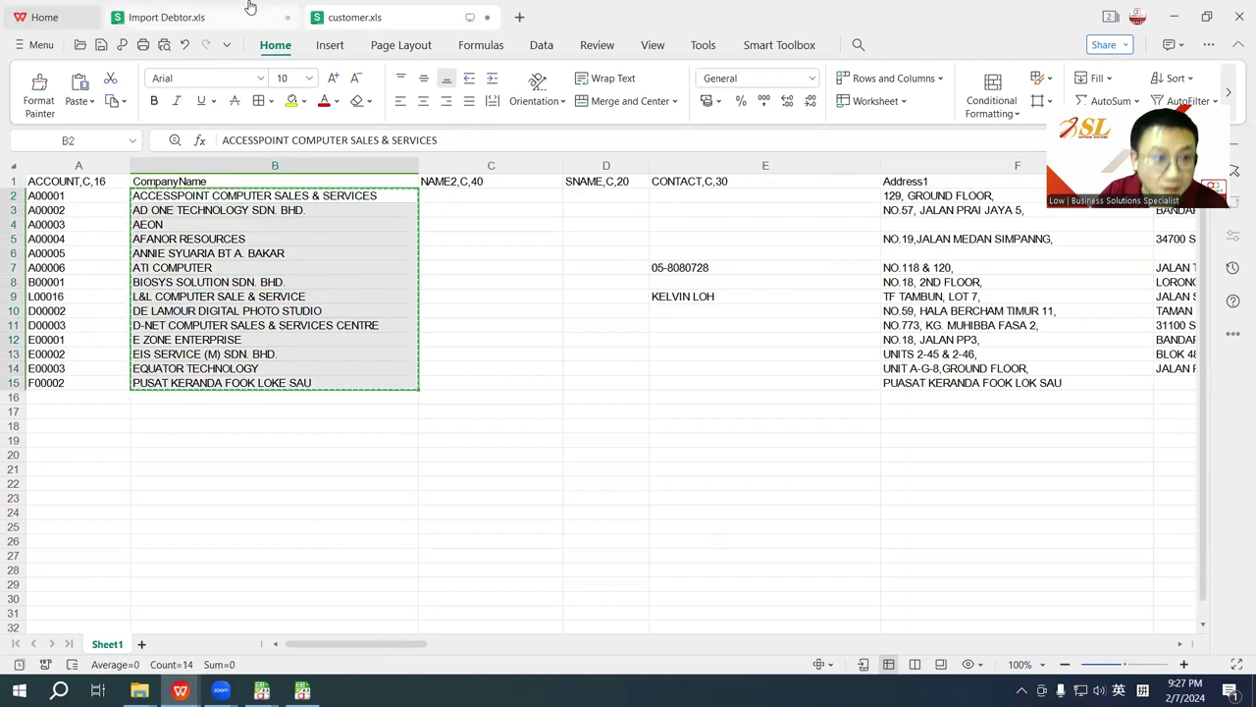
click(225, 18)
click(208, 297)
key(ctrl+v)
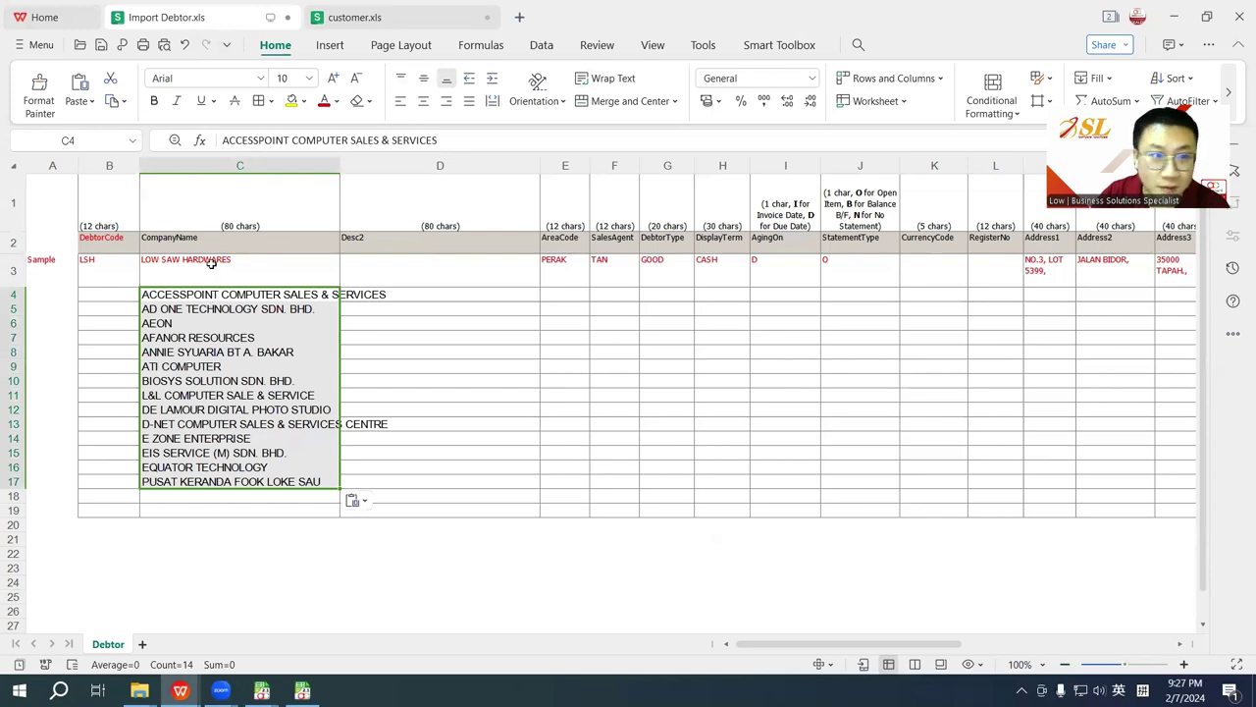
key(ctrl+Tab)
Step: Copy the Address1 values F2:F15 into the template's Address1 column starting at M4
drag(937, 195, 937, 383)
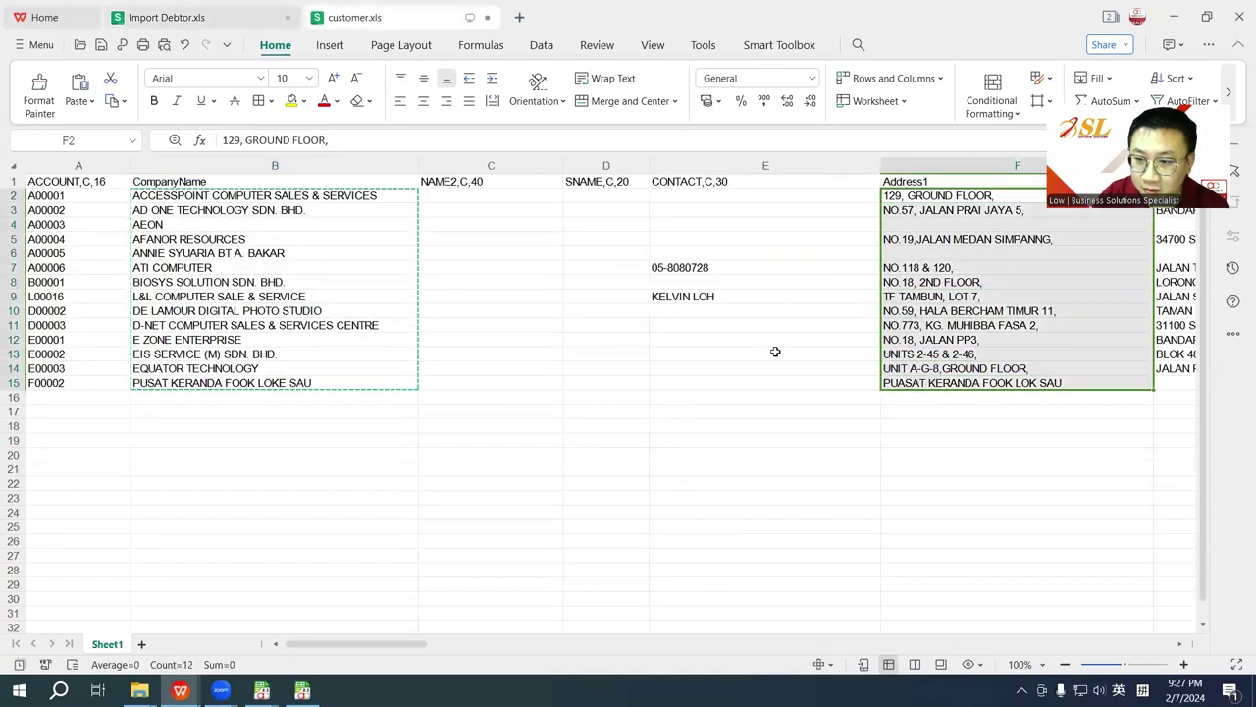
key(ctrl+c)
click(182, 16)
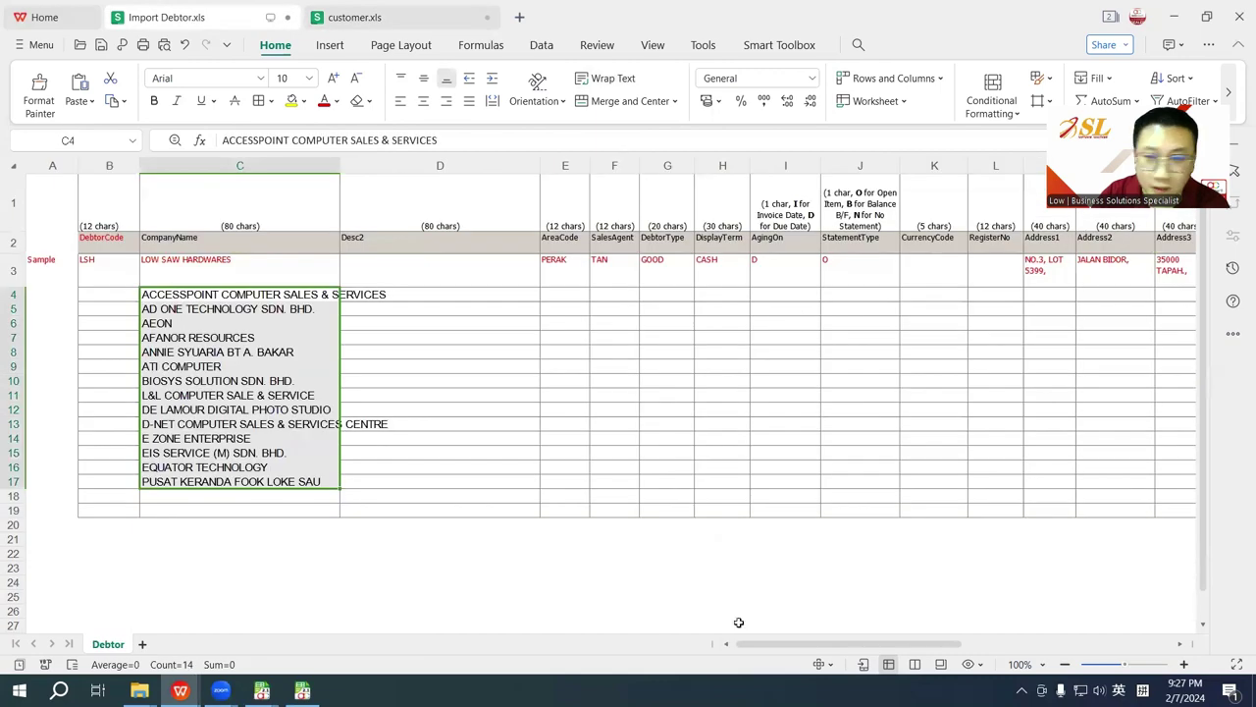
drag(783, 645, 838, 644)
click(759, 293)
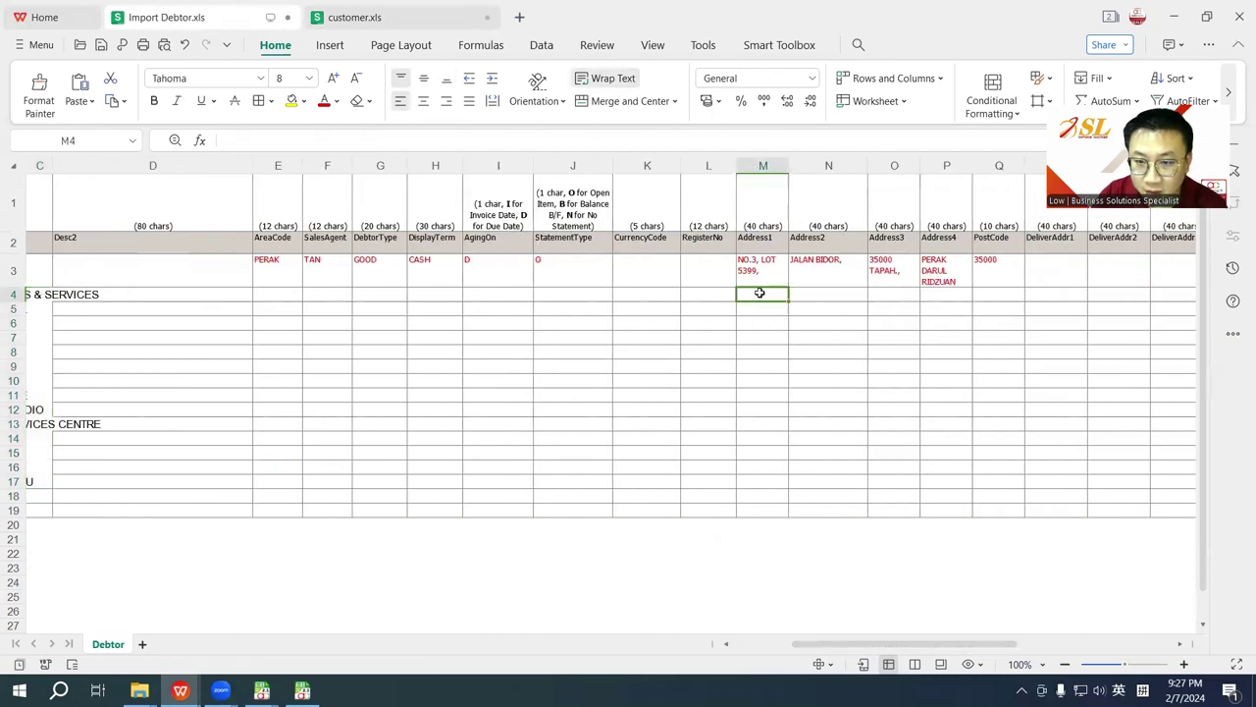
key(ctrl+v)
key(ctrl+Tab)
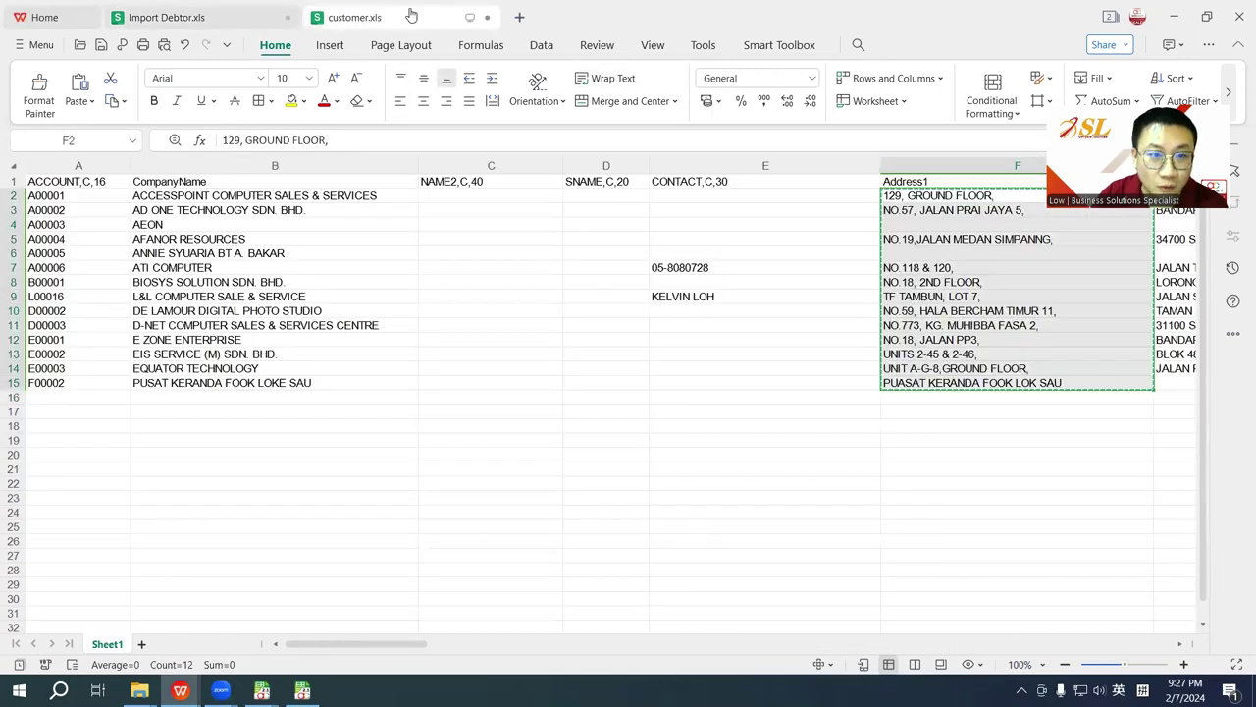
Step: Fill the F1 header across to I1 to create Address1 through Address4 in customer.xls
click(203, 182)
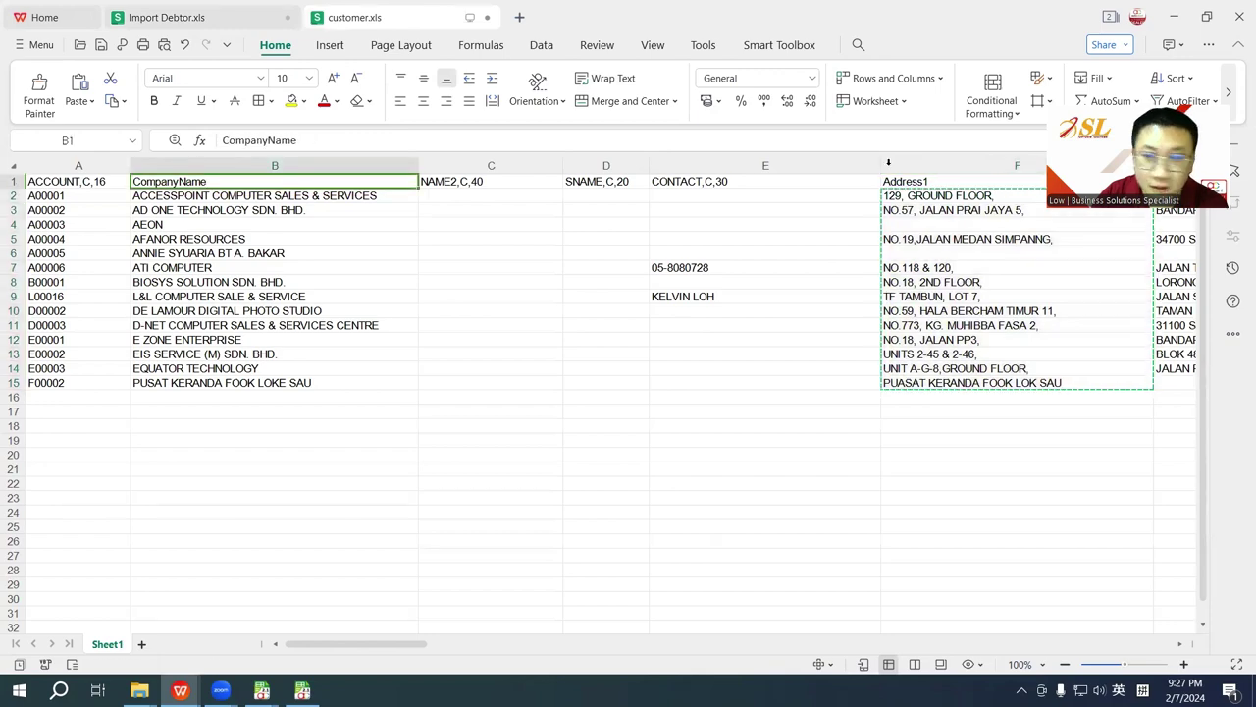
click(913, 185)
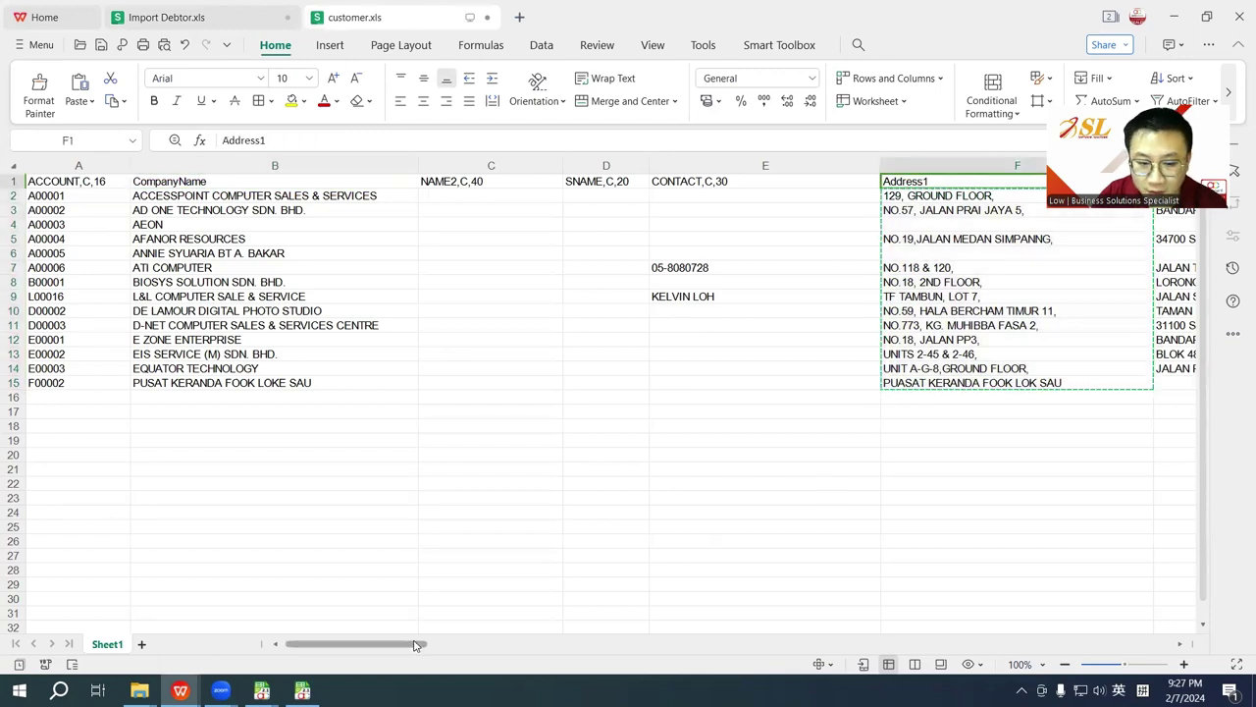
drag(414, 644, 495, 655)
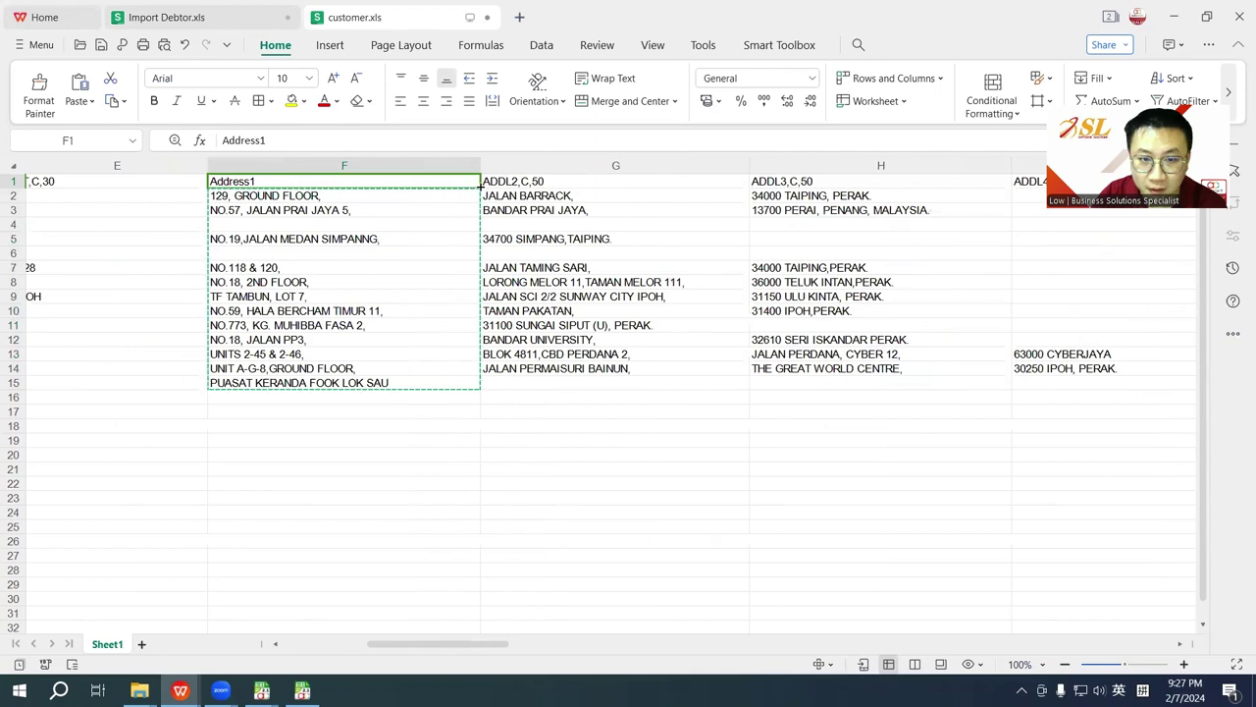
drag(480, 186, 1006, 185)
drag(499, 648, 564, 649)
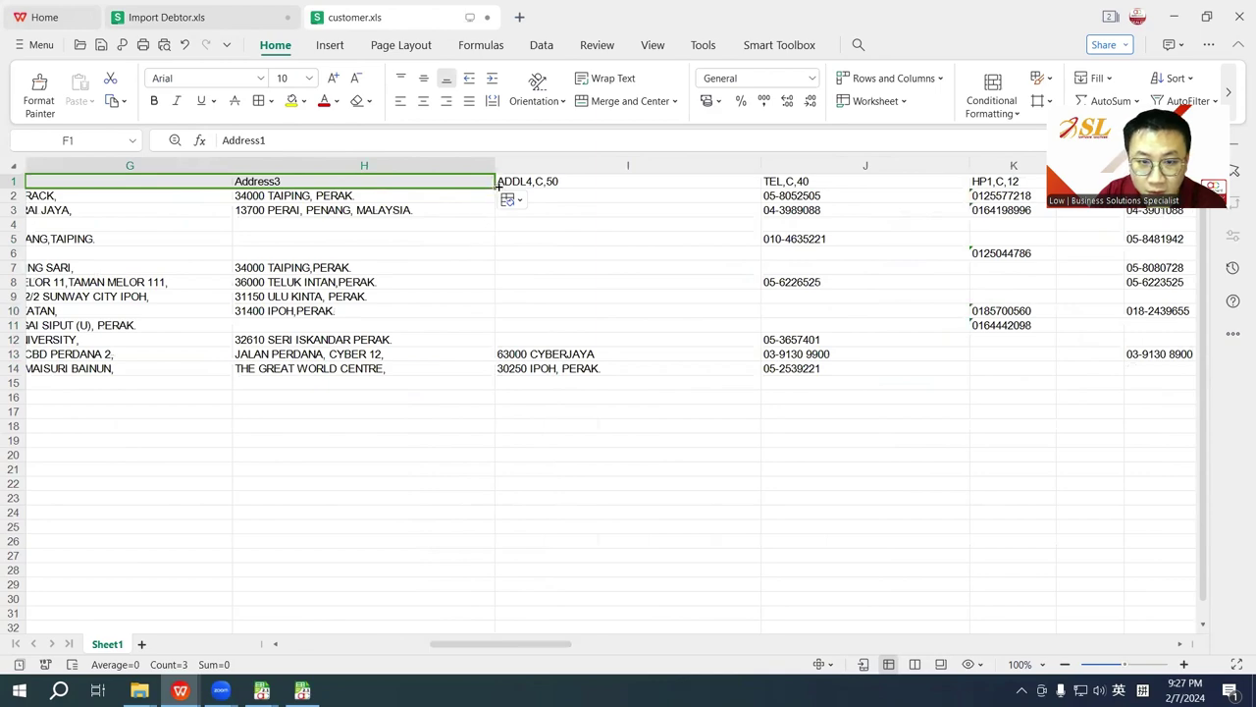
drag(498, 186, 731, 186)
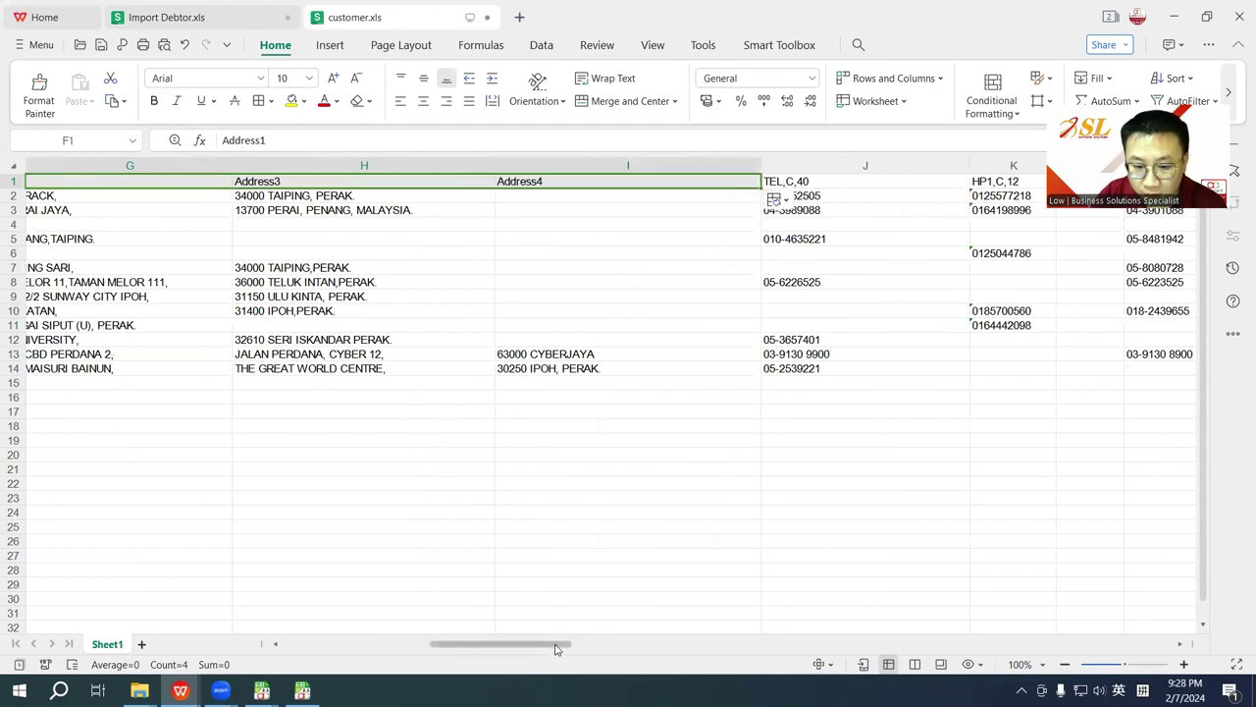
drag(556, 648, 298, 596)
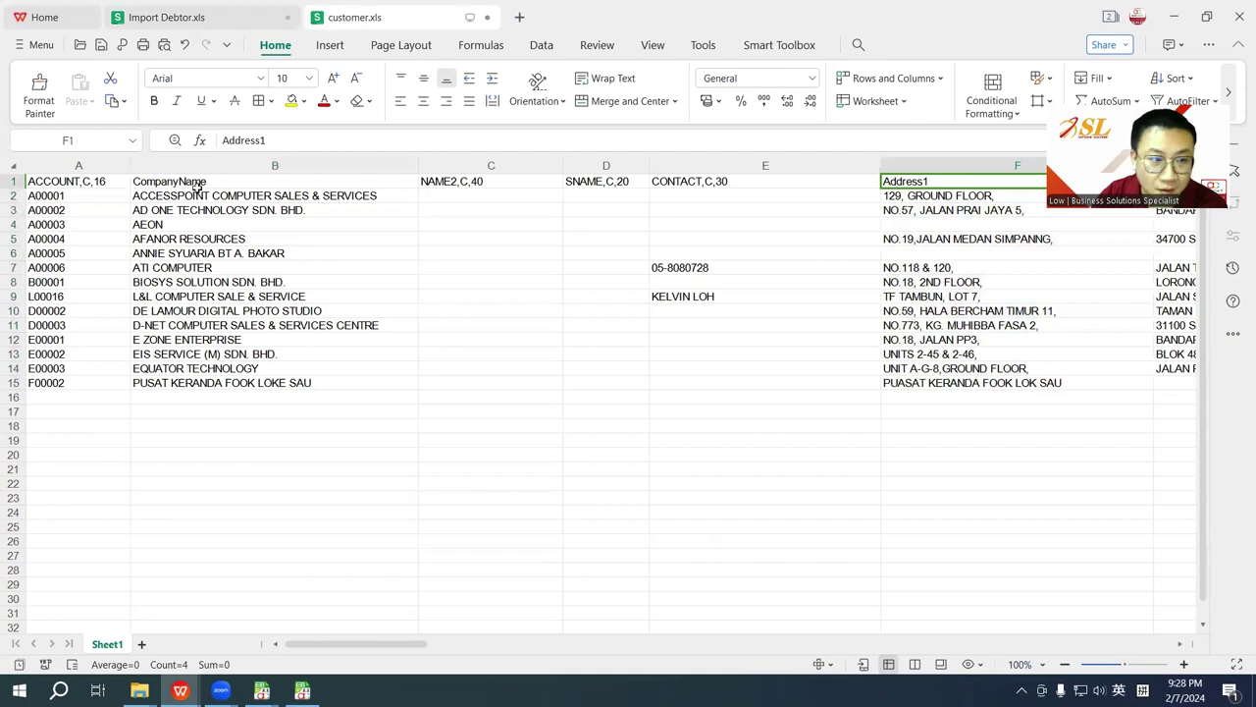
drag(200, 181, 206, 385)
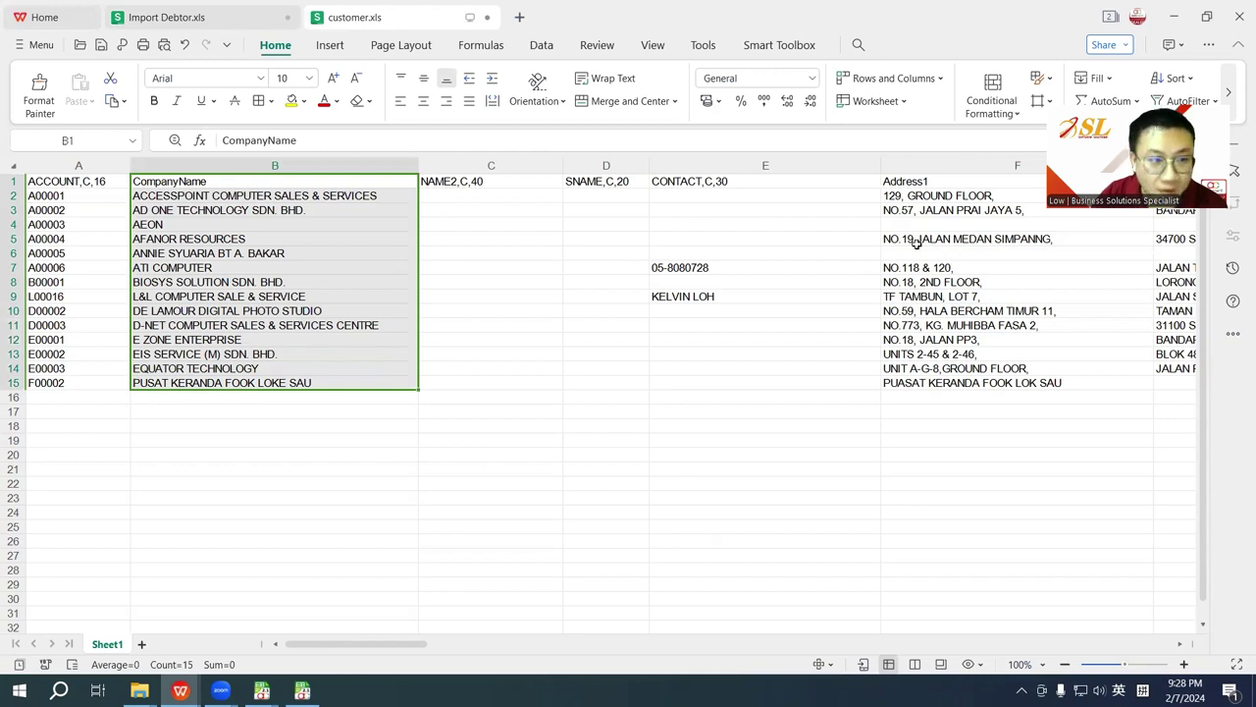
Step: Check the template's empty DebtorCode and AreaCode–StatementType cells, then return to customer.xls
click(210, 16)
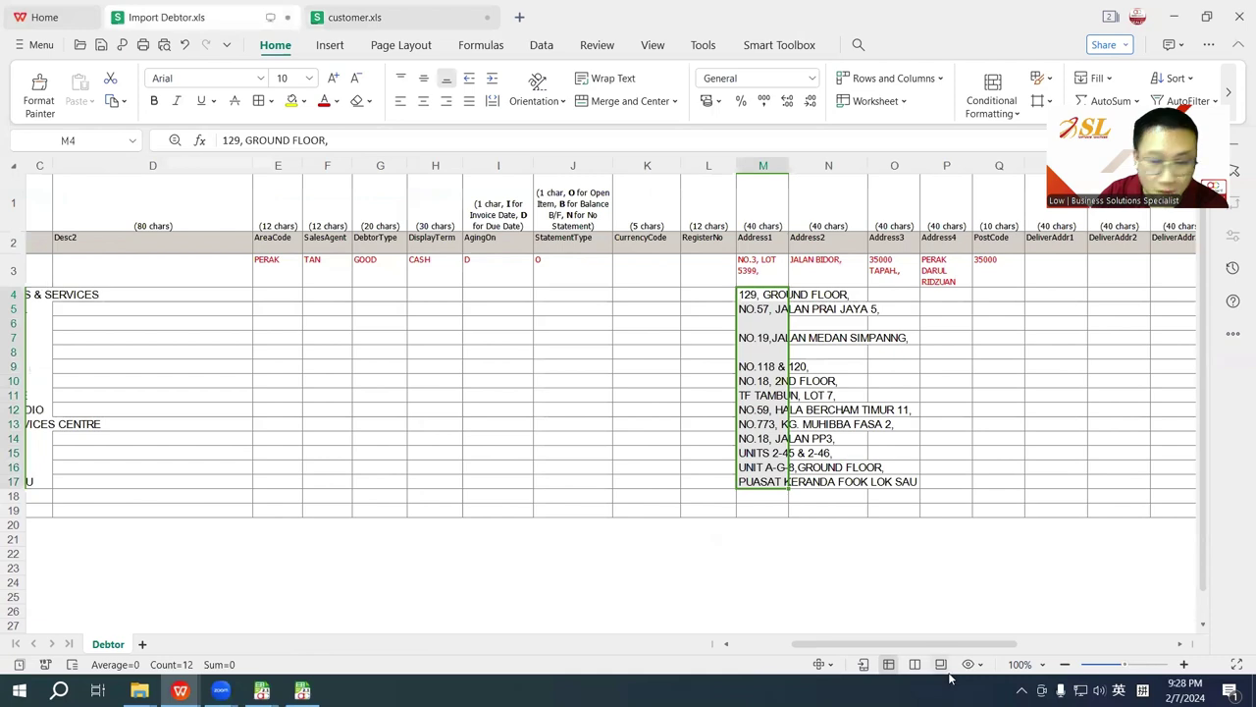
drag(940, 644, 714, 636)
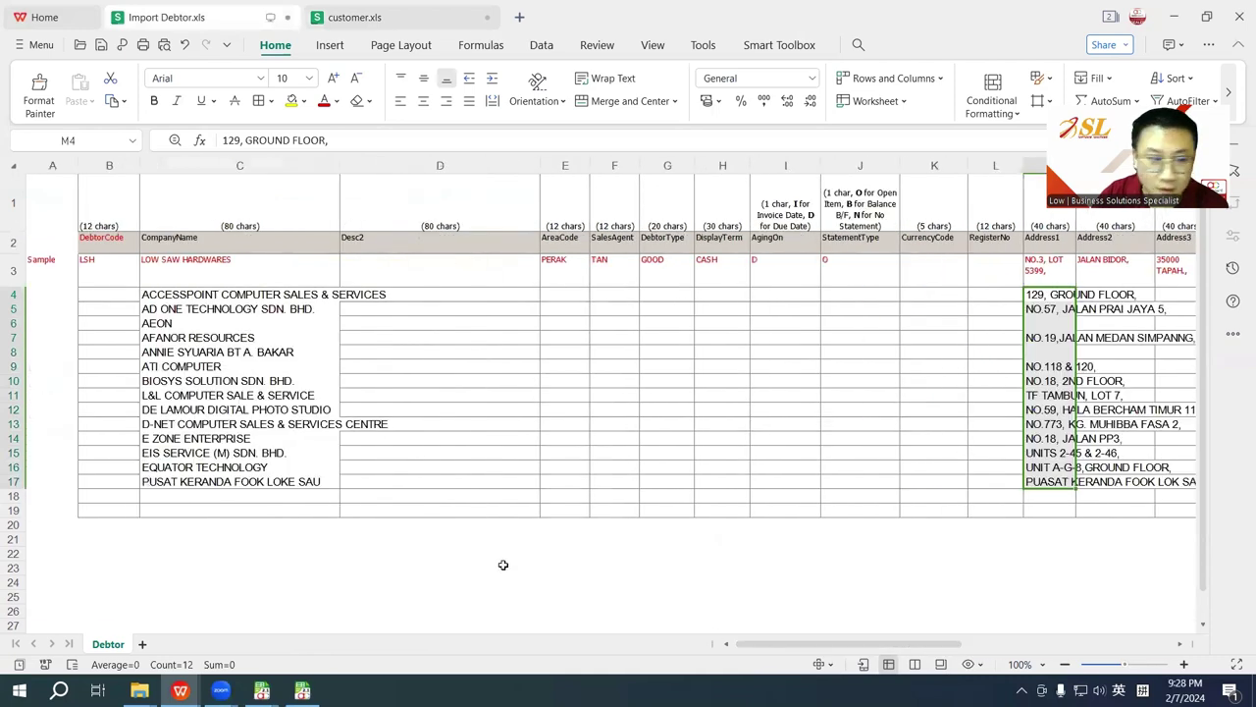
click(114, 240)
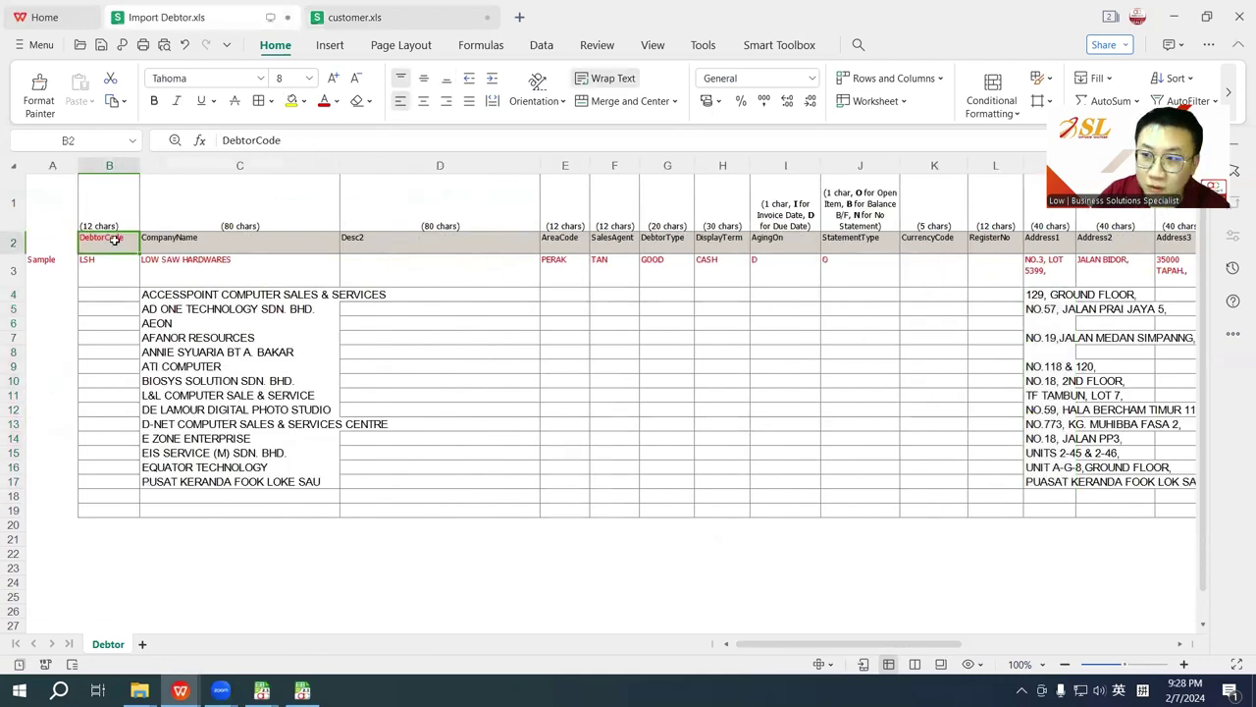
drag(112, 295, 118, 480)
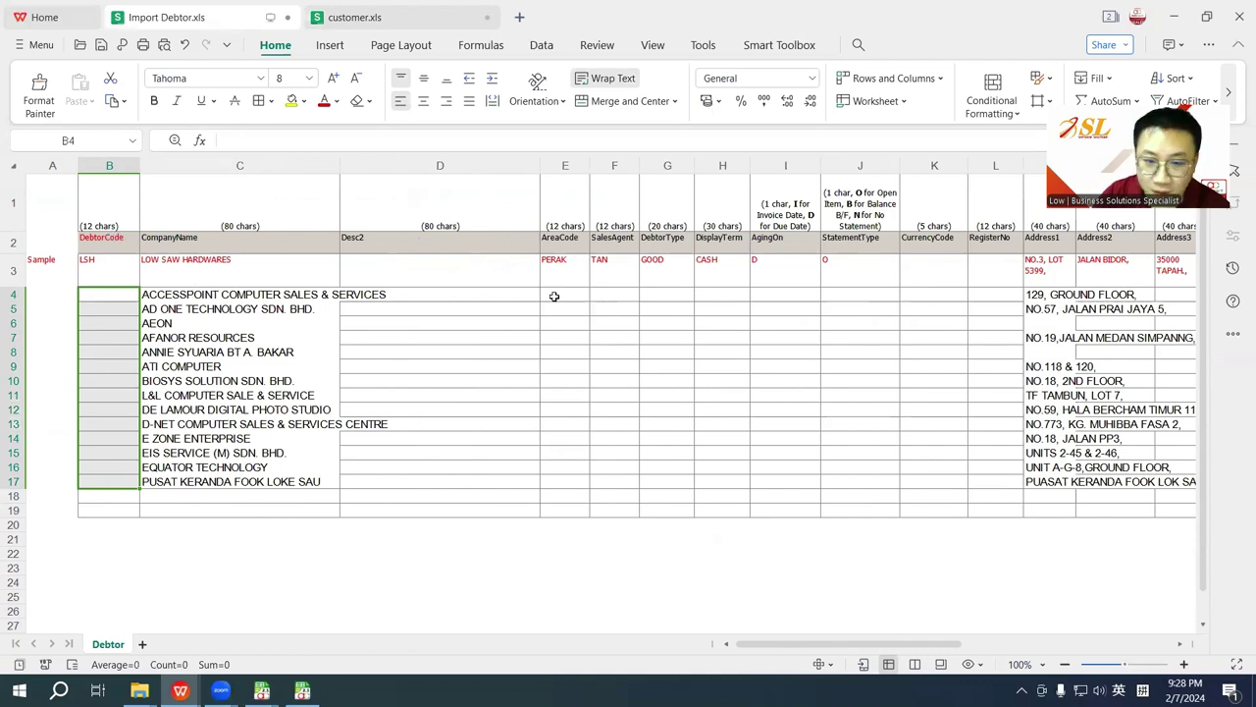
drag(552, 296, 842, 485)
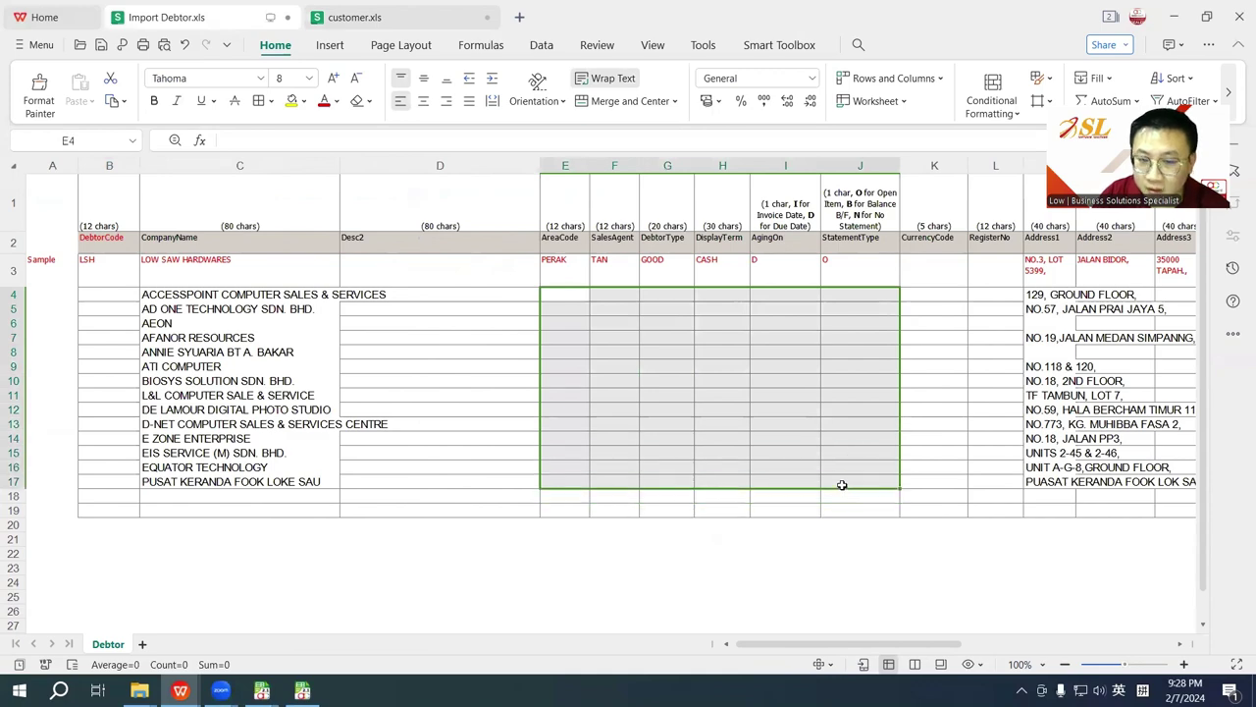
click(345, 14)
click(486, 293)
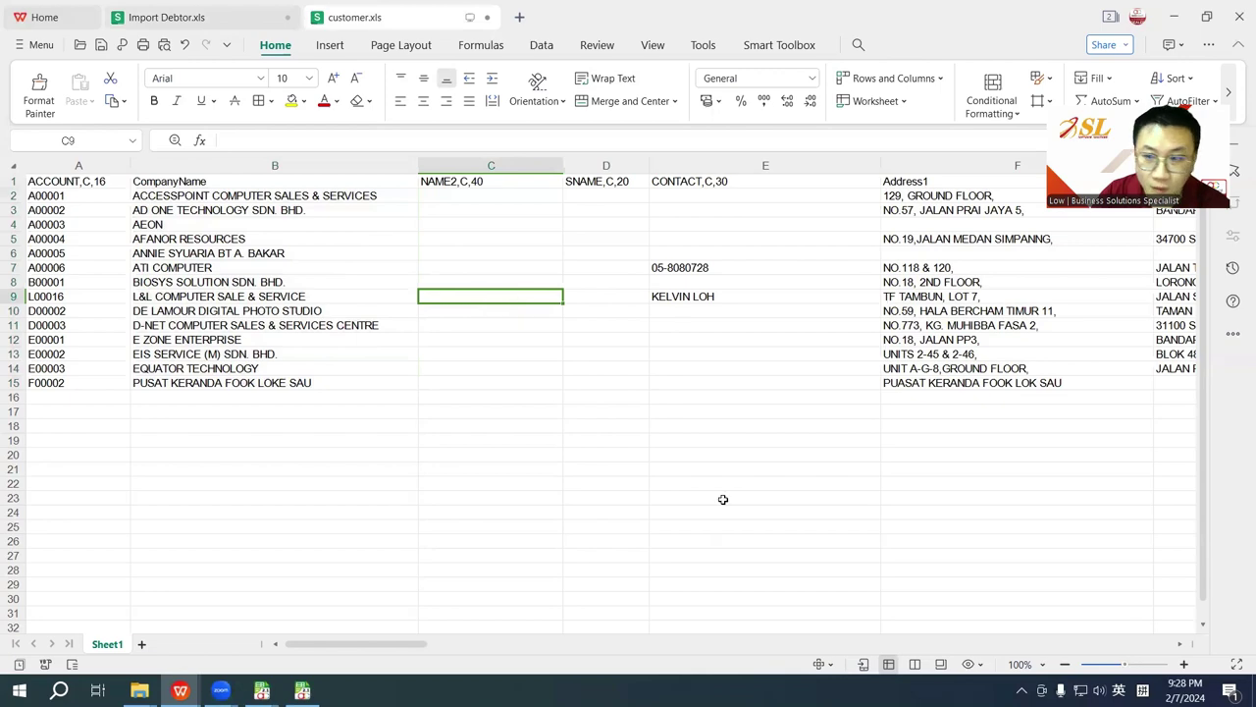
Step: Copy the customer.xls block from the CompanyName header across the address columns through row 15
drag(391, 646, 364, 642)
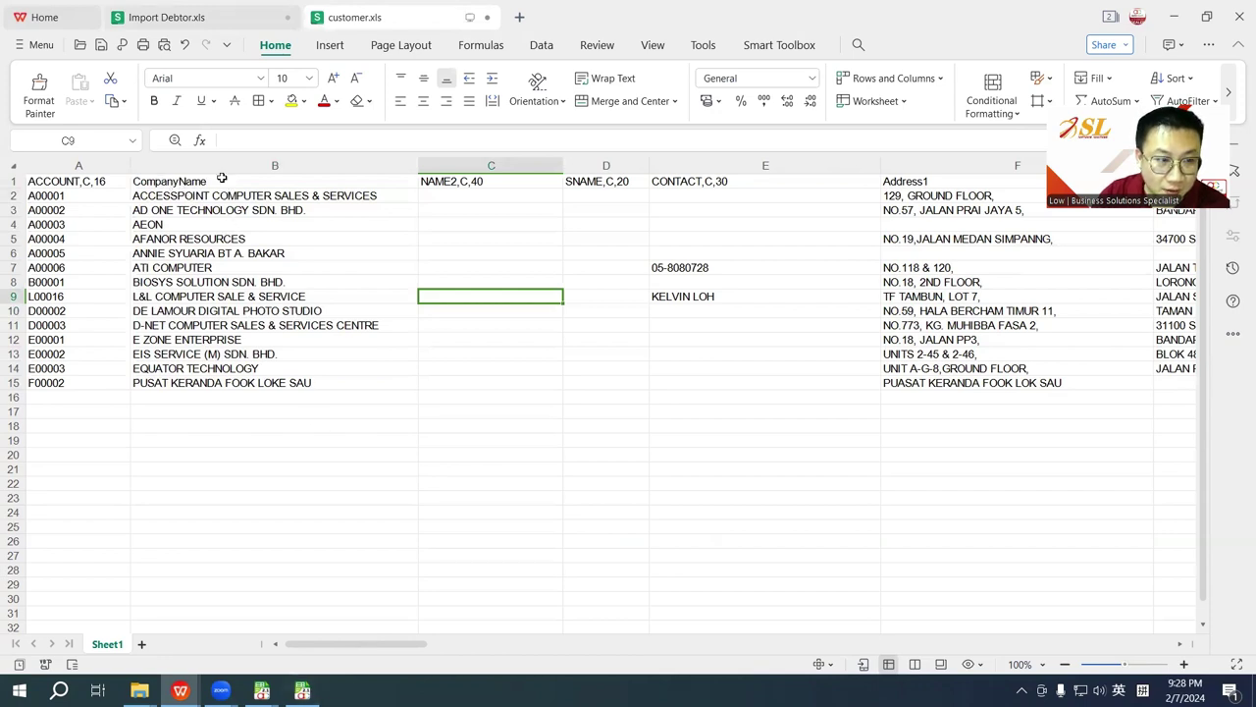
drag(219, 180, 1177, 368)
drag(422, 643, 261, 628)
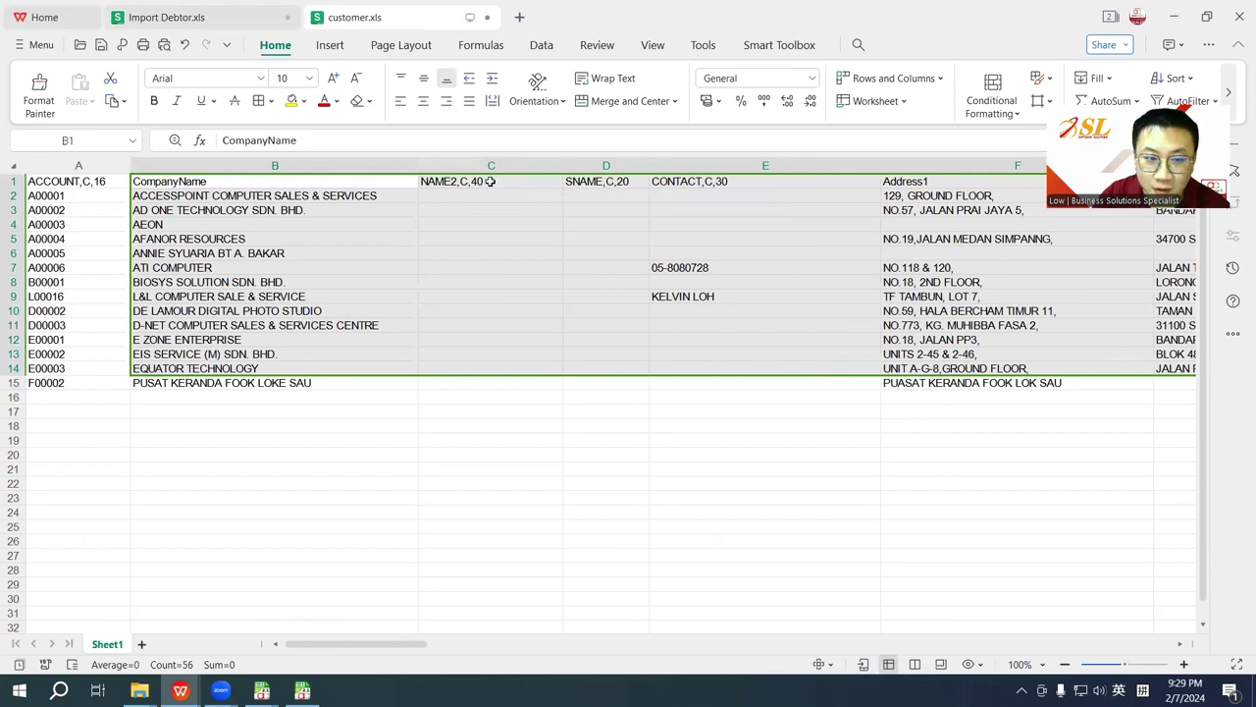
key(shift+Down)
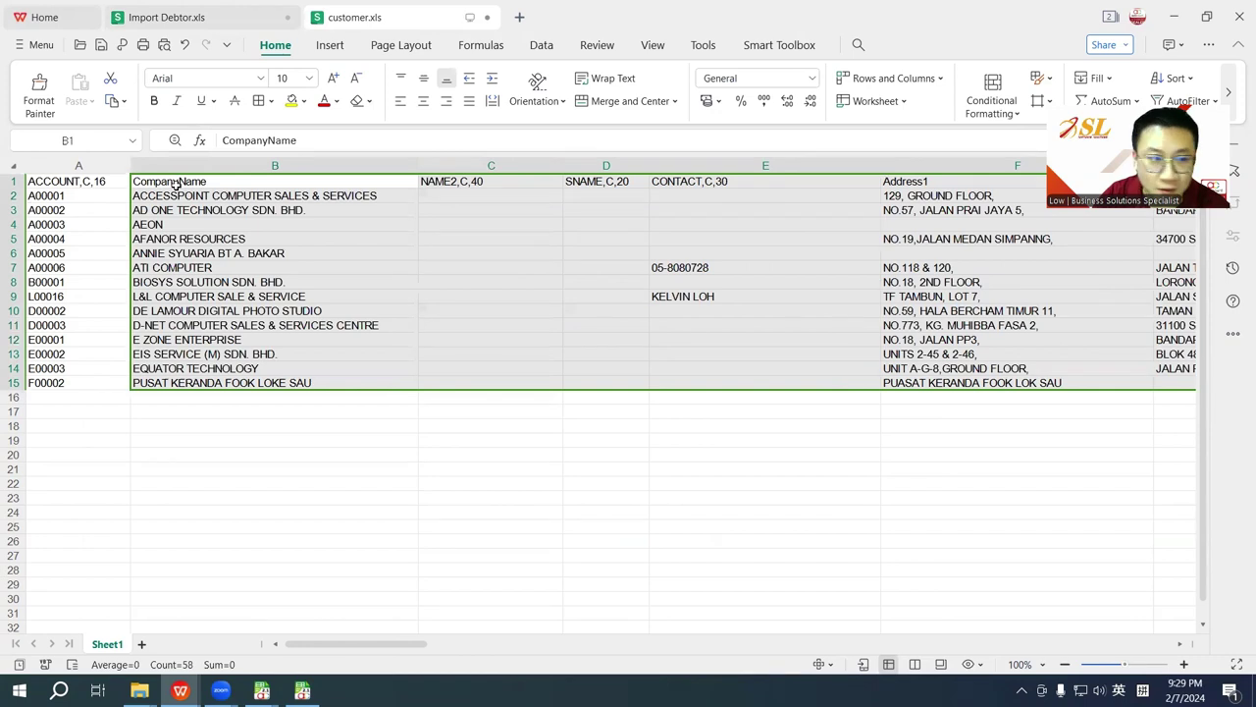
key(ctrl+c)
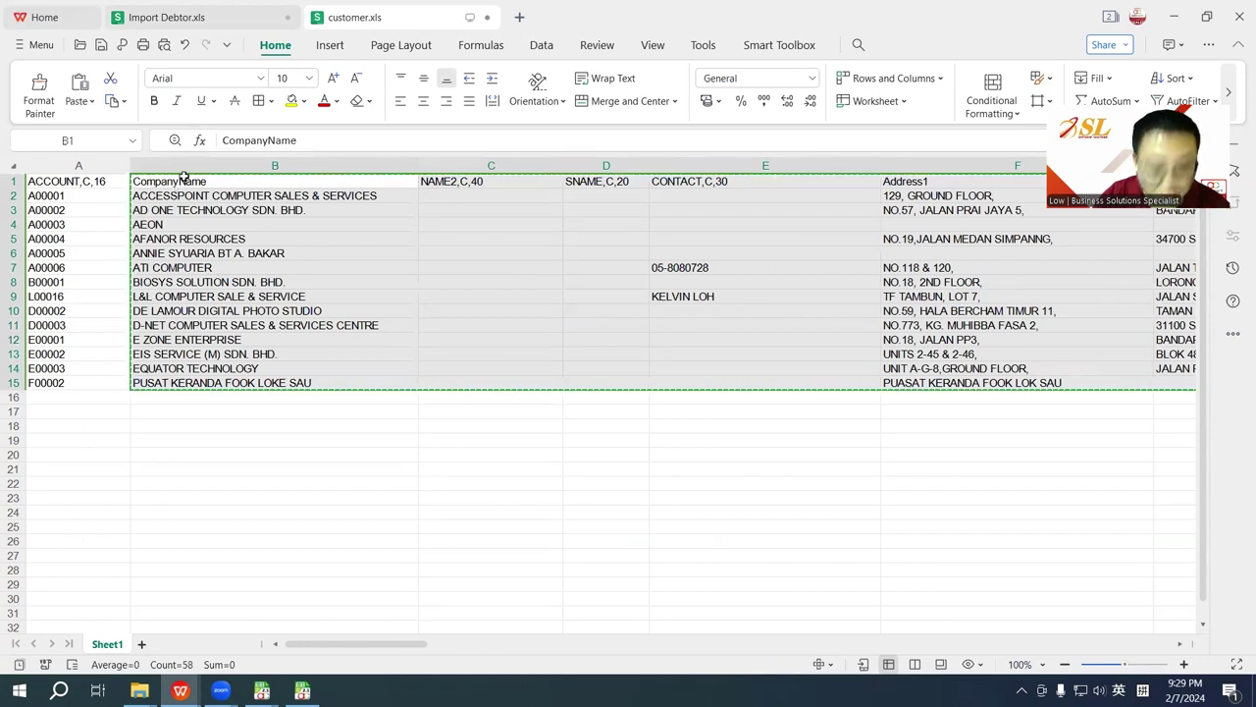
Step: Close the leftover Import Debtor window and start a fresh Import Debtor from the Excel imports
mouse_move(275, 688)
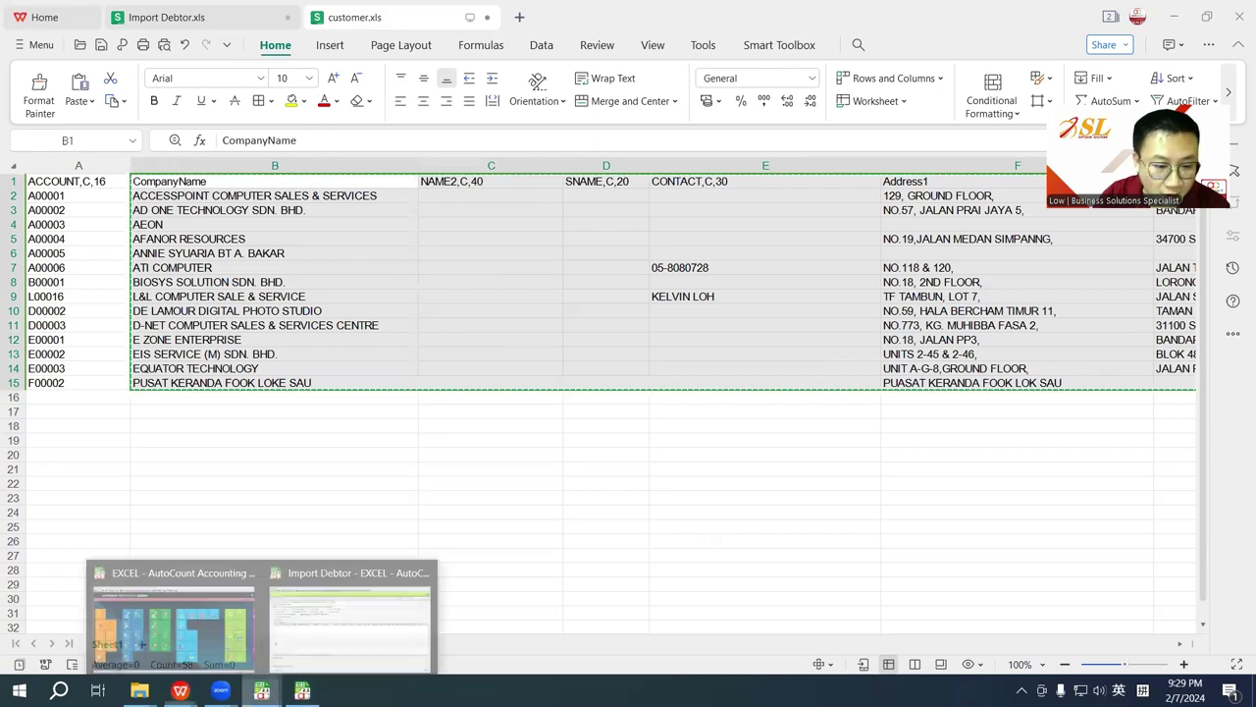
click(423, 566)
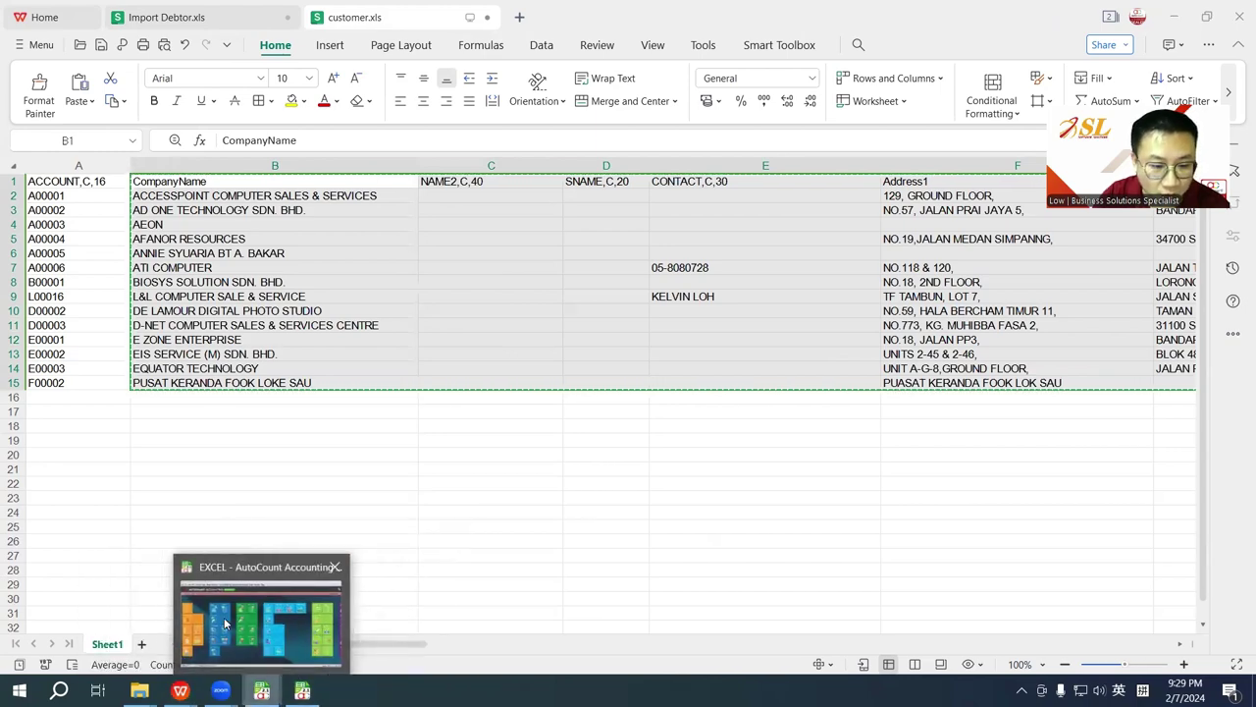
click(270, 618)
click(14, 35)
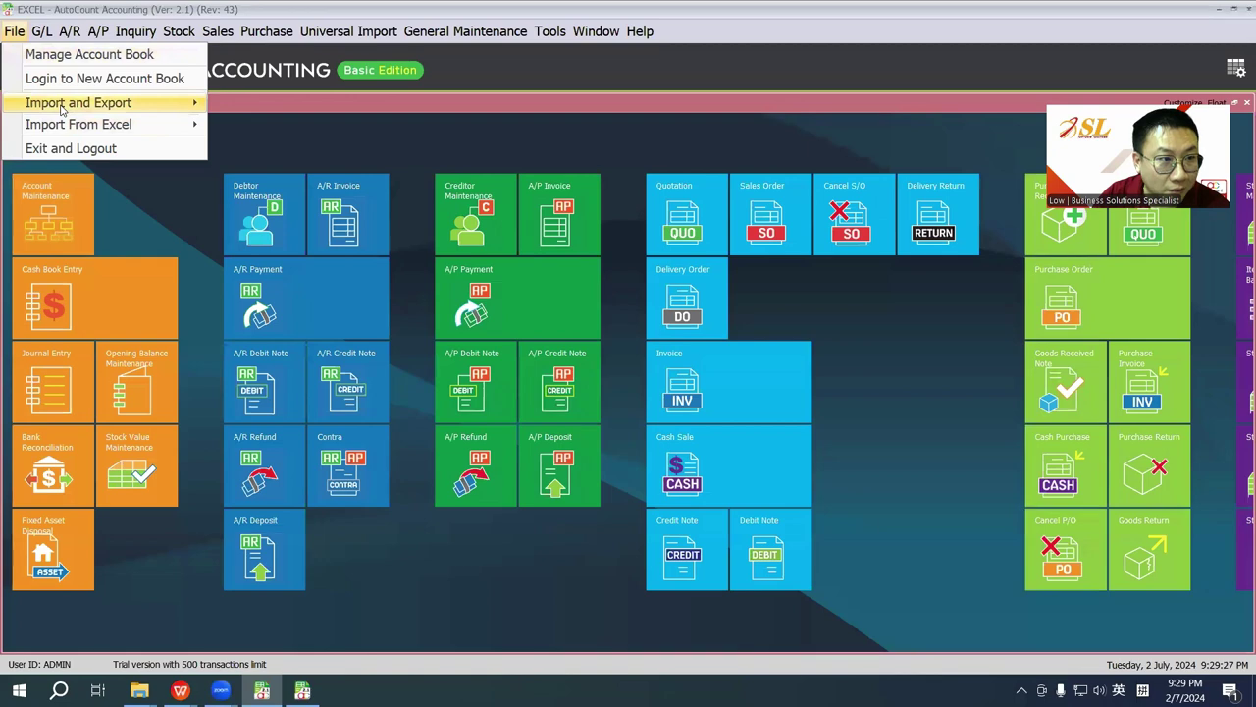
mouse_move(59, 124)
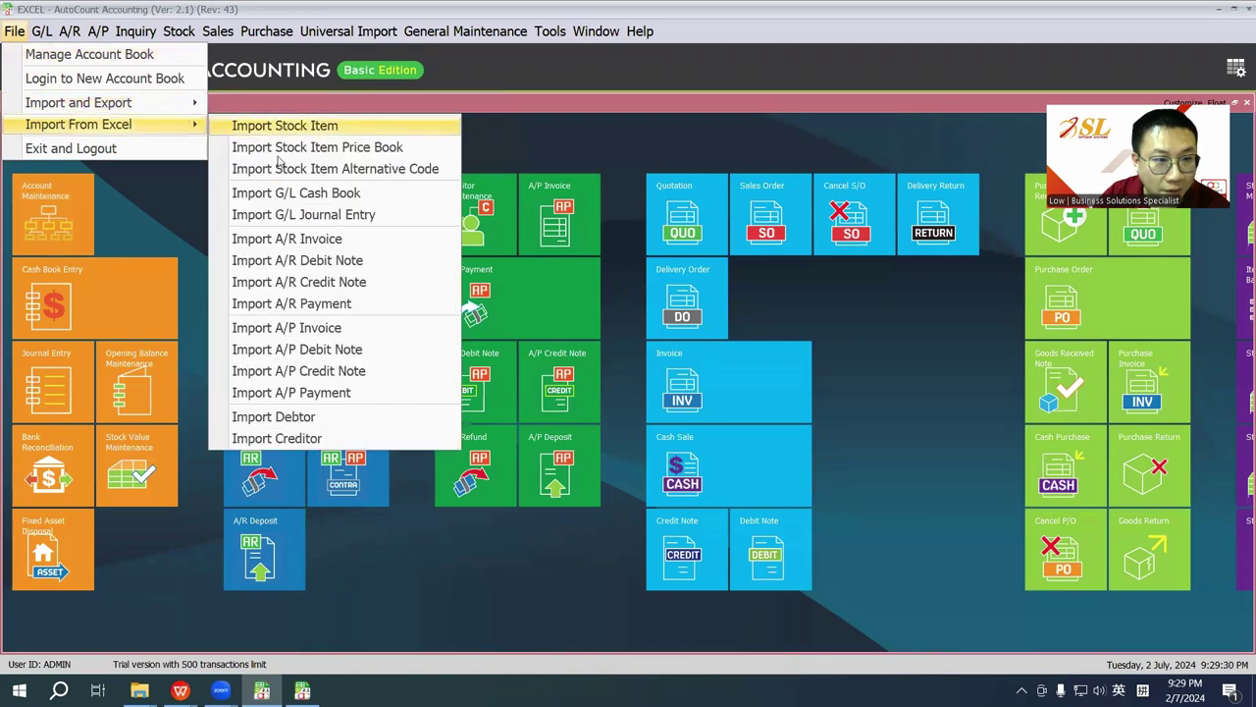
click(293, 417)
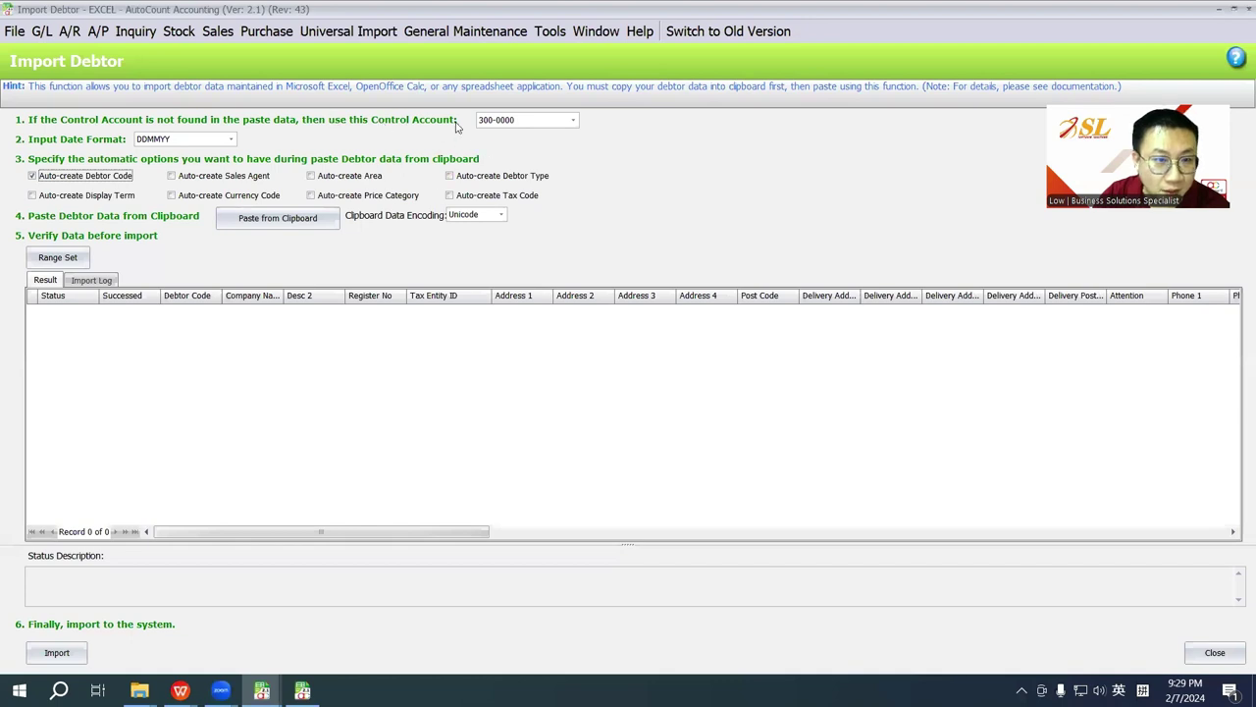
click(532, 121)
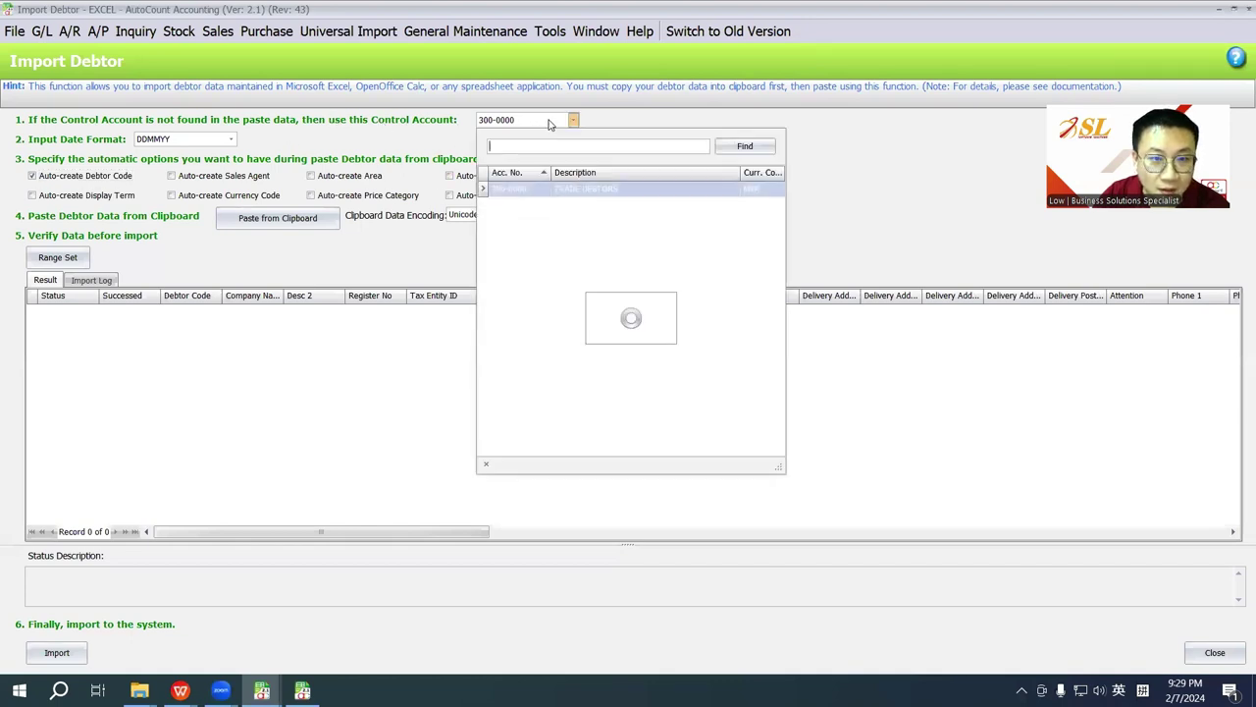
click(546, 190)
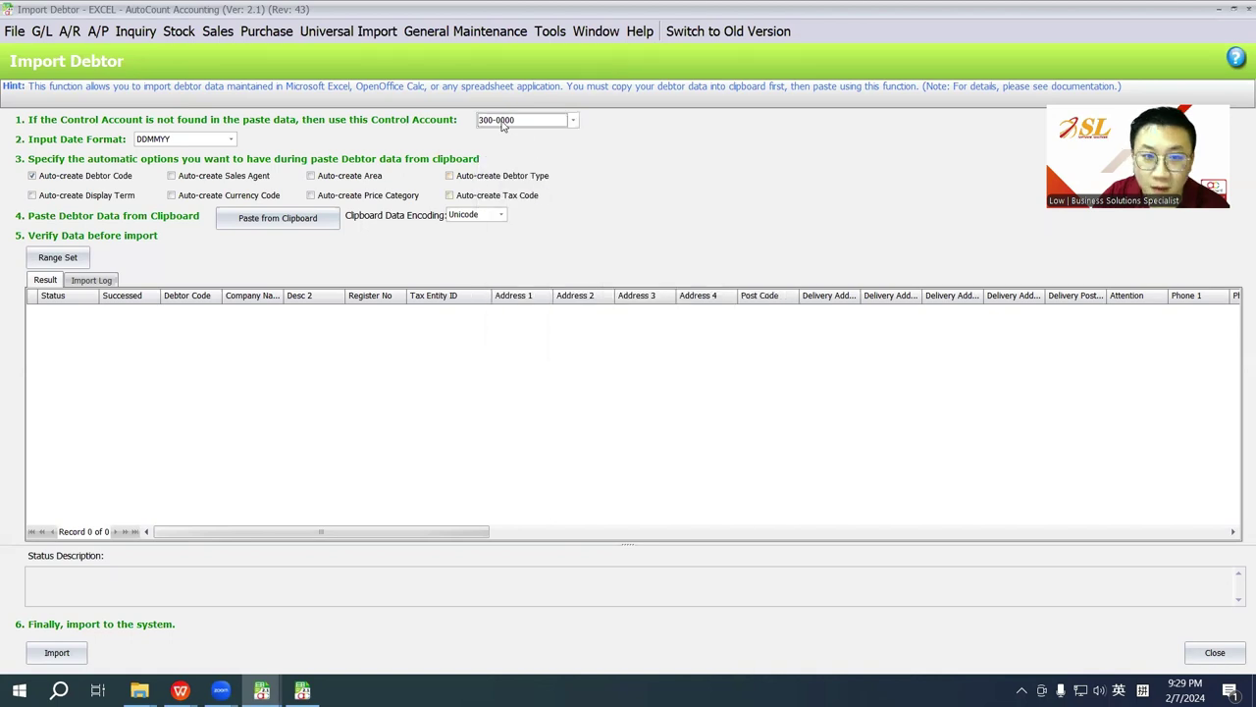
click(179, 179)
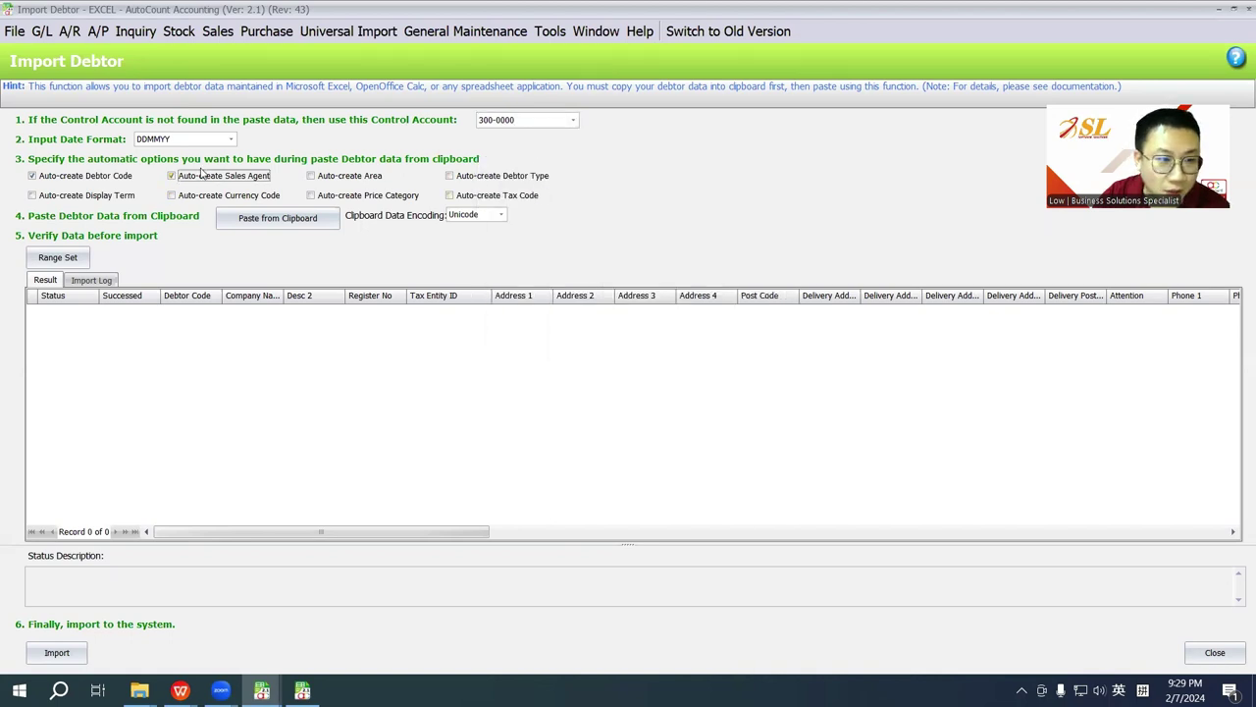
click(327, 178)
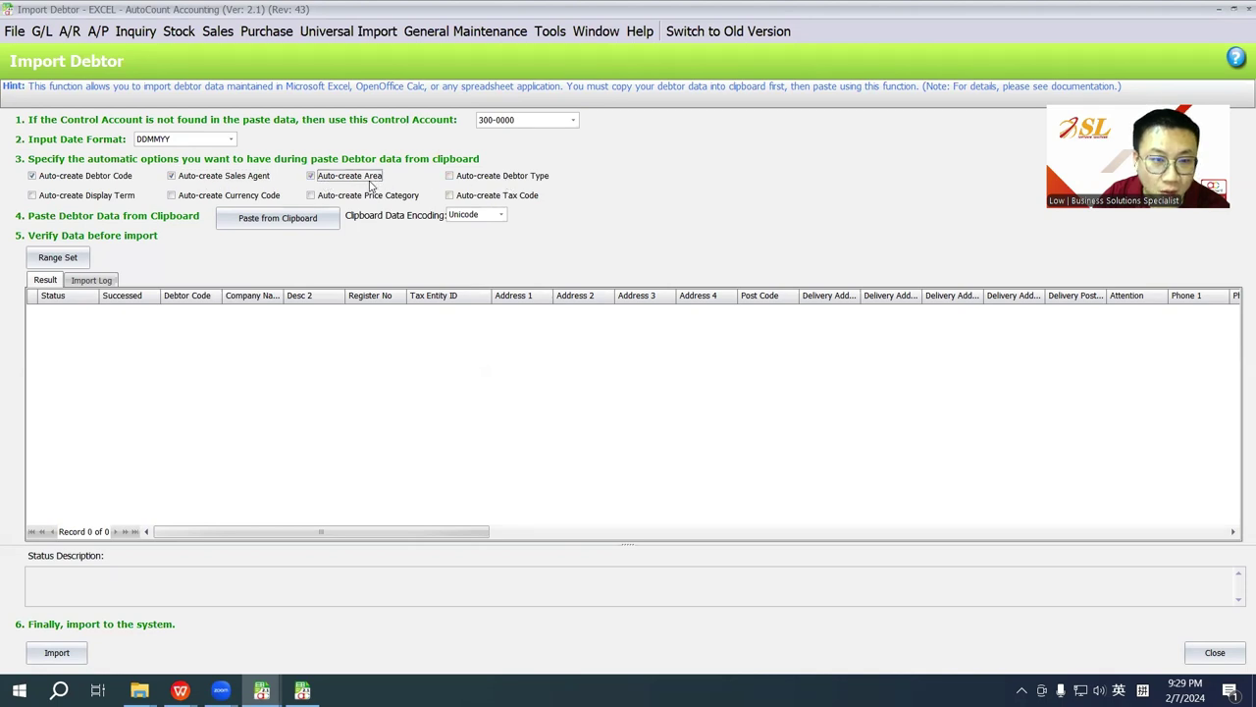
click(369, 182)
click(253, 180)
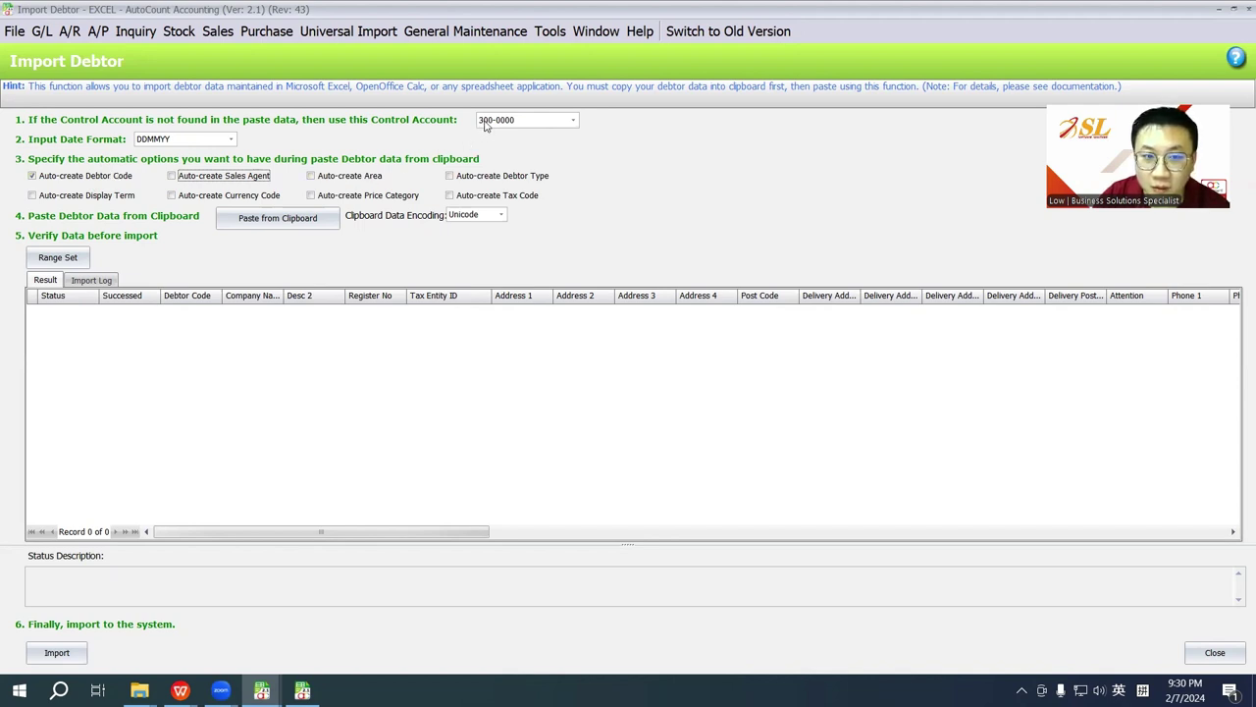
mouse_move(180, 690)
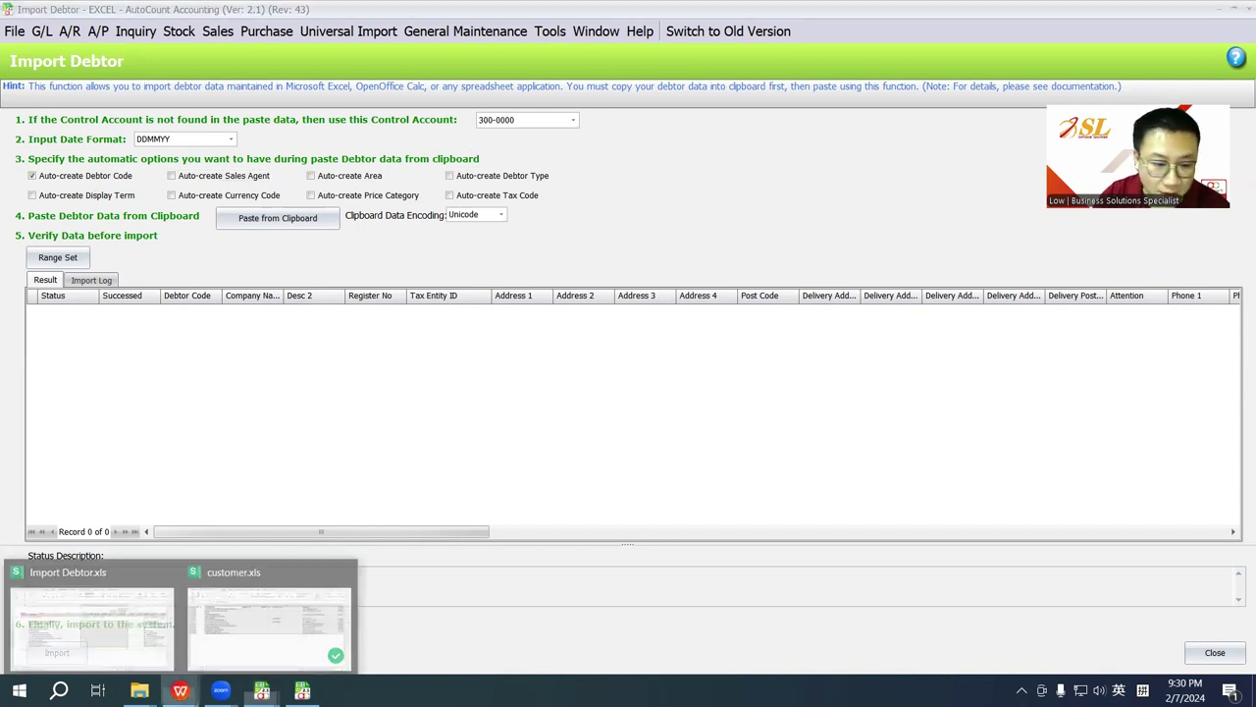
click(269, 616)
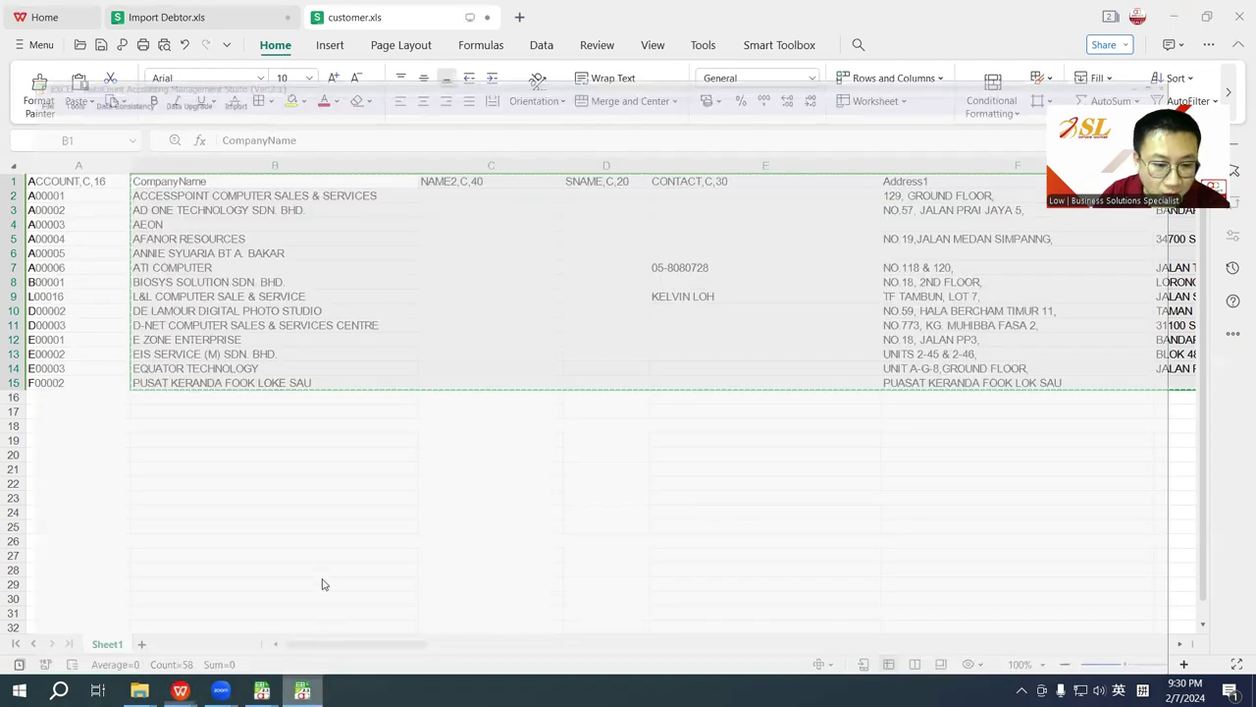
click(261, 690)
click(336, 585)
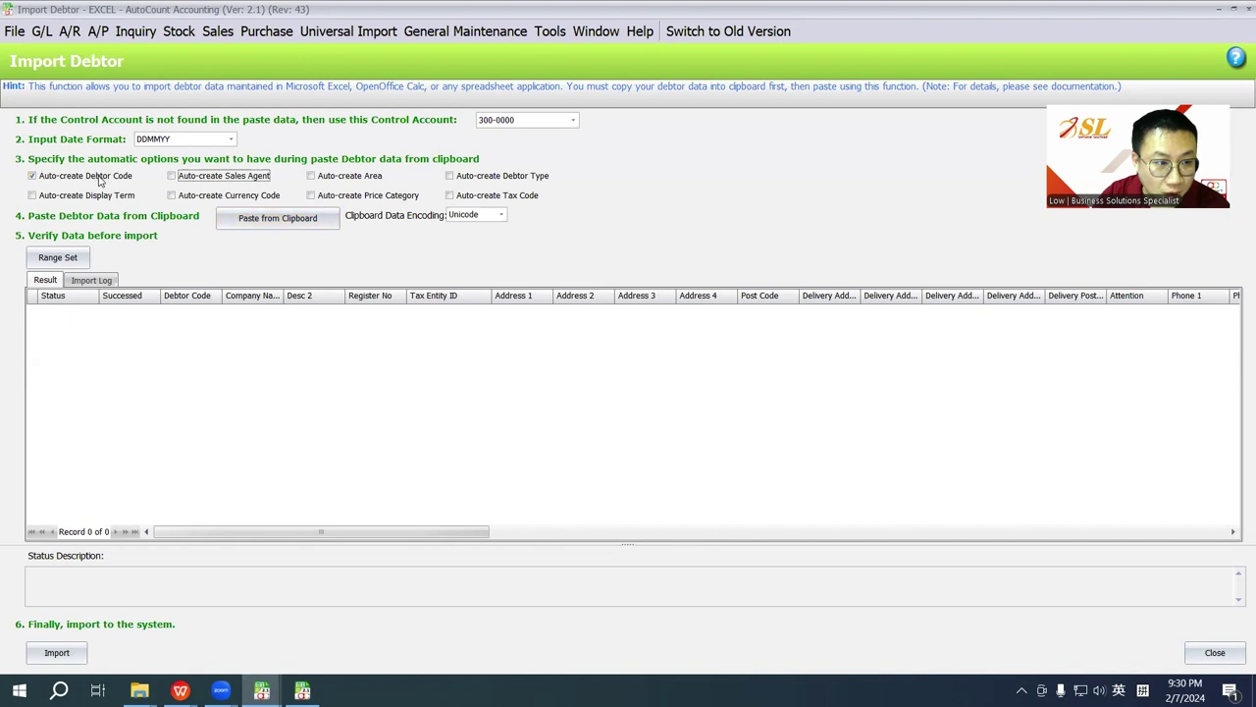
Step: Paste the customer data into the Import Debtor grid and apply MYR currency to every debtor
click(300, 222)
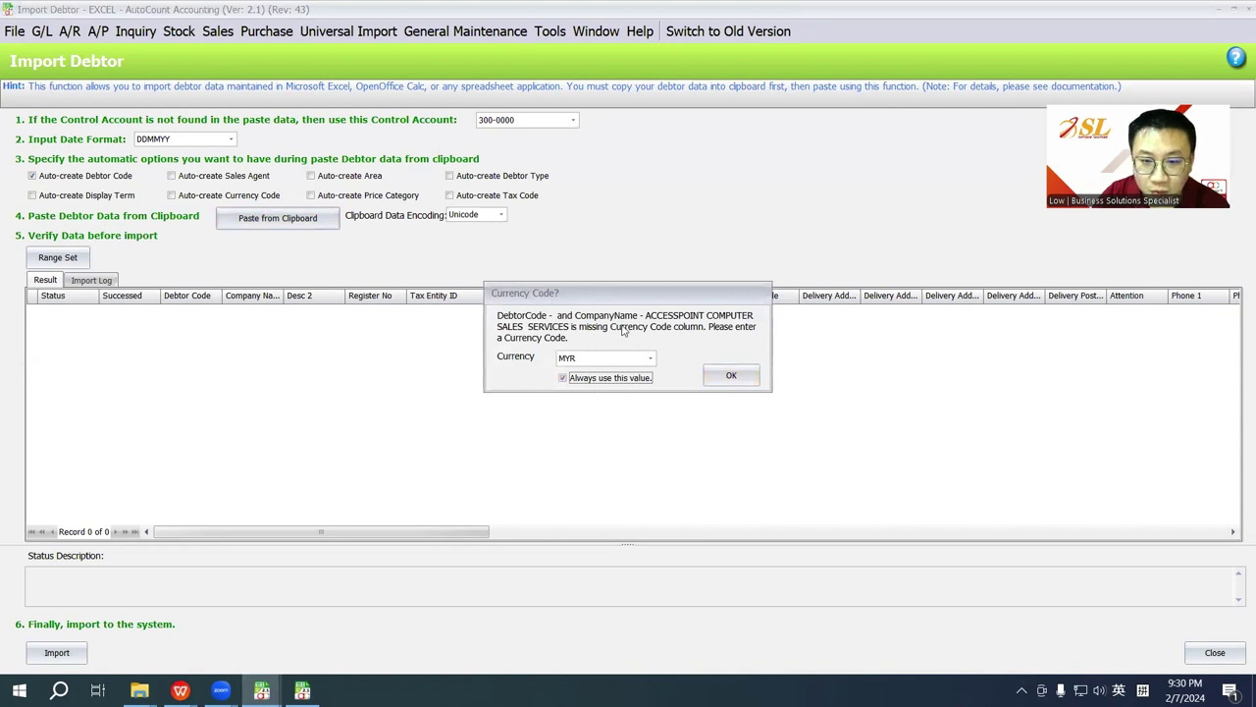
click(592, 359)
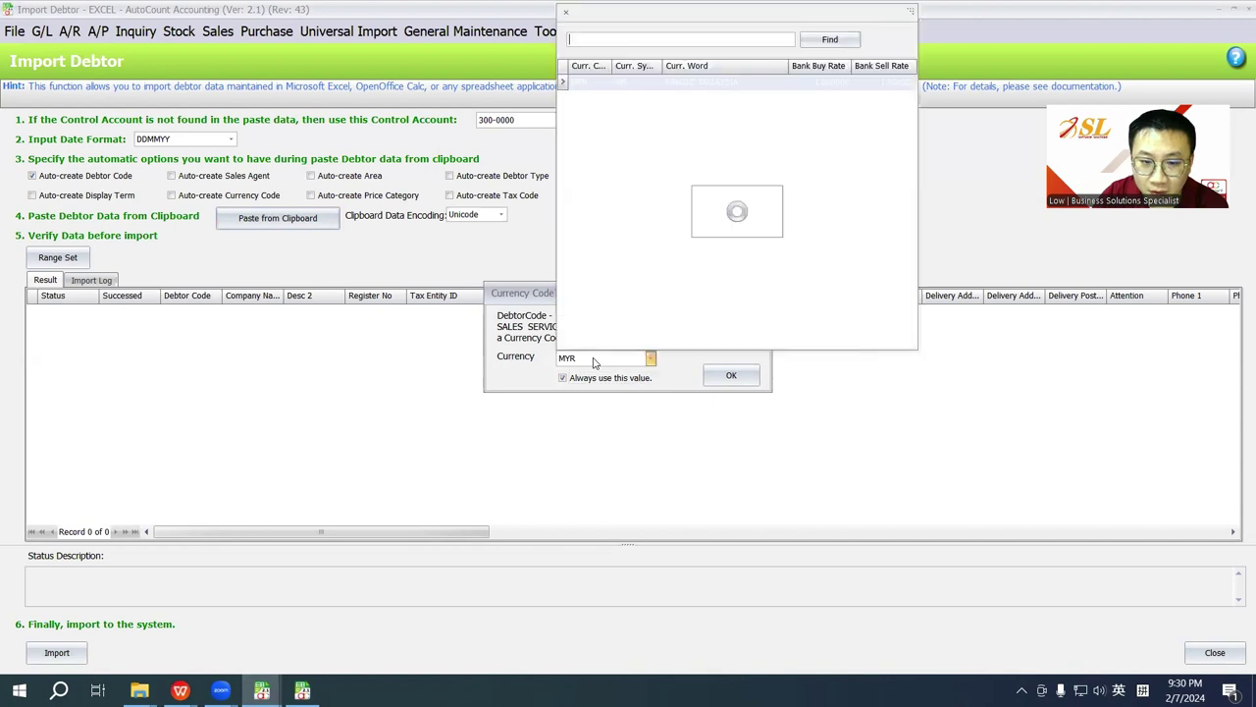
click(583, 379)
click(563, 379)
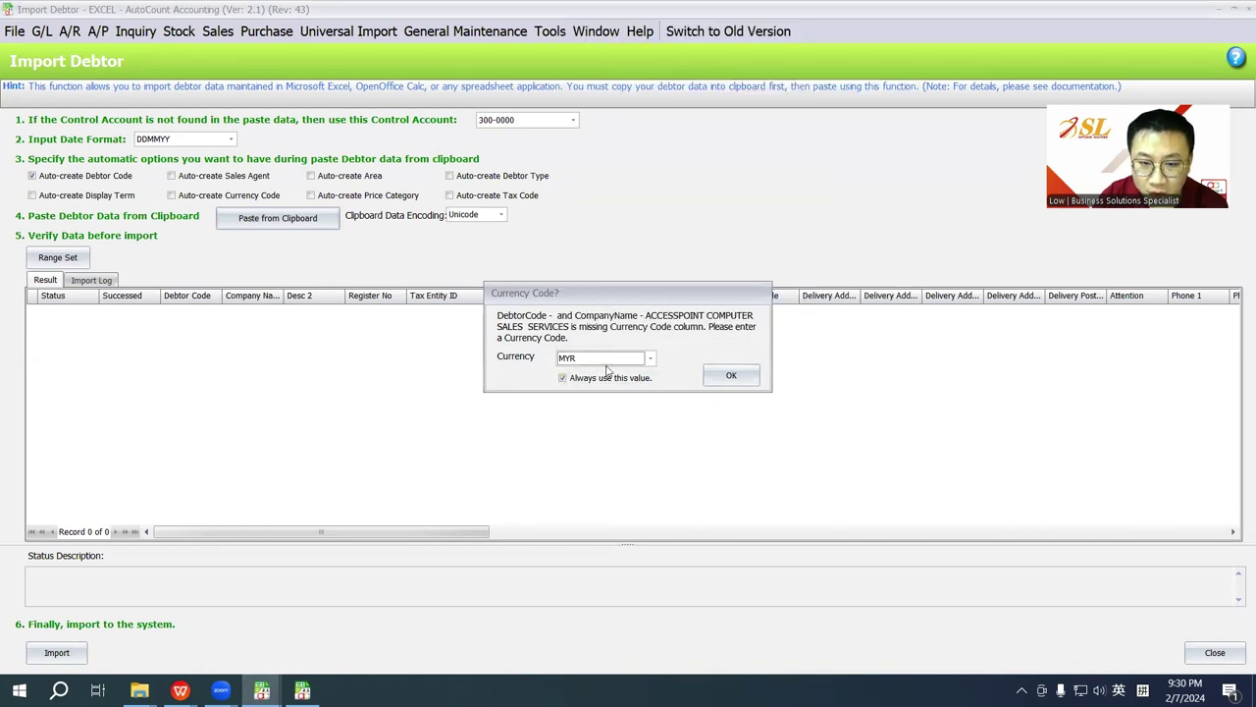
click(721, 378)
Step: Apply C.O.D. credit term, the default aging and Open Item statement type to all debtors
click(588, 379)
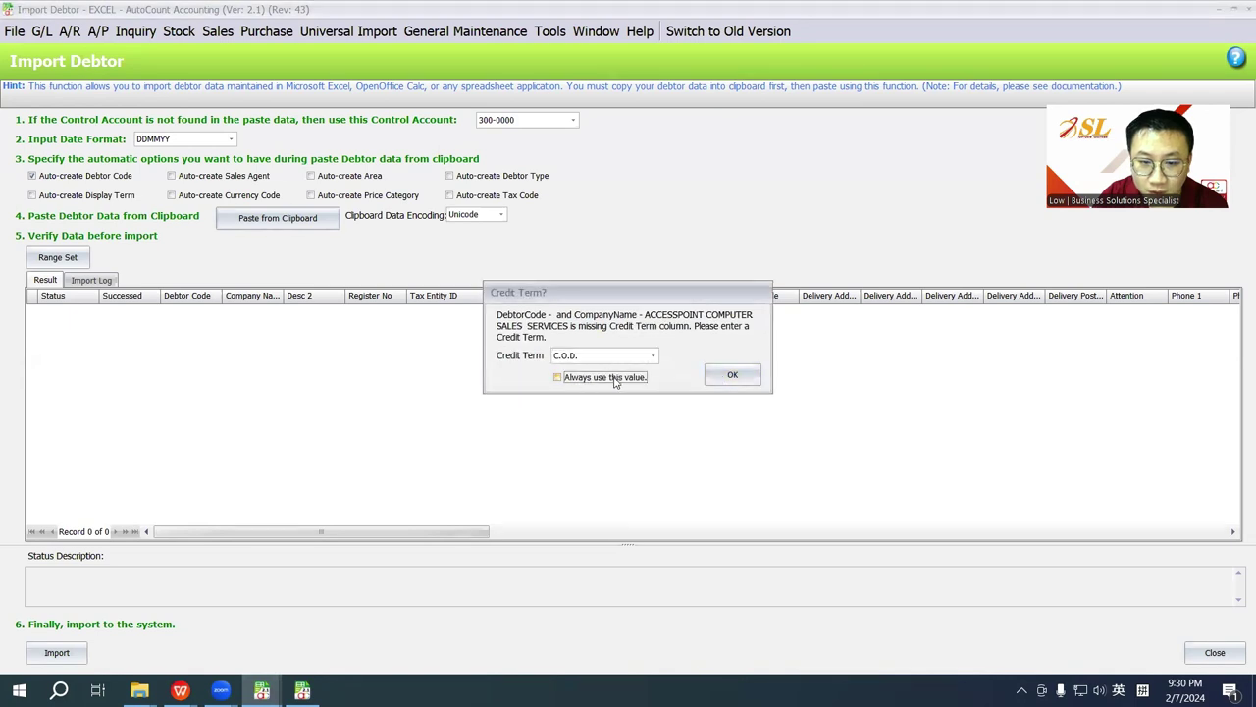
click(716, 376)
click(588, 380)
click(722, 376)
click(594, 381)
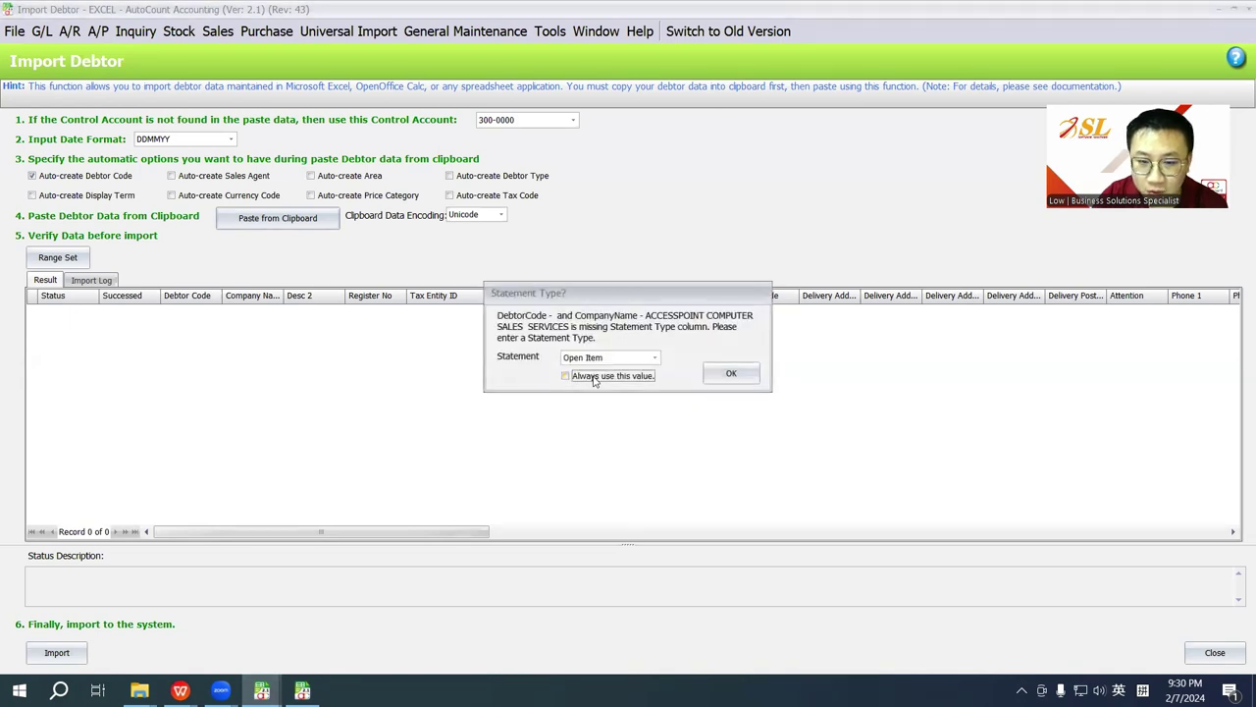
click(731, 374)
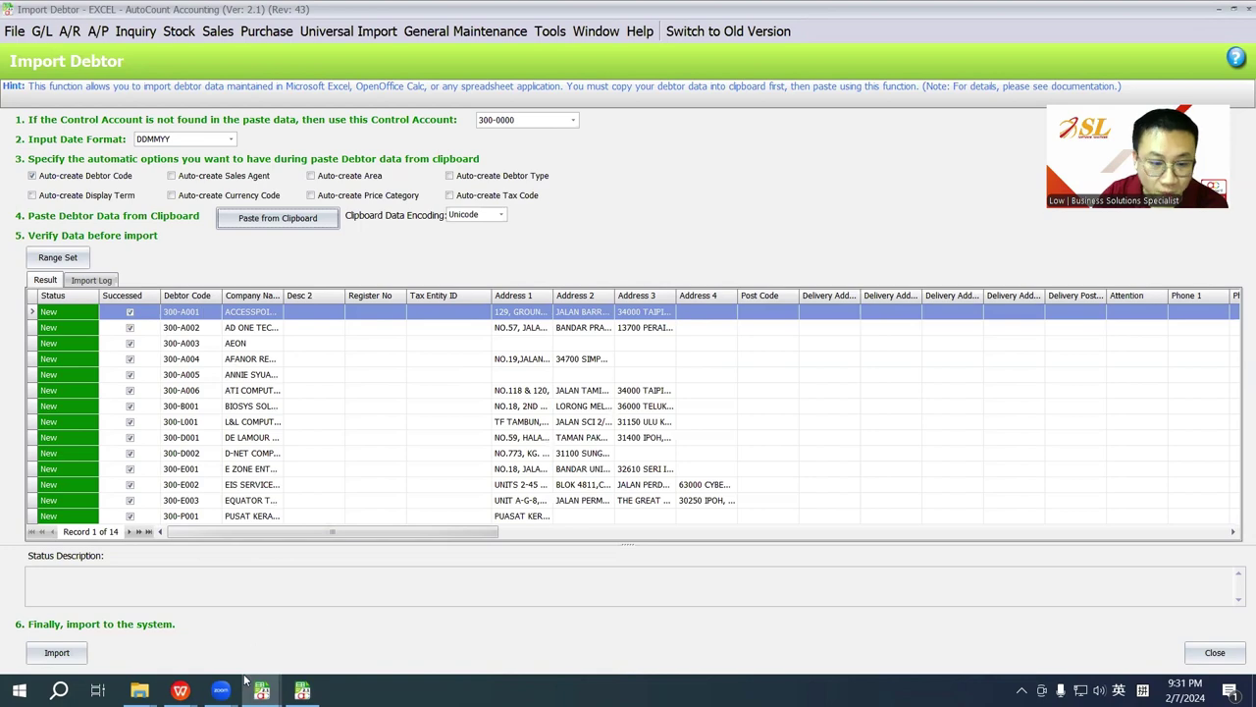
Step: Select the Address2–Address4 values for rows 2 to 14 in customer.xls
mouse_move(181, 690)
click(285, 623)
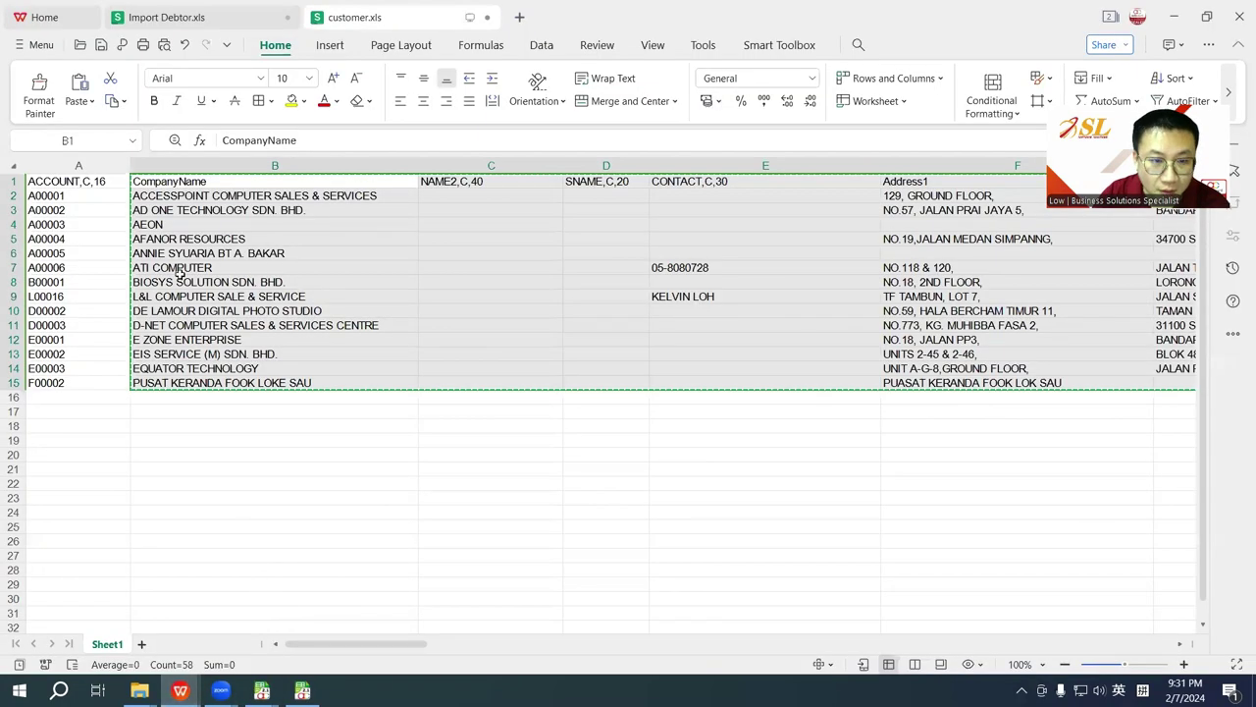
click(167, 184)
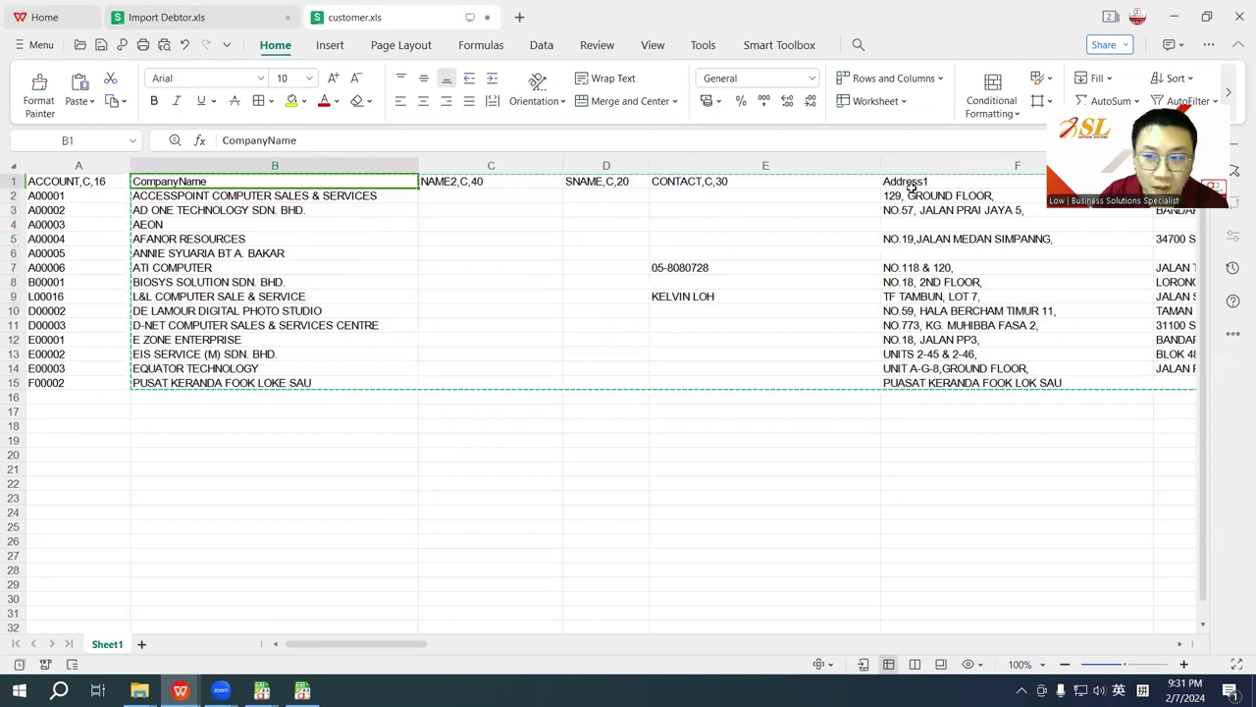
drag(909, 195, 912, 383)
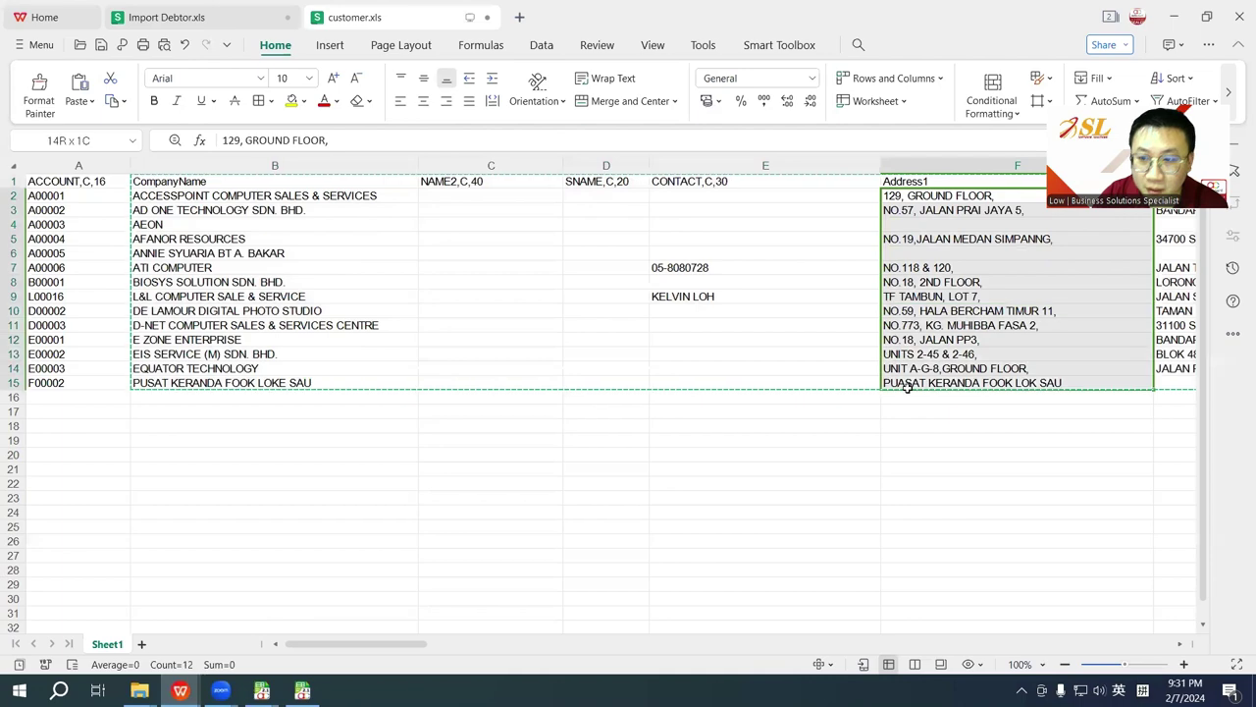
click(196, 18)
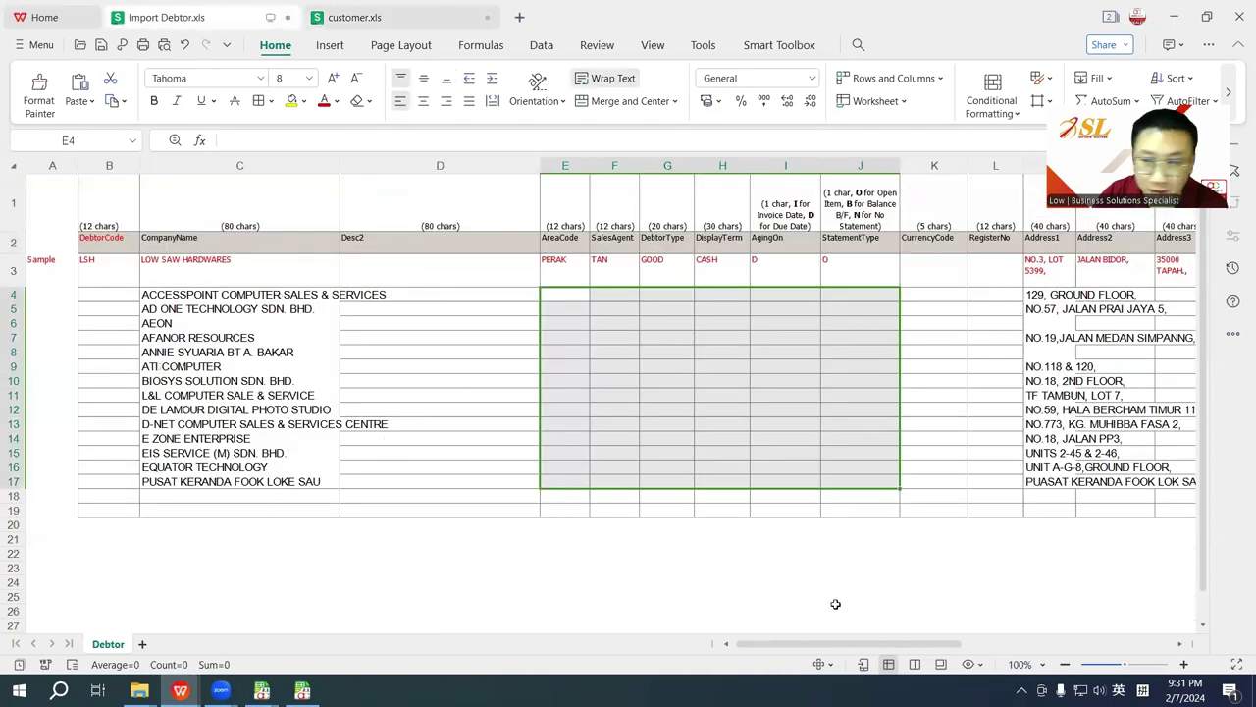
drag(836, 643, 908, 646)
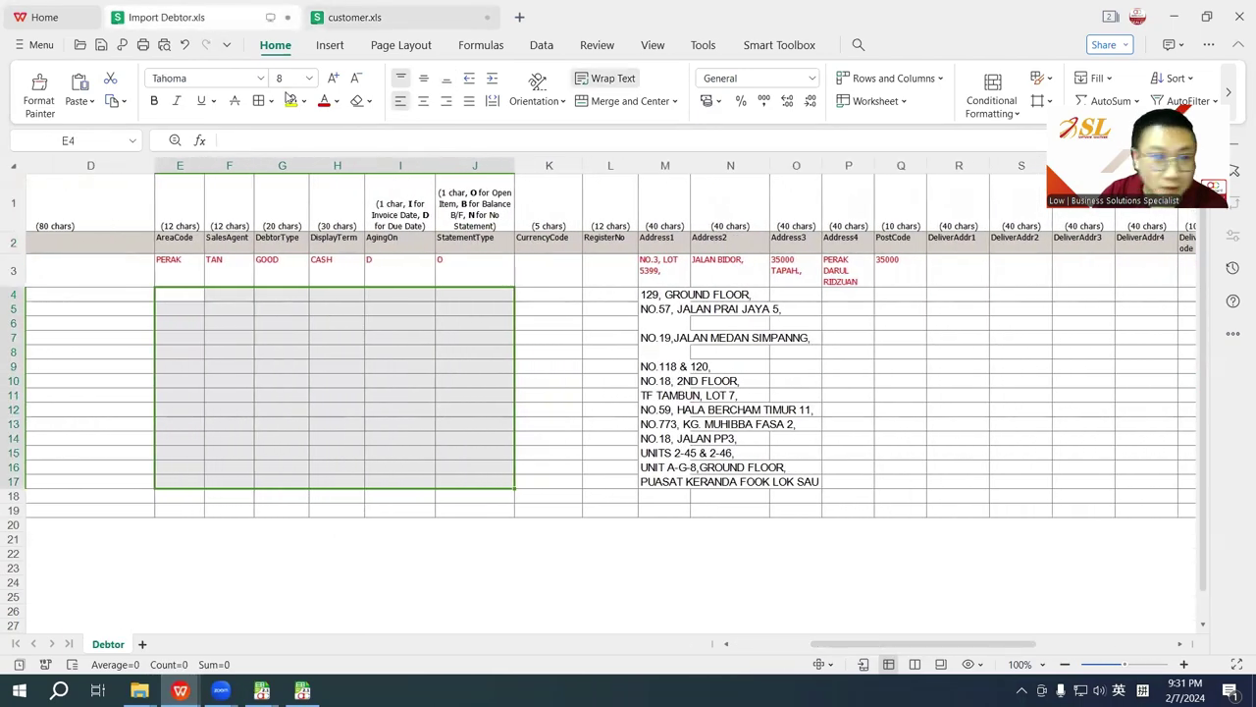
key(ctrl+Tab)
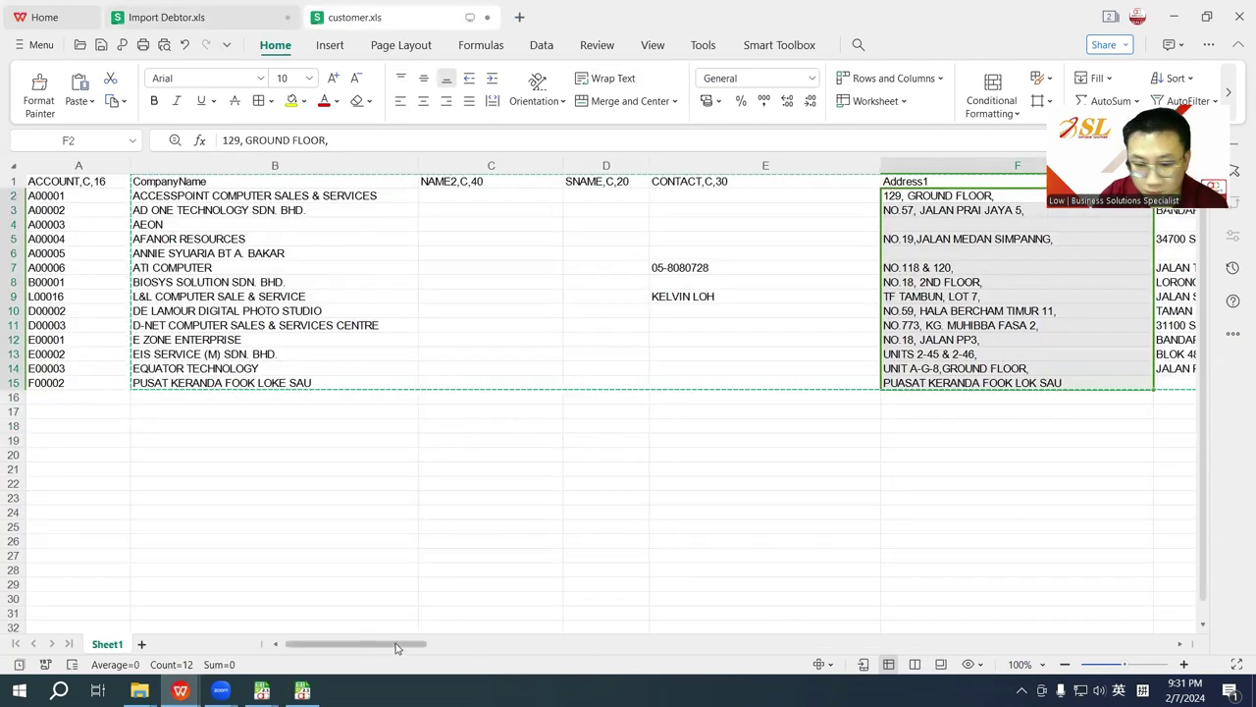
drag(397, 646, 510, 649)
click(360, 199)
drag(361, 205, 993, 389)
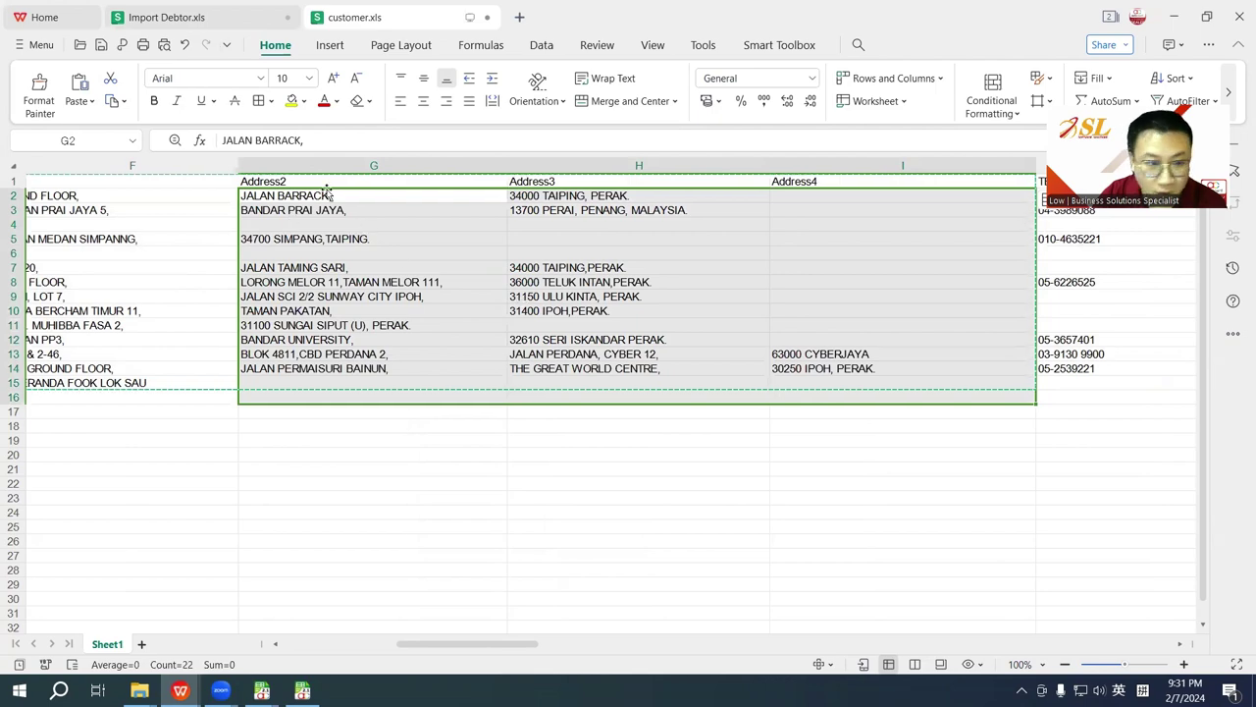
drag(329, 192, 903, 371)
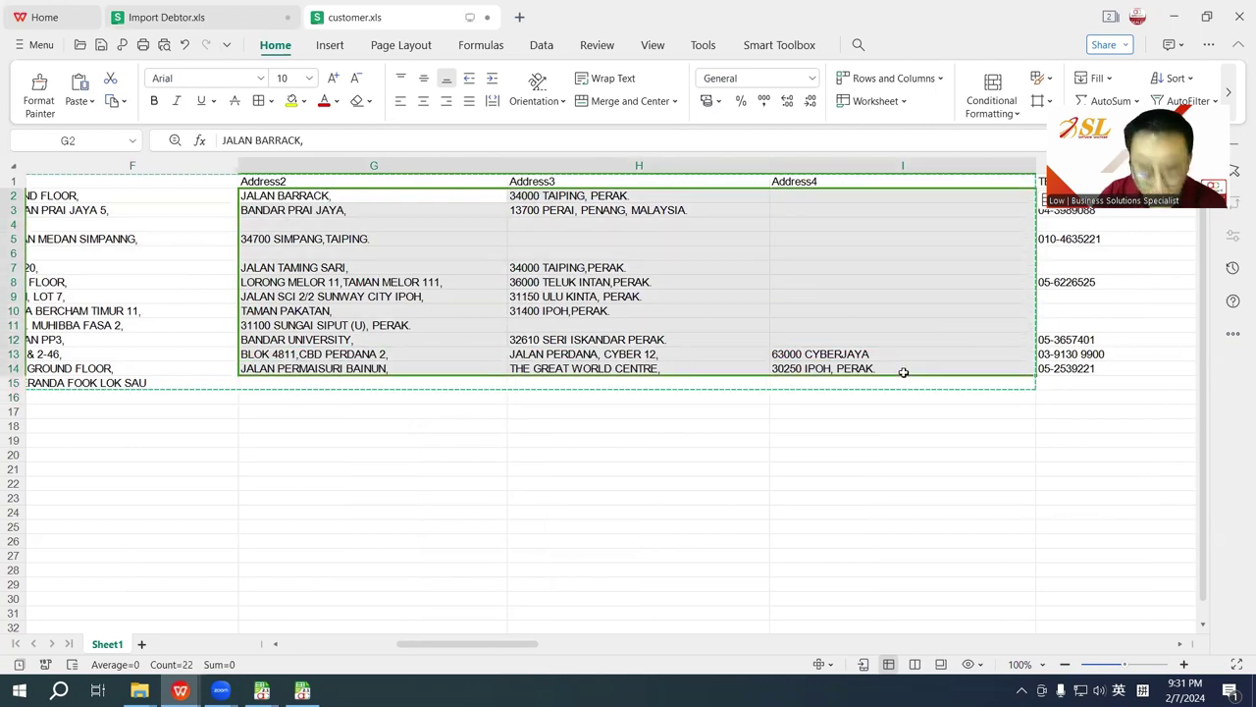
Step: Paste the addresses into Import Debtor.xls under Address2–Address4 starting at N4
click(190, 18)
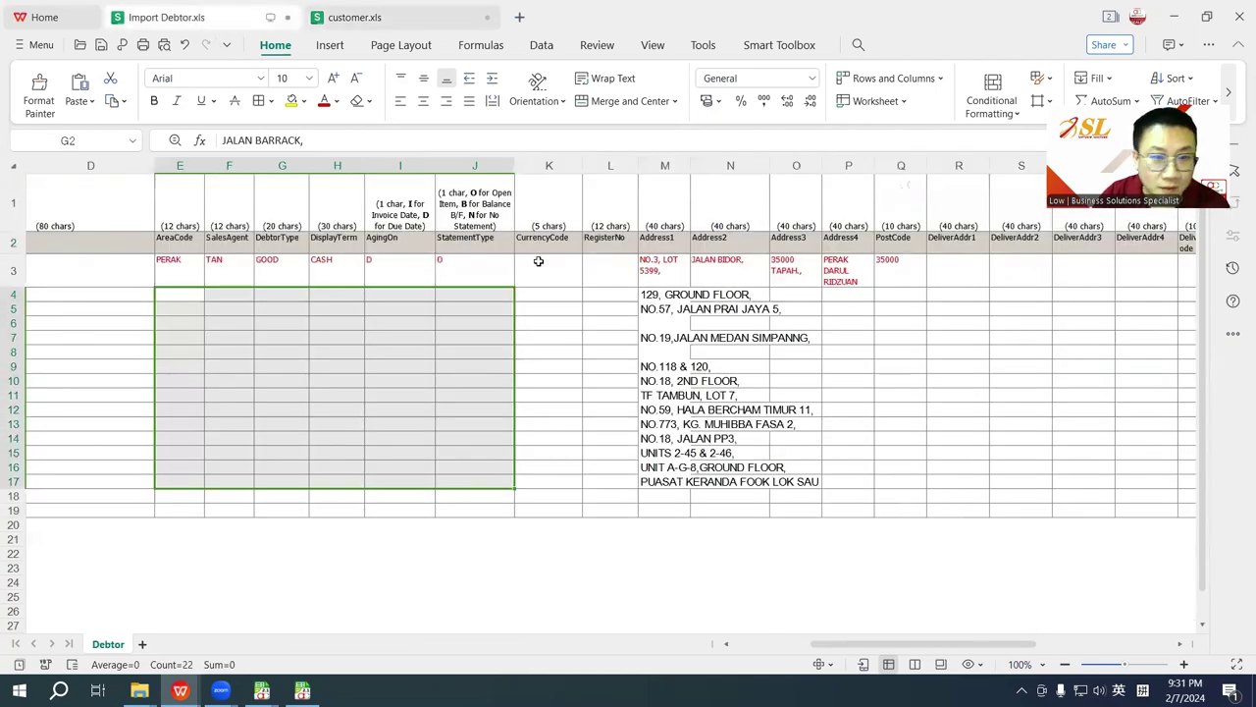
click(740, 294)
key(ctrl+v)
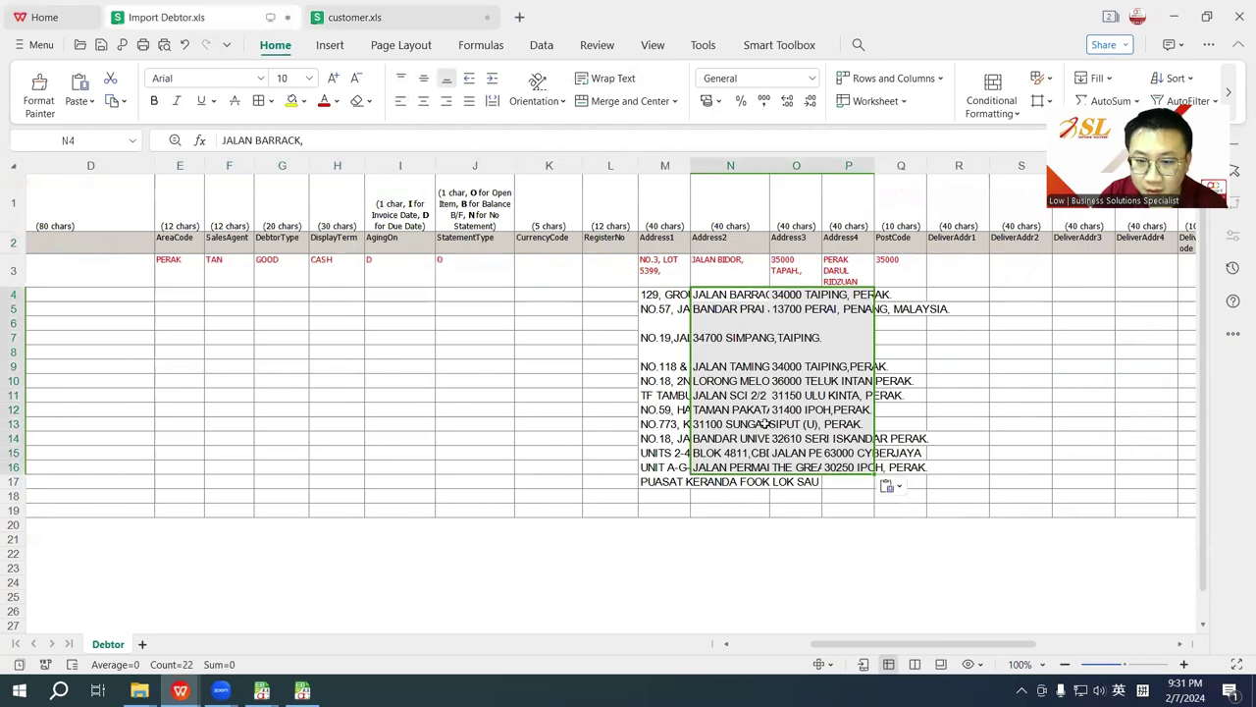
click(378, 17)
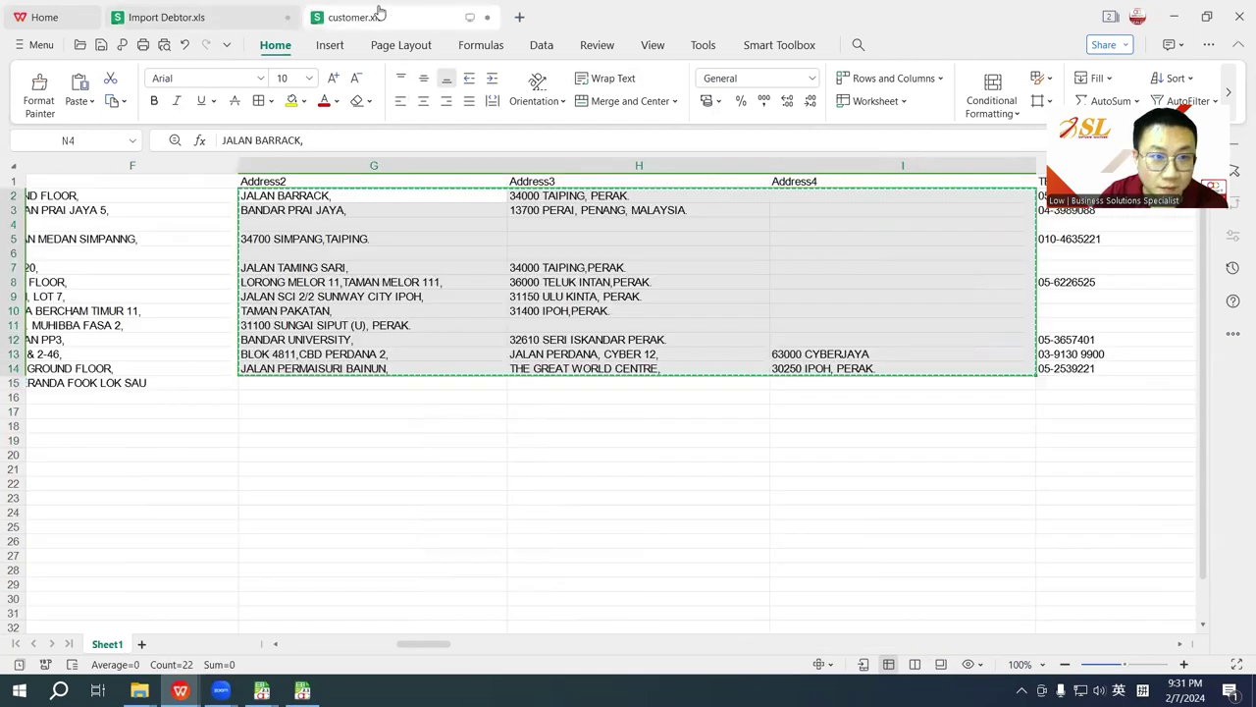
drag(316, 385, 969, 393)
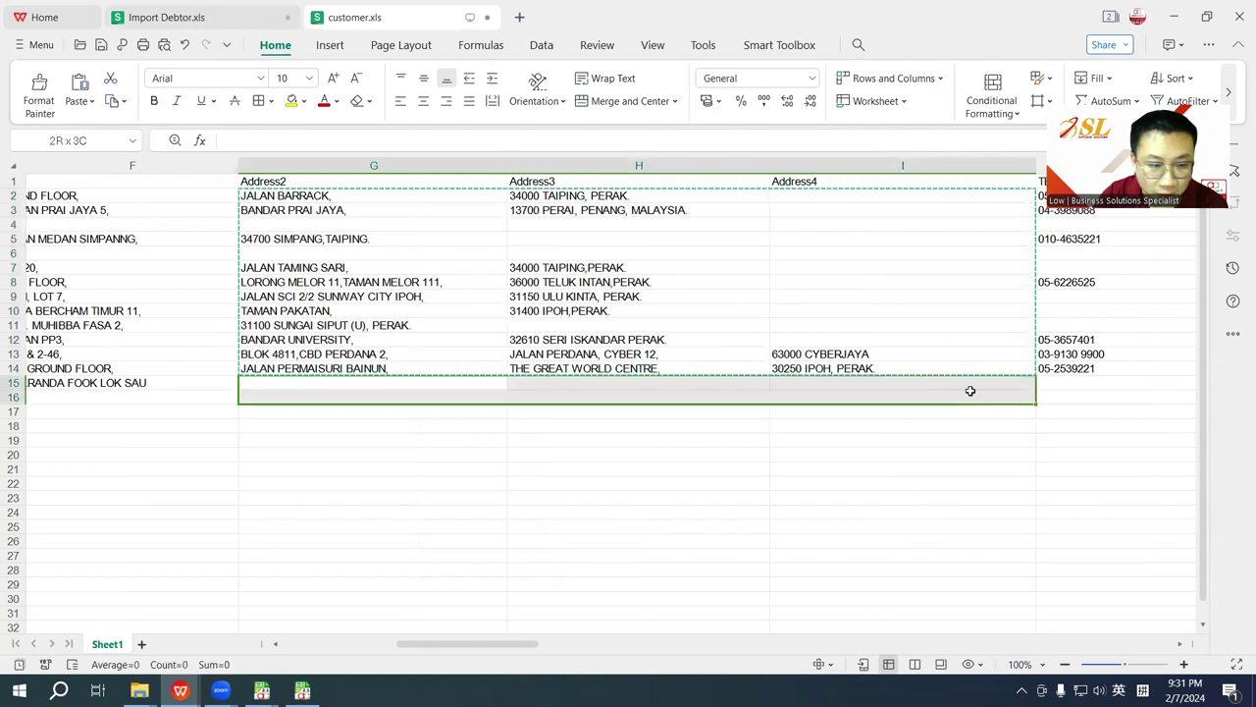
drag(540, 643, 235, 595)
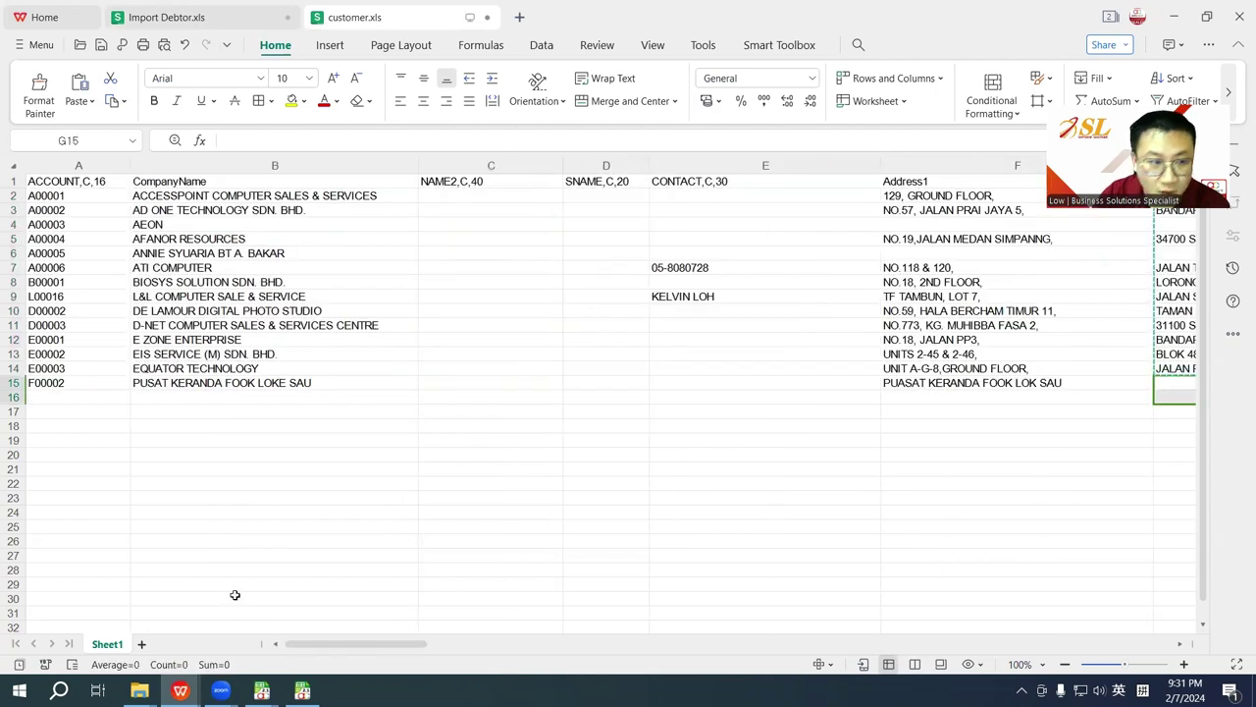
Step: Delete the Sample row 3 from the Import Debtor.xls Debtor sheet
click(221, 19)
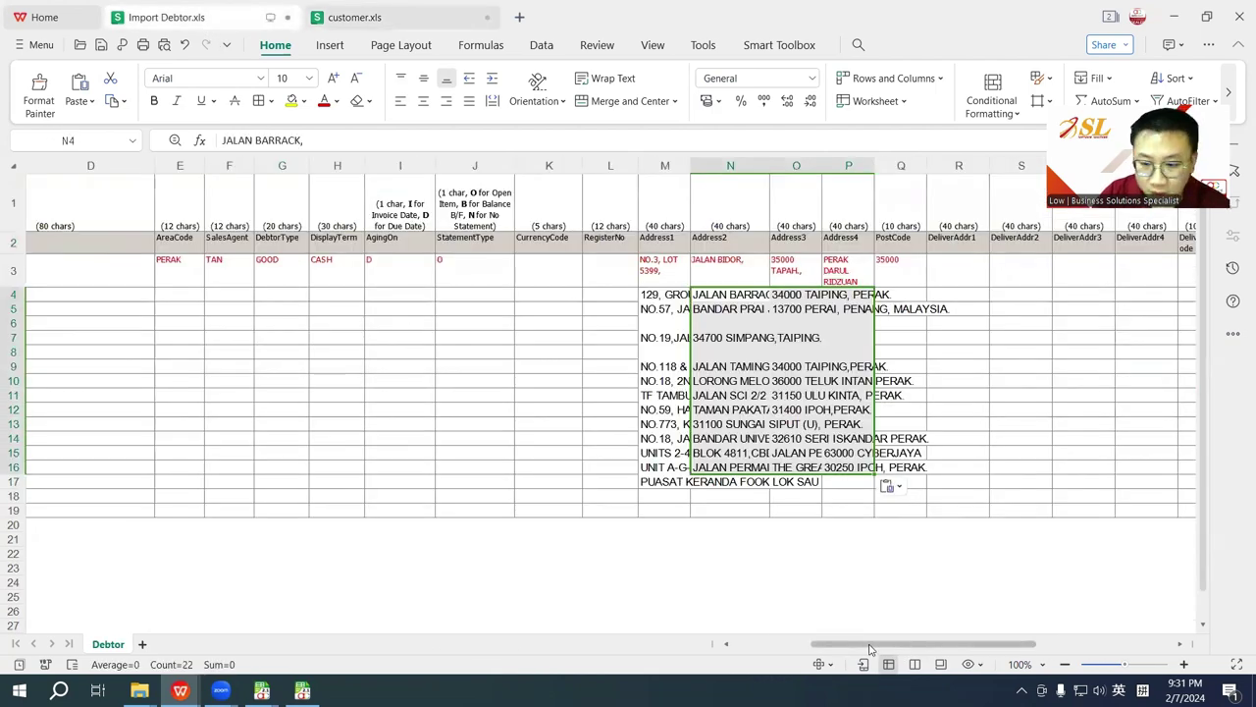
drag(875, 644, 134, 383)
click(23, 271)
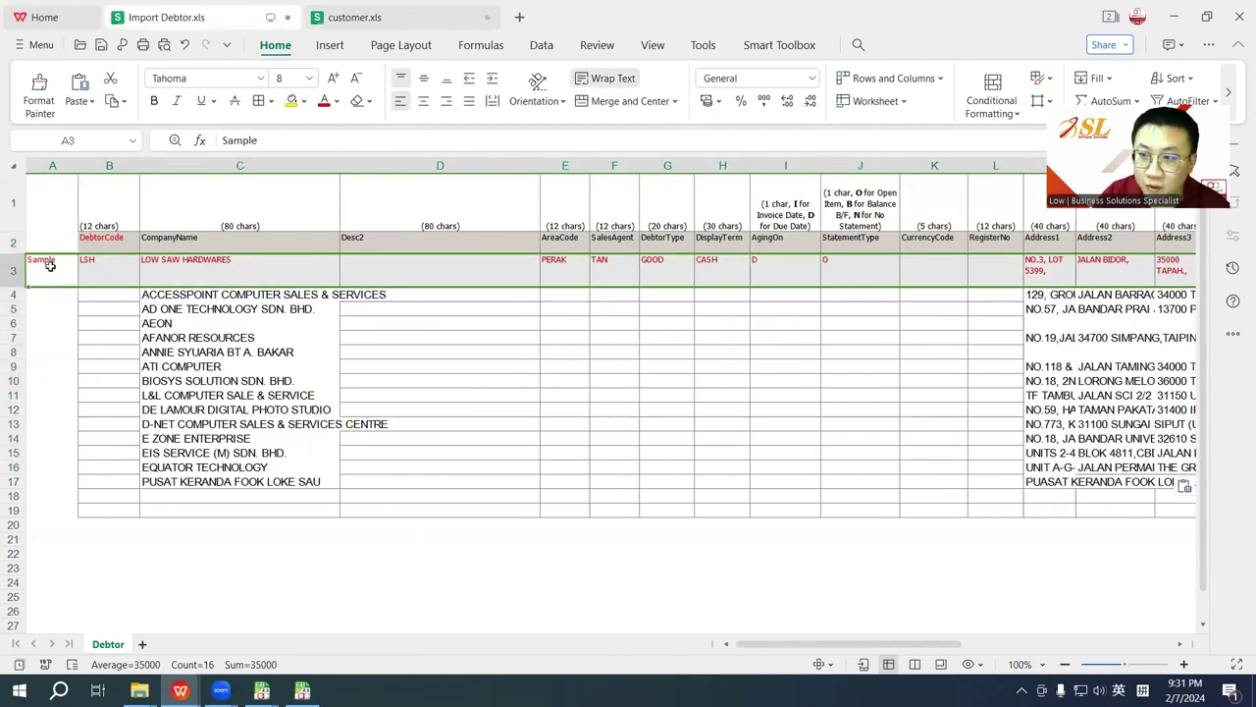
right_click(49, 265)
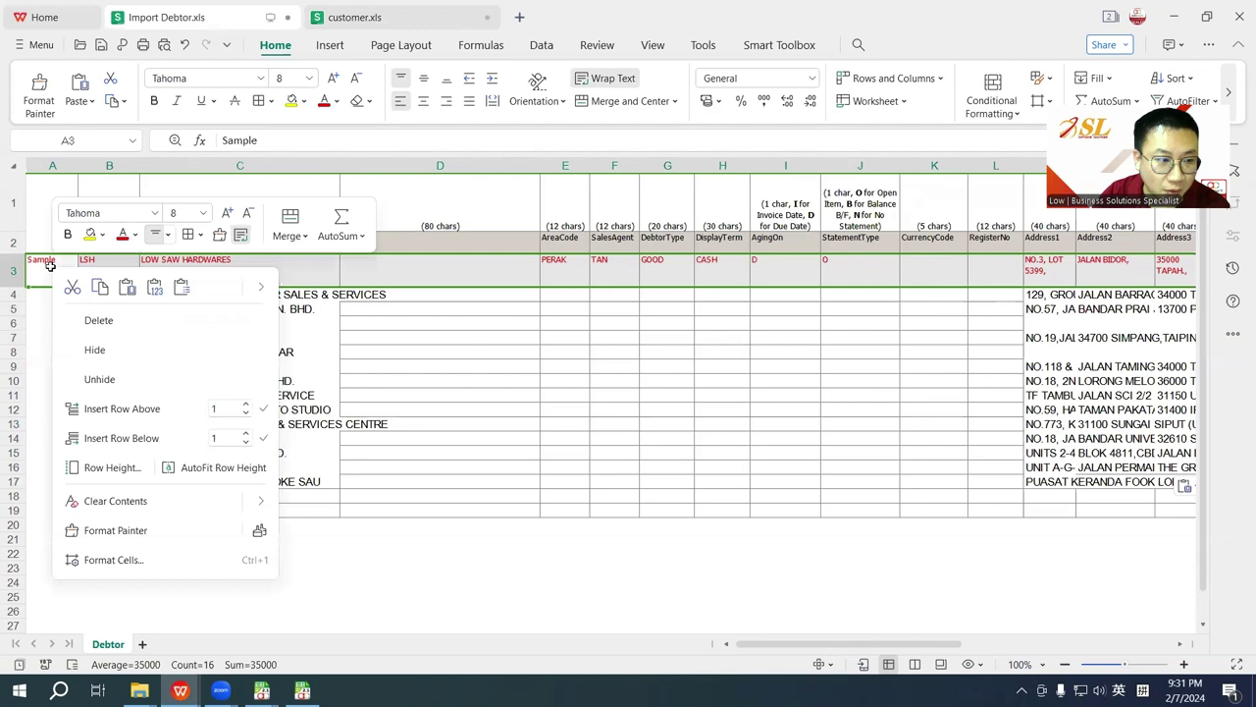
click(98, 318)
click(206, 407)
Step: Copy the debtor table from DebtorCode through Address4 (B2:P16)
drag(108, 241, 660, 454)
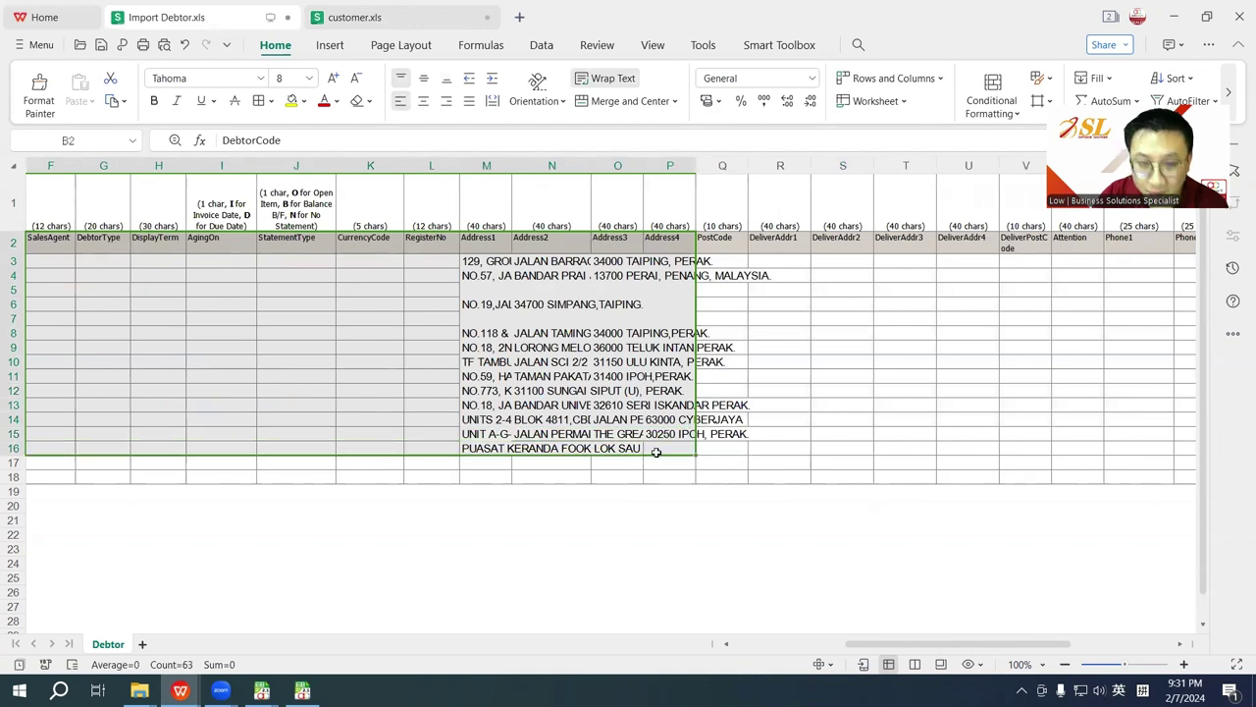
key(ctrl+c)
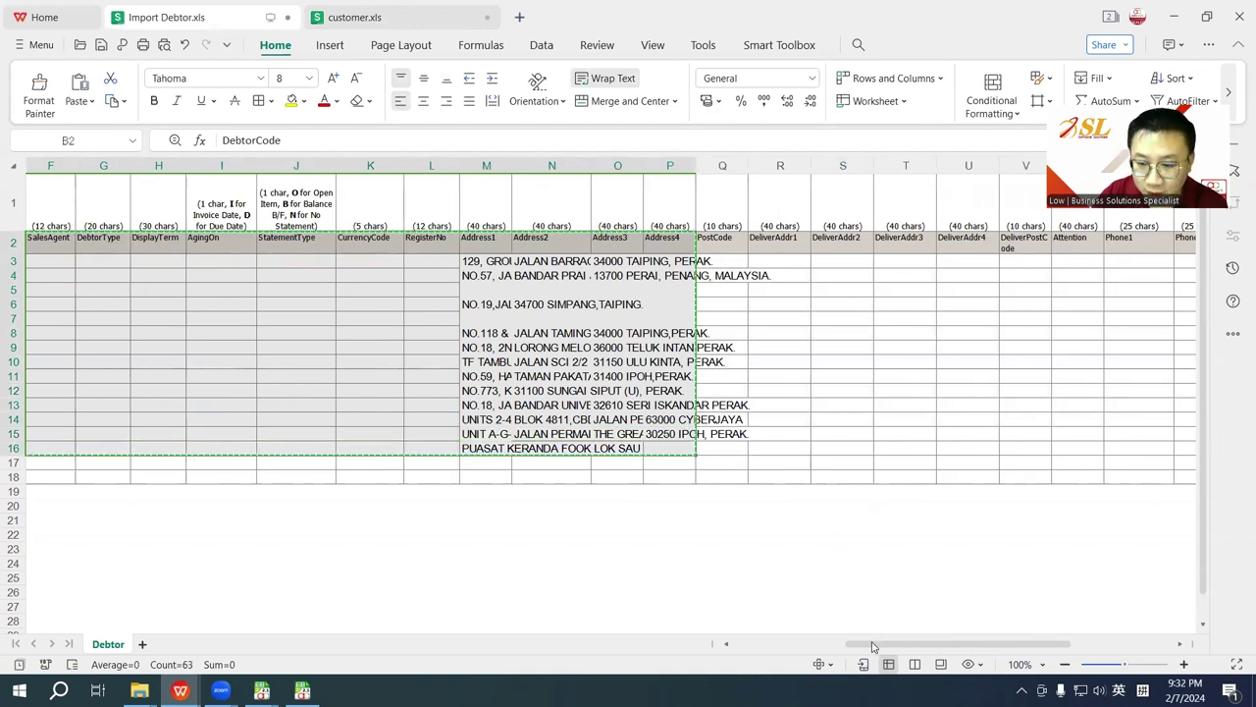
scroll(676, 638, left, 2)
scroll(677, 638, left, 3)
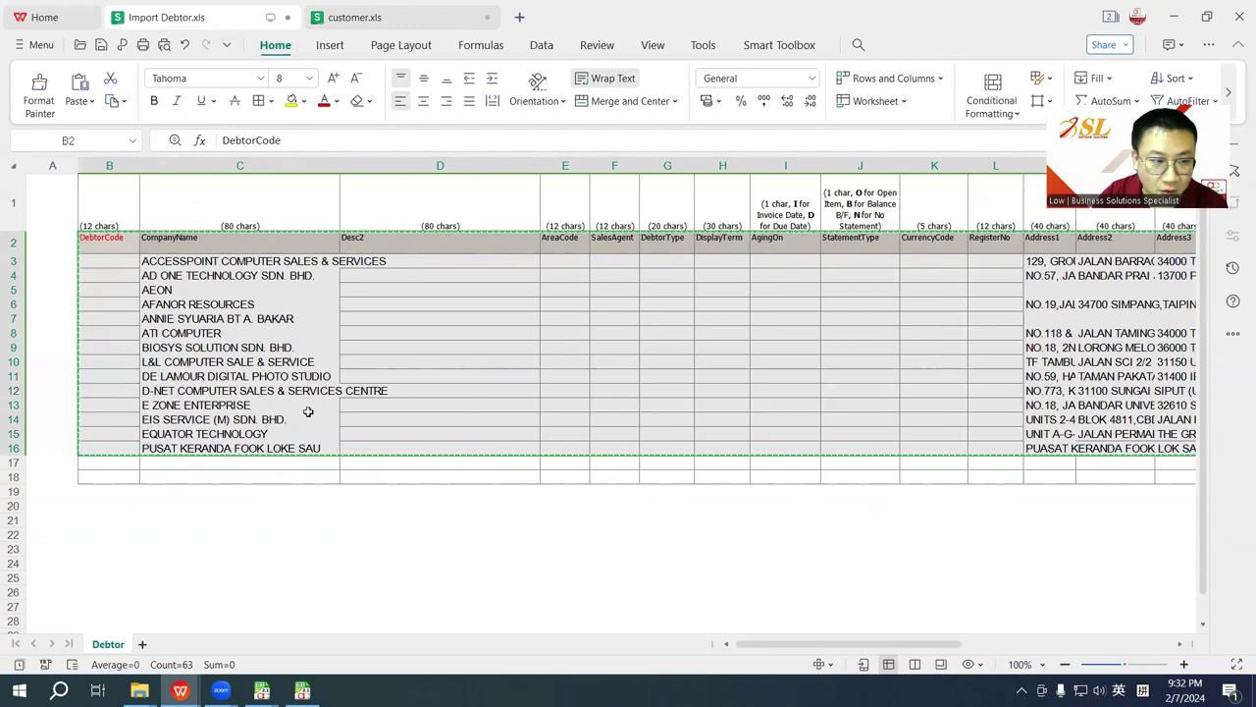
click(302, 690)
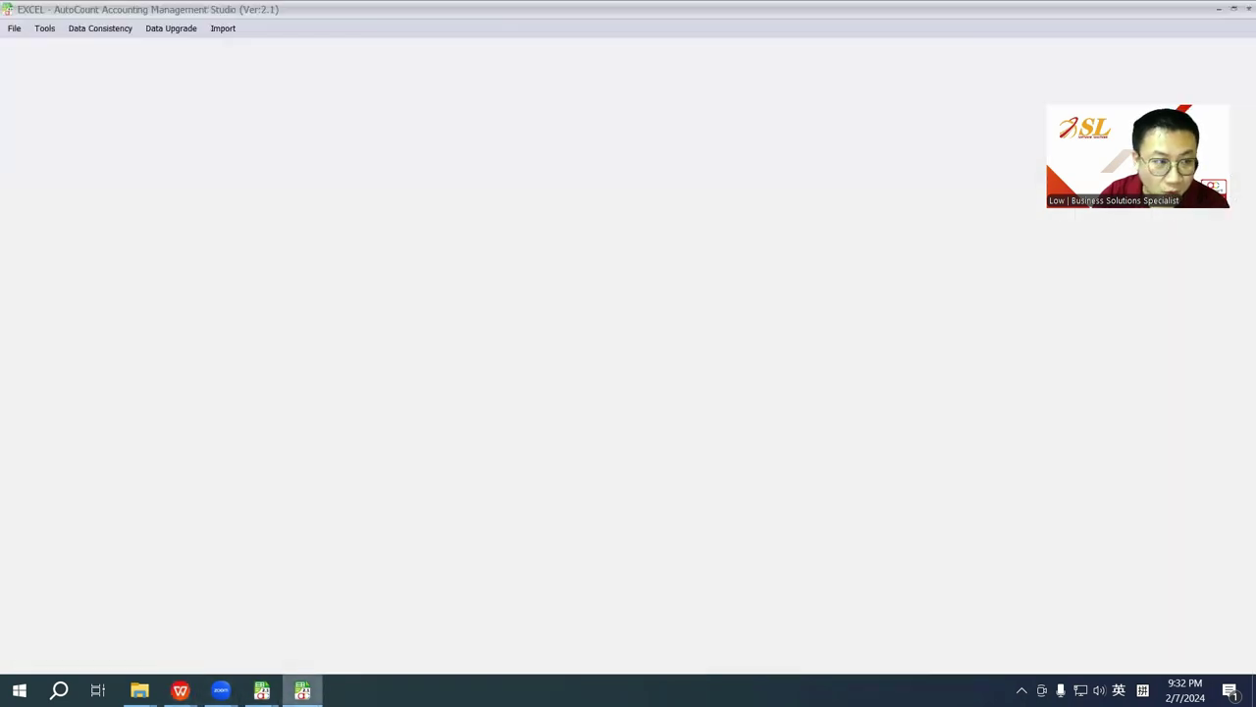
Step: Paste the copied debtors into a new Import Debtor window, which shows 14 Error rows
click(302, 690)
mouse_move(257, 687)
click(305, 612)
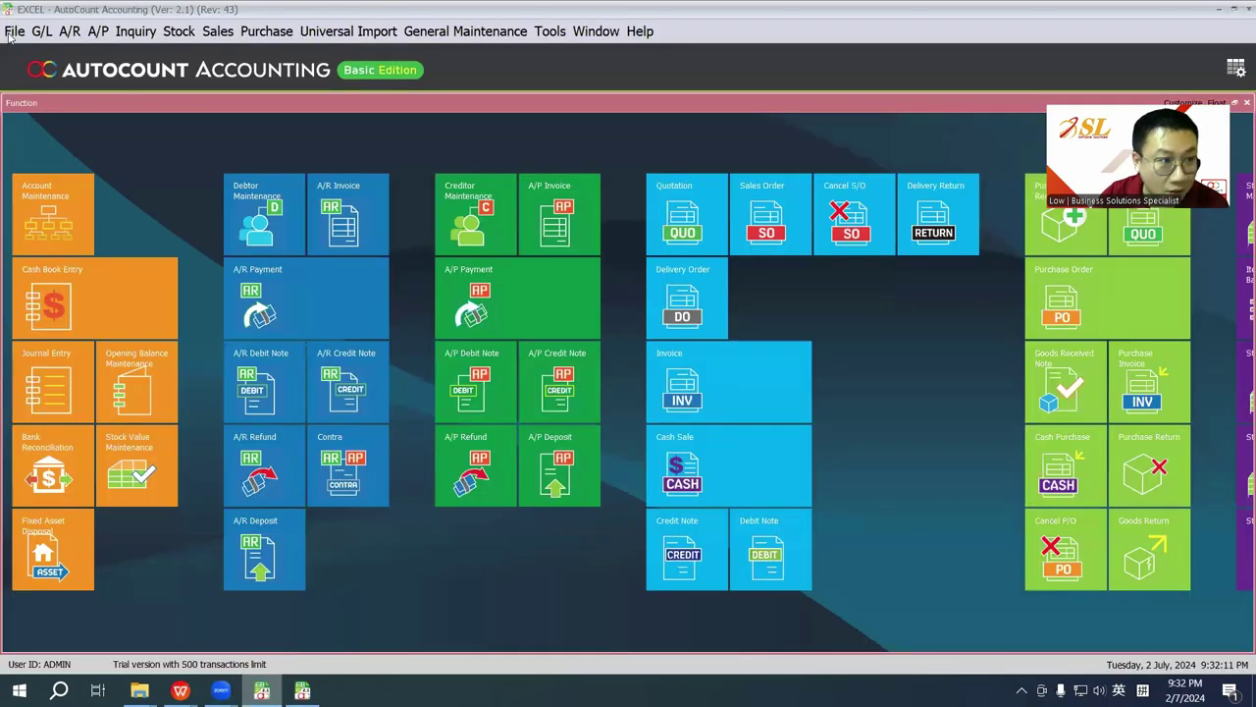
click(13, 32)
mouse_move(78, 124)
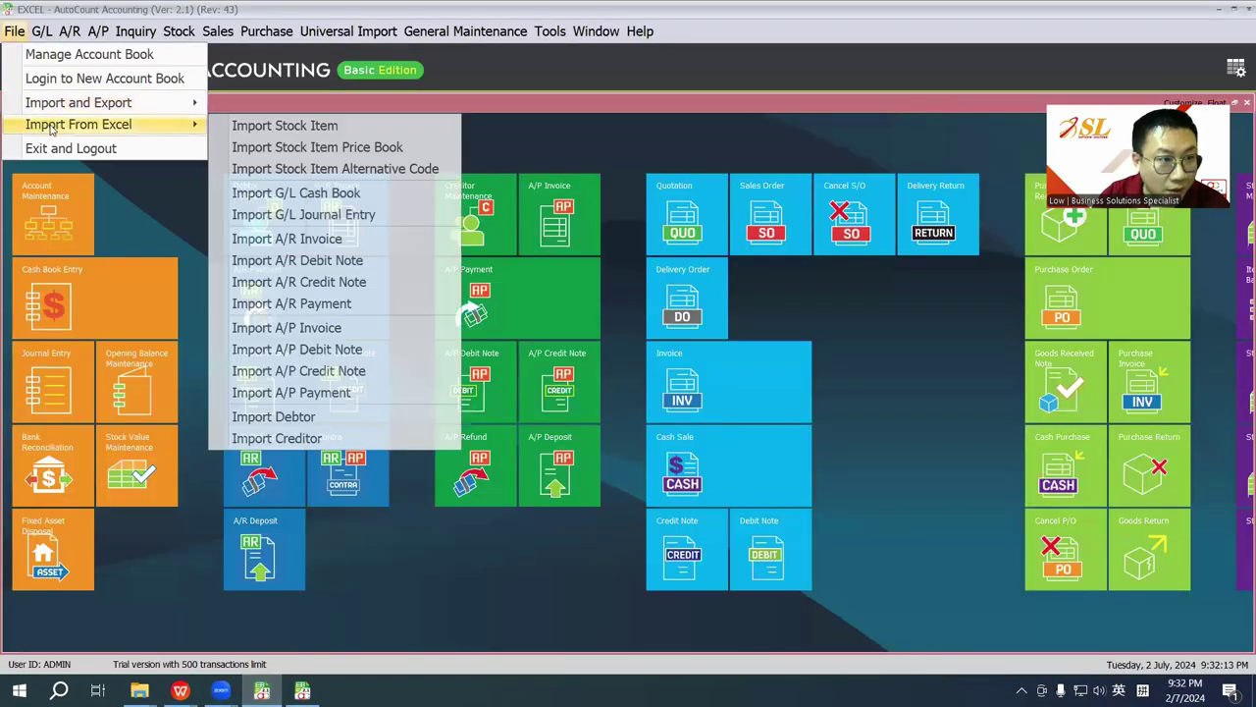
click(285, 416)
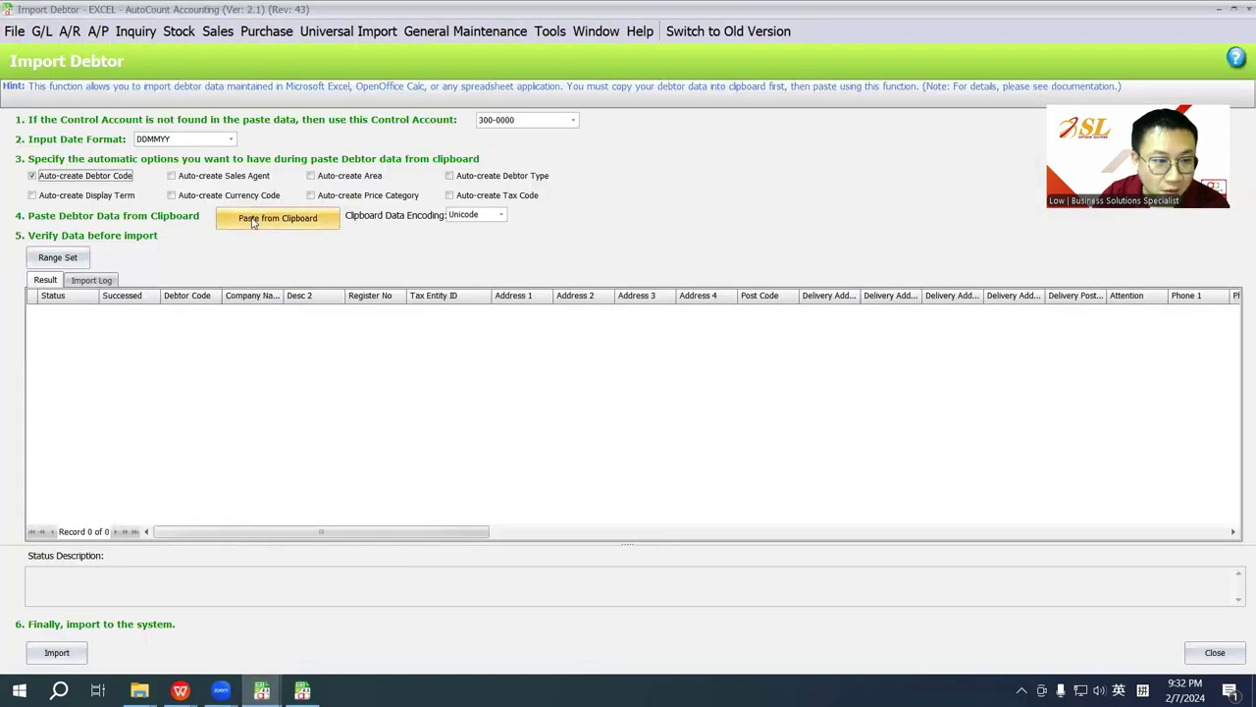
click(252, 222)
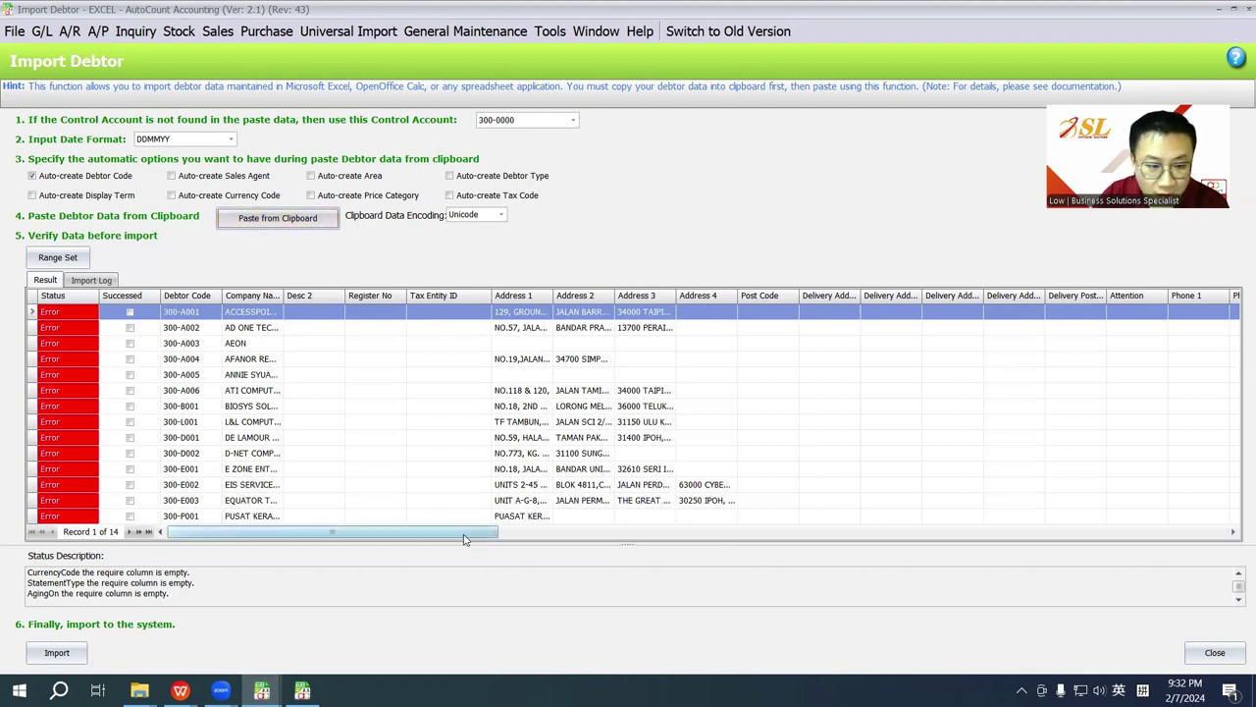
Step: Read the missing CurrencyCode, StatementType and AgingOn errors, then bring Import Debtor.xls forward
drag(465, 538, 683, 540)
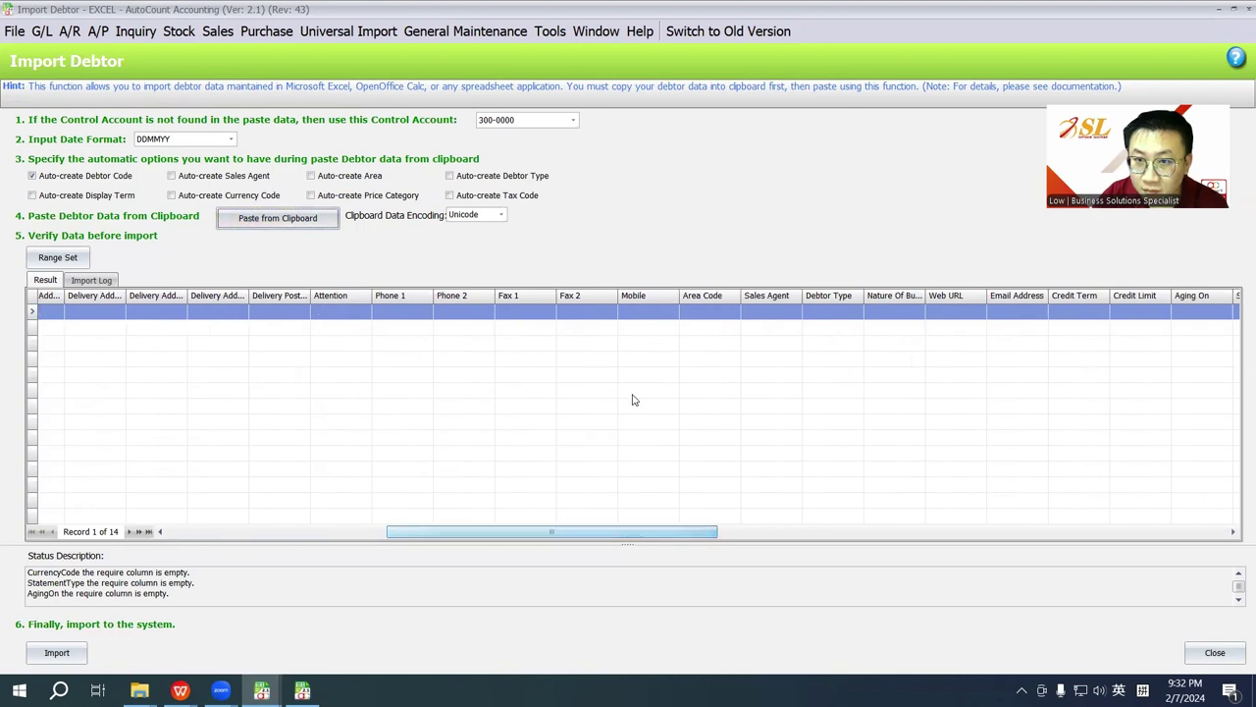
click(180, 690)
click(112, 600)
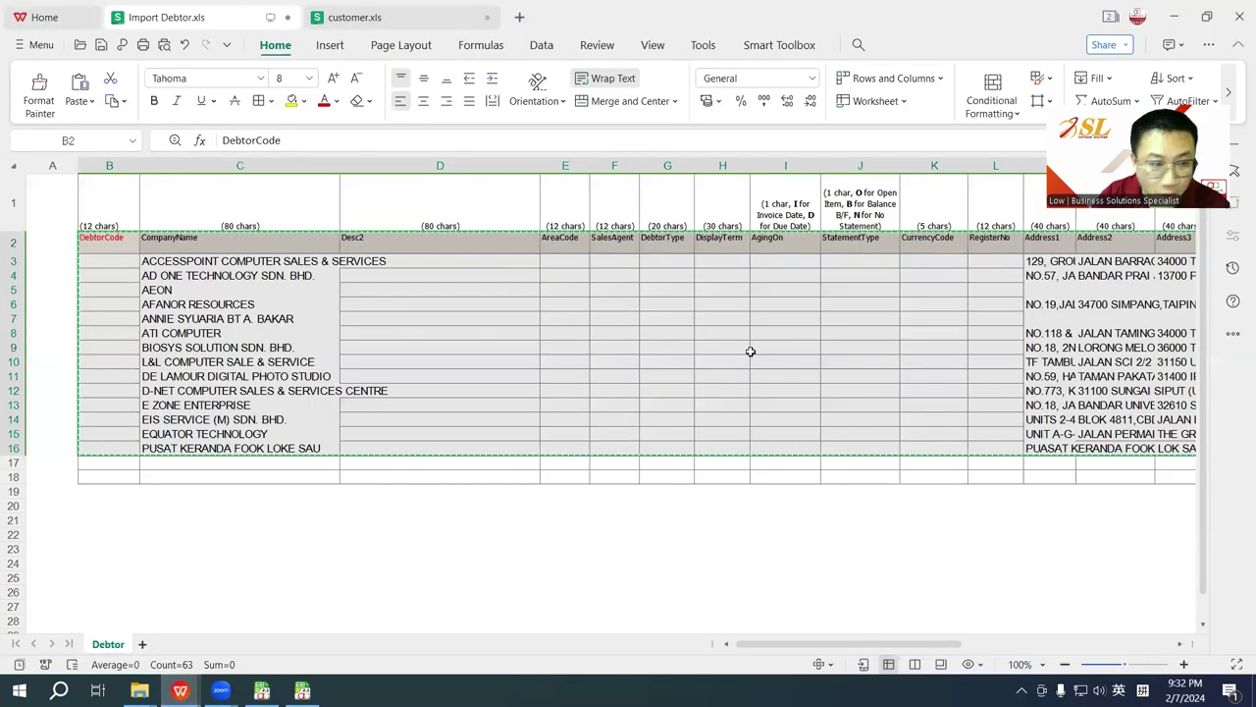
drag(888, 645, 829, 644)
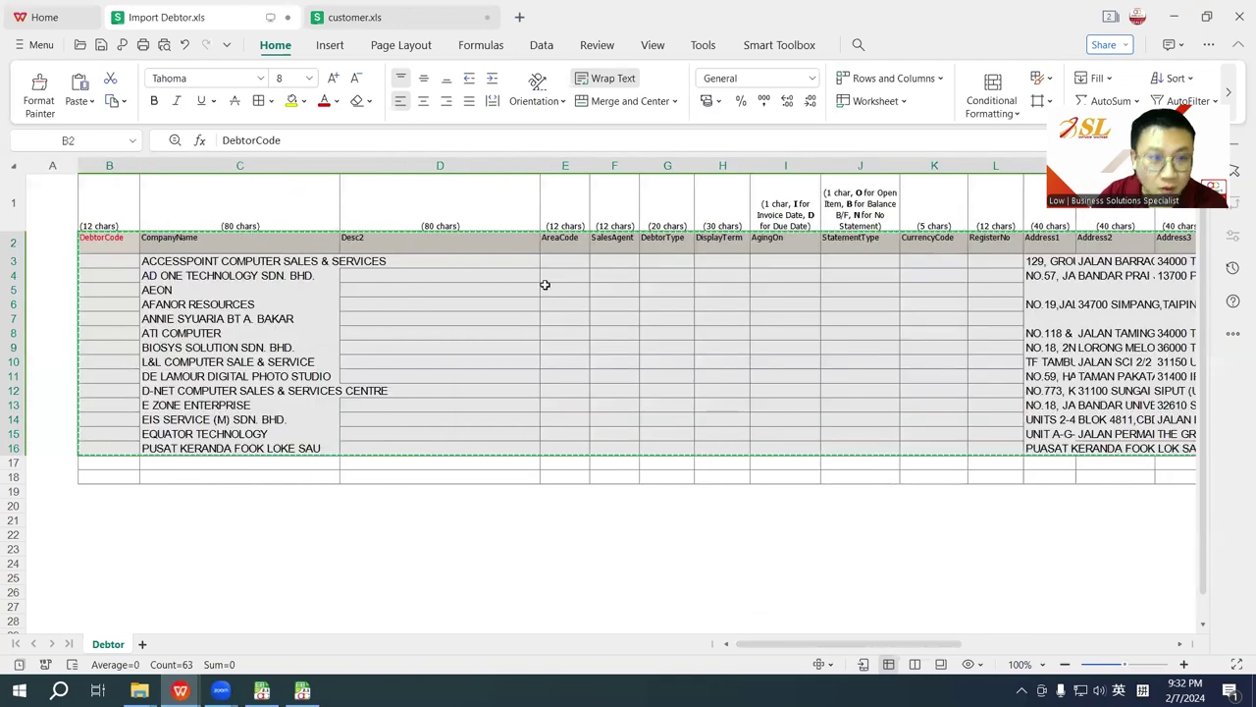
drag(172, 238, 311, 454)
Step: Start a new debtor import from Excel and paste the copied debtor rows
scroll(948, 647, left, 3)
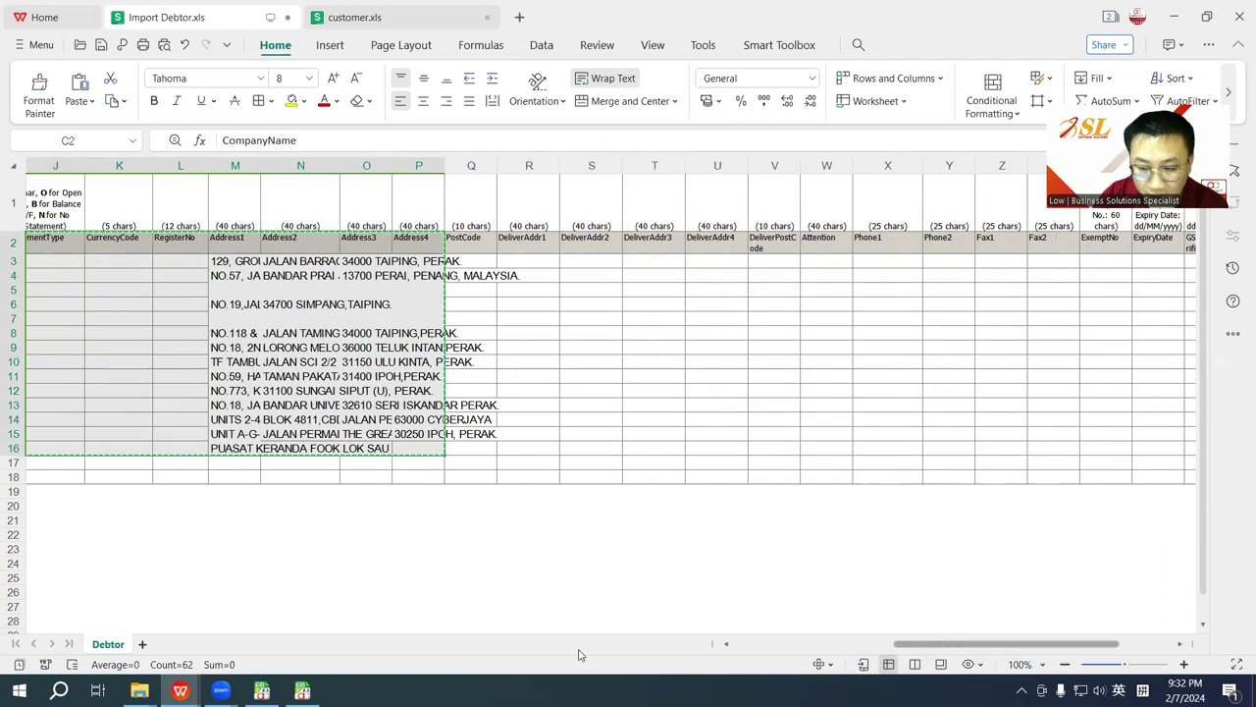
scroll(579, 655, left, 3)
click(262, 689)
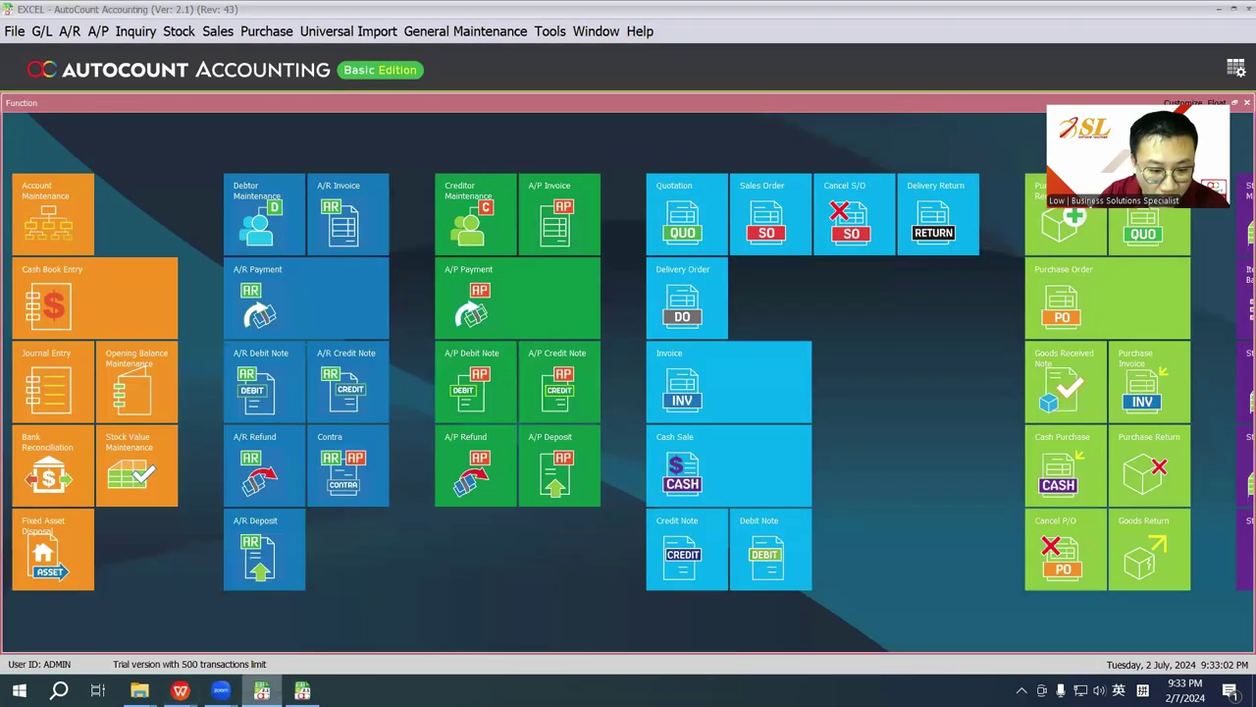
click(15, 30)
mouse_move(59, 127)
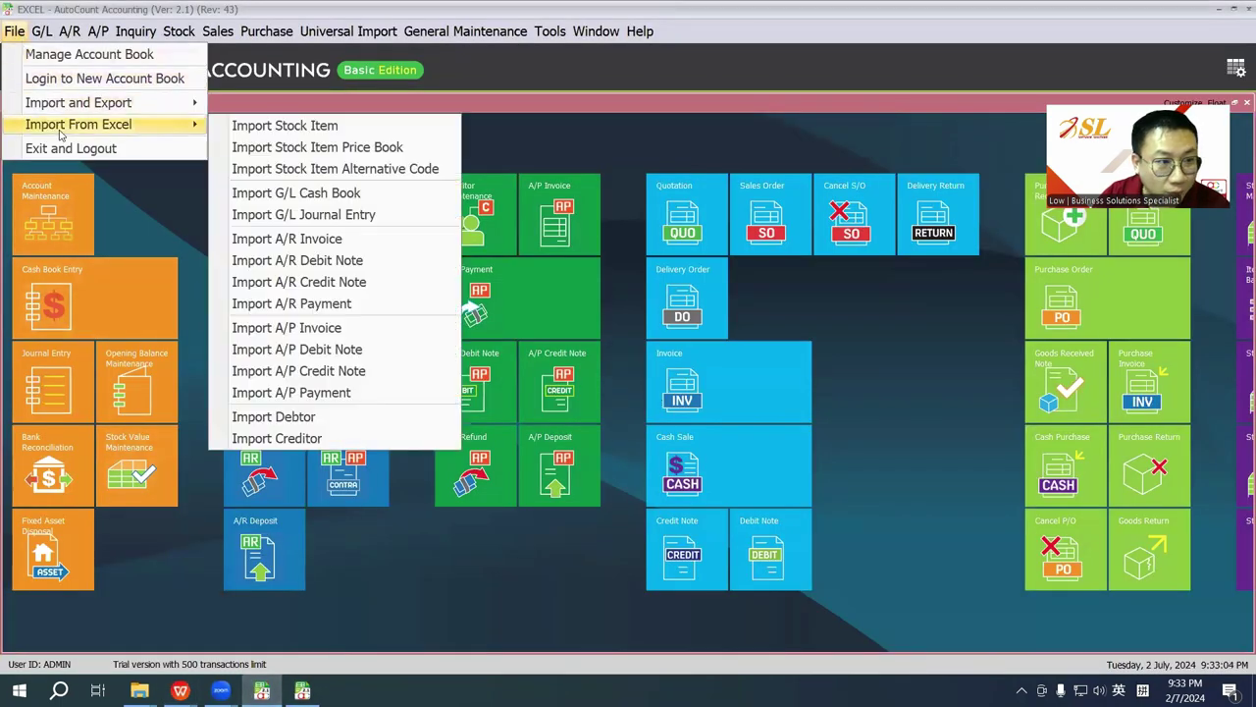
click(280, 418)
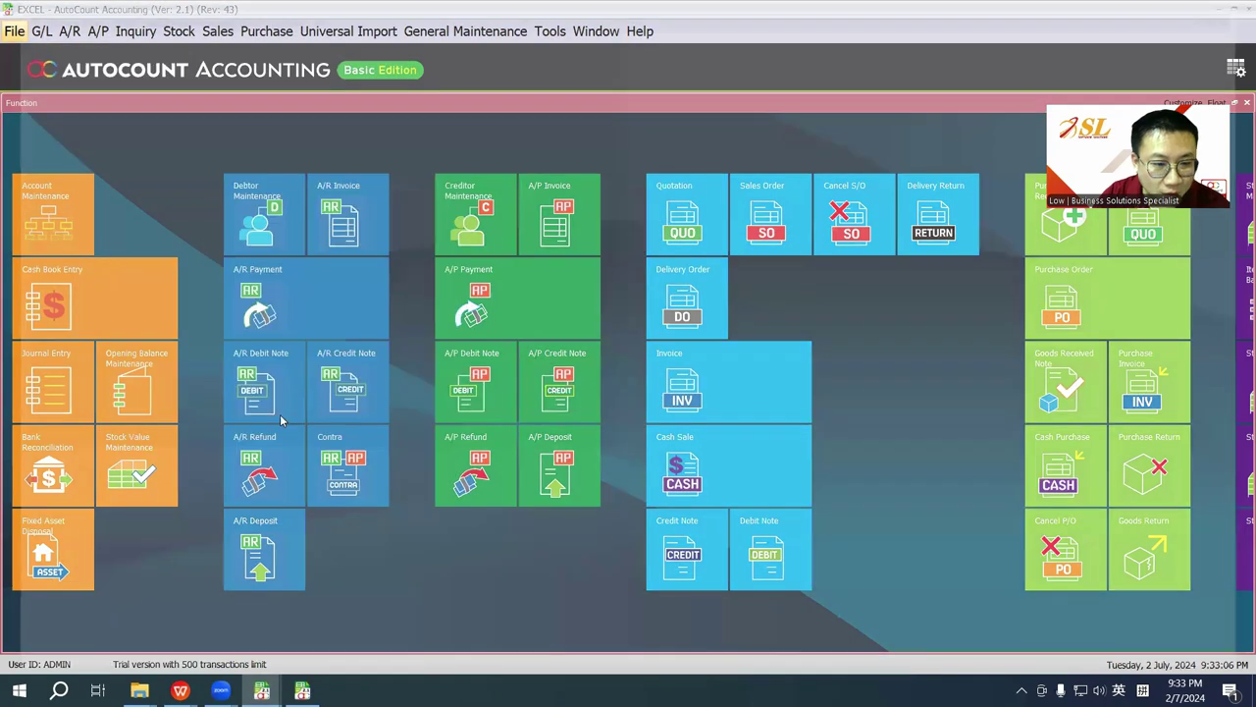
click(262, 225)
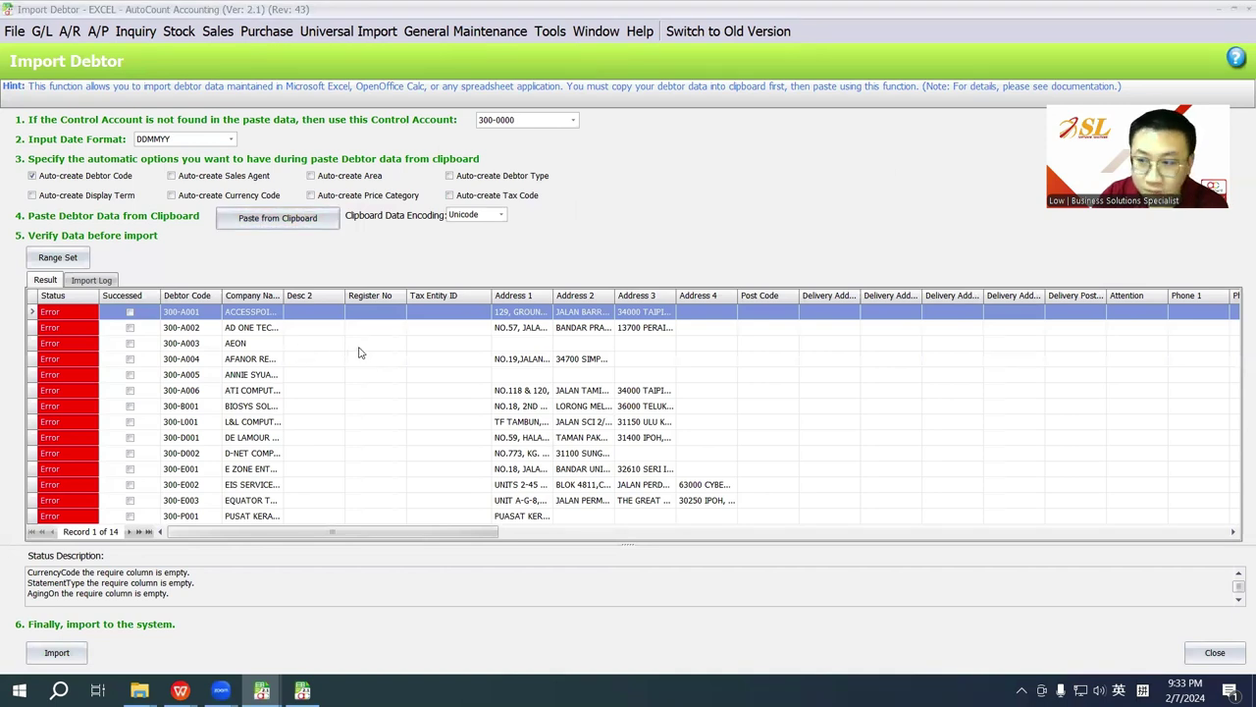
Step: Inspect the first and last debtors' errors, then return to Import Debtor.xls
click(71, 311)
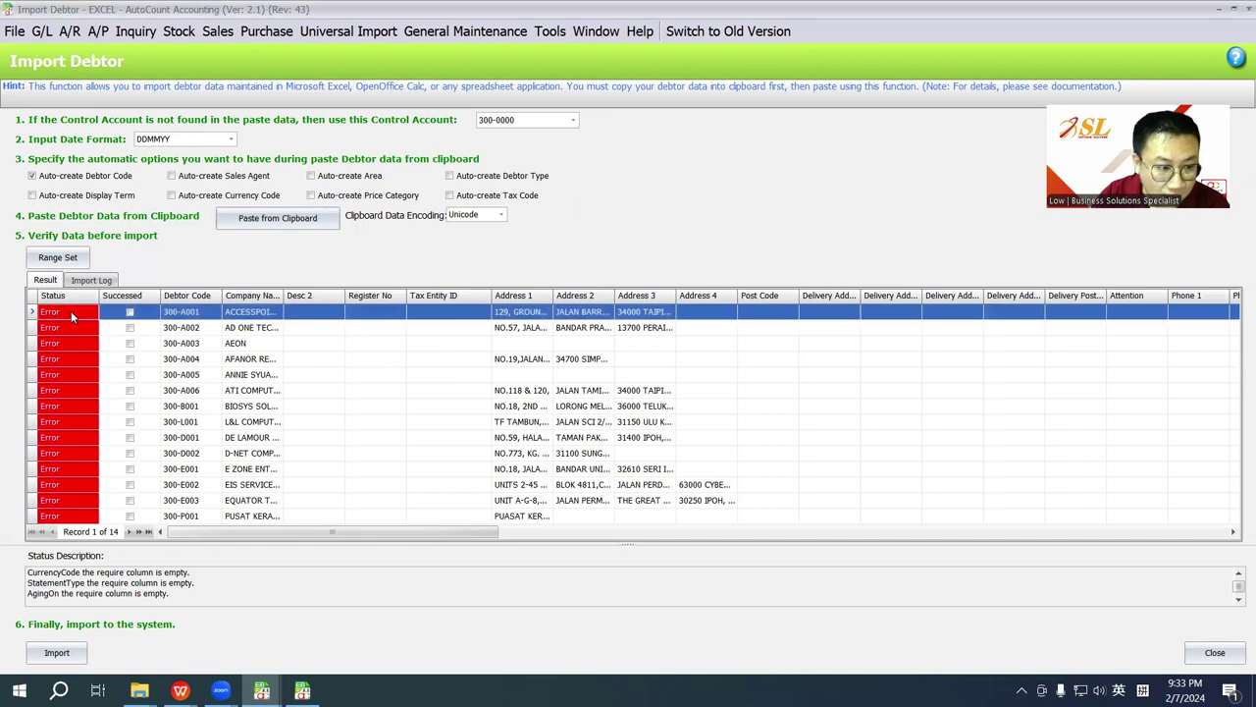
click(75, 517)
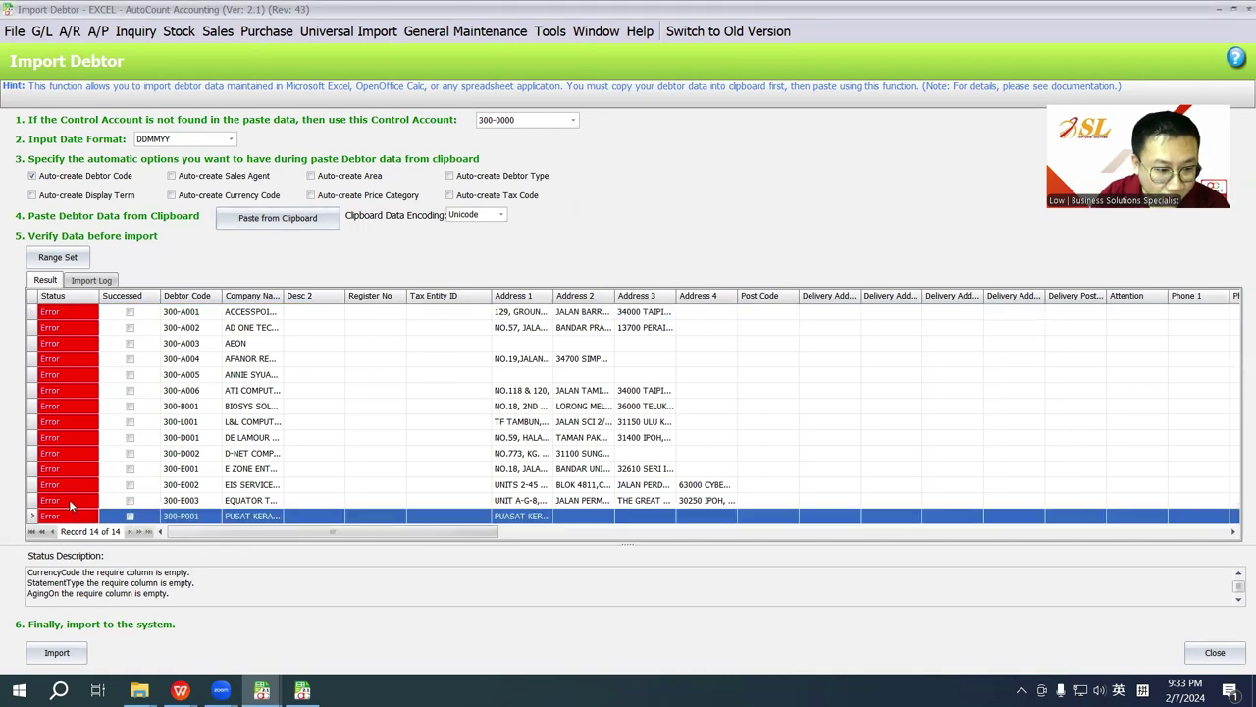
mouse_move(181, 687)
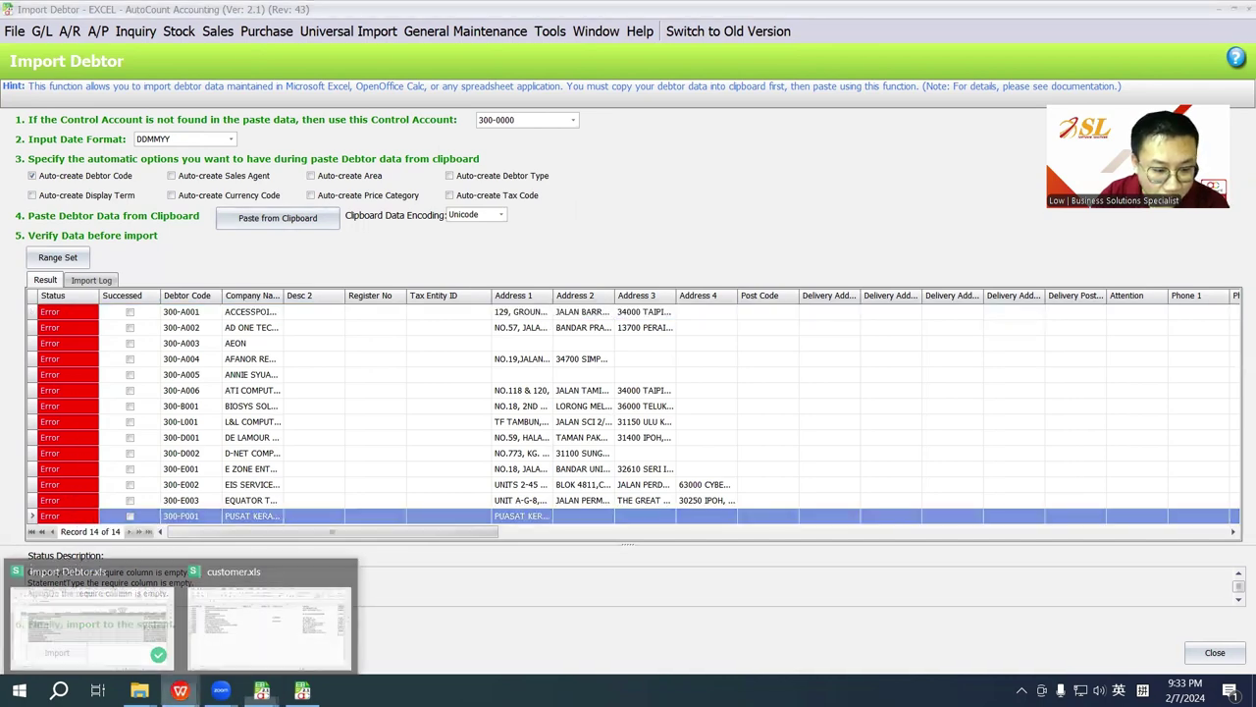
click(125, 628)
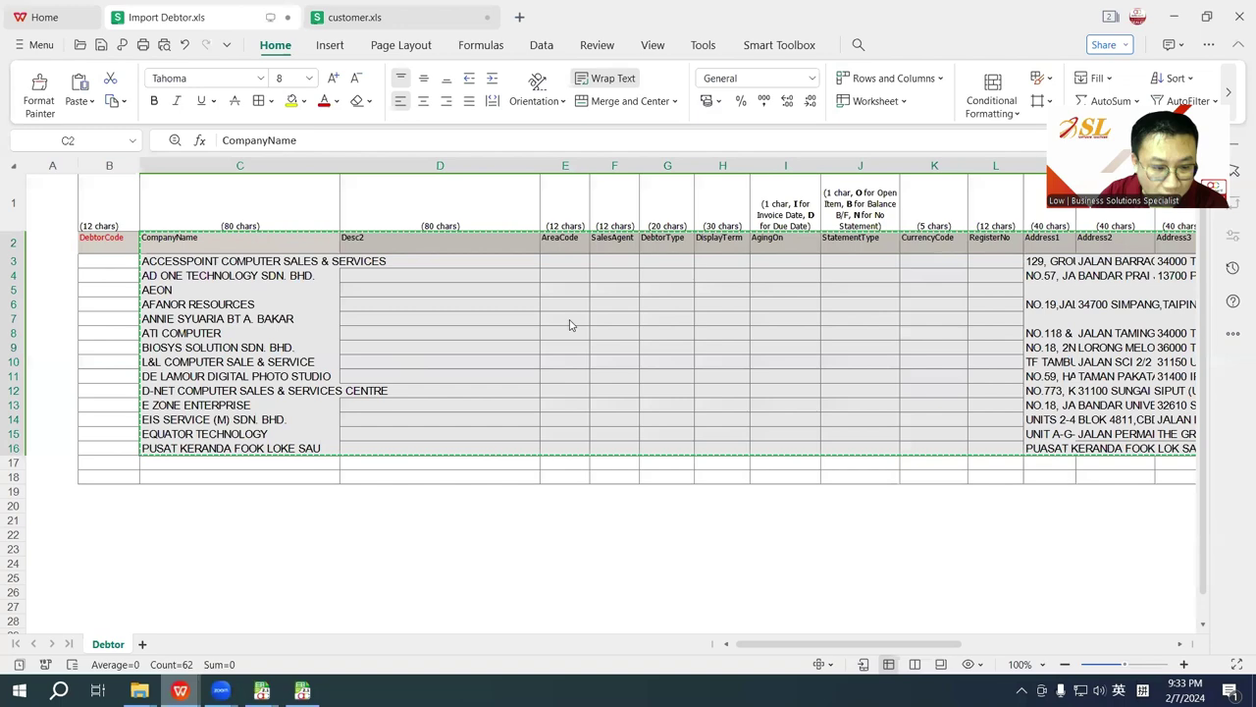
Step: Enter MYR in K3 and fill it down to K16, keeping the CurrencyCode header
click(923, 248)
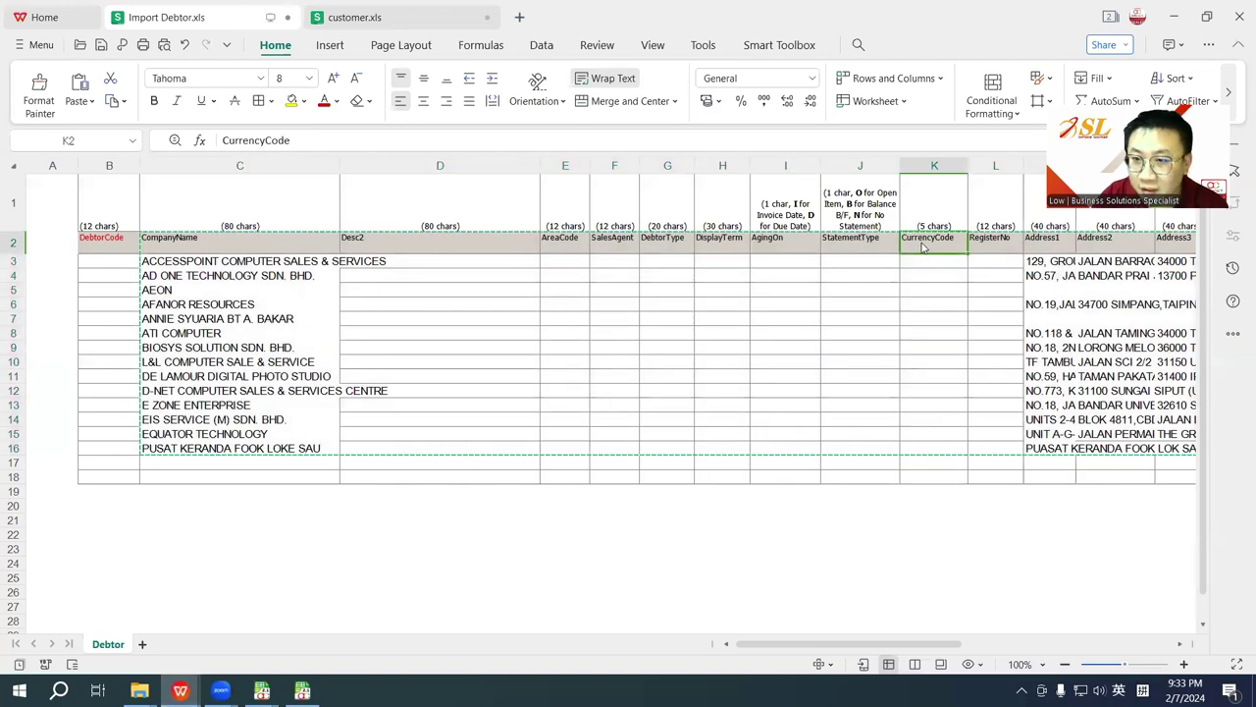
key(Delete)
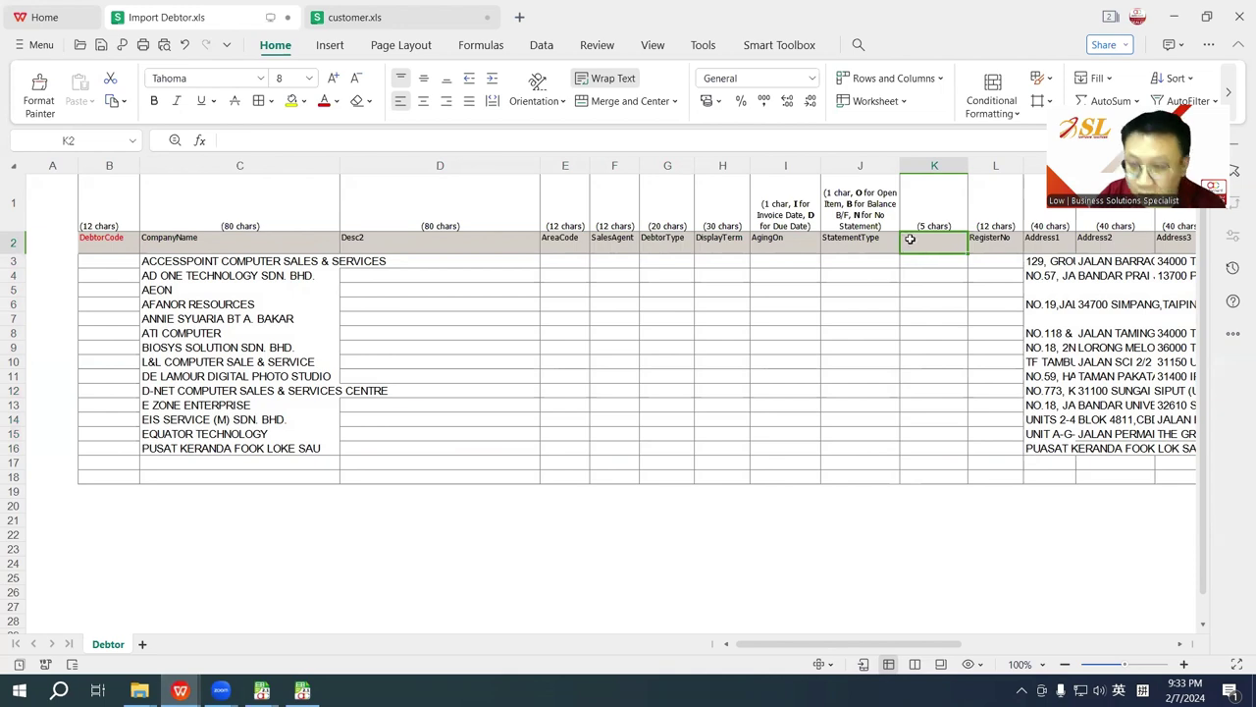
key(ctrl+v)
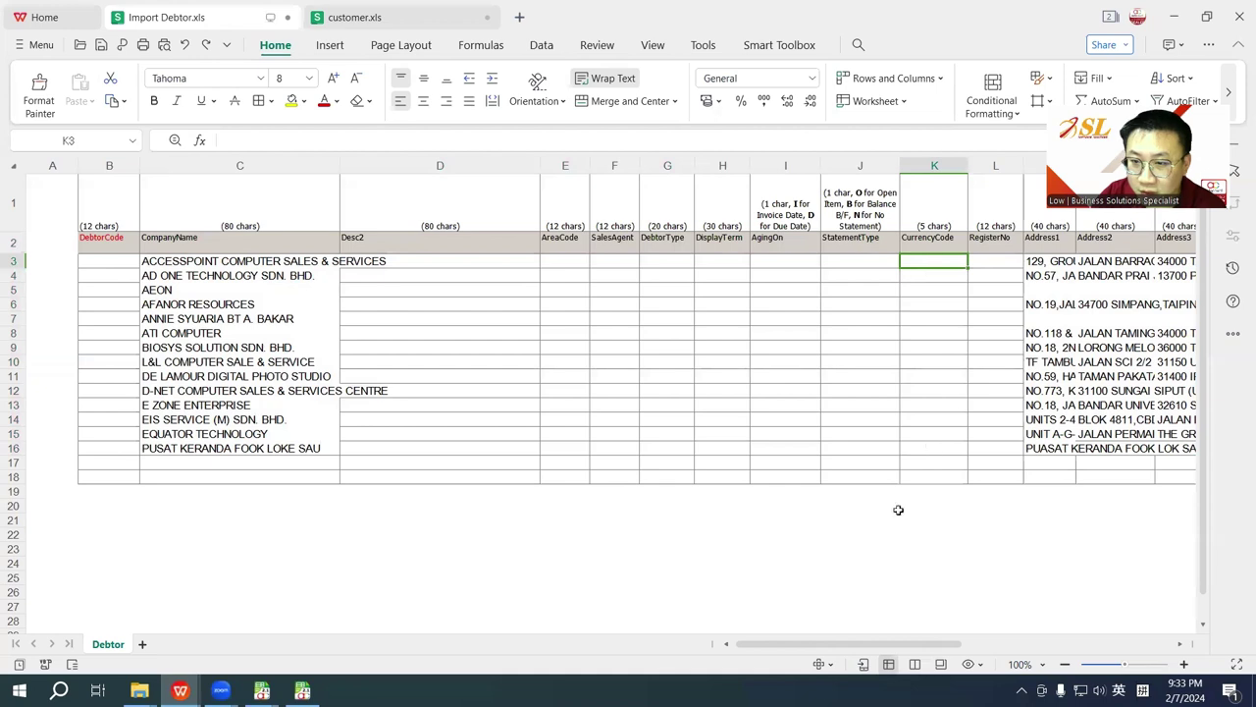
text(MYR)
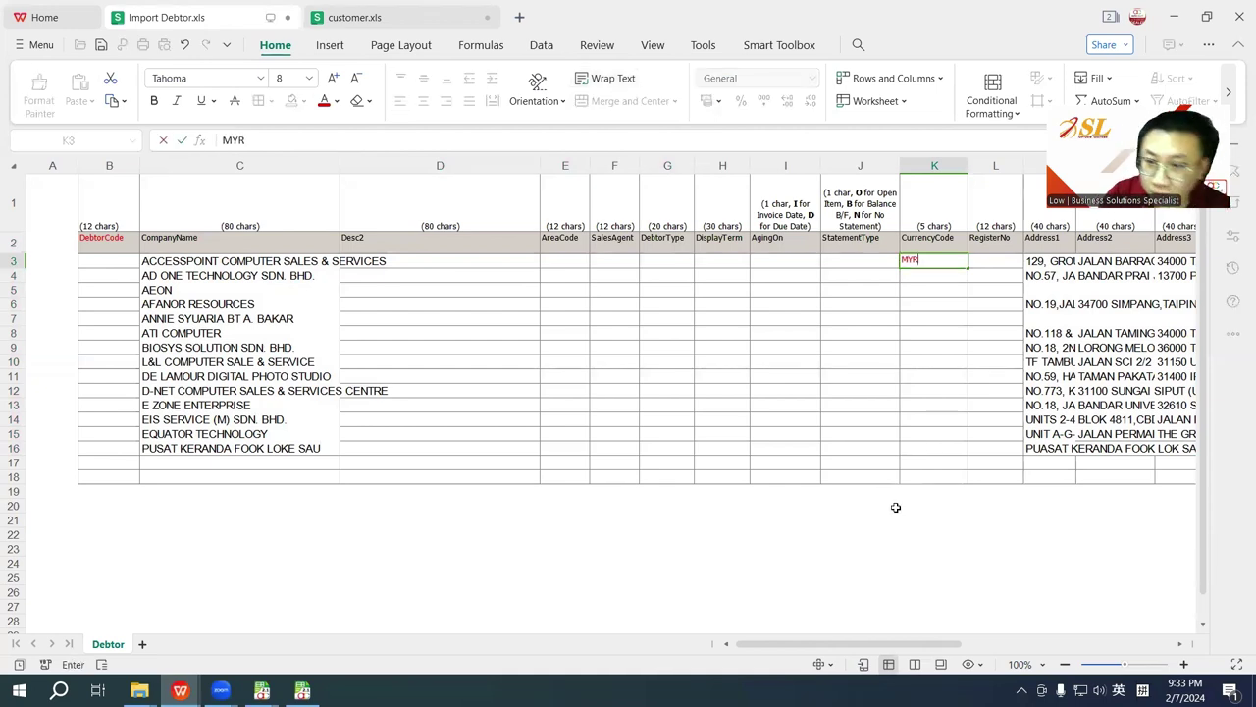
key(Return)
click(948, 257)
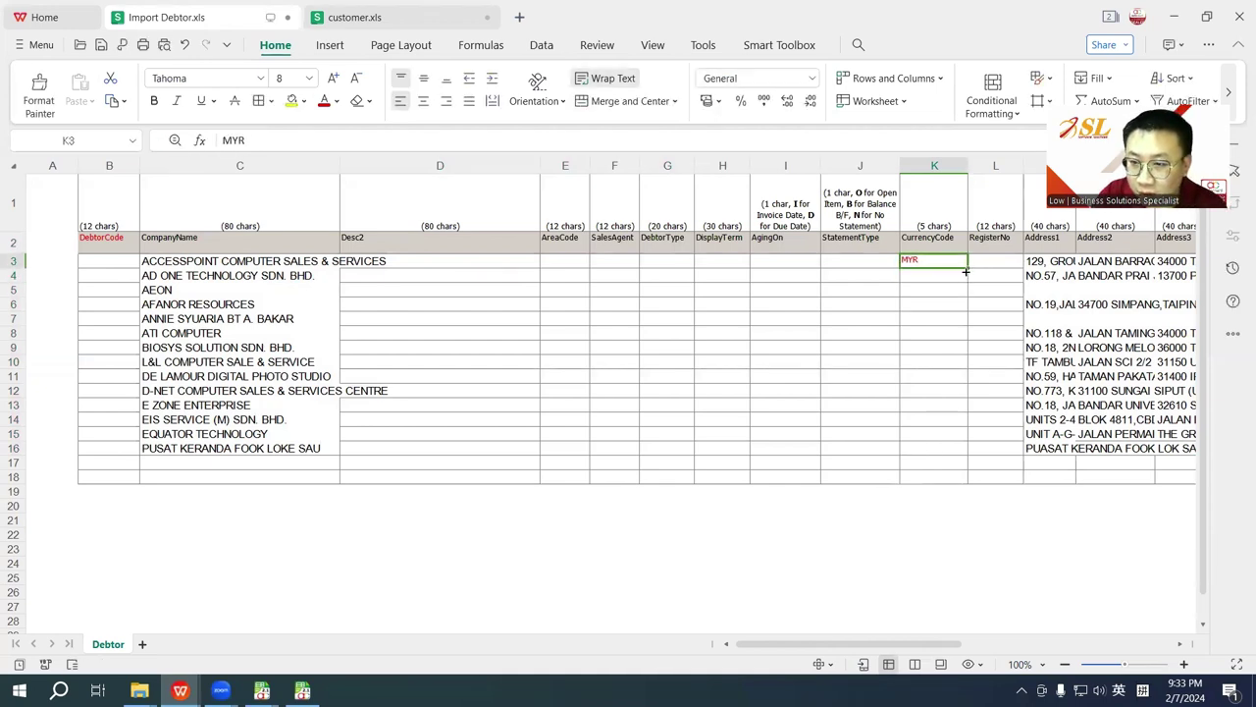
drag(966, 271, 964, 454)
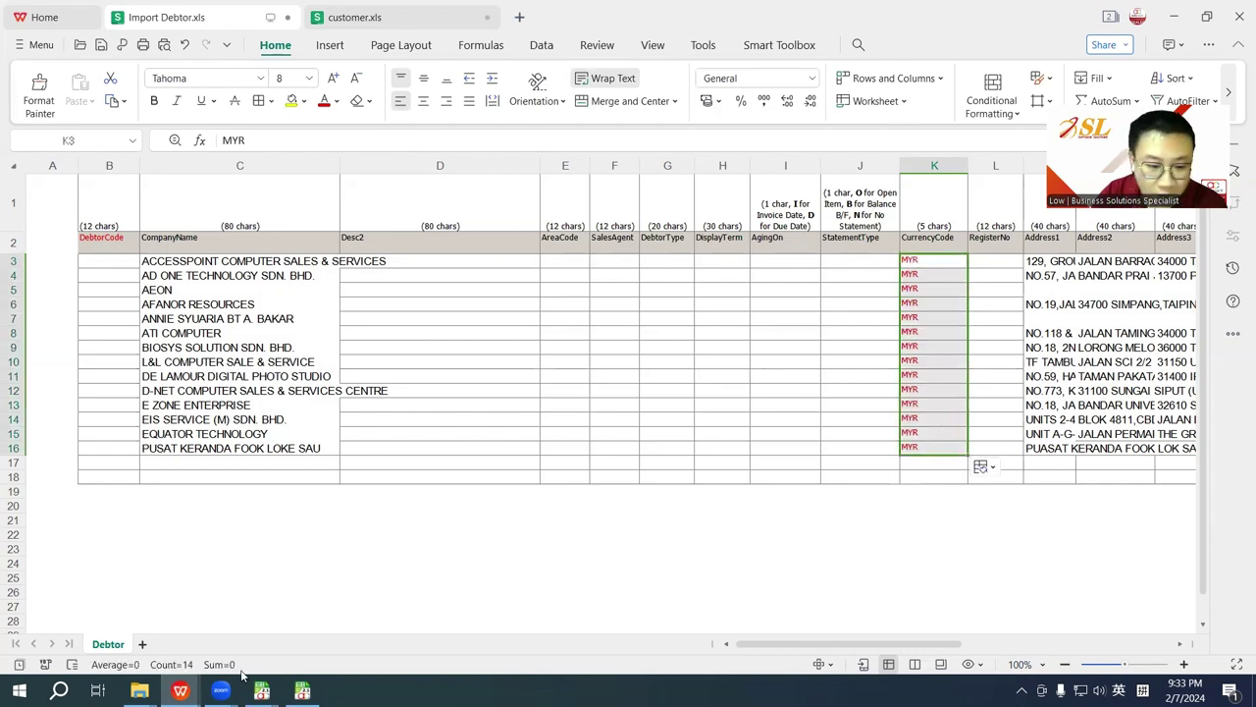
click(302, 690)
Step: Highlight the errors naming missing CurrencyCode, StatementType and AgingOn, then return to Import Debtor.xls
mouse_move(261, 690)
click(334, 638)
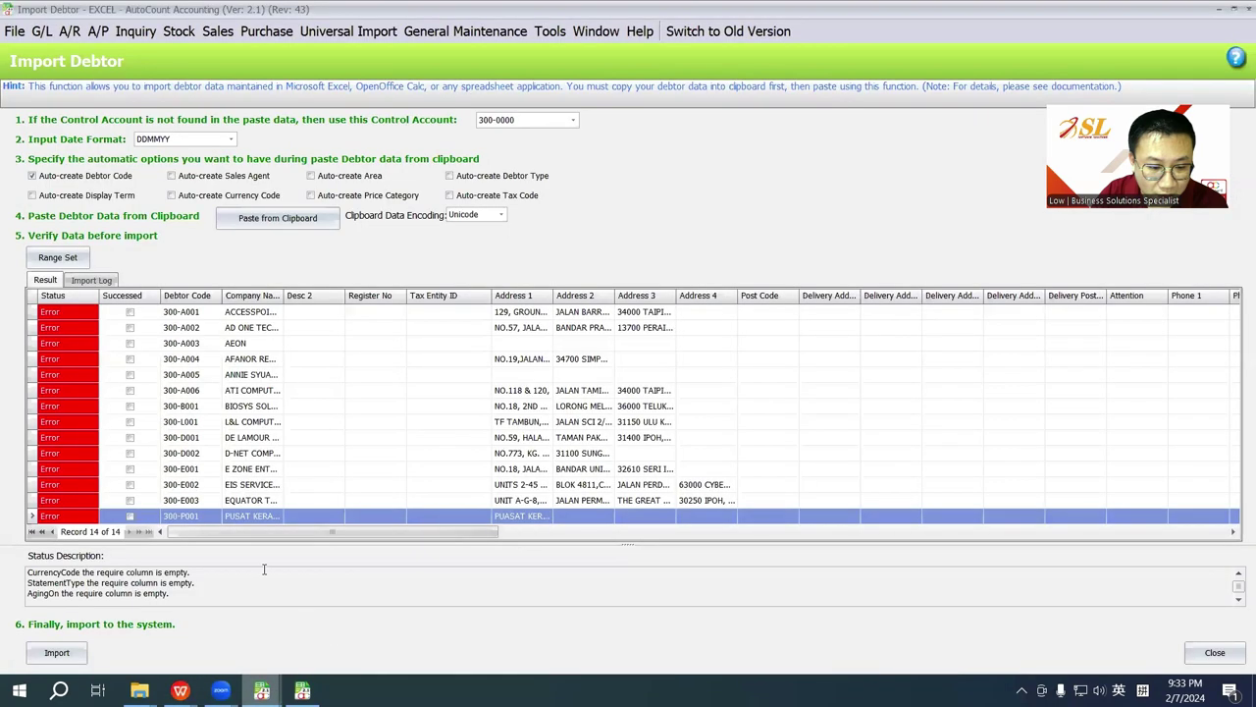
drag(49, 571, 190, 572)
drag(42, 582, 184, 582)
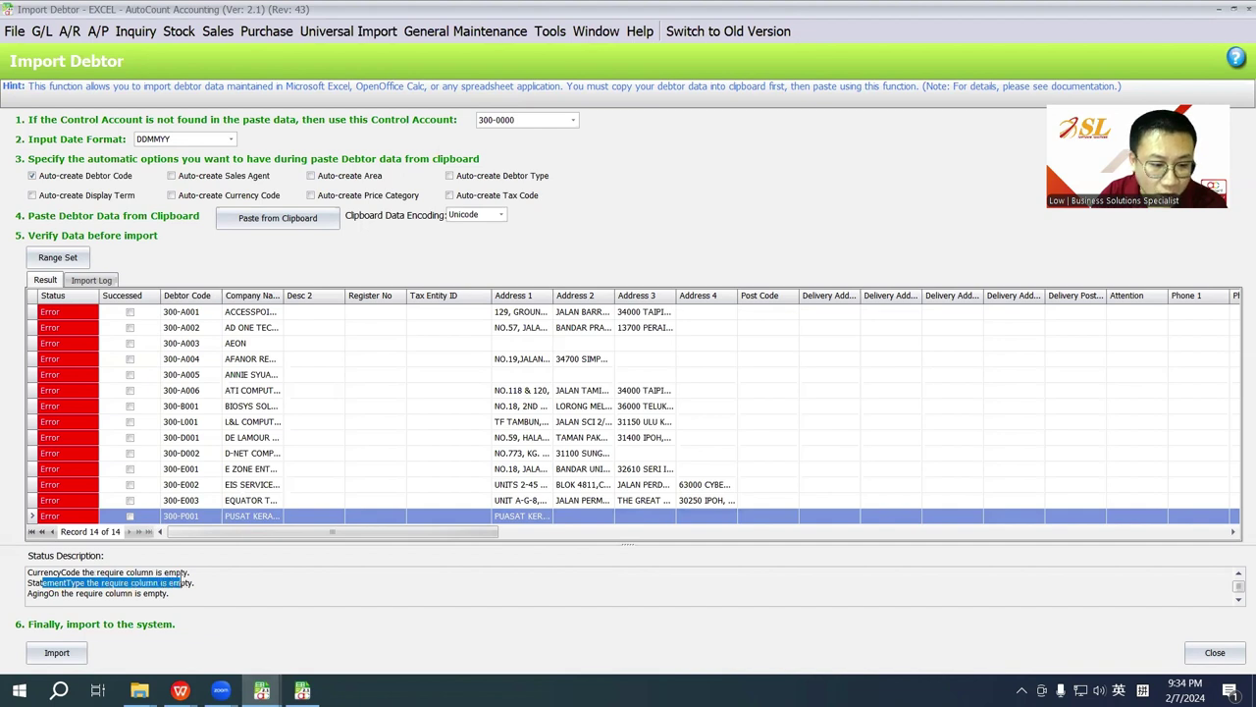
click(74, 331)
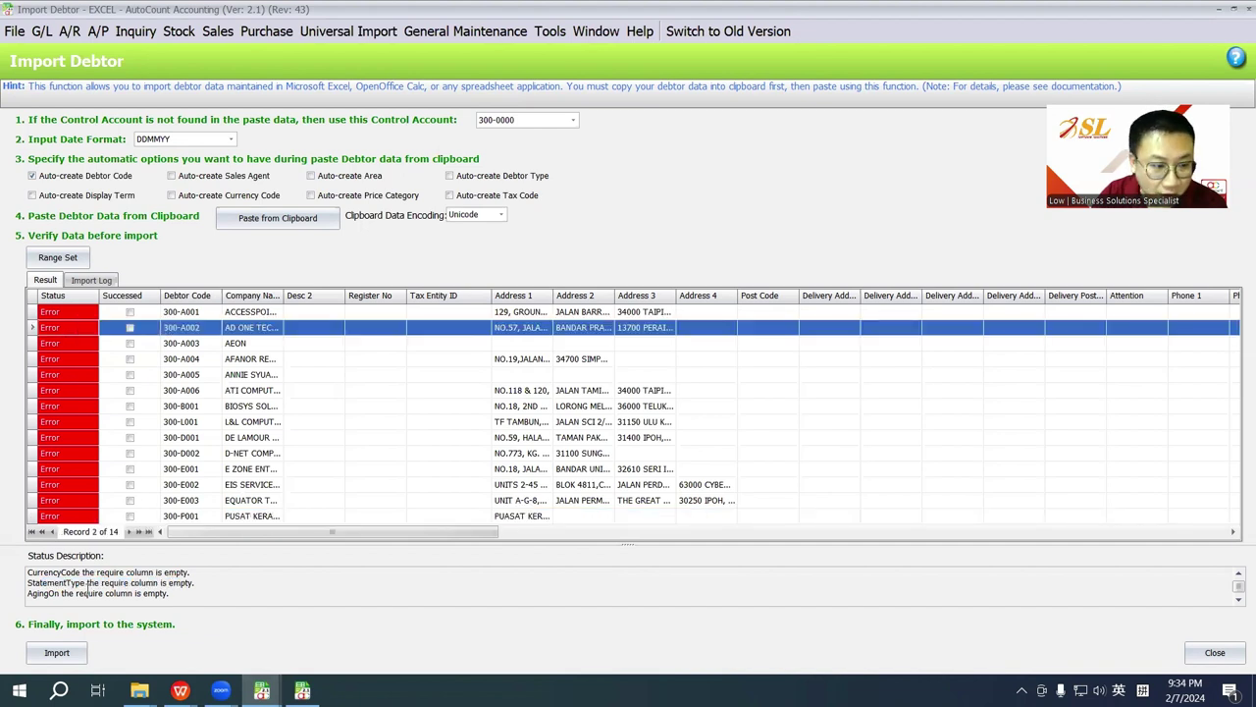
mouse_move(60, 571)
mouse_down()
mouse_move(39, 584)
mouse_move(59, 596)
mouse_up()
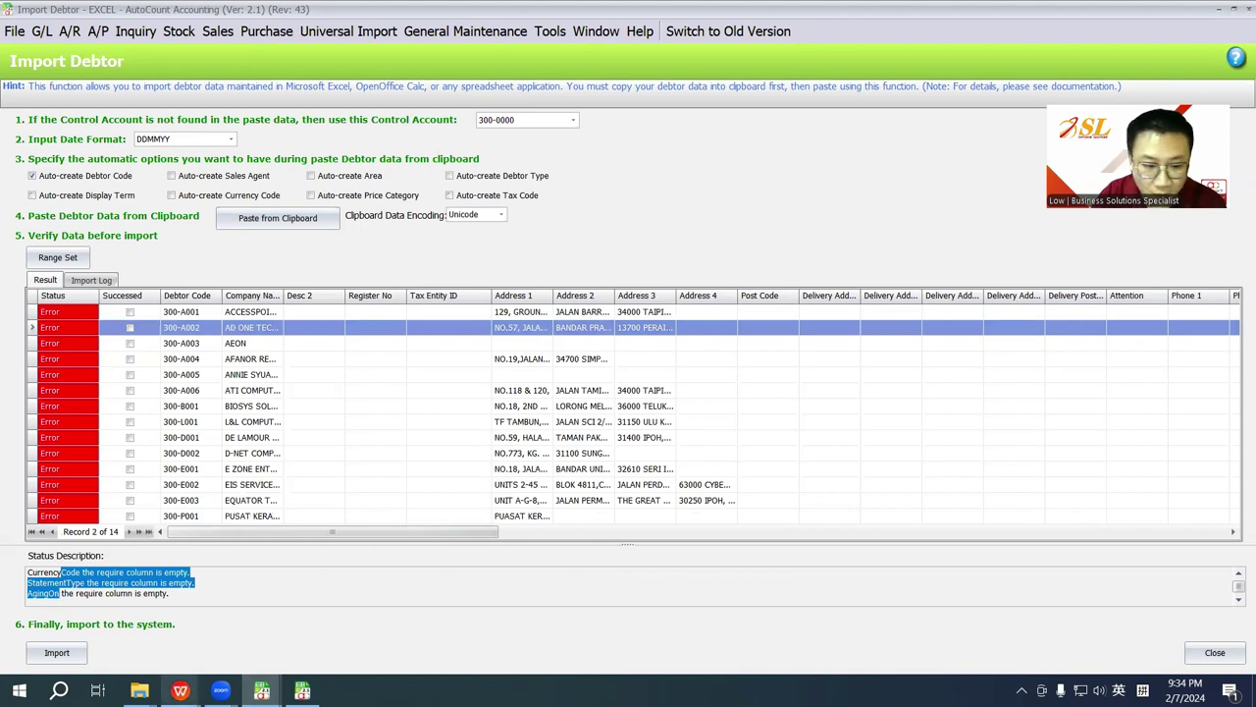
mouse_move(180, 690)
click(102, 606)
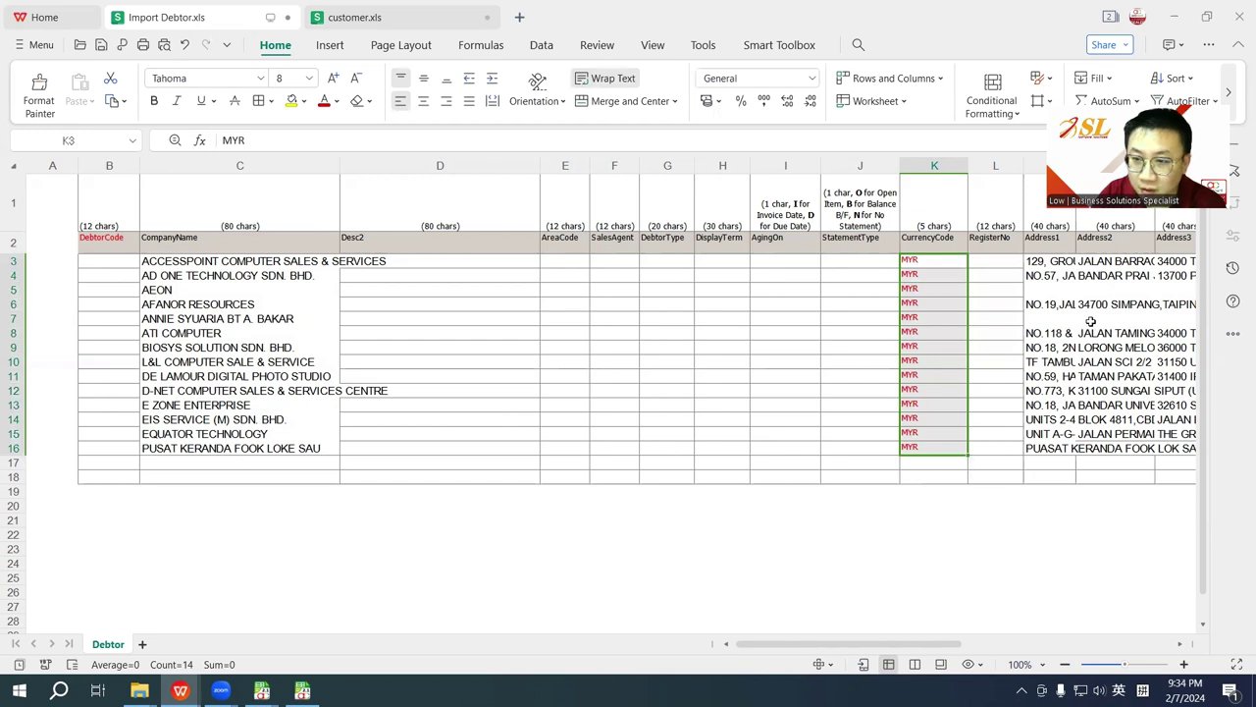
Step: Set AgingOn to I in I3 and fill it down to I16
click(807, 260)
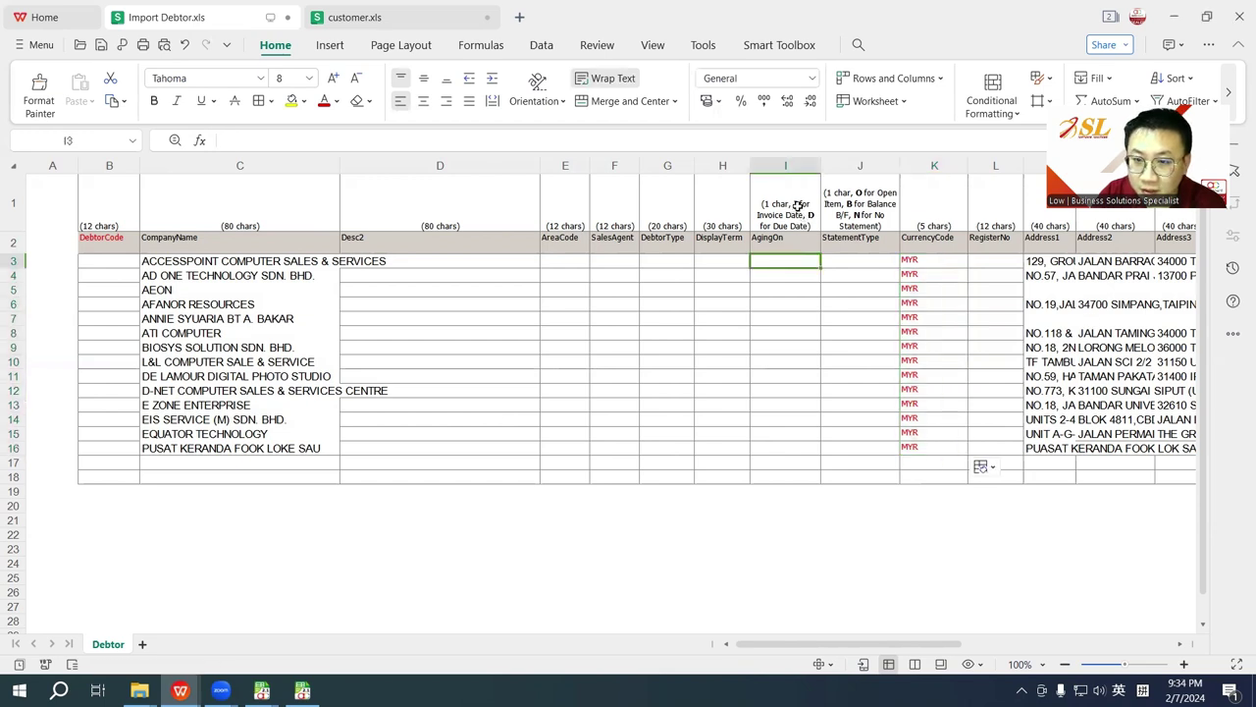
text(I)
click(788, 265)
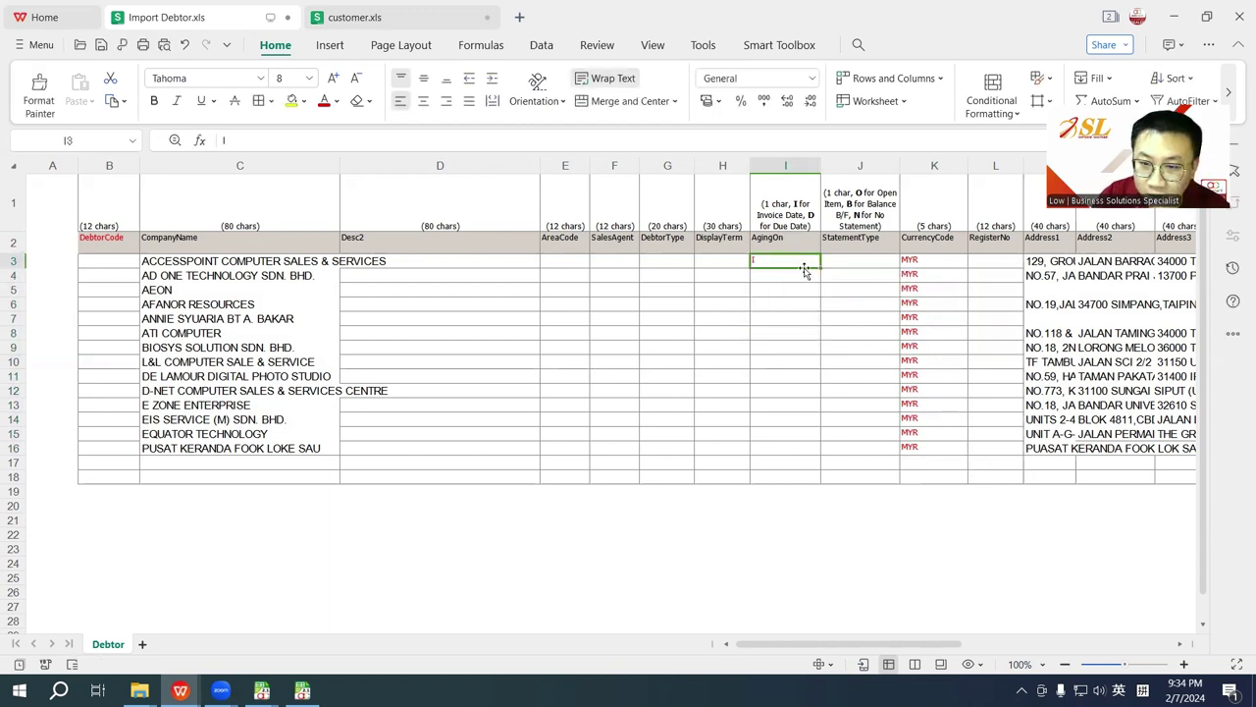
drag(820, 268, 821, 451)
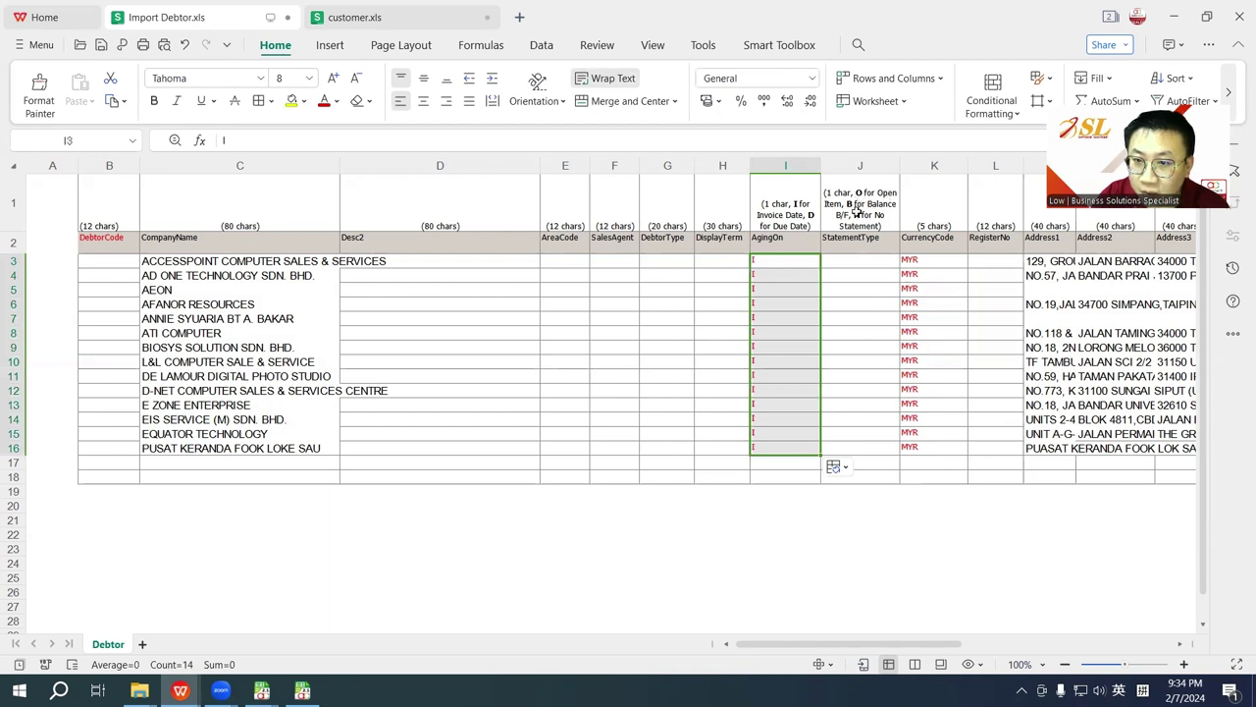
Step: Fill StatementType J3:J16 with O and copy the debtor table from DebtorCode
click(861, 267)
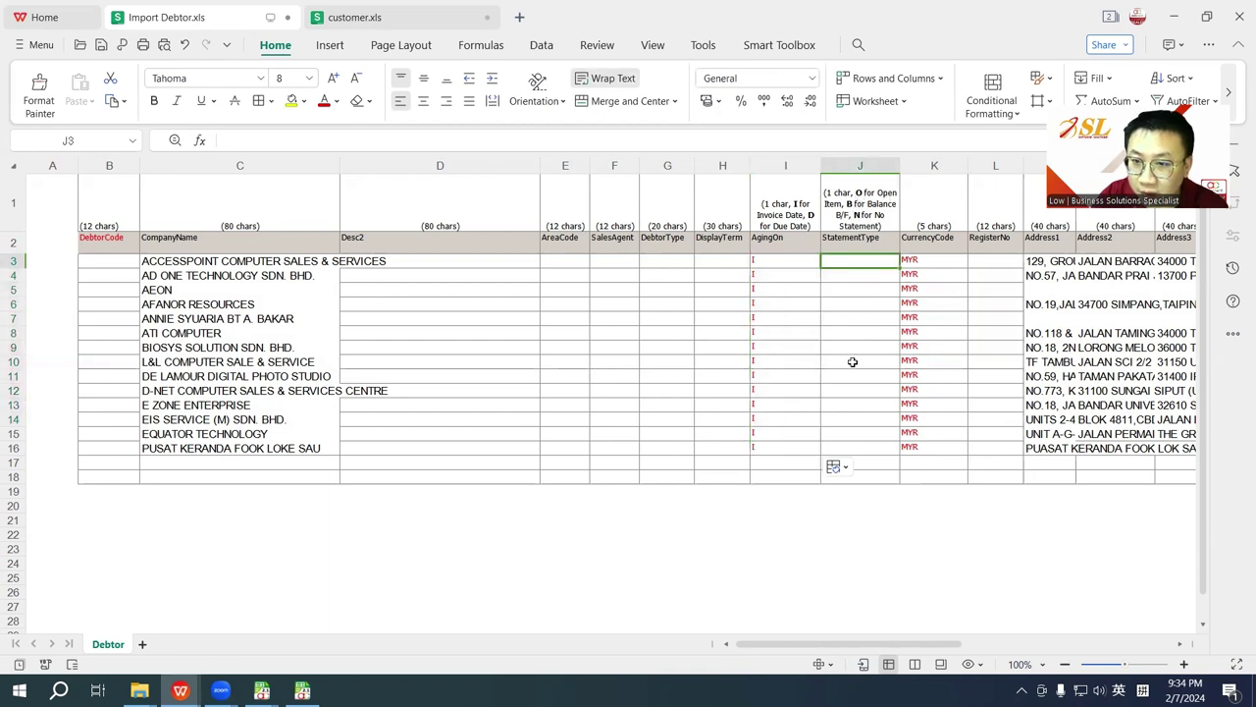
text(O)
key(Return)
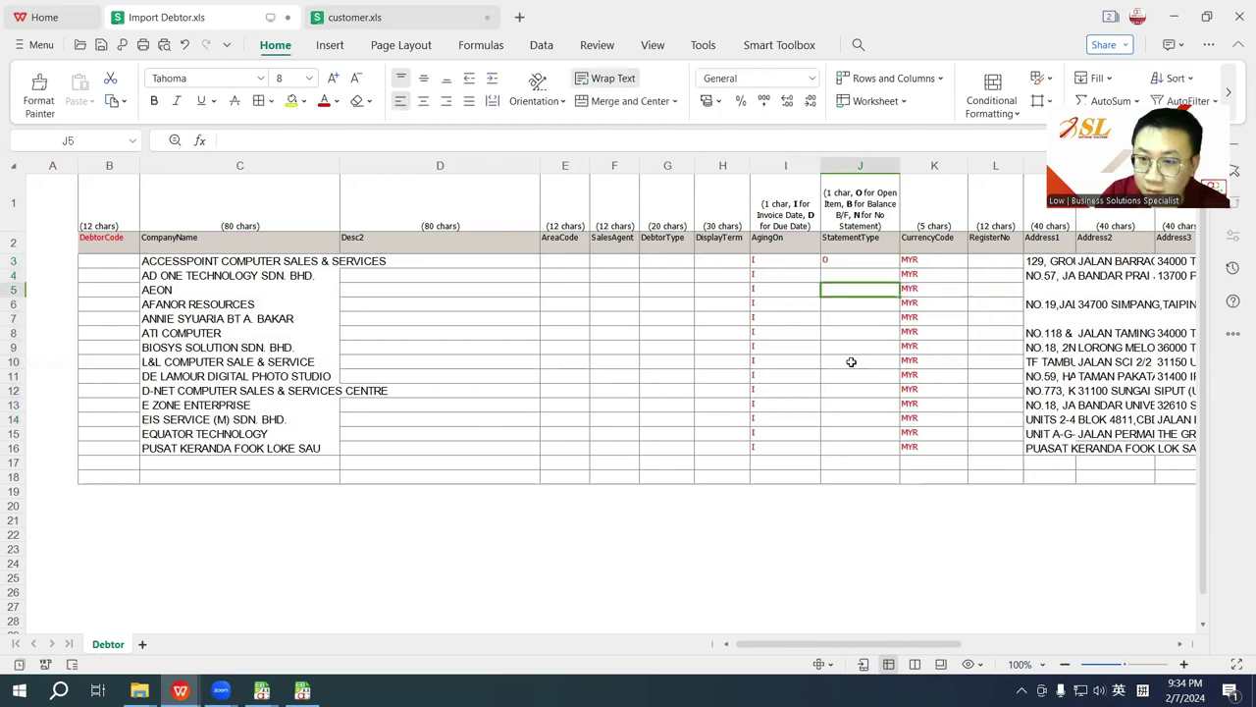
click(898, 262)
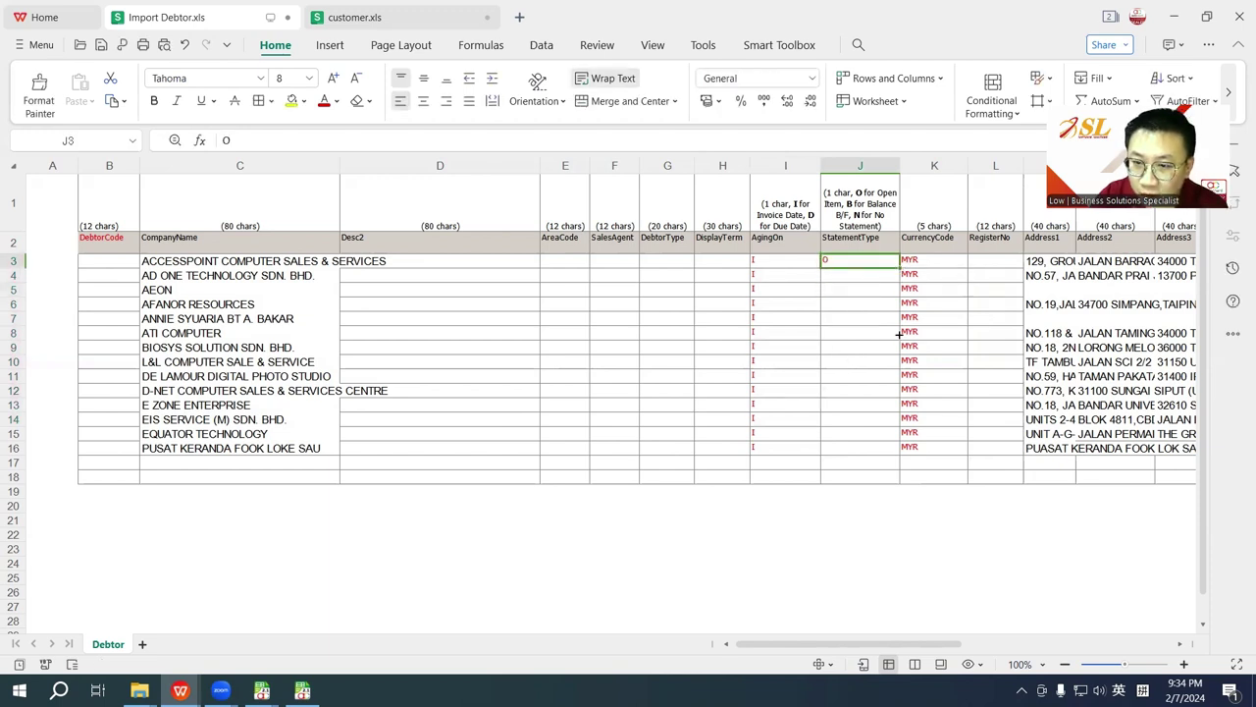
drag(899, 335, 892, 458)
click(743, 498)
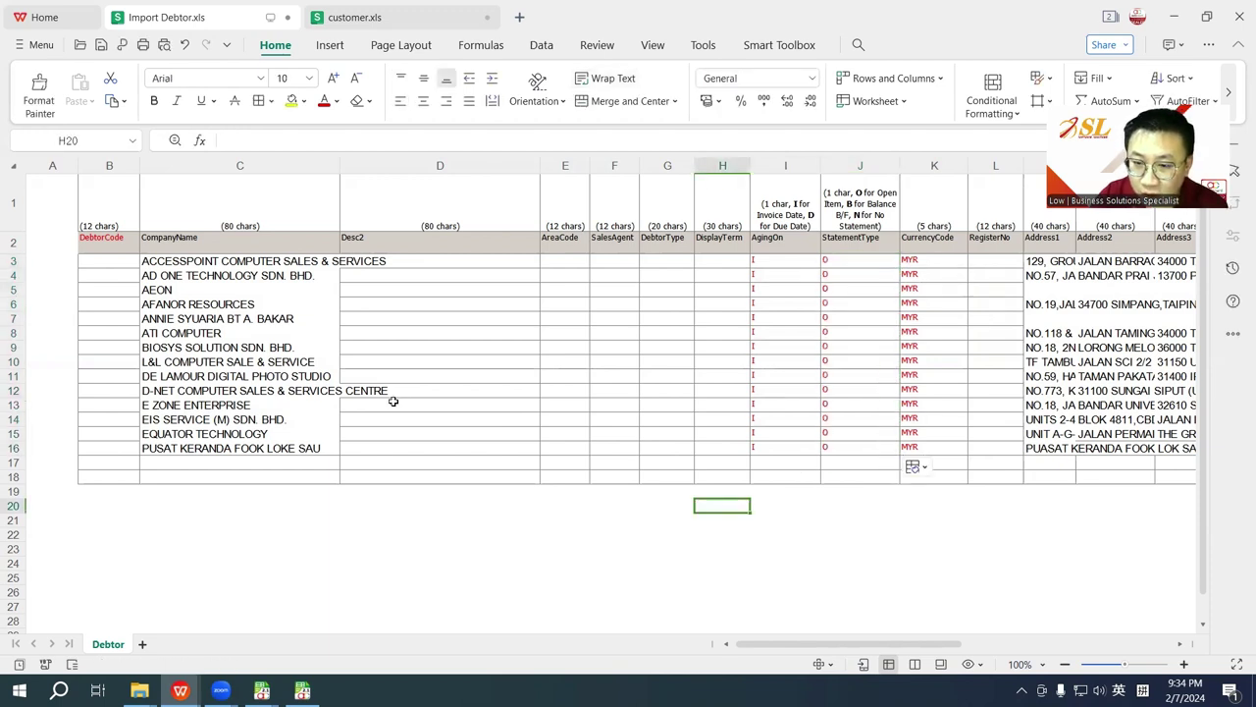
drag(121, 237, 612, 447)
key(ctrl+c)
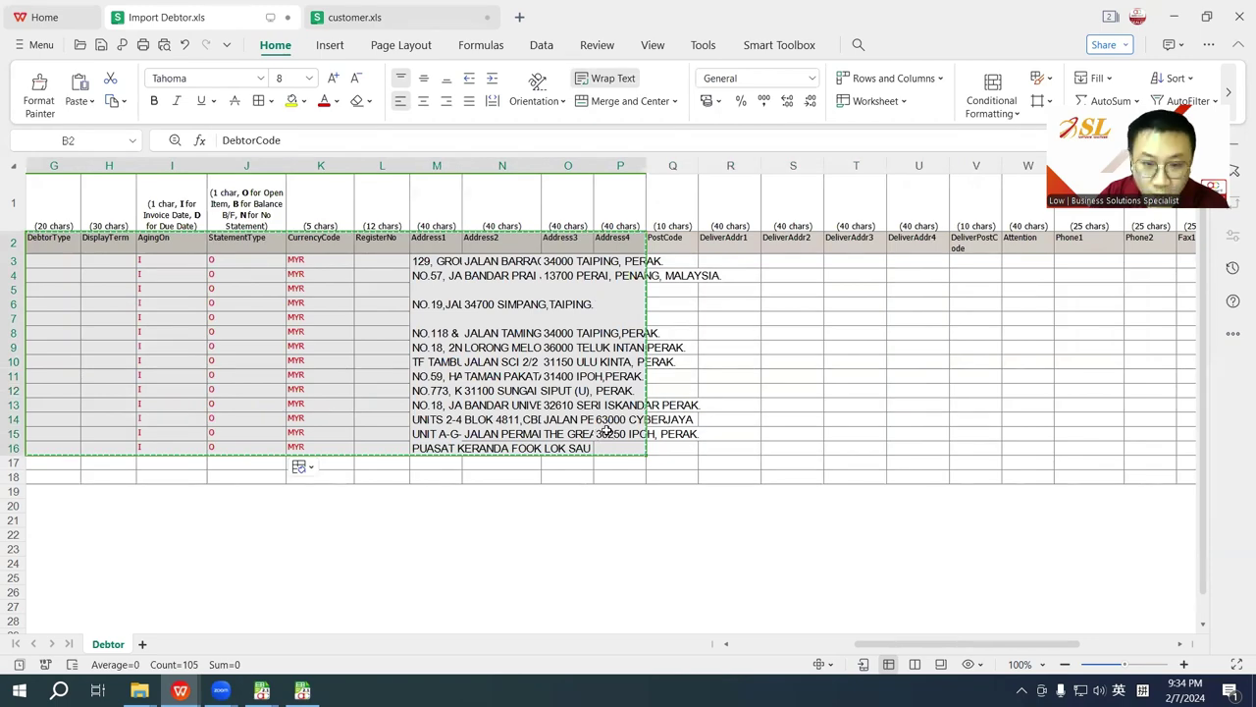
Step: Paste the corrected debtor rows into the Import Debtor window, all 14 now New
click(261, 689)
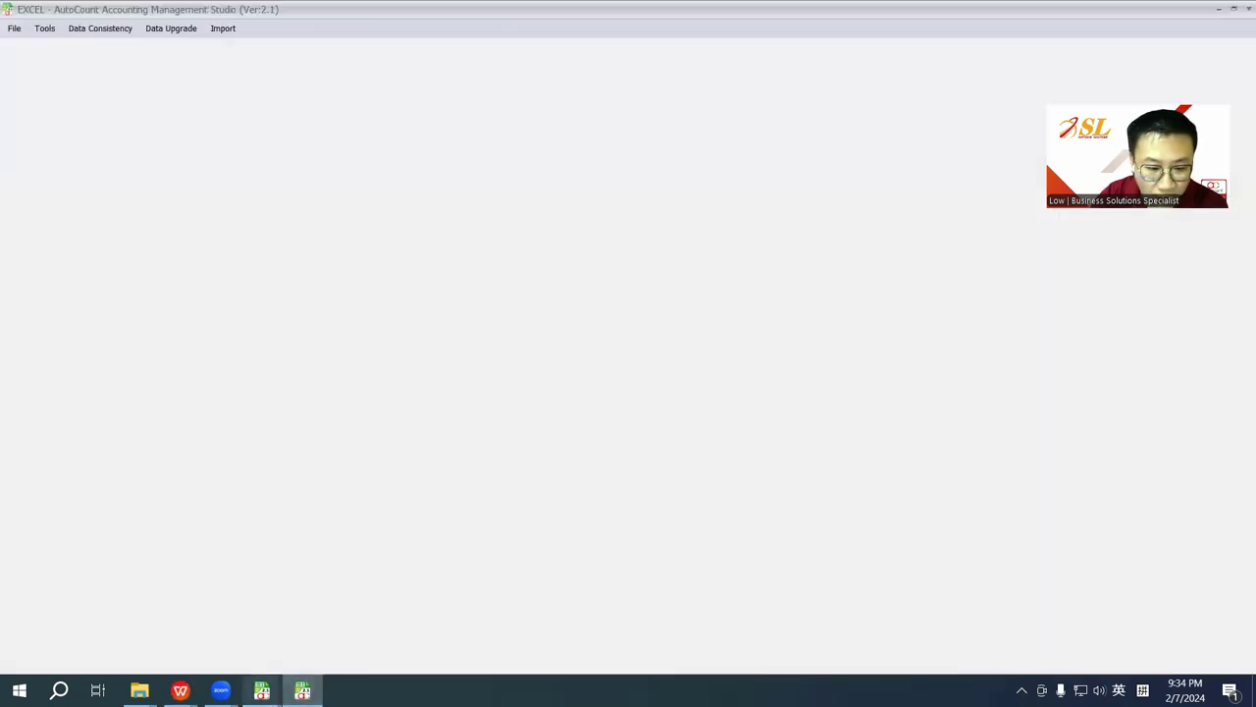
mouse_move(261, 690)
click(291, 635)
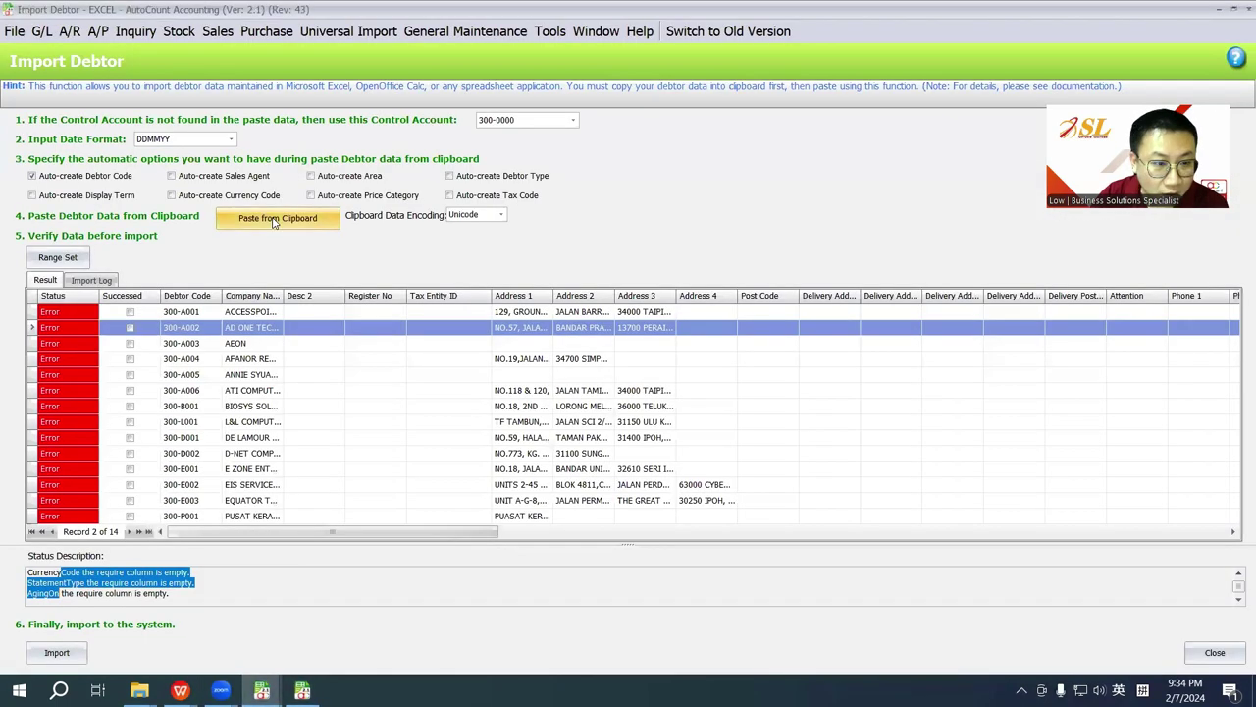
click(275, 219)
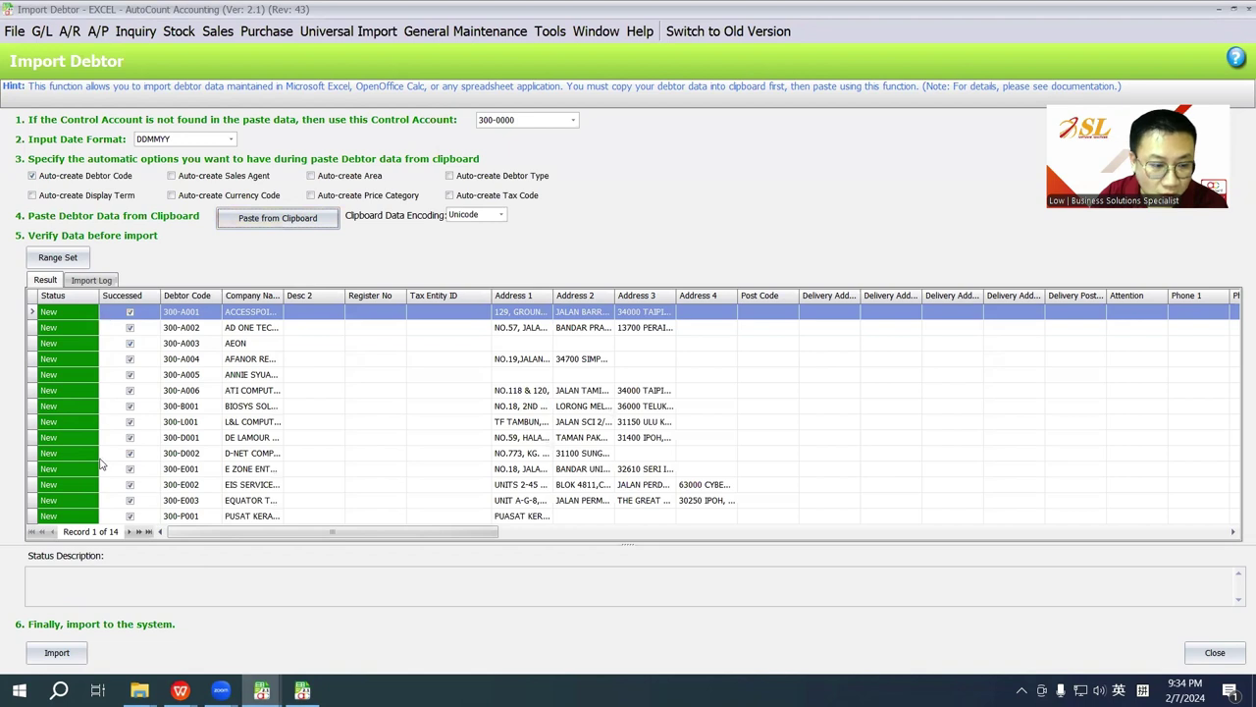
Step: Import the 14 debtors, acknowledge success, and close the Import Debtor window
click(57, 653)
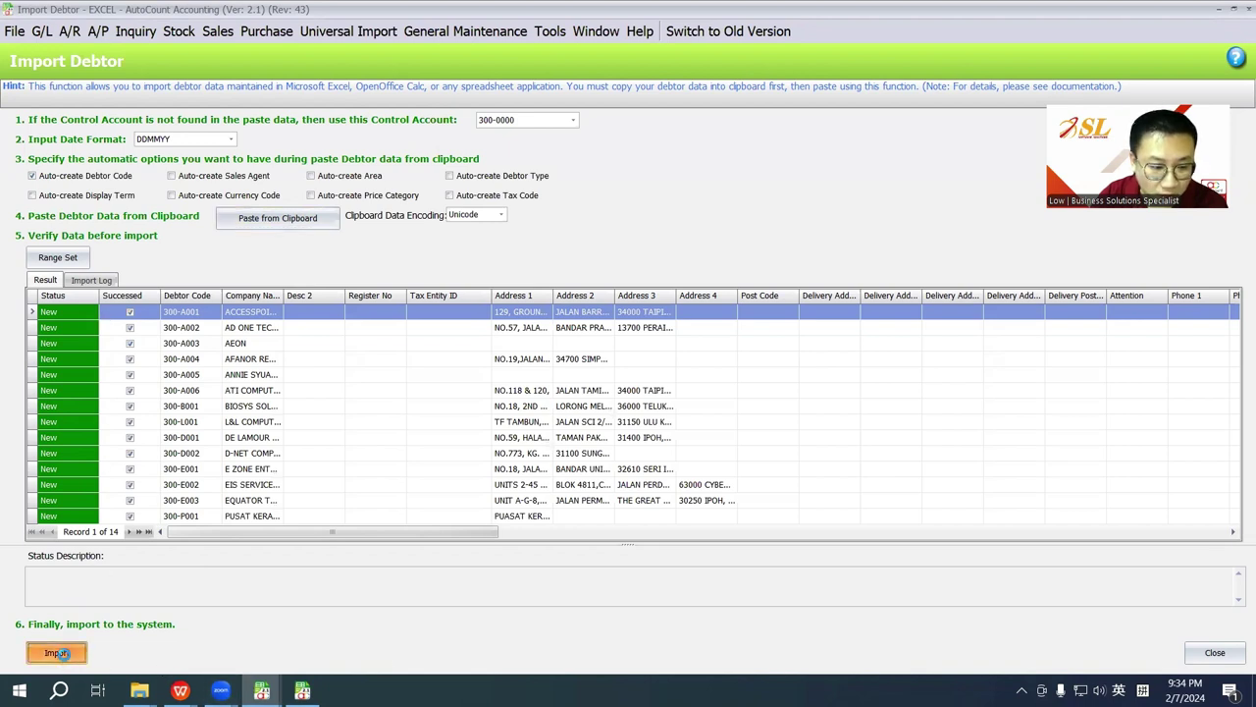
click(629, 367)
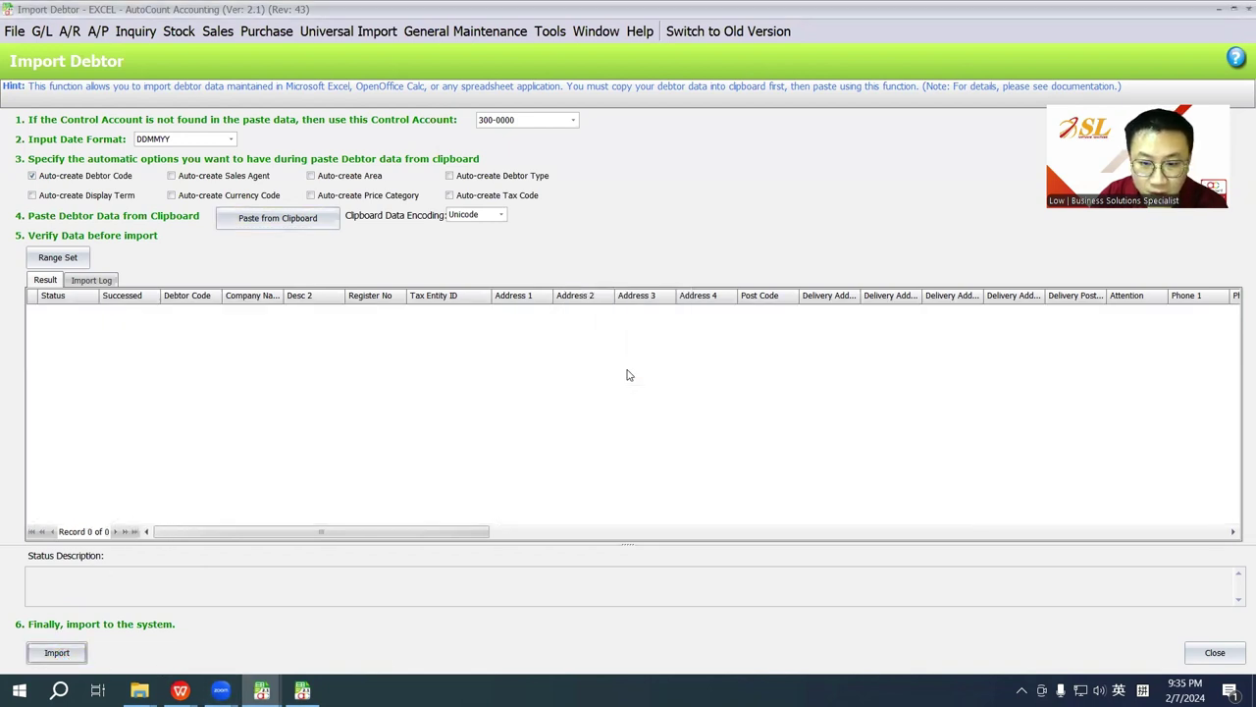
click(1248, 9)
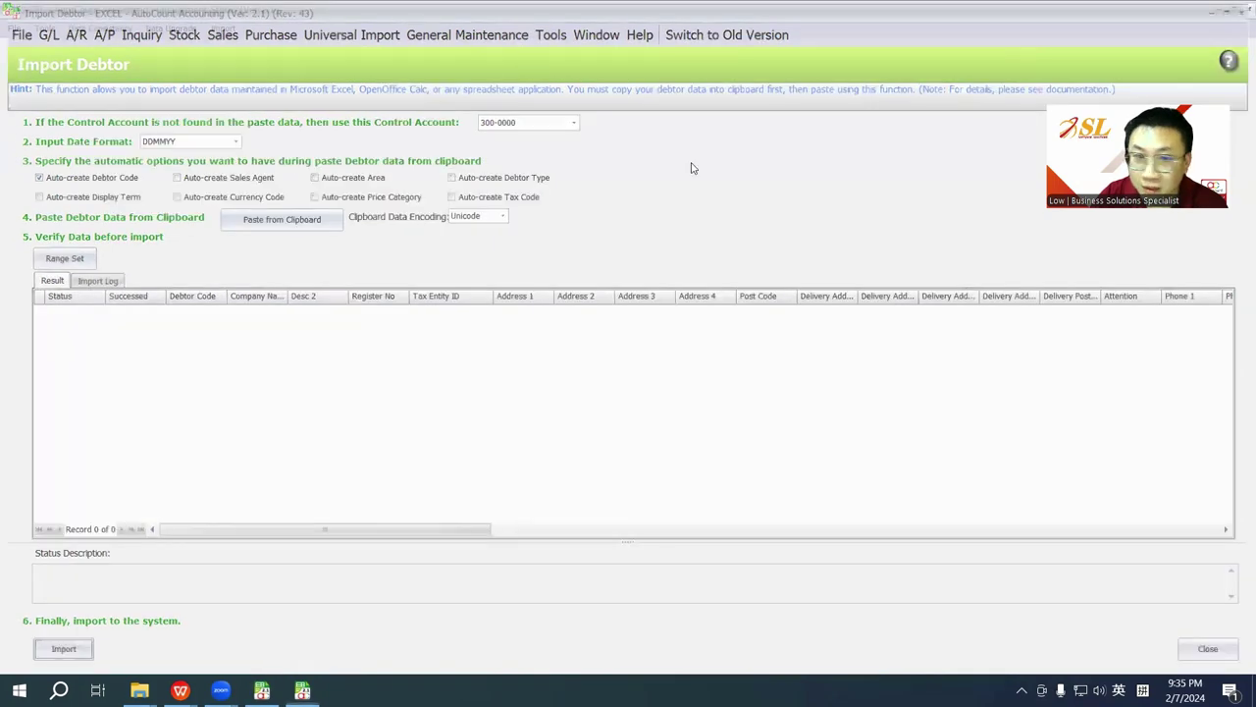
click(69, 31)
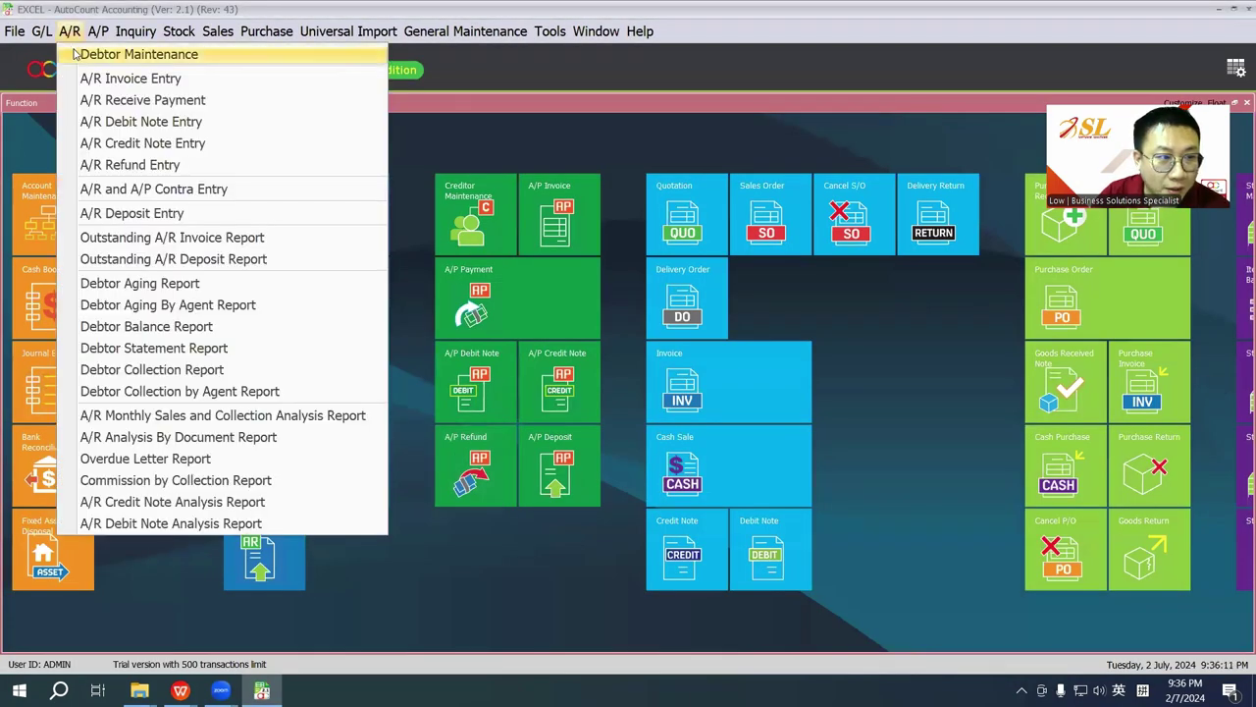
Step: Open Debtor Maintenance and add Address 1 through Address 4 columns via the Column Chooser
click(75, 54)
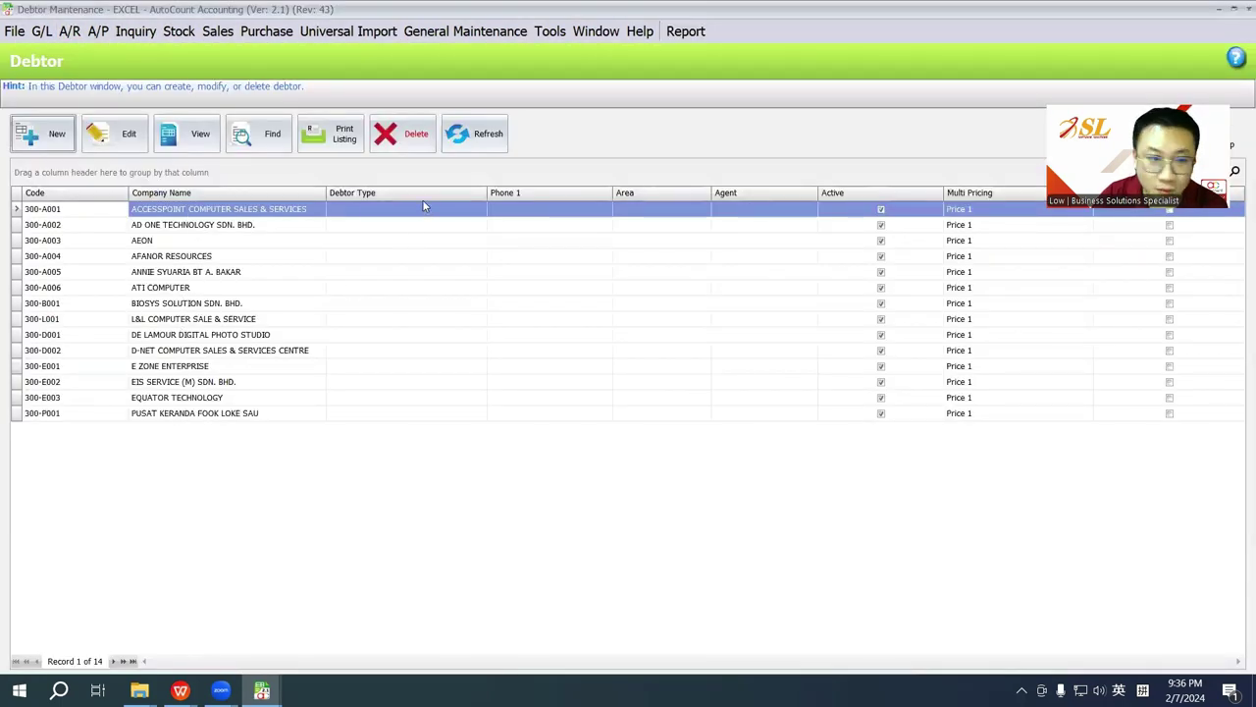
right_click(459, 193)
click(505, 170)
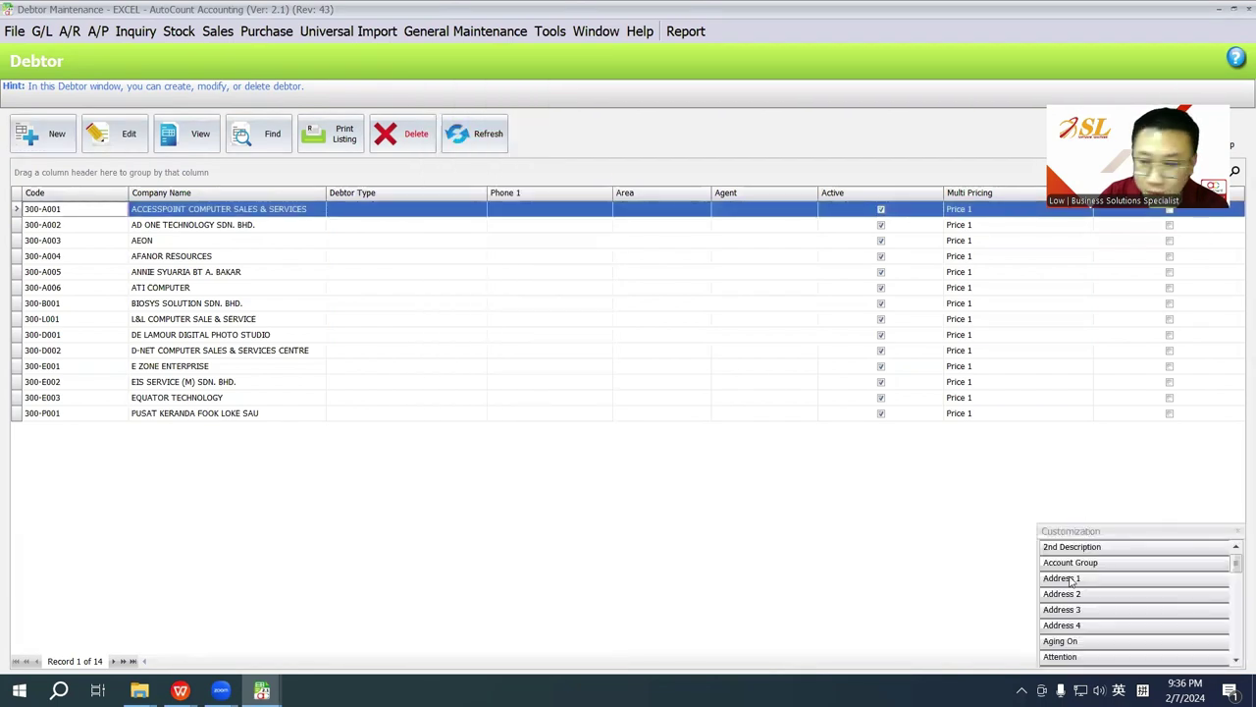
drag(1072, 580, 330, 196)
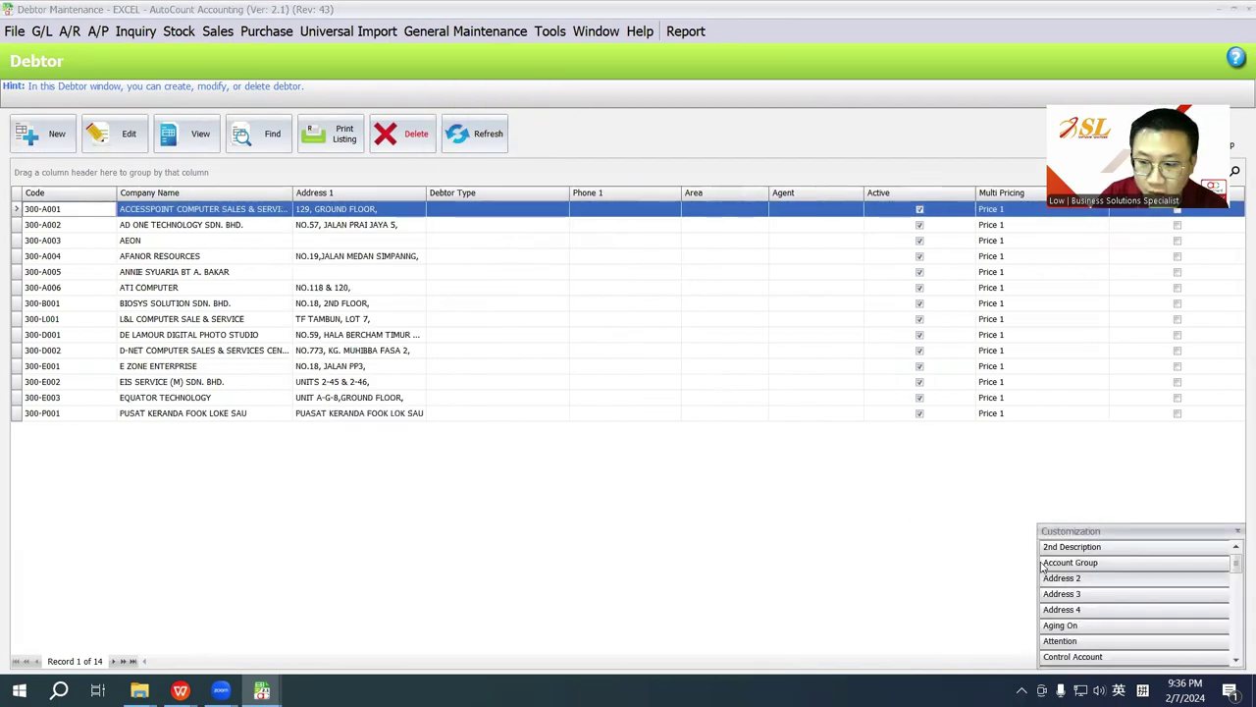
drag(1061, 578, 481, 208)
drag(1068, 578, 571, 206)
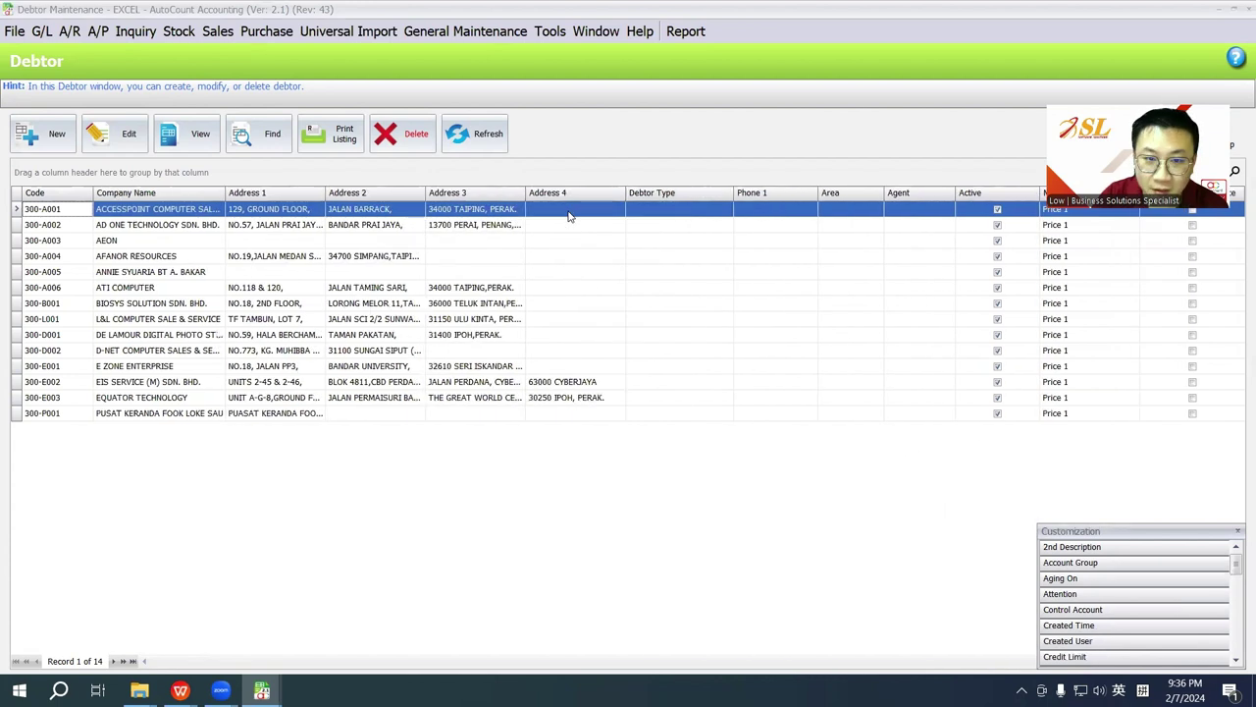
click(1238, 533)
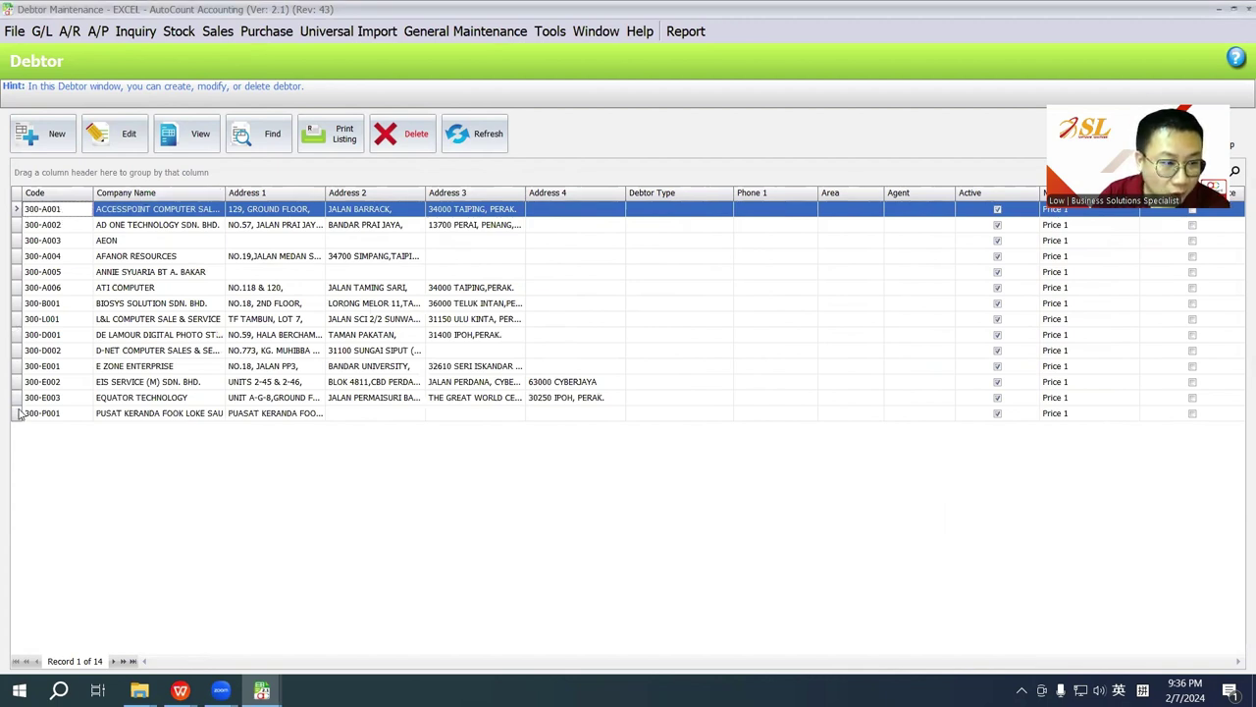
Step: Export the debtor list as Excel 97-2003 file 'AutoCount Customer' on the Desktop and open it
right_click(176, 192)
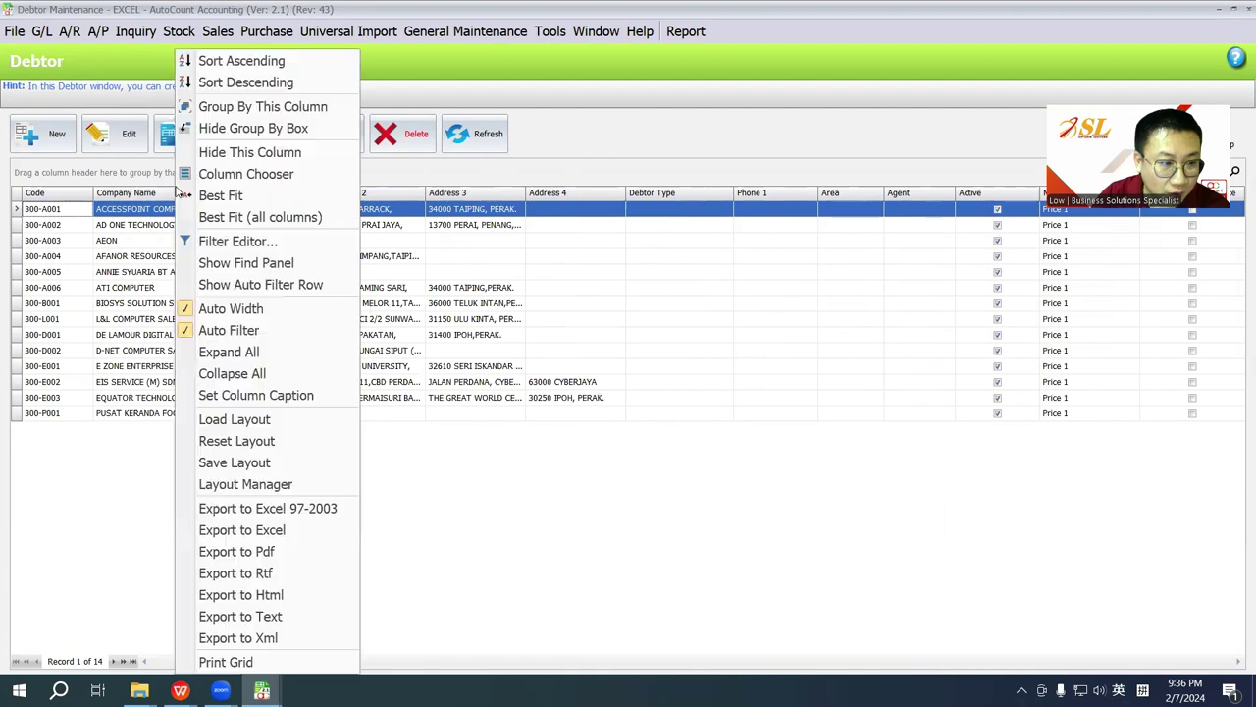
click(290, 508)
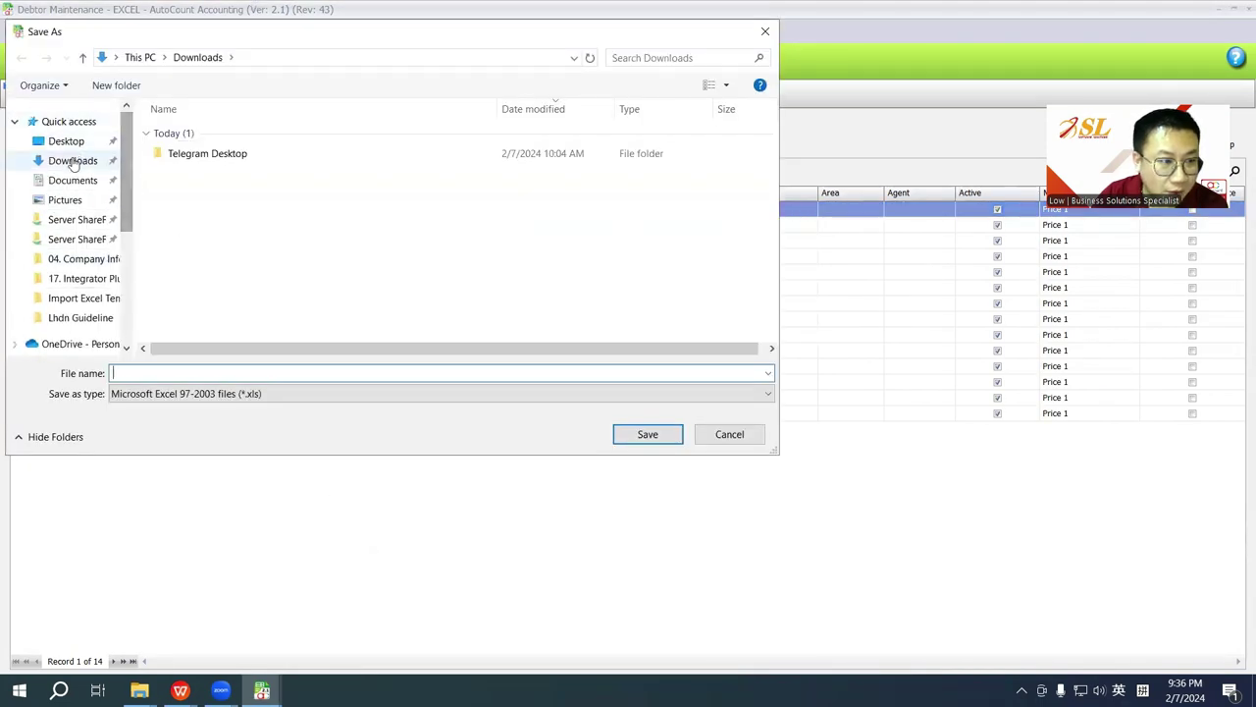
click(70, 141)
click(216, 375)
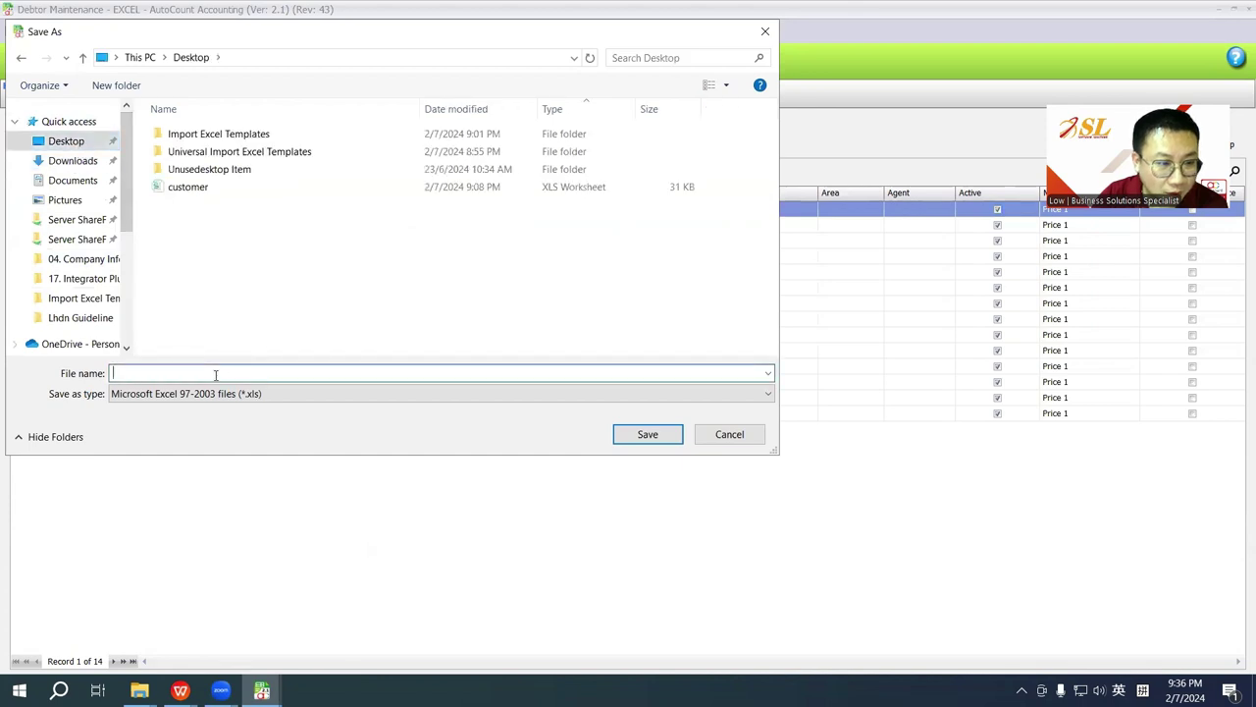
text(AutoCount C)
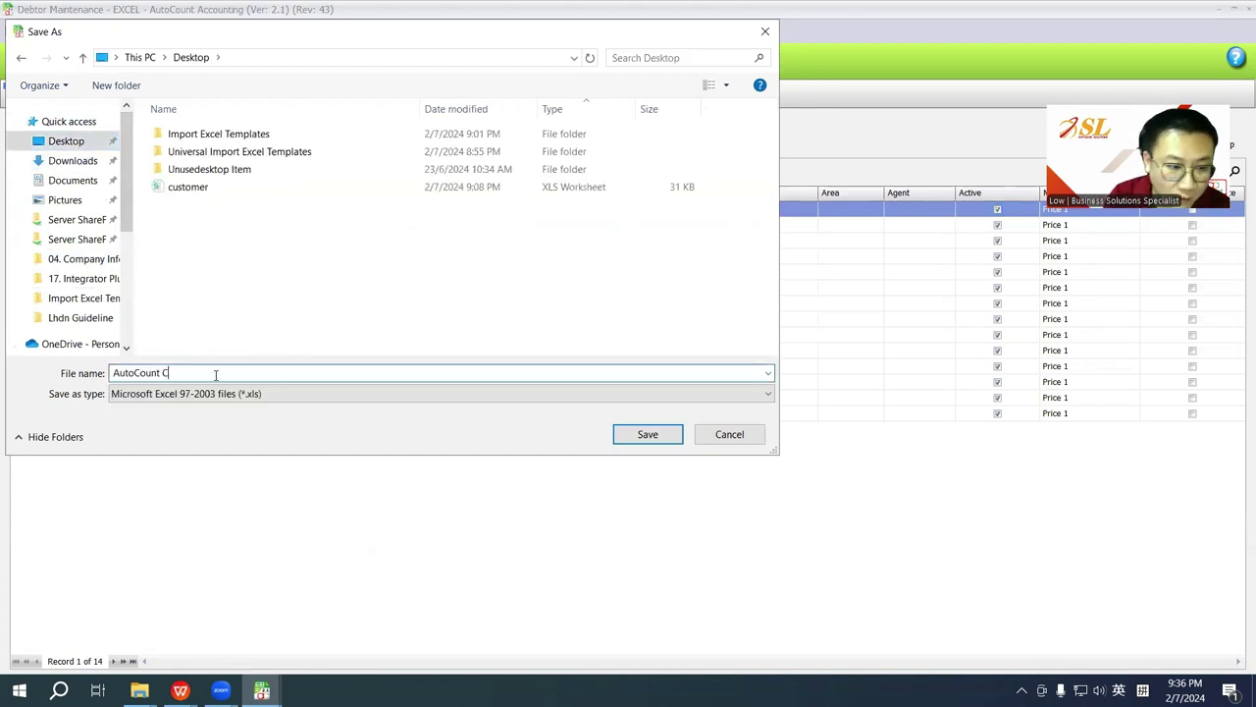
text(ustomer)
key(Return)
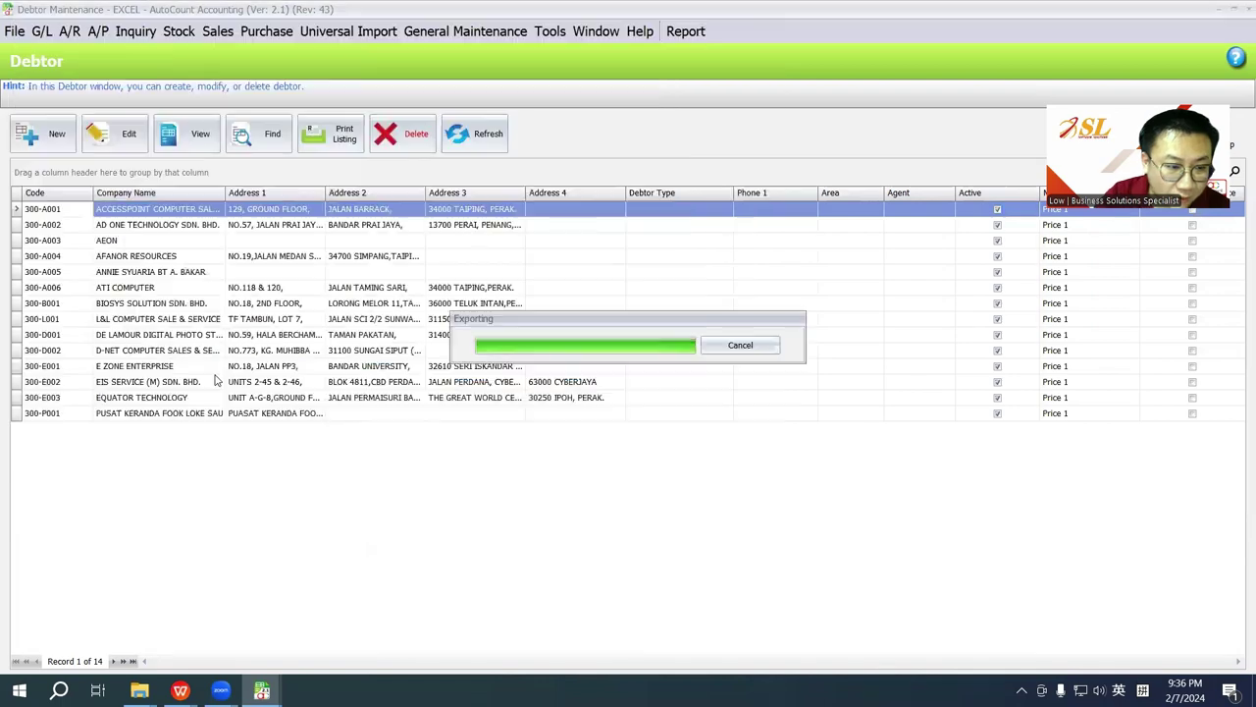
click(595, 363)
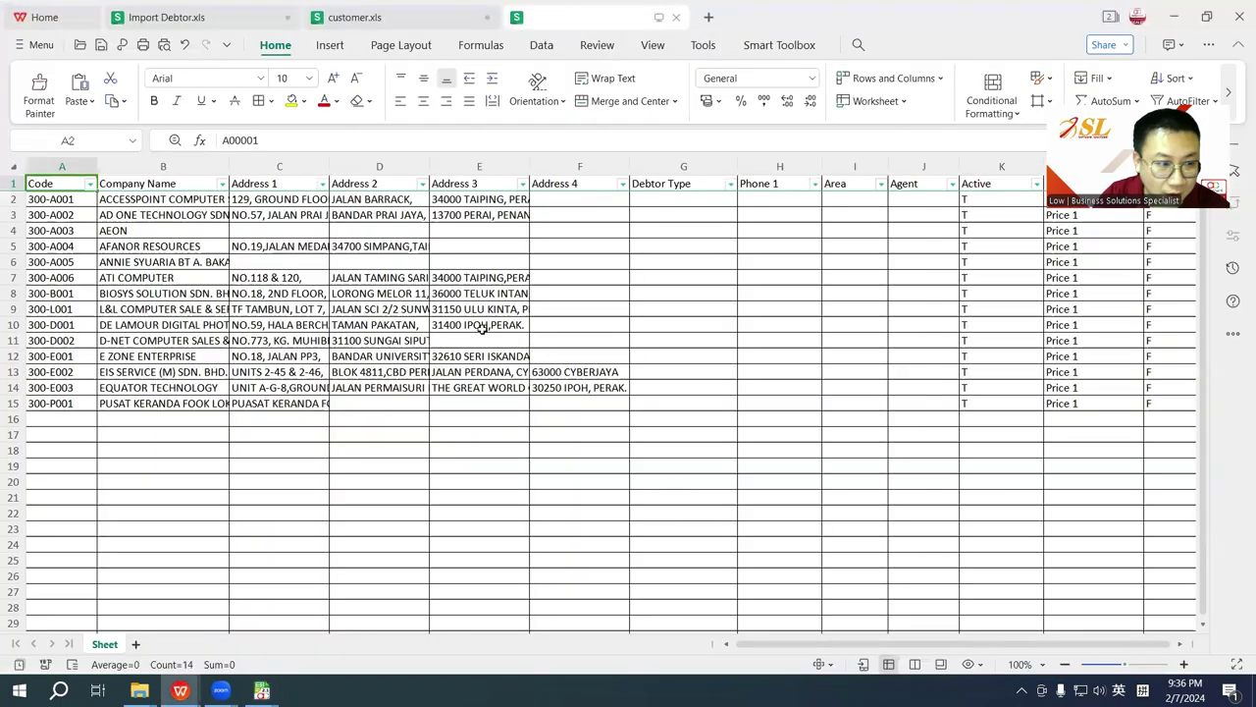
Step: Insert an empty column B before CompanyName in customer.xls
drag(76, 199, 82, 403)
key(ctrl+c)
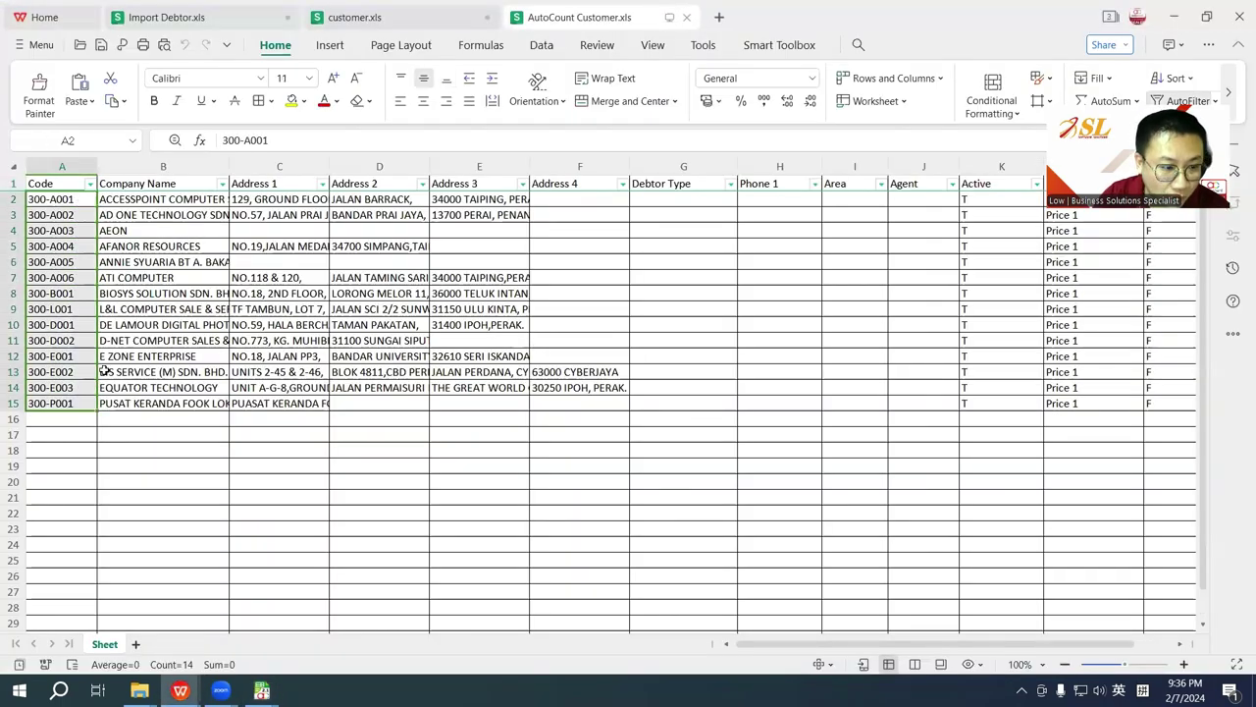
click(362, 16)
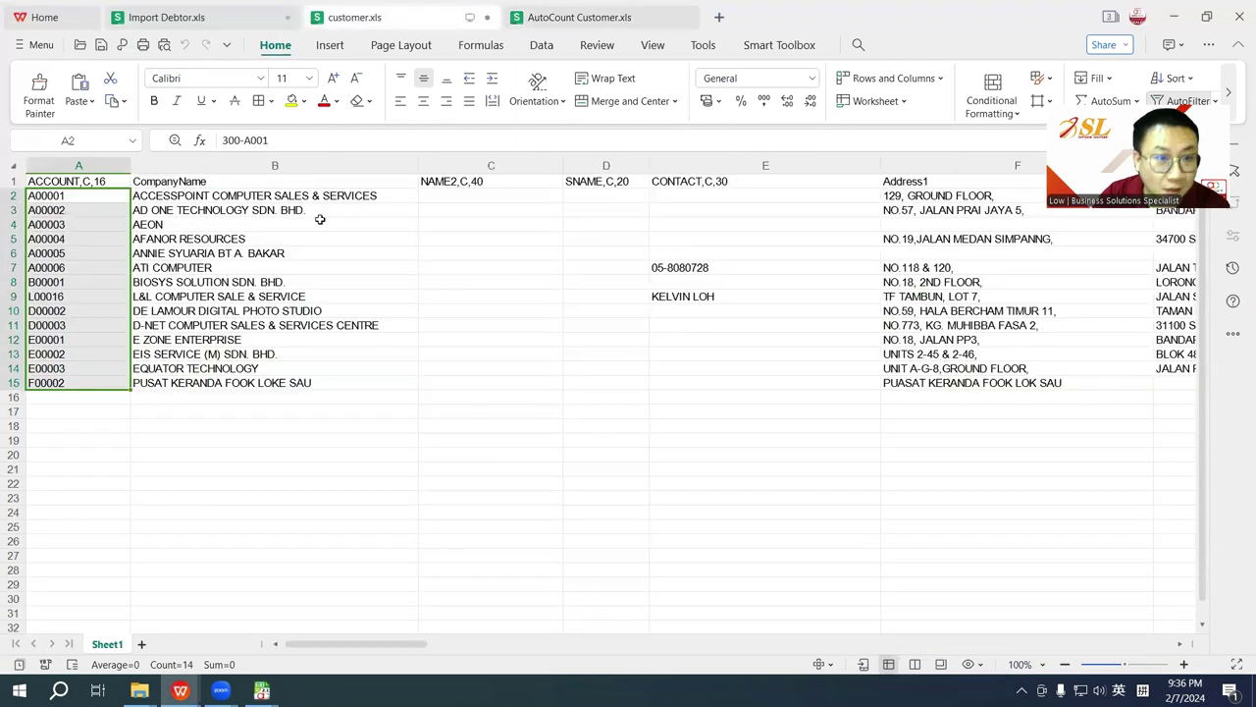
click(225, 165)
right_click(224, 166)
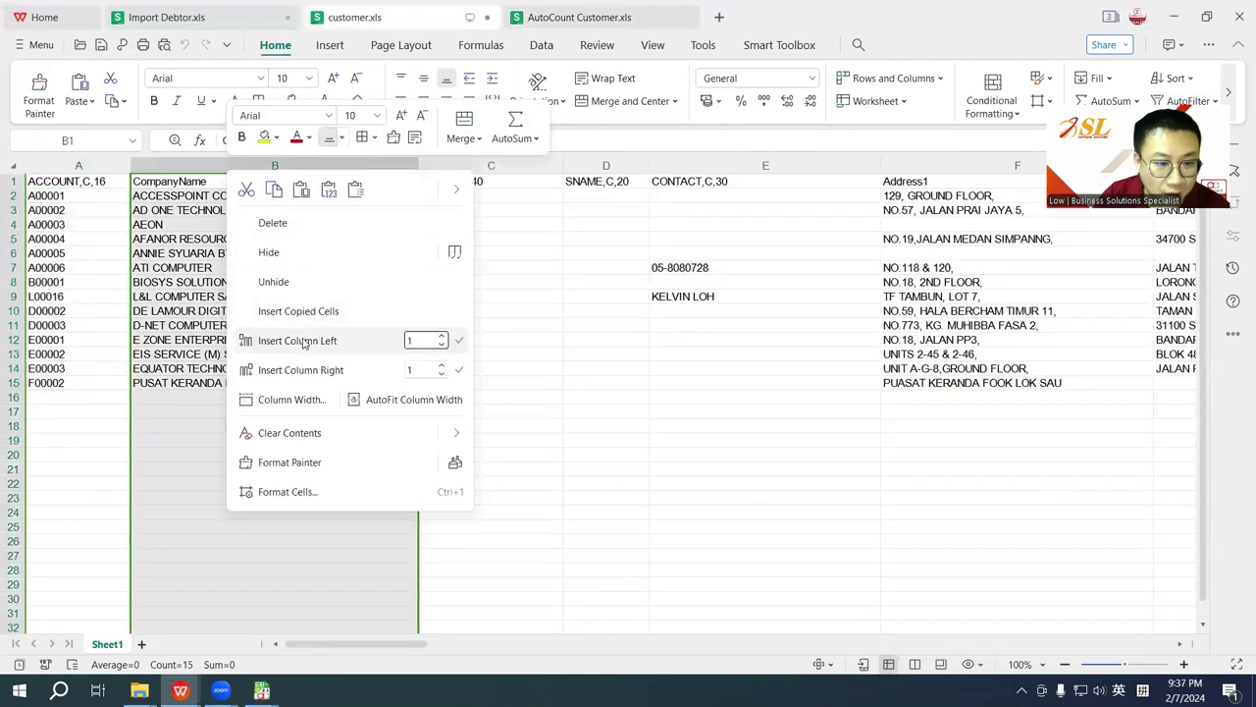
click(303, 342)
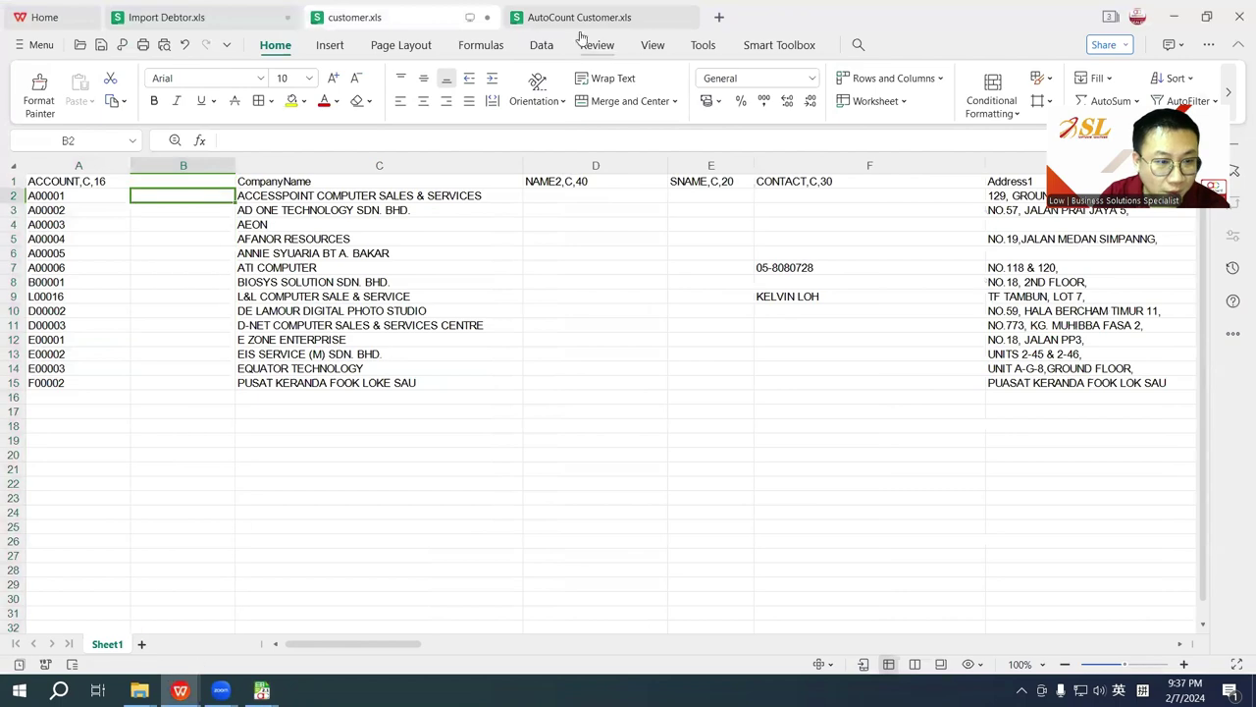
Step: Paste the new codes 300-A001 to 300-P001 into column B, headed DebtorCode
click(579, 17)
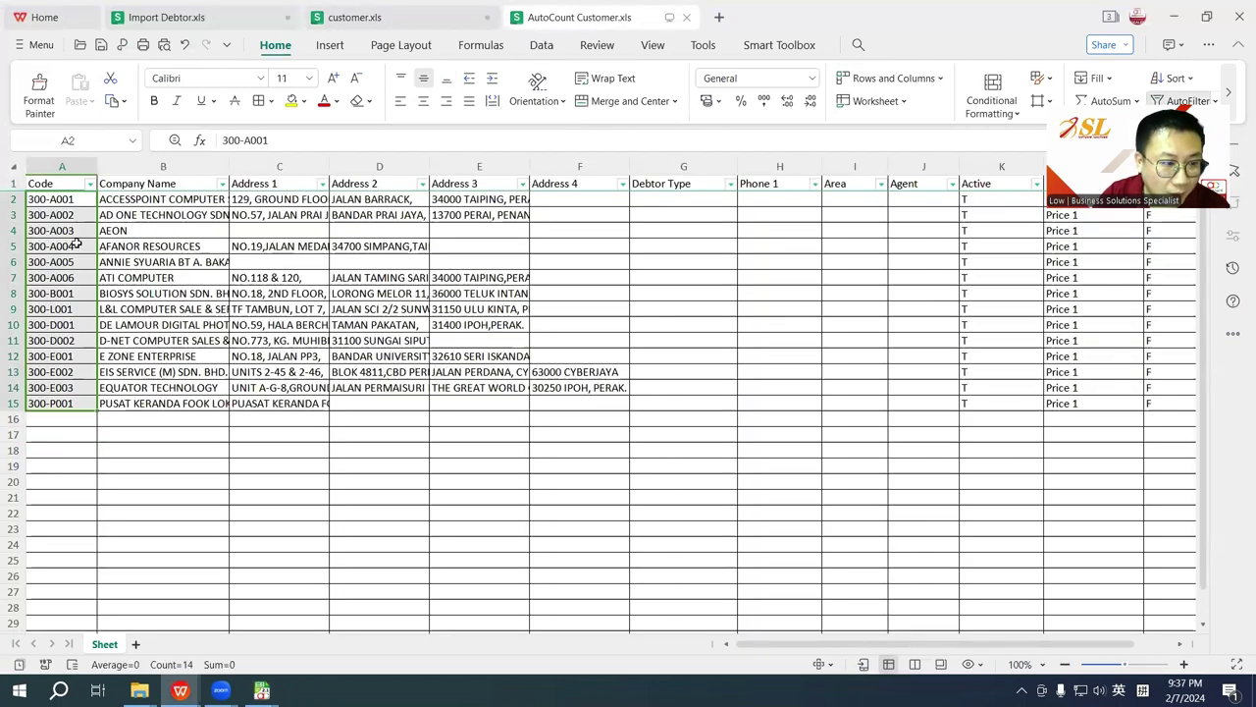
key(ctrl+Tab)
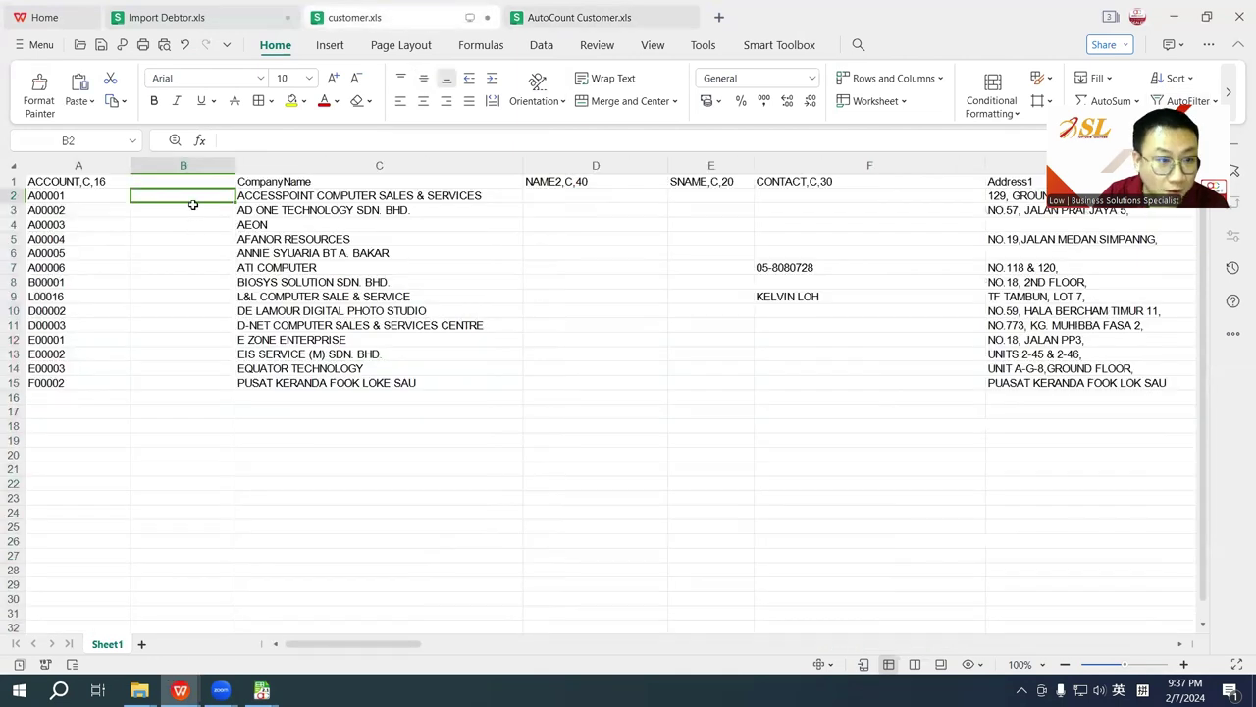
key(ctrl+v)
click(167, 181)
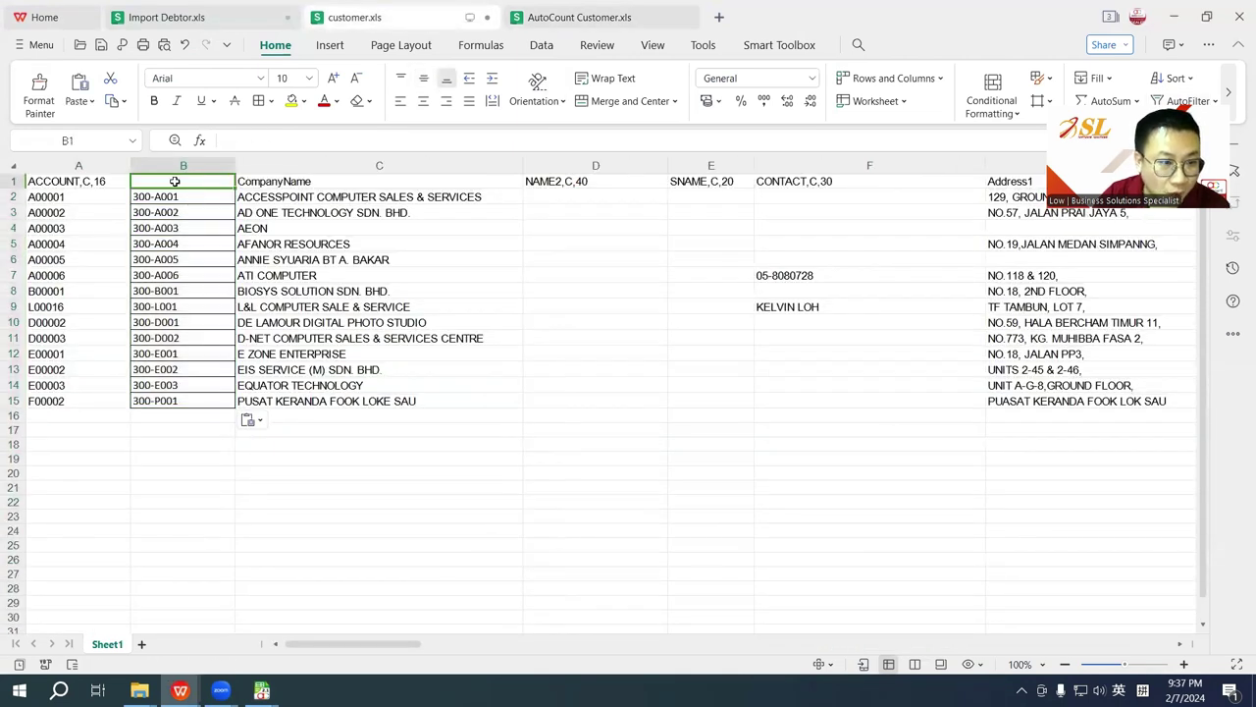
text(DebtorCode)
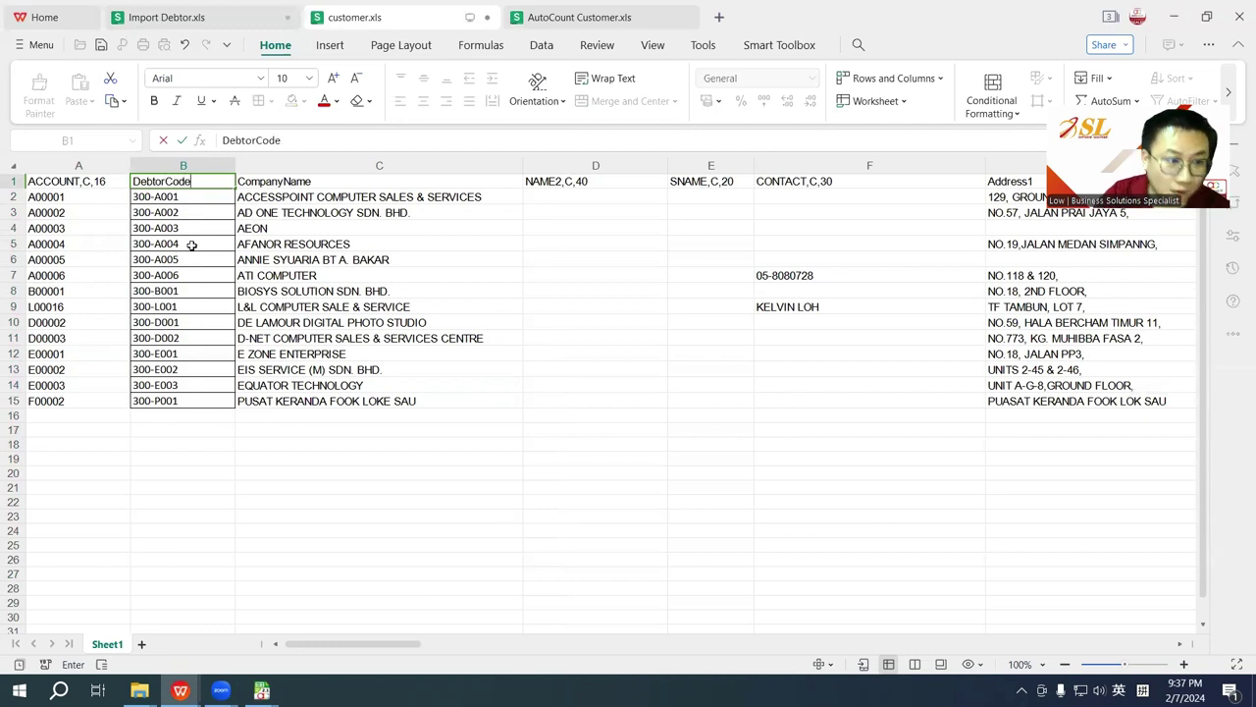
click(331, 416)
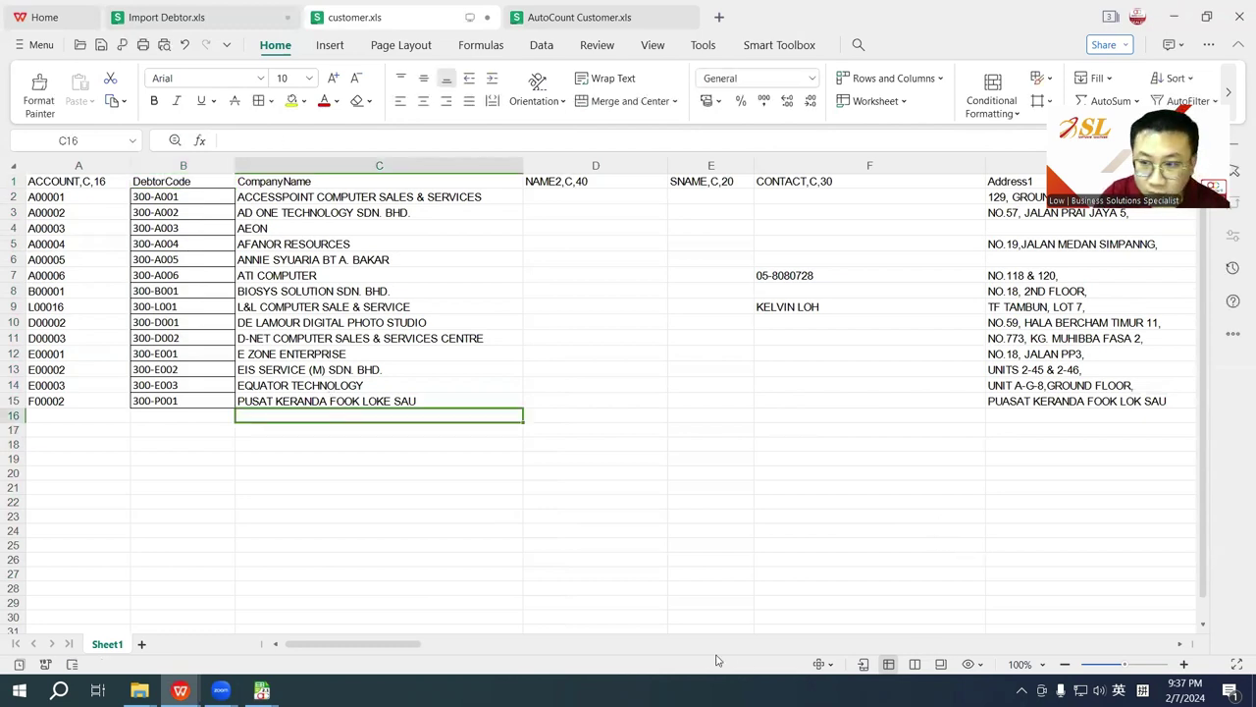
Step: Rename the TEL, HP1 and FAX headings to Phone1, Phone2 and Fax1
drag(358, 640, 554, 640)
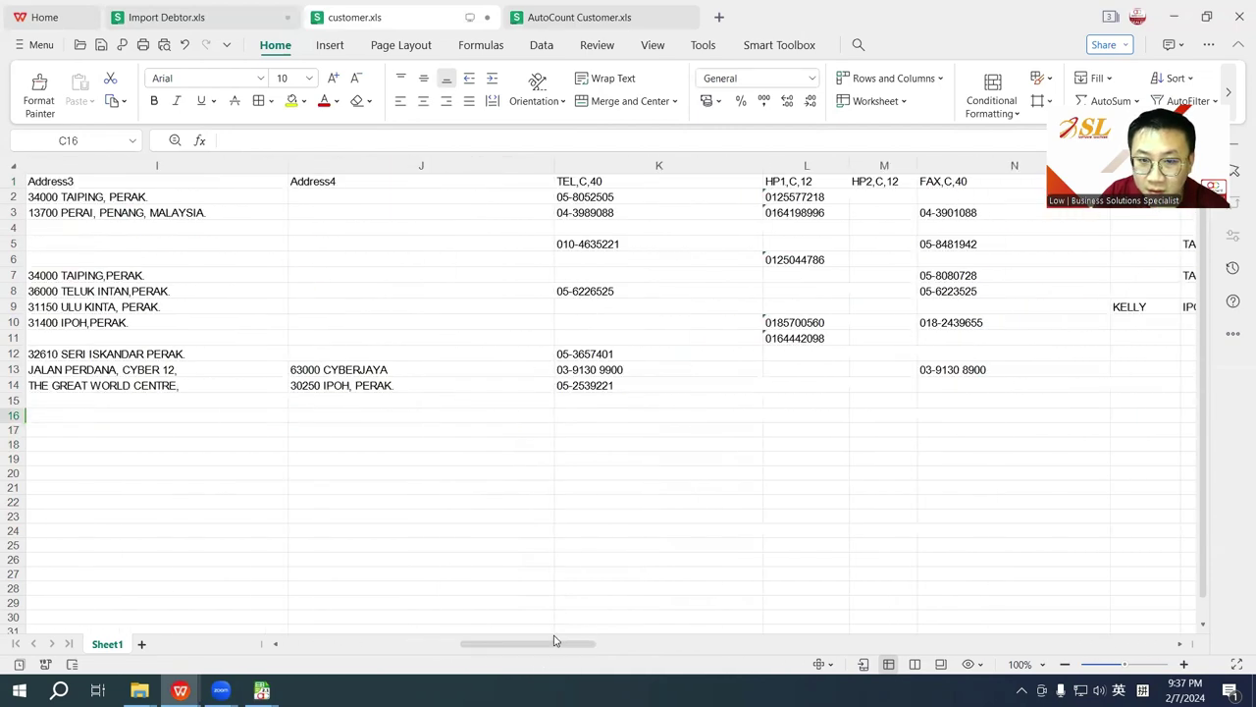
click(617, 186)
text(Phone1)
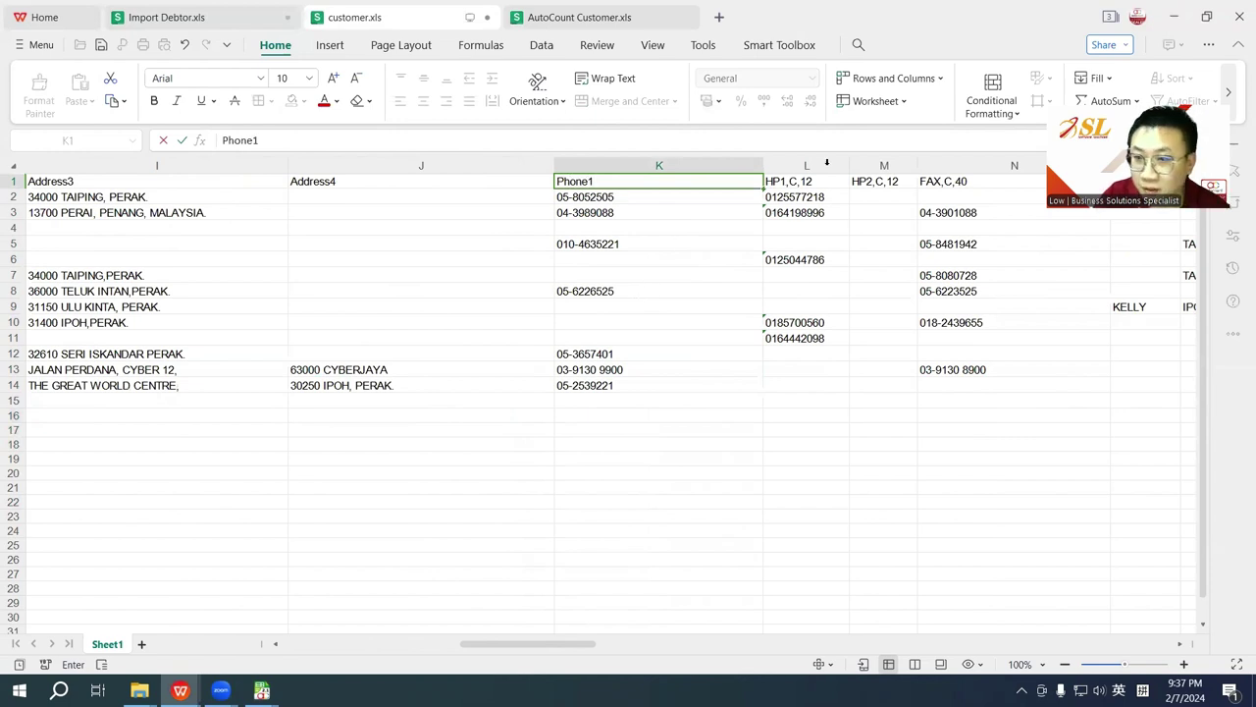
click(800, 183)
text(Ph)
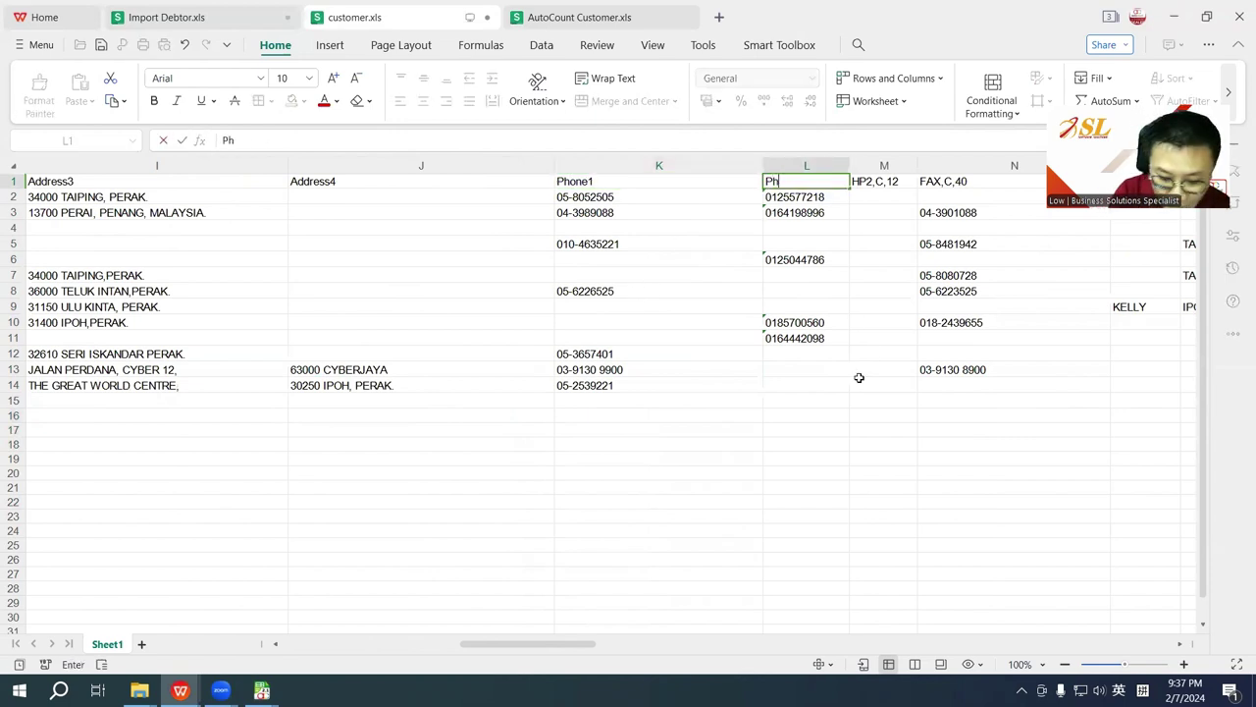
text(one2)
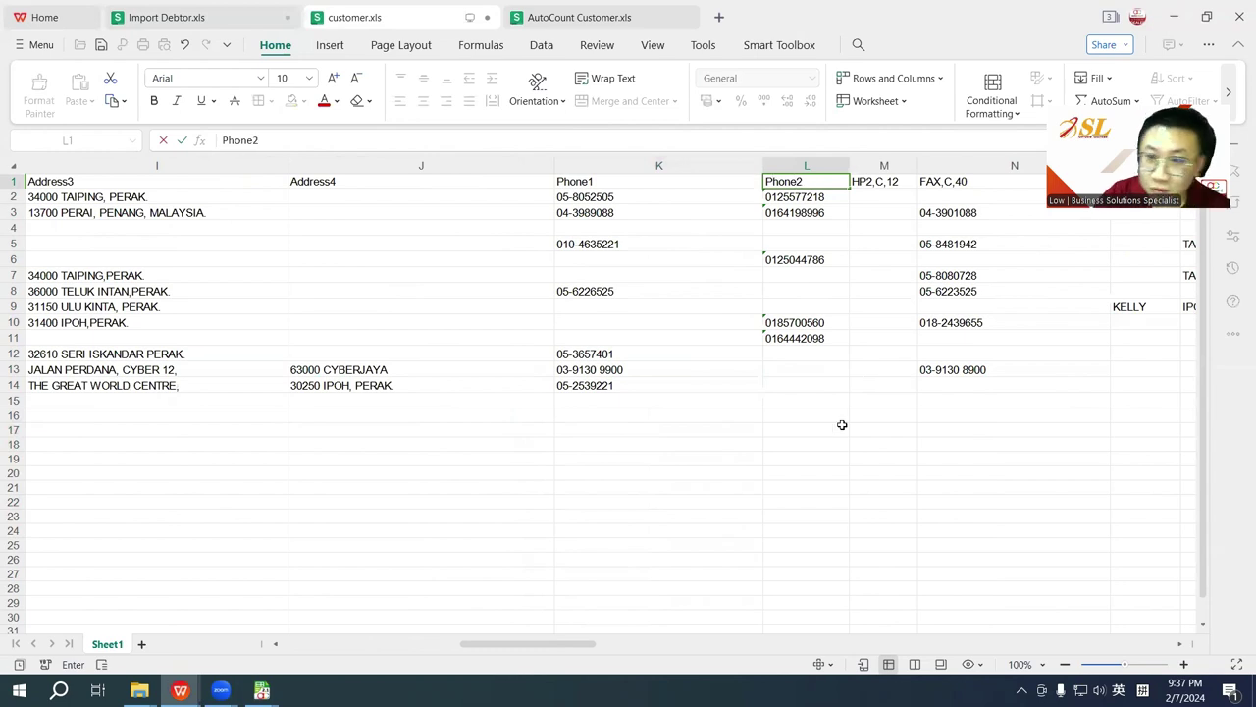
click(965, 183)
text(Fax)
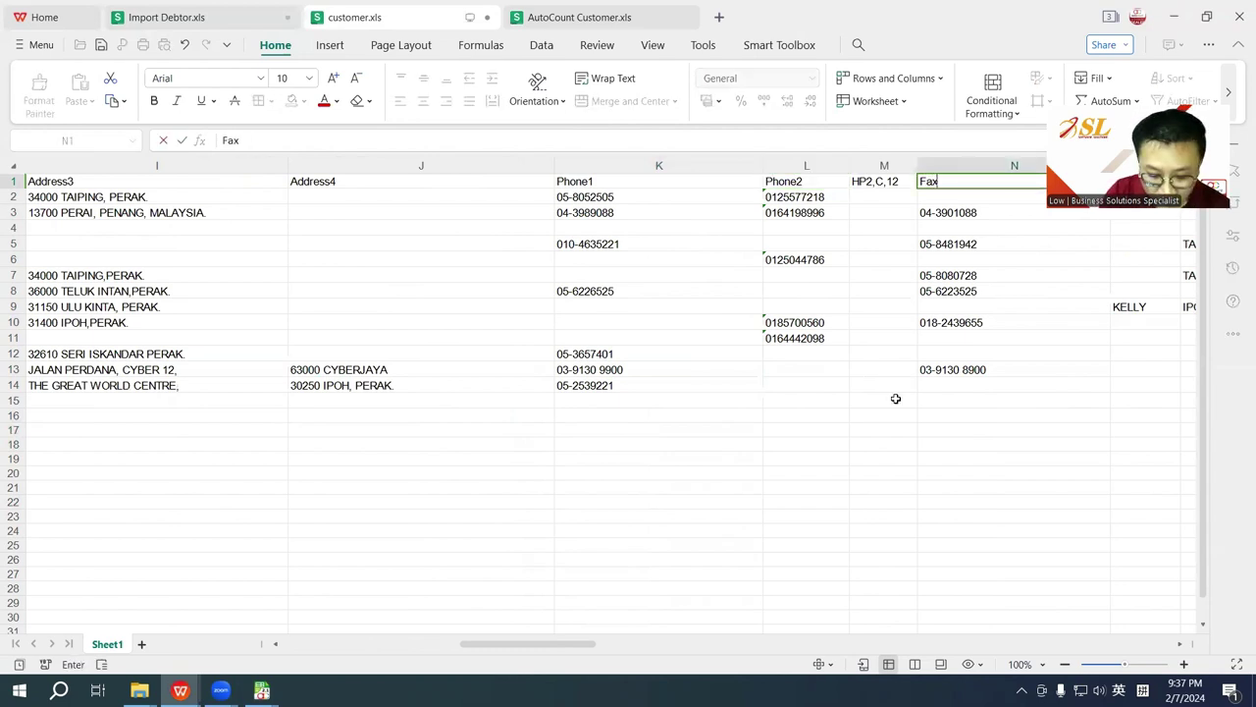
text(1)
click(805, 458)
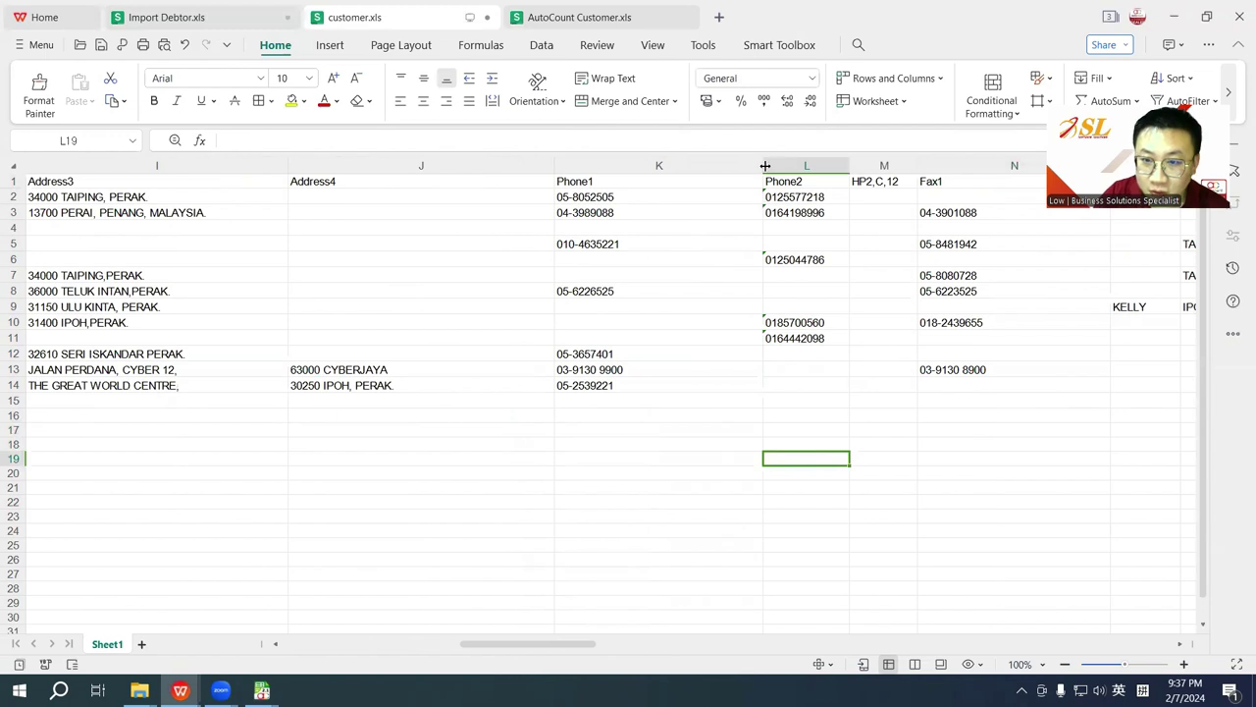
Step: Narrow the Phone1 column and check the renamed phone and fax headings
drag(765, 166, 648, 165)
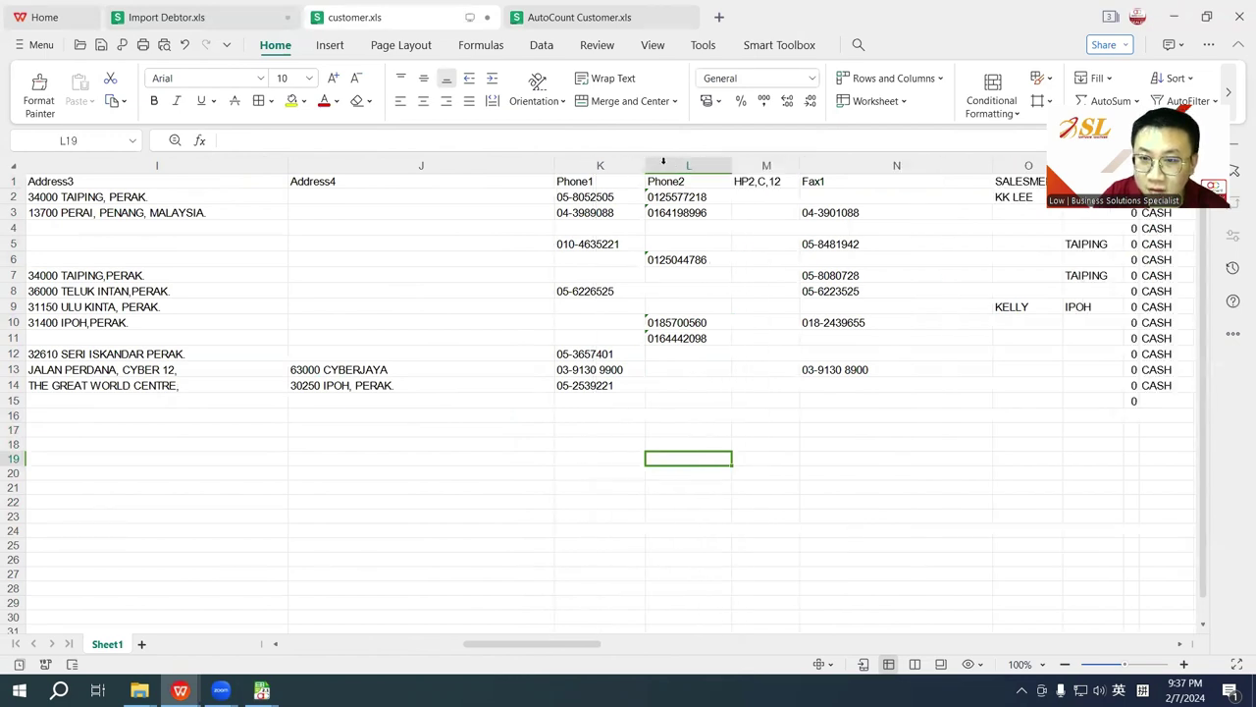
click(679, 439)
click(593, 178)
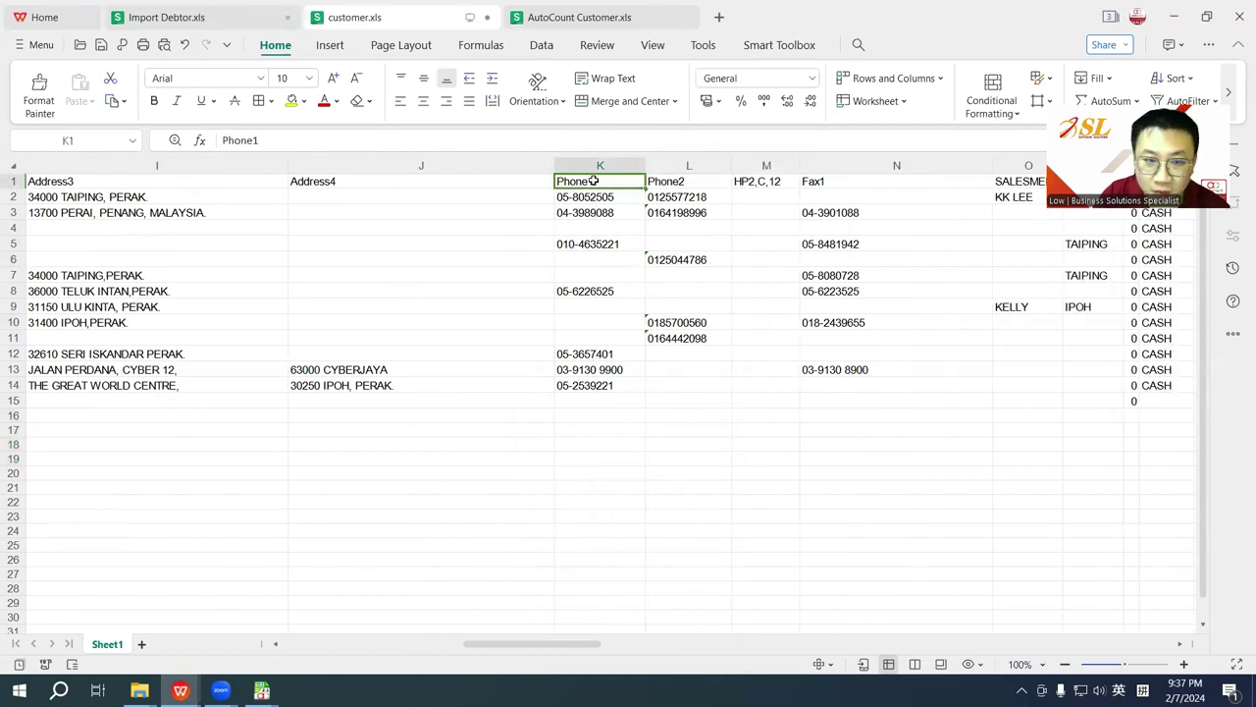
click(691, 181)
click(820, 179)
Step: Clear the Address1 to Address4 header text in G1:J1
click(349, 185)
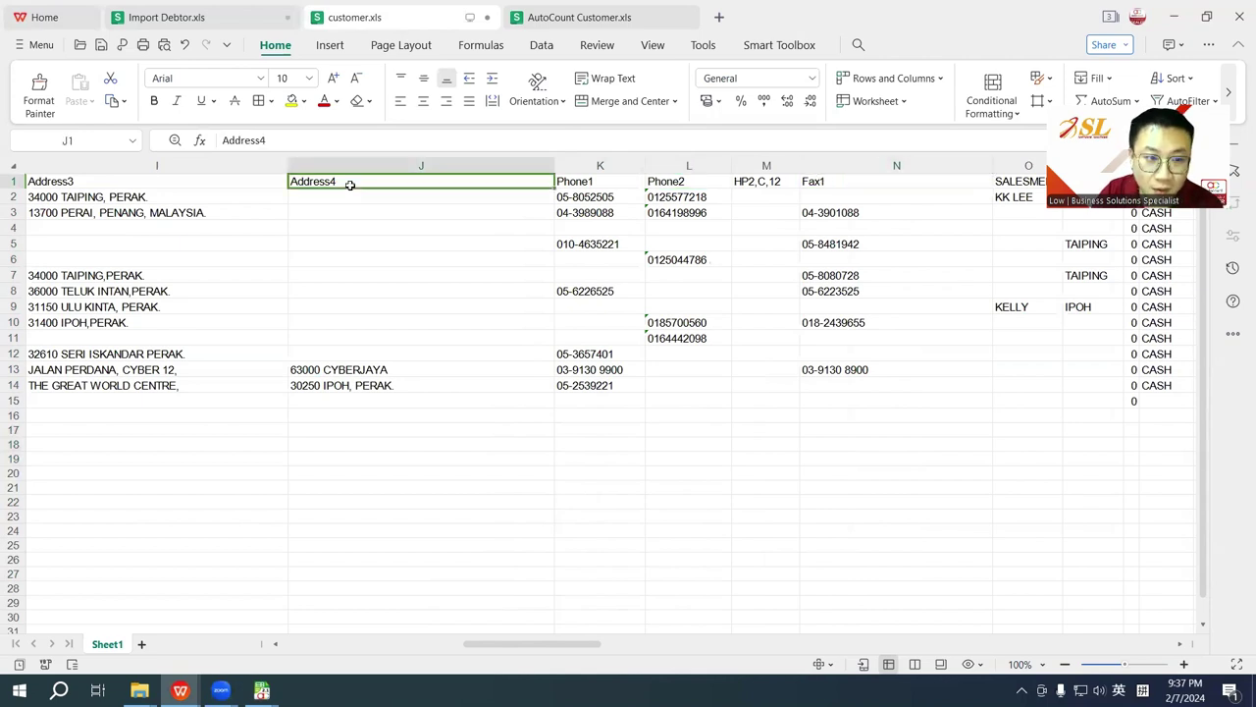
key(Delete)
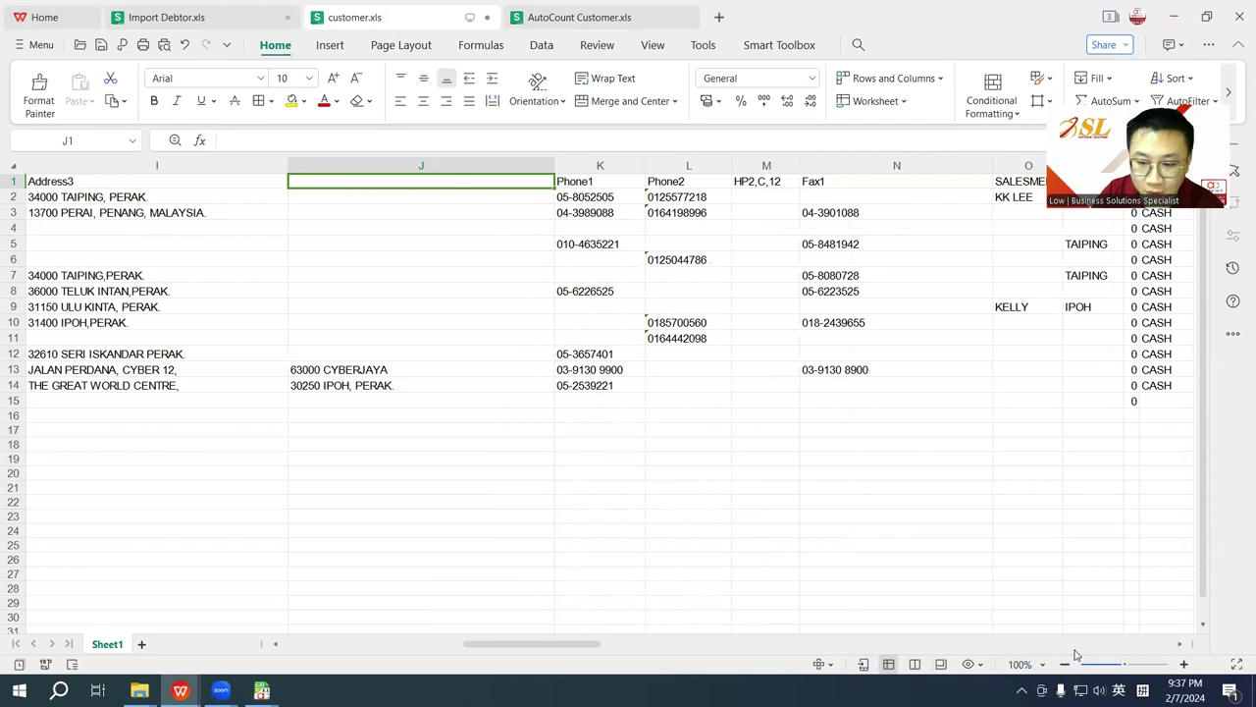
drag(546, 644, 443, 648)
click(594, 181)
key(Delete)
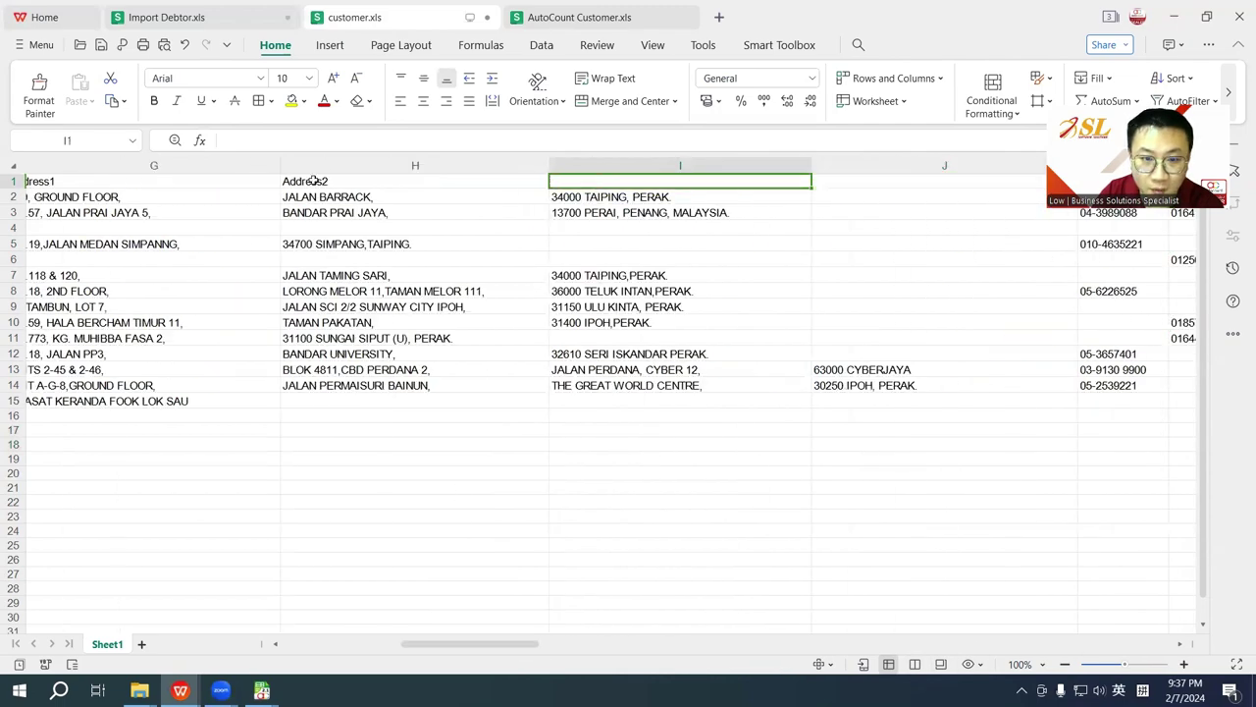
click(314, 181)
key(Delete)
drag(497, 643, 404, 646)
click(707, 182)
key(Delete)
Step: Copy the data block from the DebtorCode header in B1 through row 15
drag(183, 181, 249, 389)
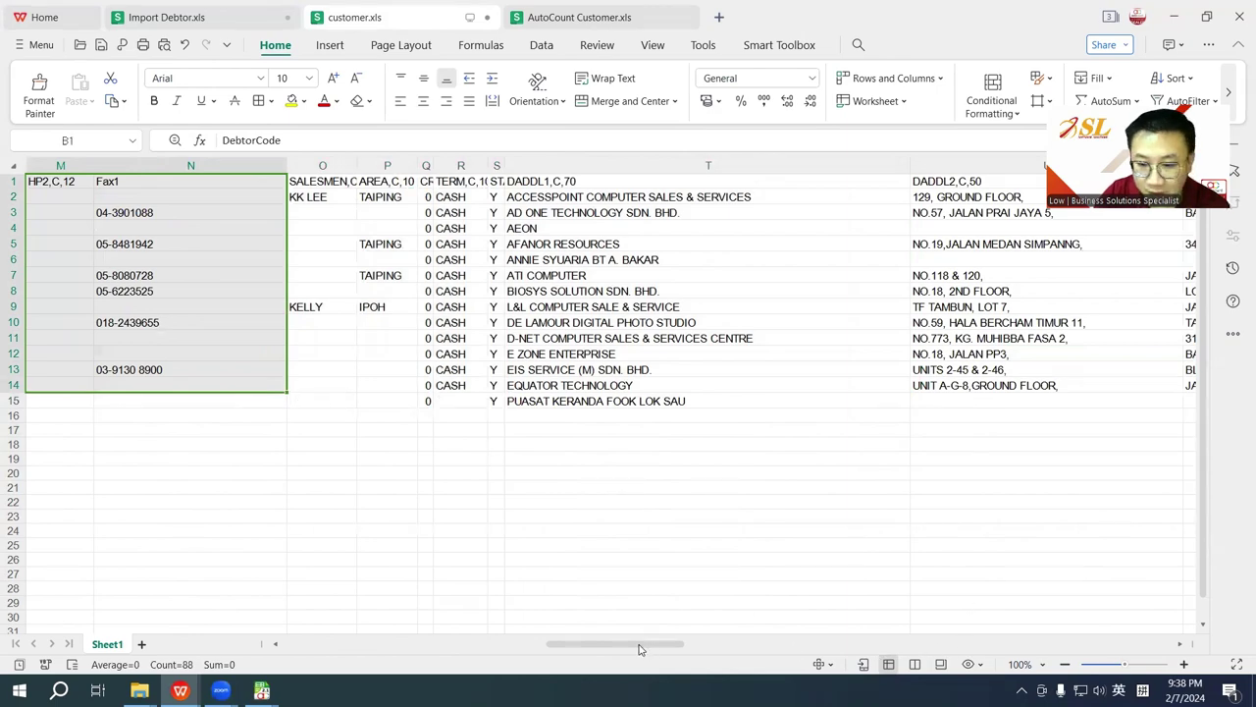
drag(595, 646, 448, 633)
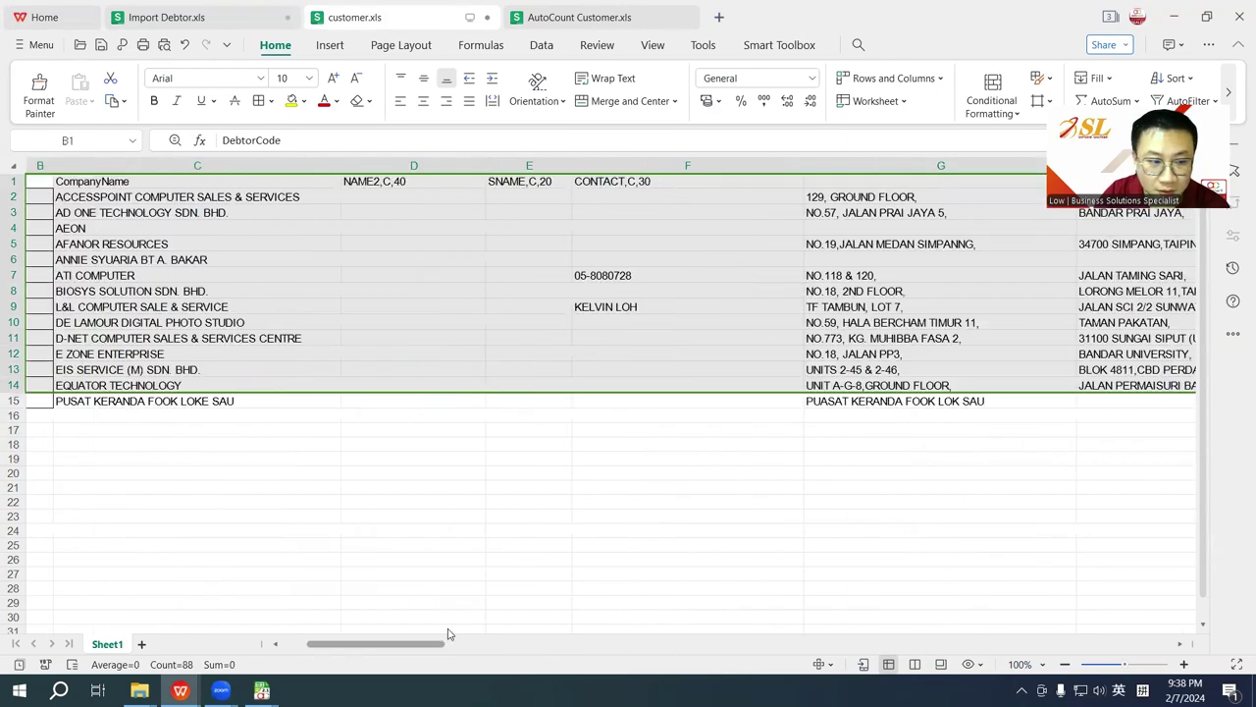
key(shift+Down)
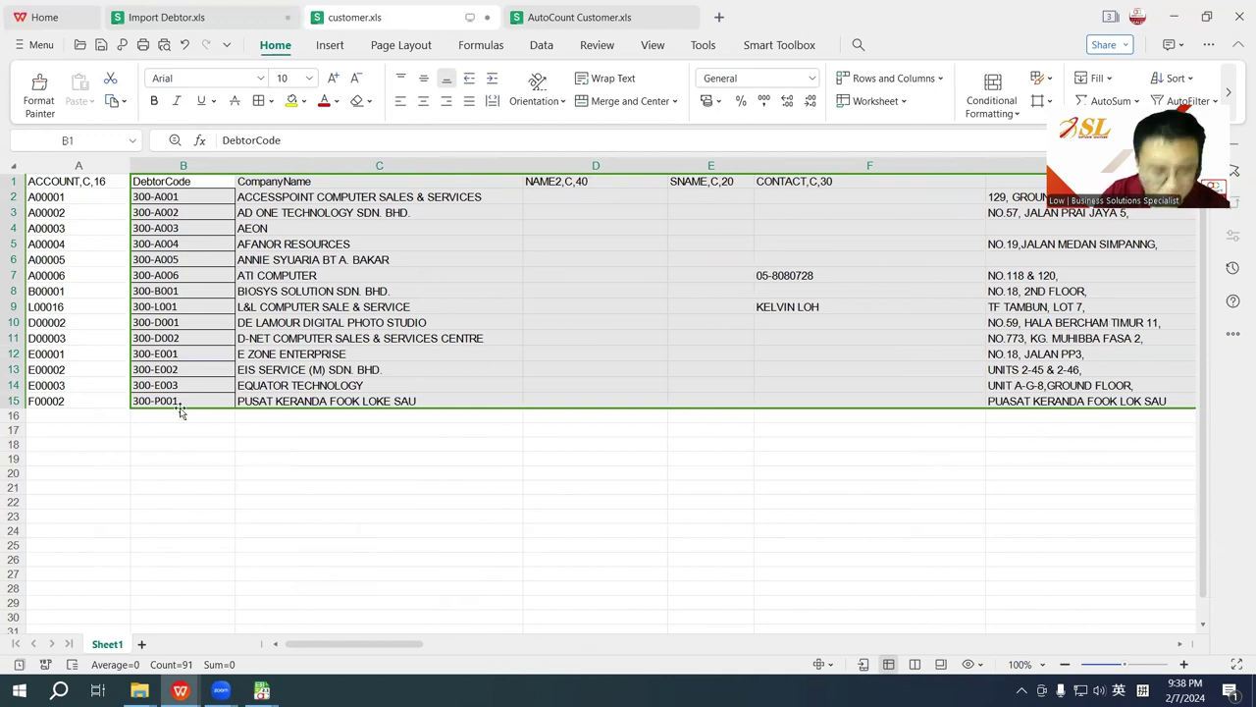
key(ctrl+c)
Step: Paste the copied rows into Import Debtor and import all 14 debtors with phone and fax numbers
mouse_move(262, 690)
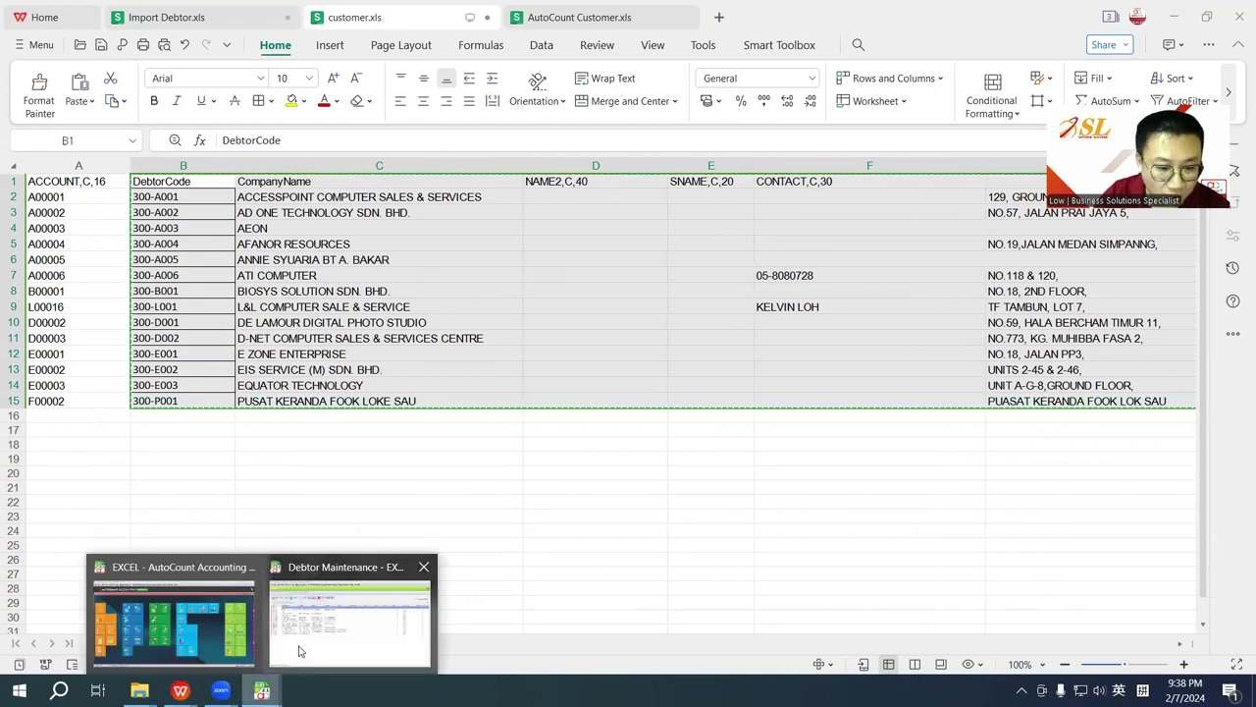
click(301, 649)
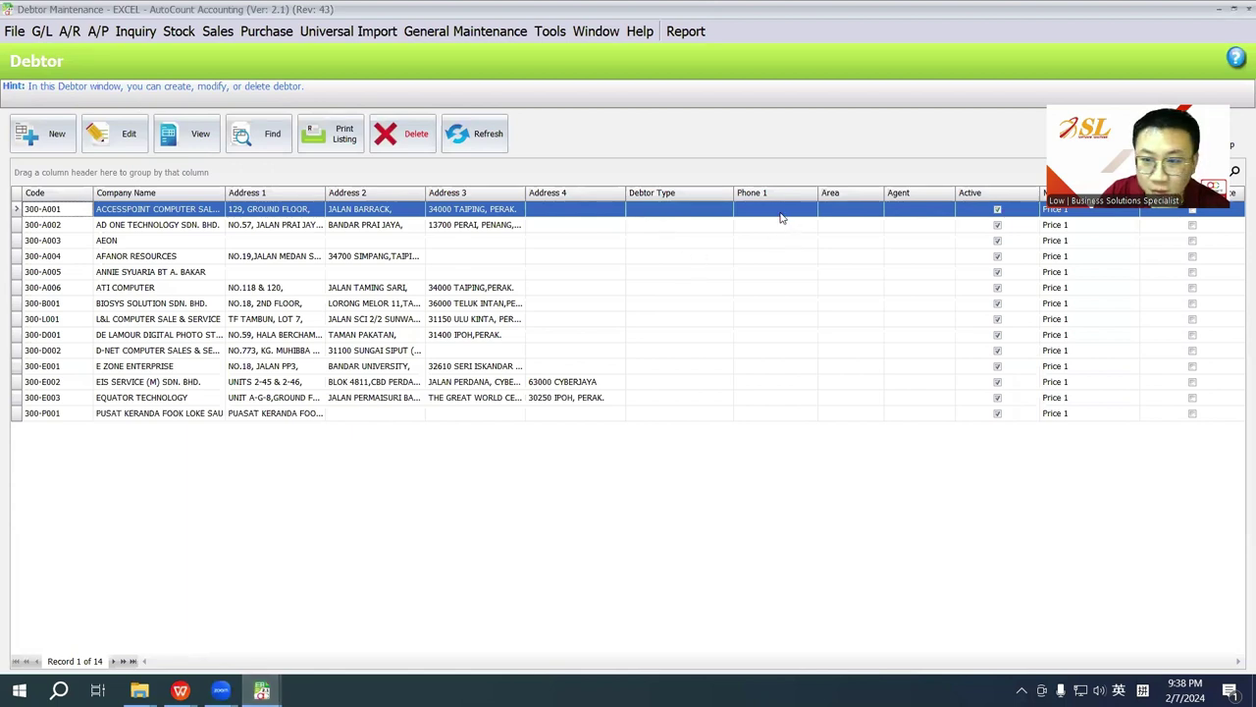
click(14, 31)
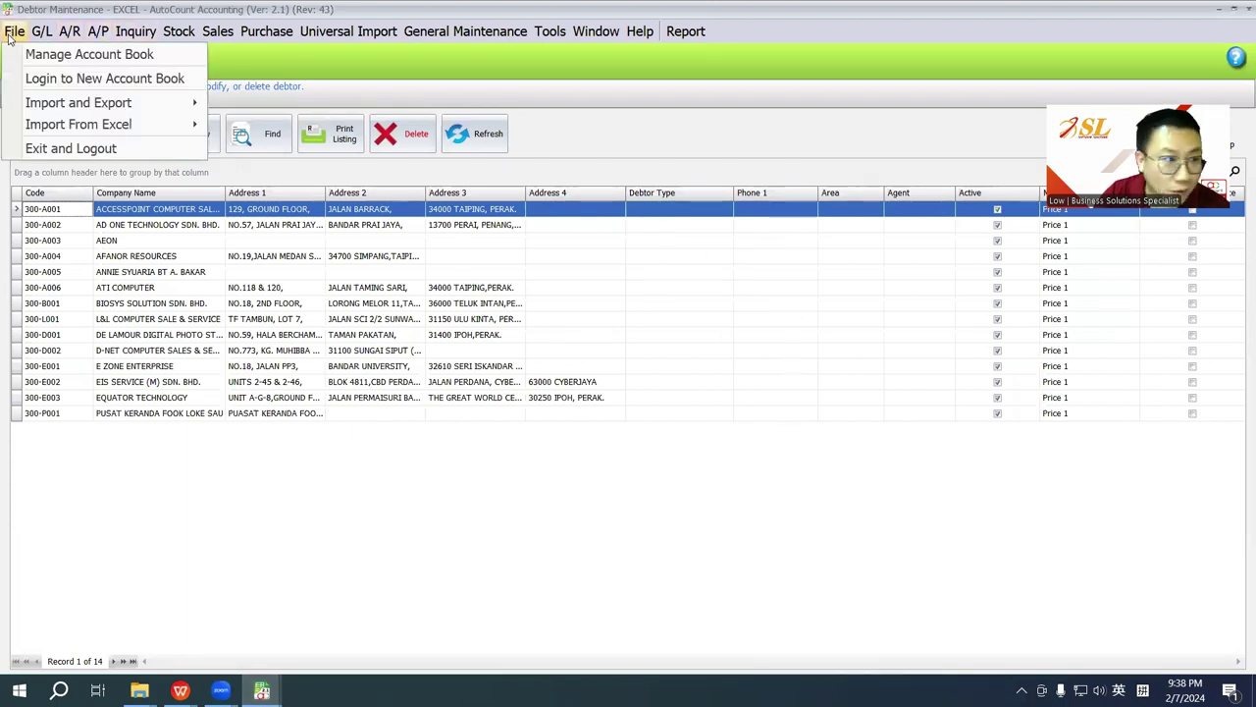
mouse_move(88, 125)
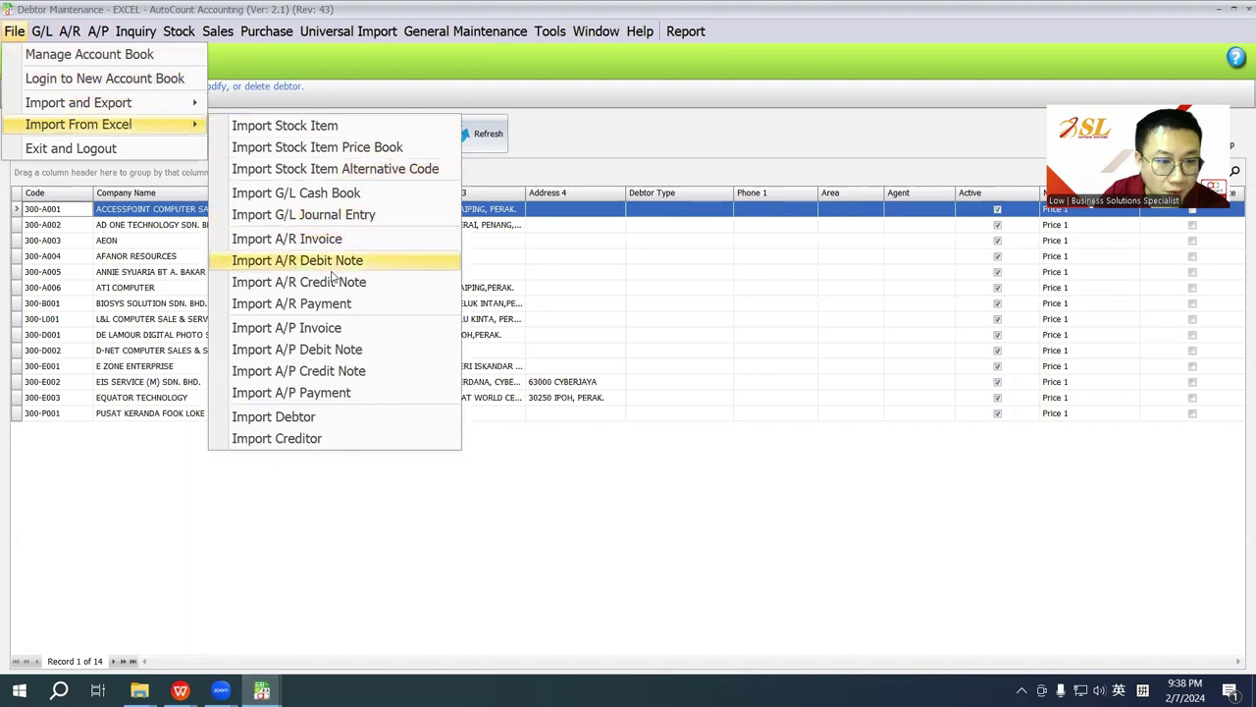
click(312, 416)
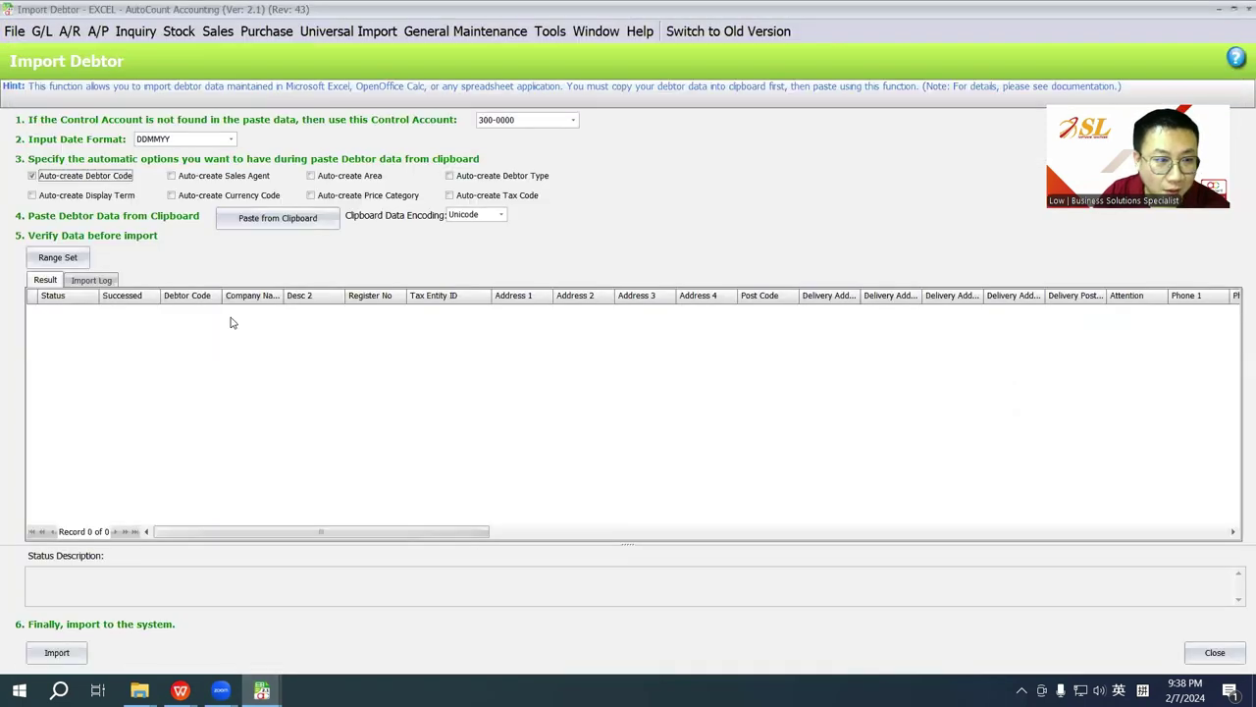
click(282, 221)
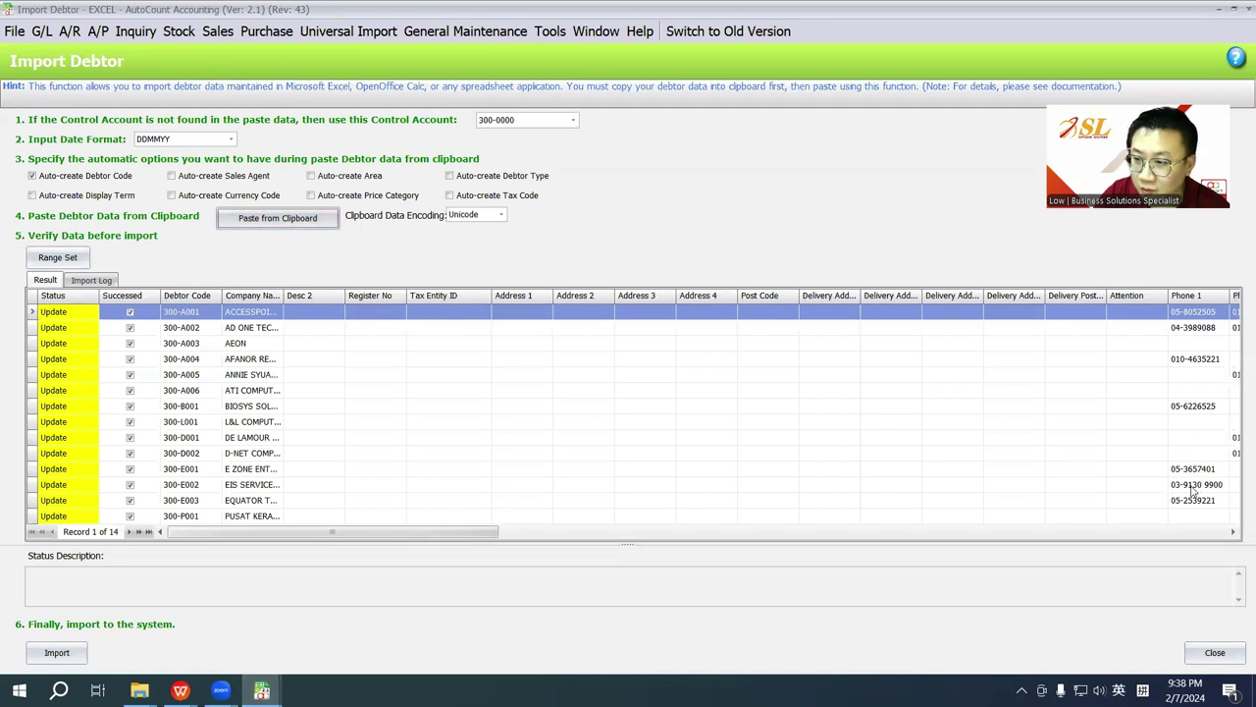
click(564, 534)
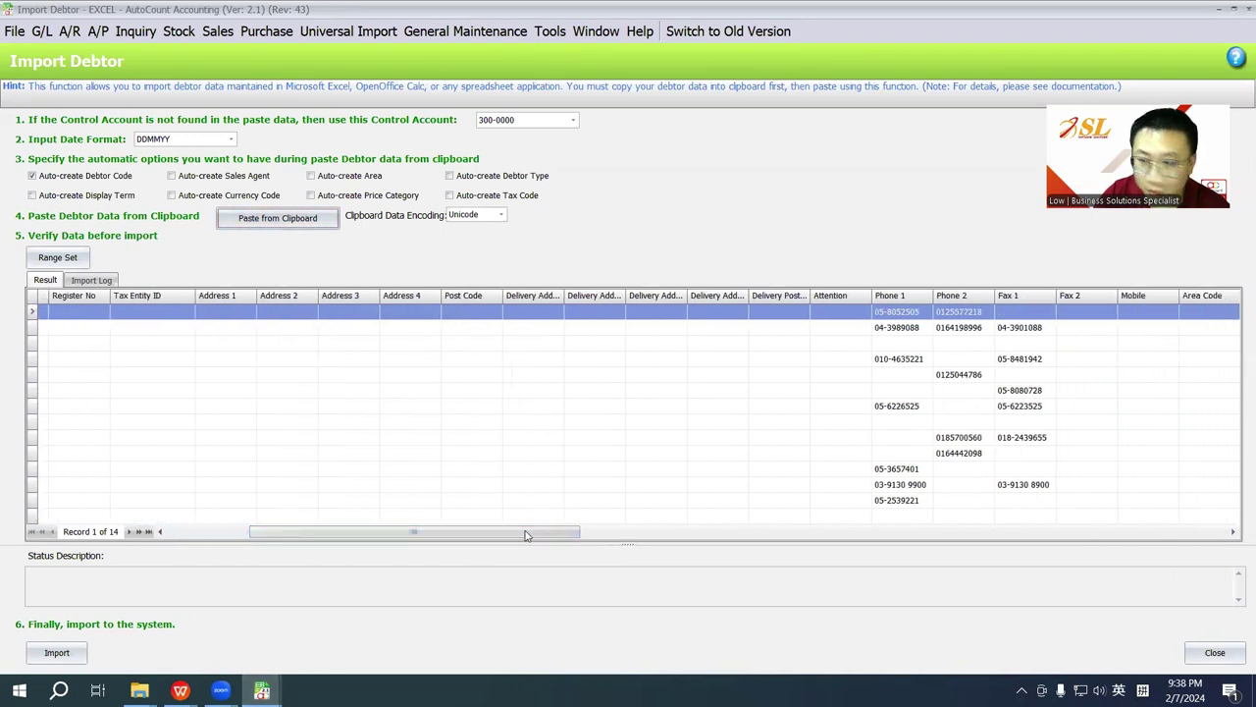
click(56, 652)
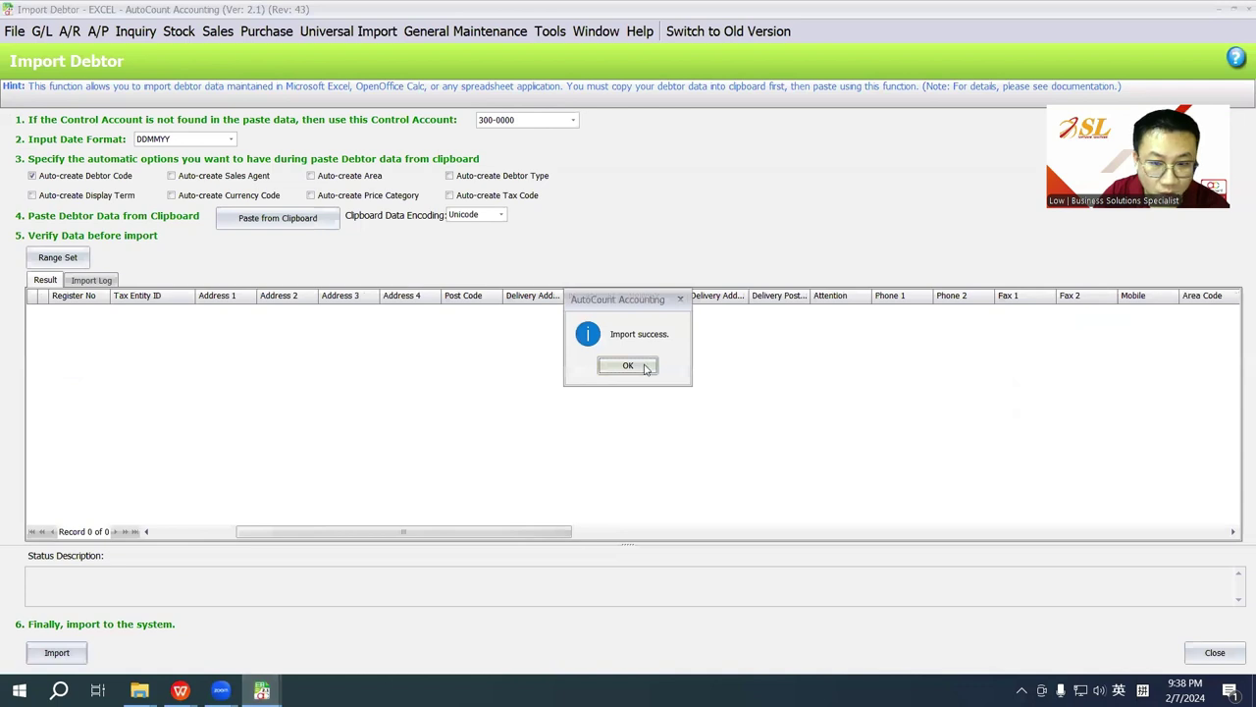
click(628, 365)
Step: Add the Phone 2 and Fax 1 columns to the Debtor Maintenance list via Column Chooser
click(68, 30)
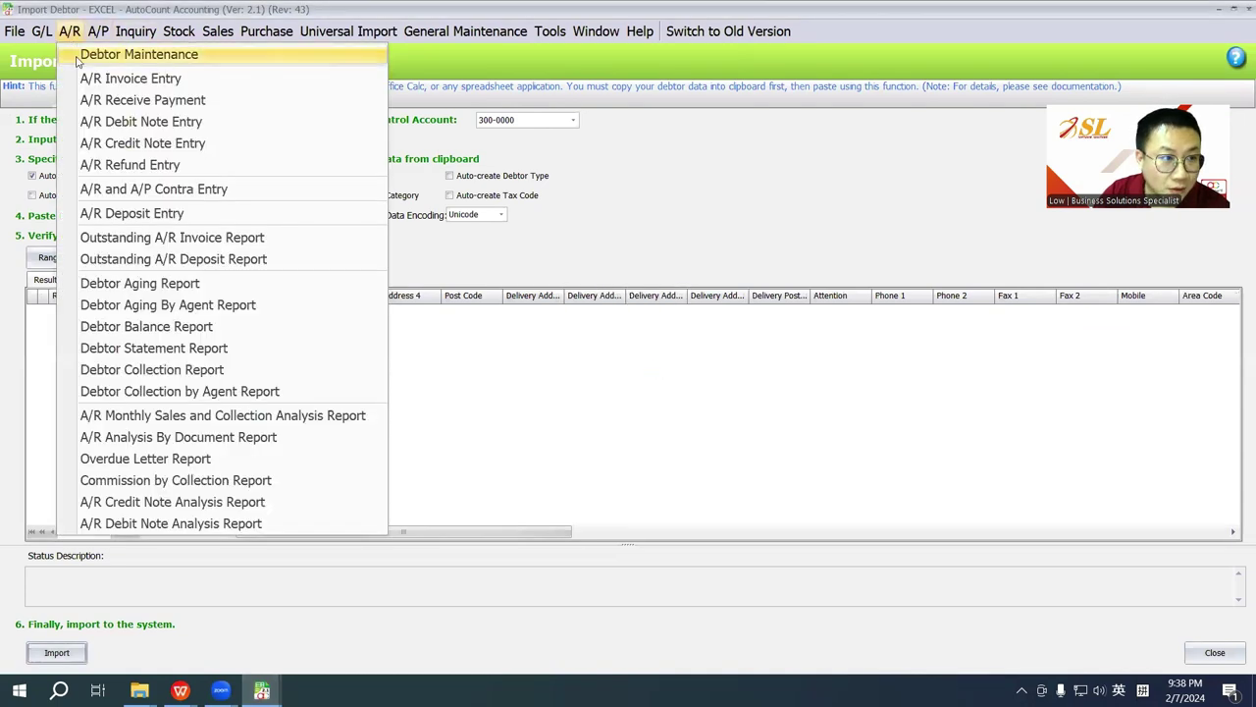
click(79, 57)
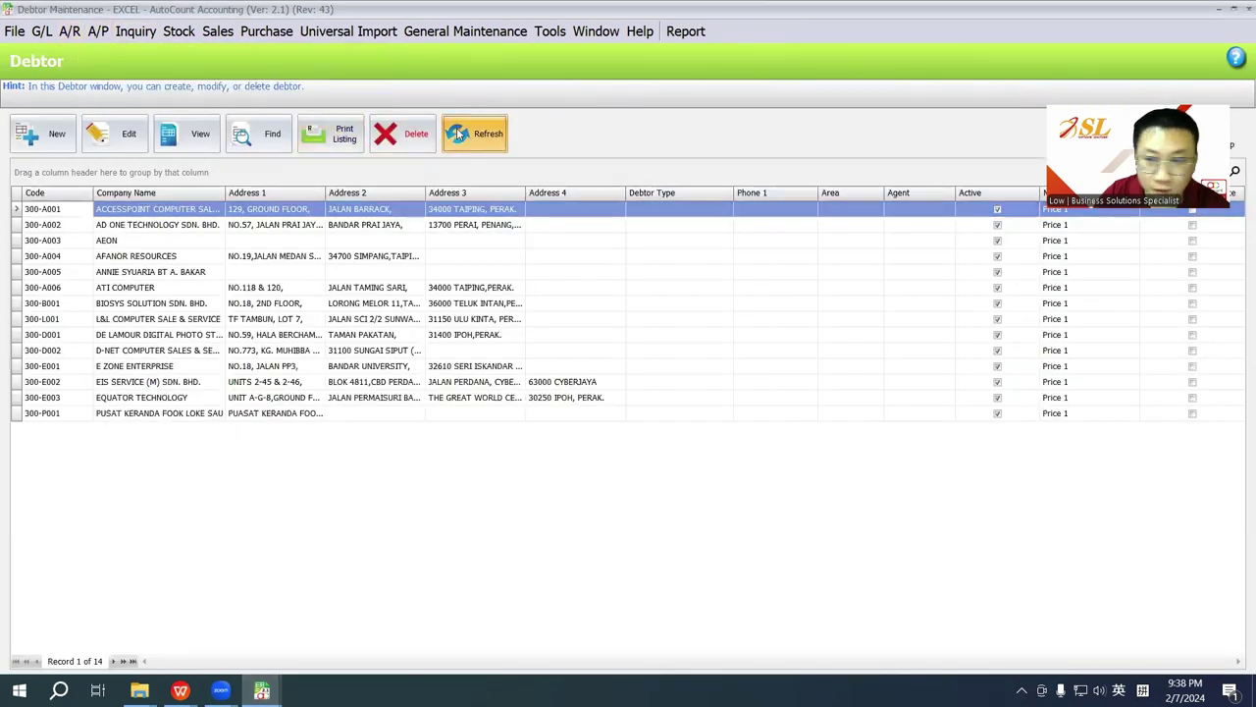
right_click(849, 196)
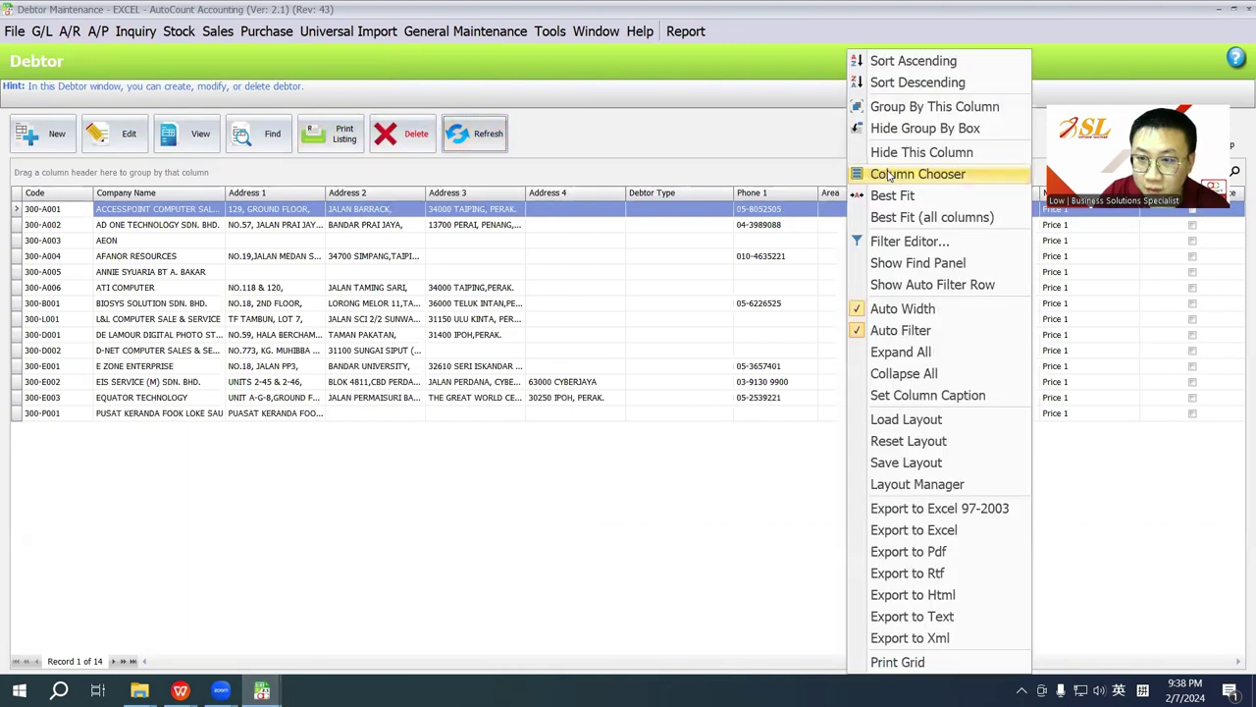
click(888, 174)
scroll(1077, 585, down, 2)
scroll(1076, 594, down, 2)
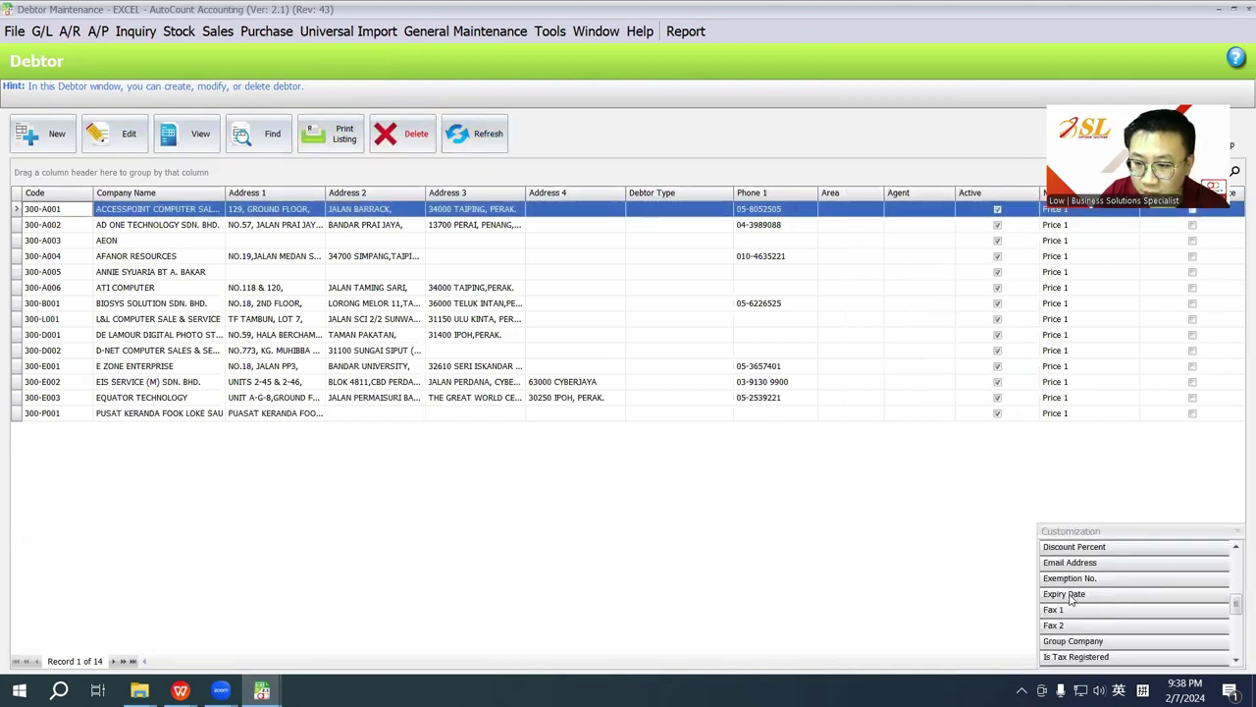
drag(1057, 610, 844, 202)
scroll(1094, 581, down, 3)
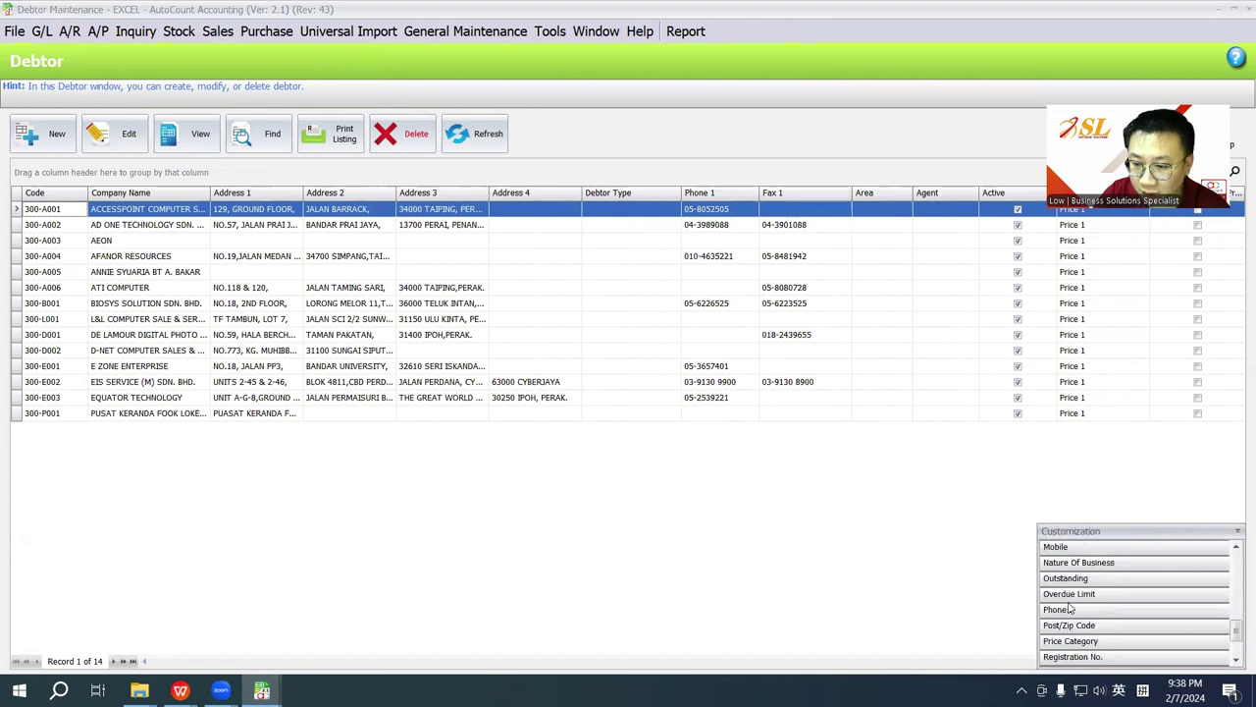
drag(1069, 610, 761, 194)
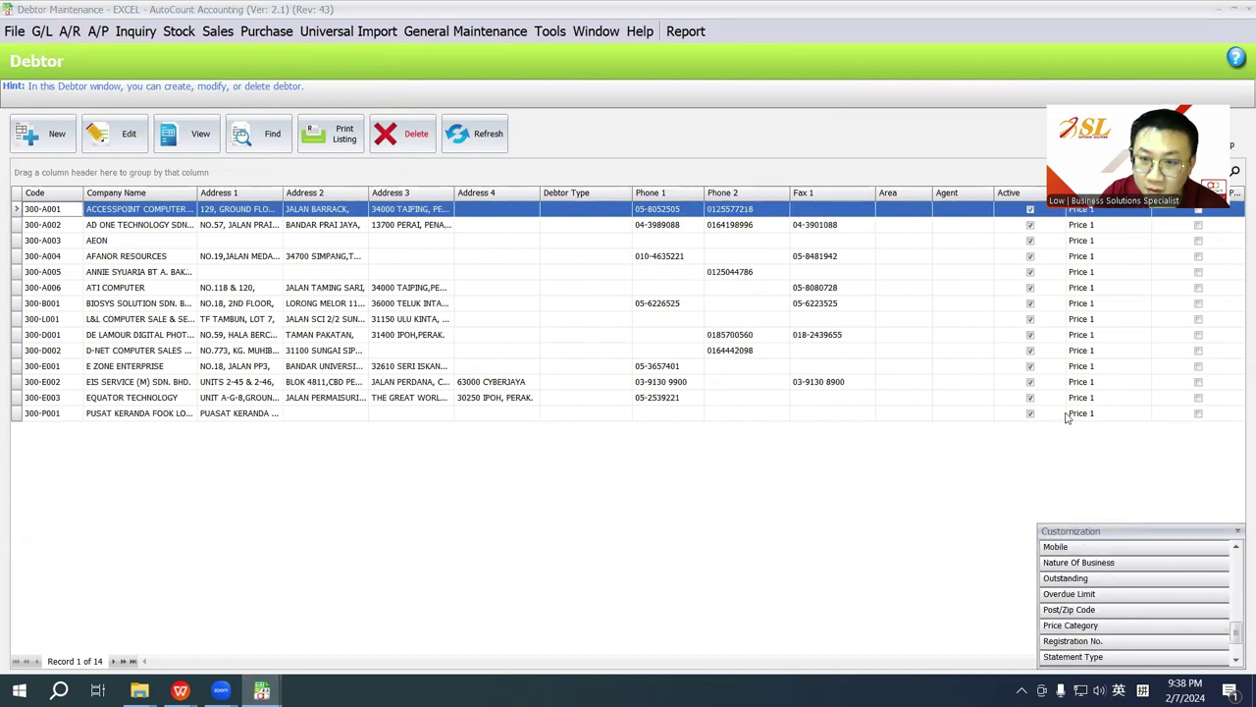
click(1237, 532)
Step: Save the current debtor list layout as the default layout named 'Debtor'
click(77, 192)
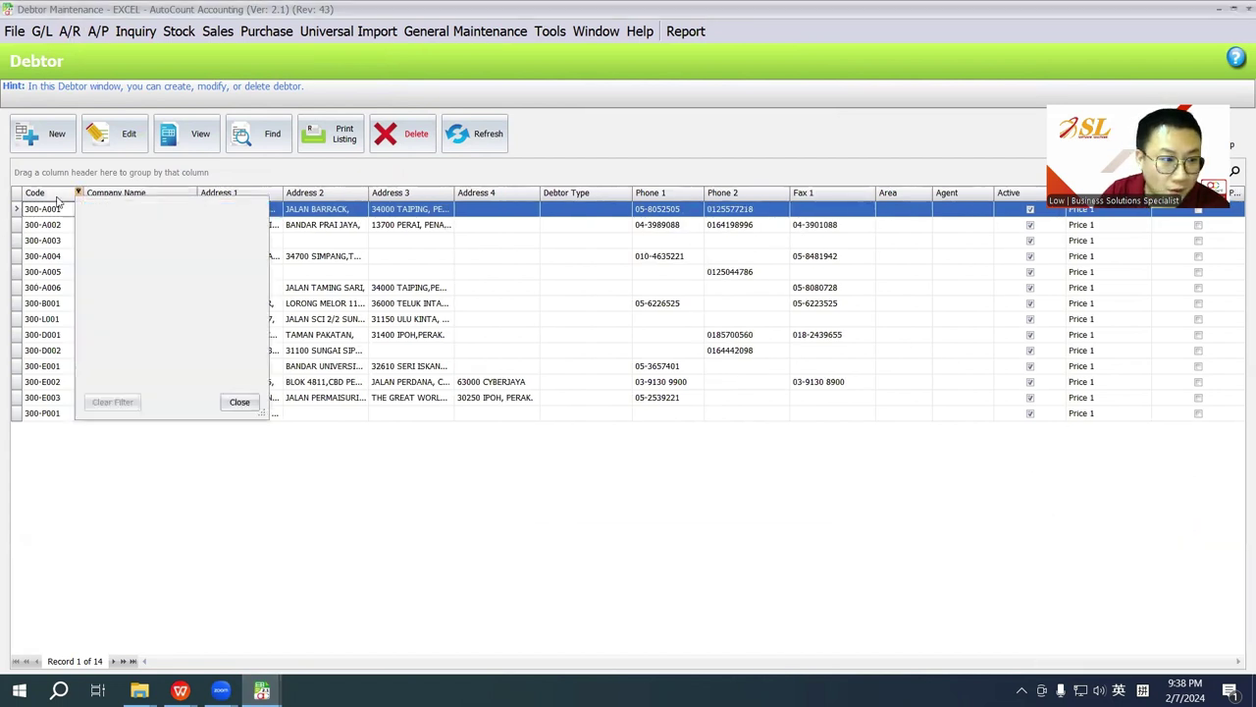
click(54, 194)
click(56, 194)
click(57, 194)
right_click(59, 196)
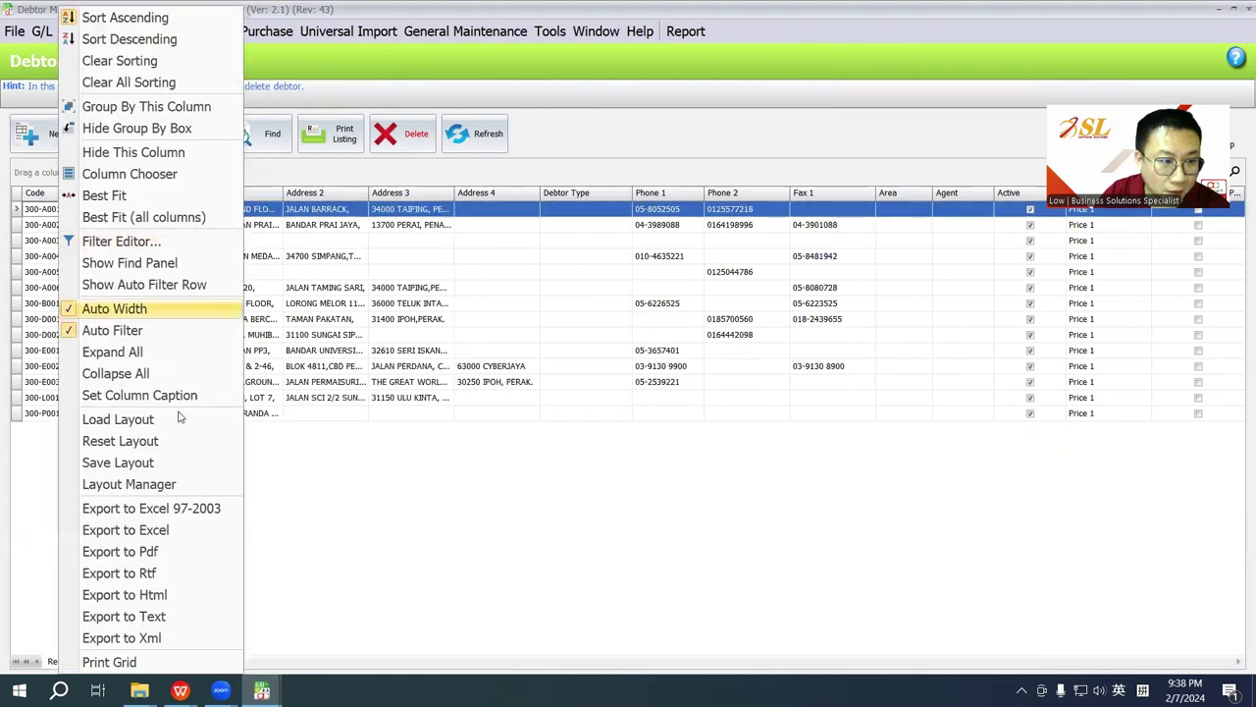
click(163, 465)
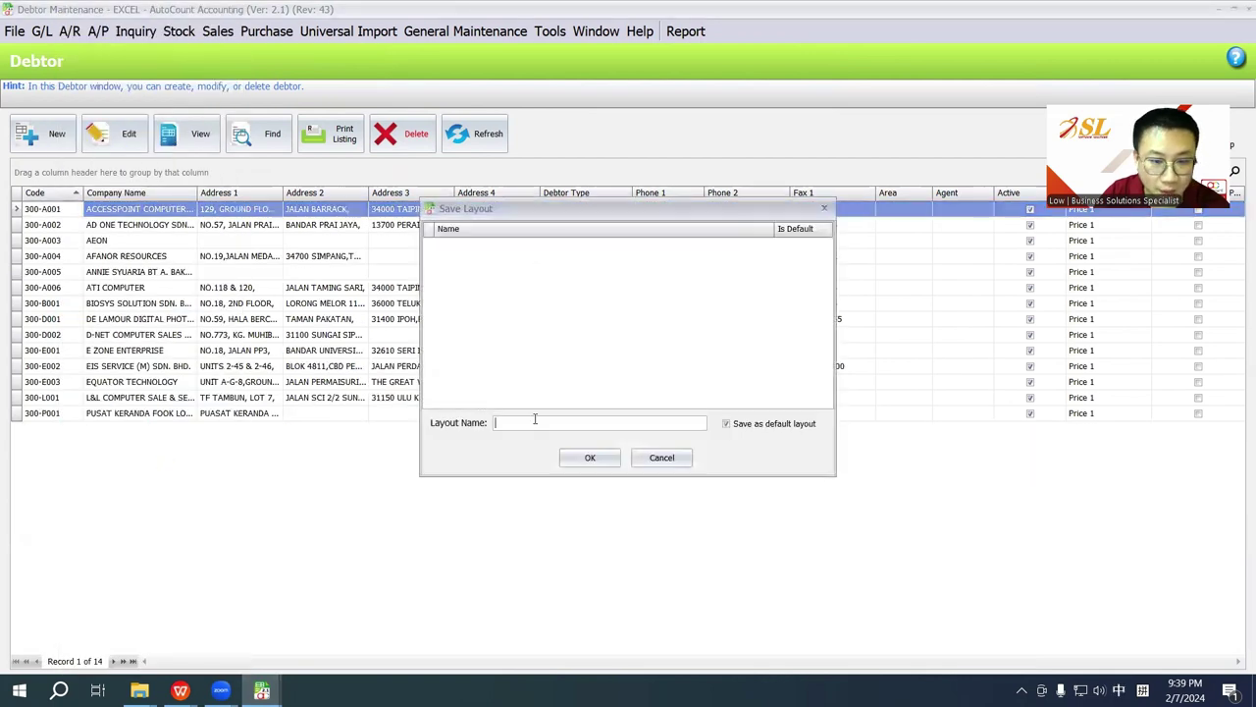
text(Debtor)
key(shift)
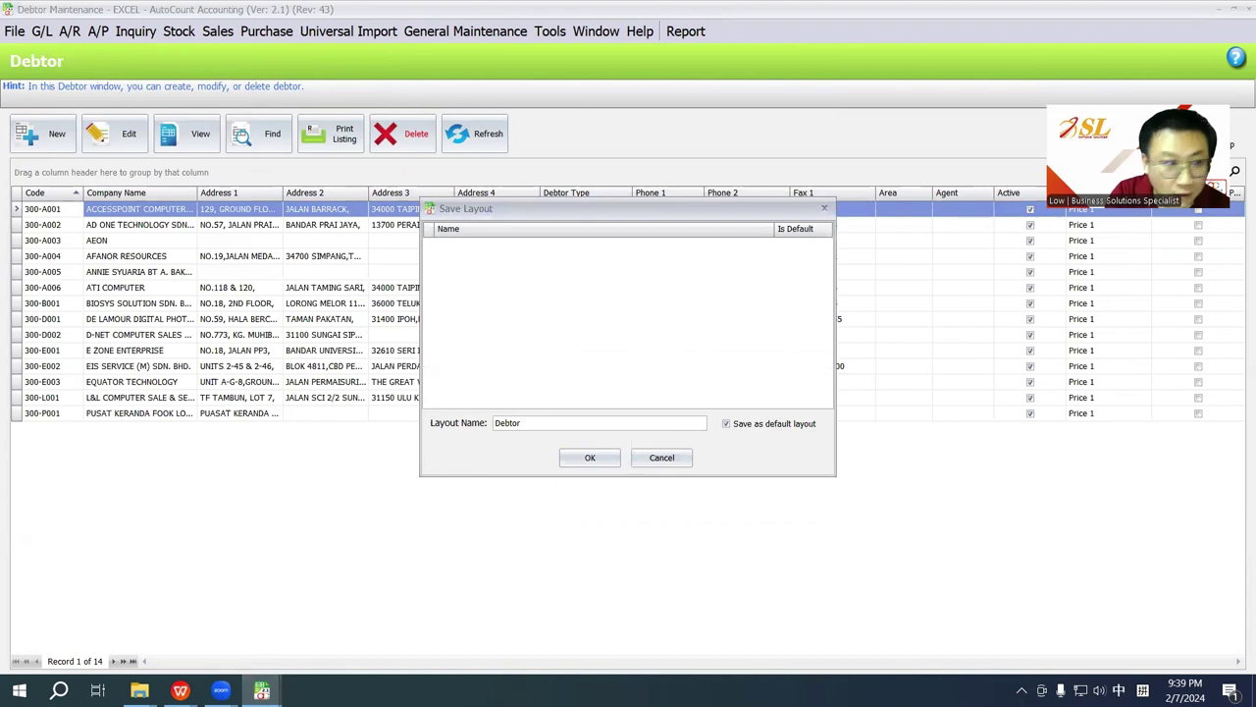
click(590, 457)
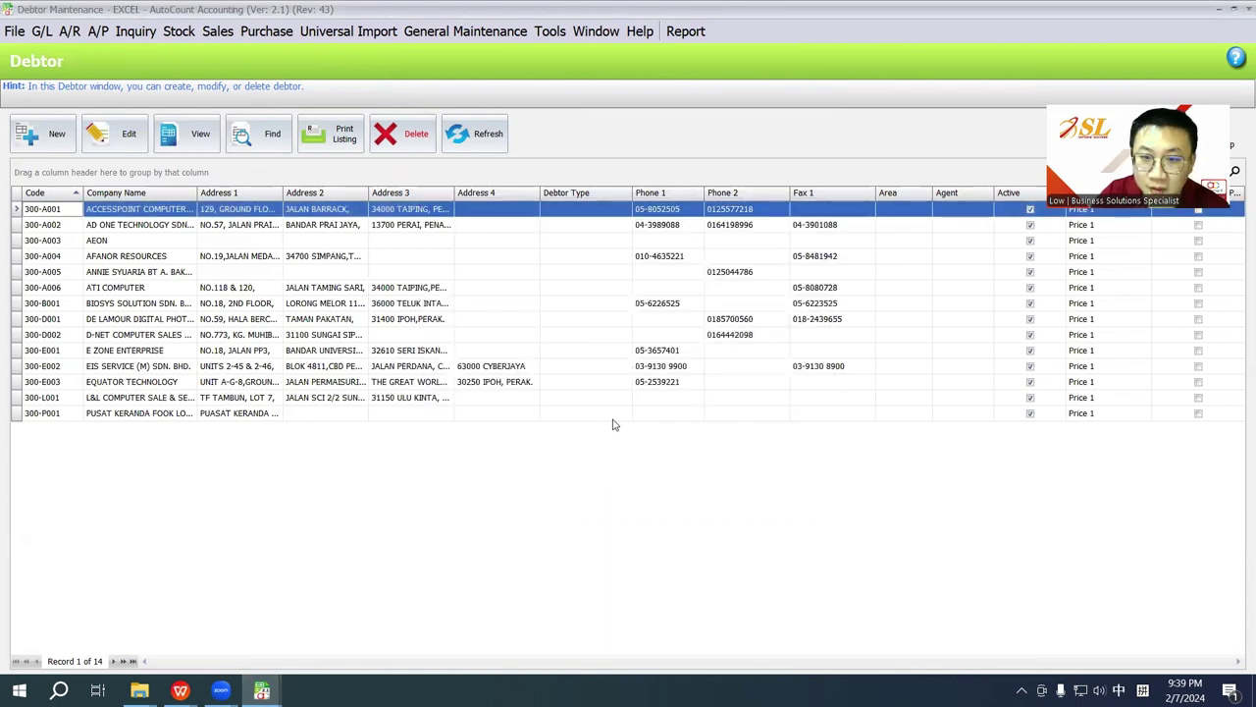
Step: Widen the Address 3 and Company Name columns to show full values
click(1237, 9)
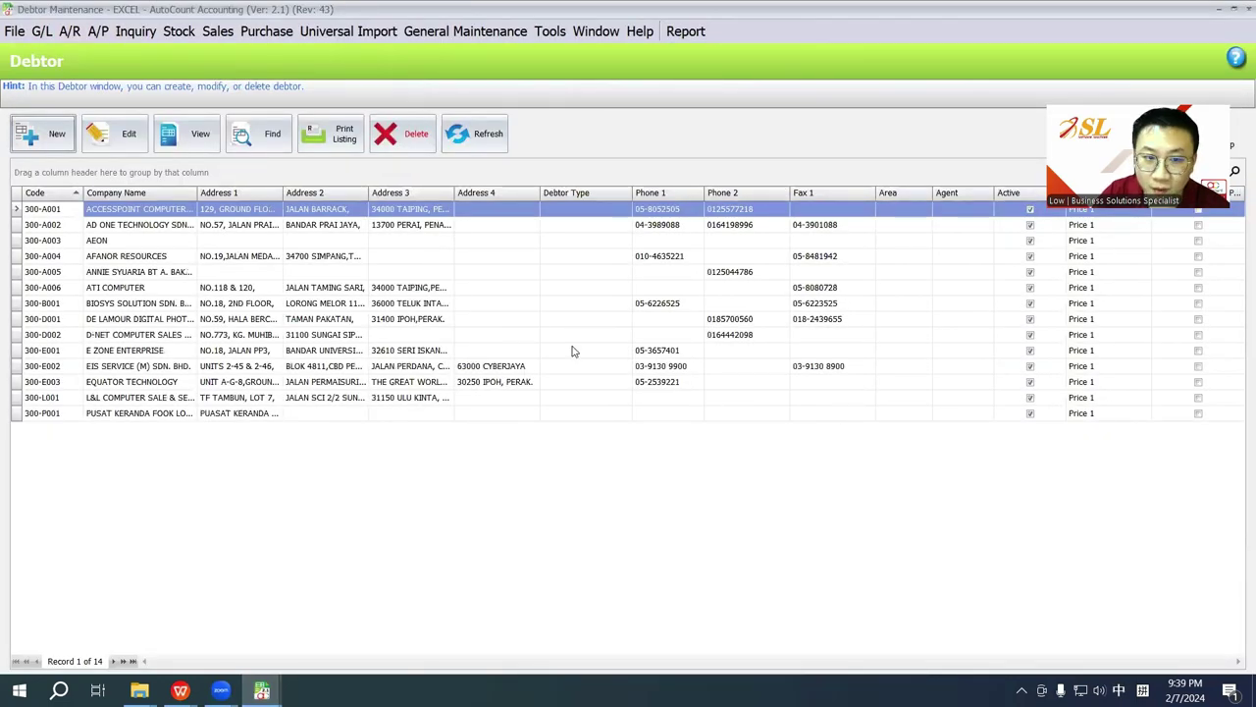
drag(454, 197, 519, 196)
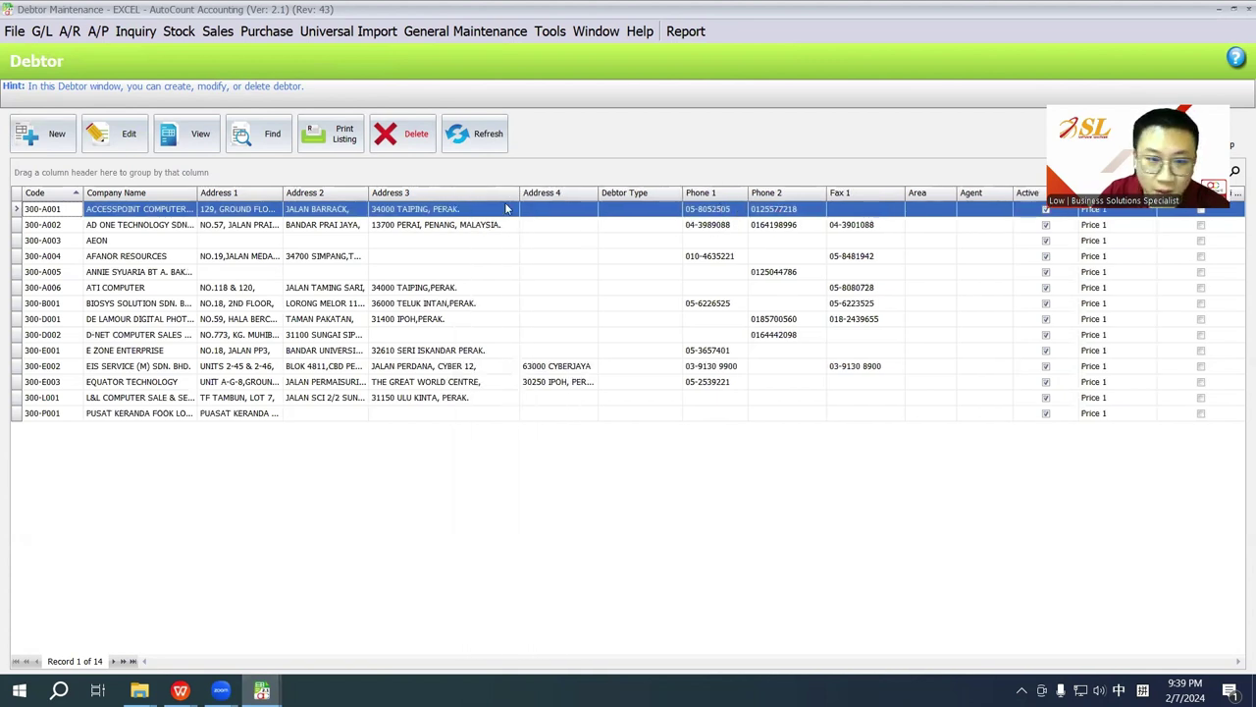
drag(519, 194, 522, 194)
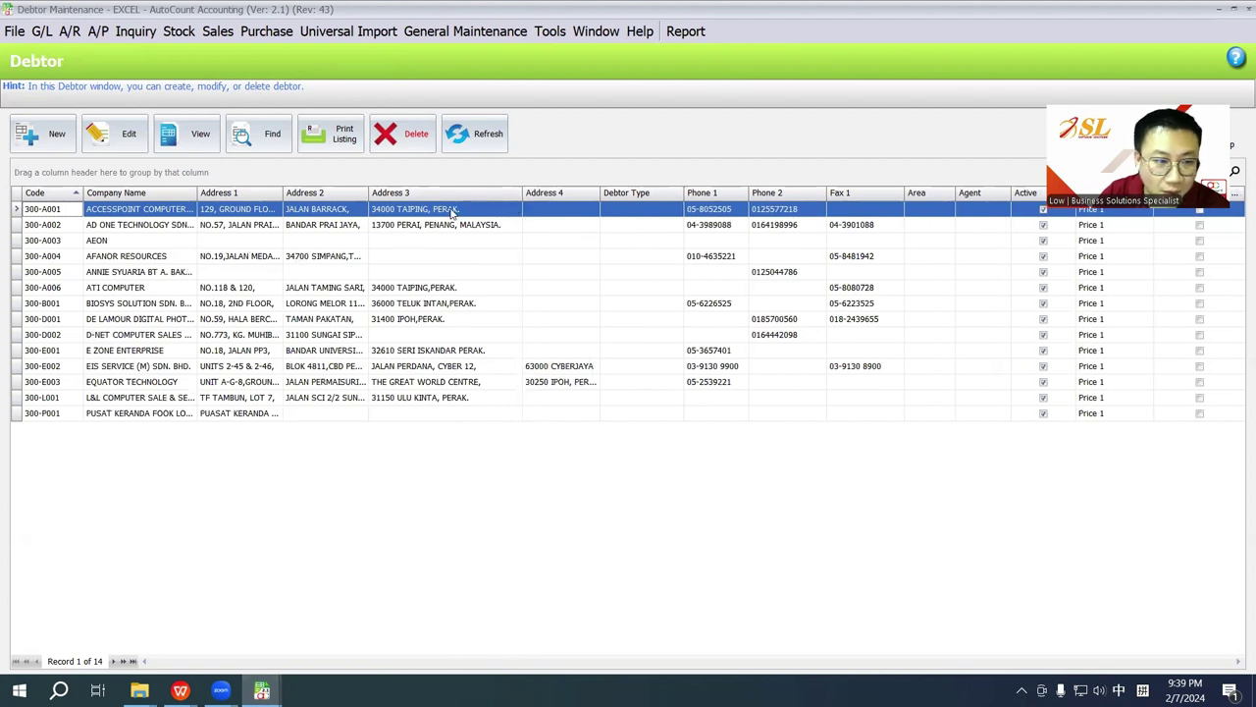
drag(197, 194, 297, 195)
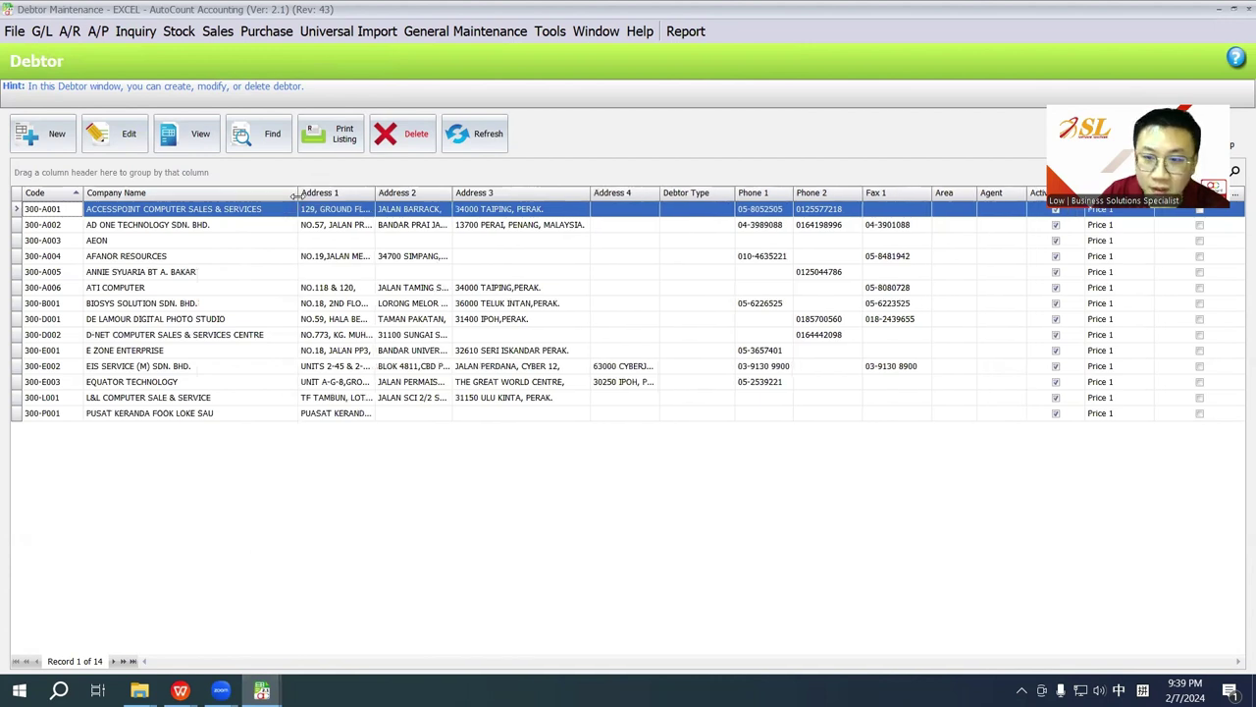
Step: Review debtor 300-A001's address fields, then bring customer.xls to the front
click(246, 243)
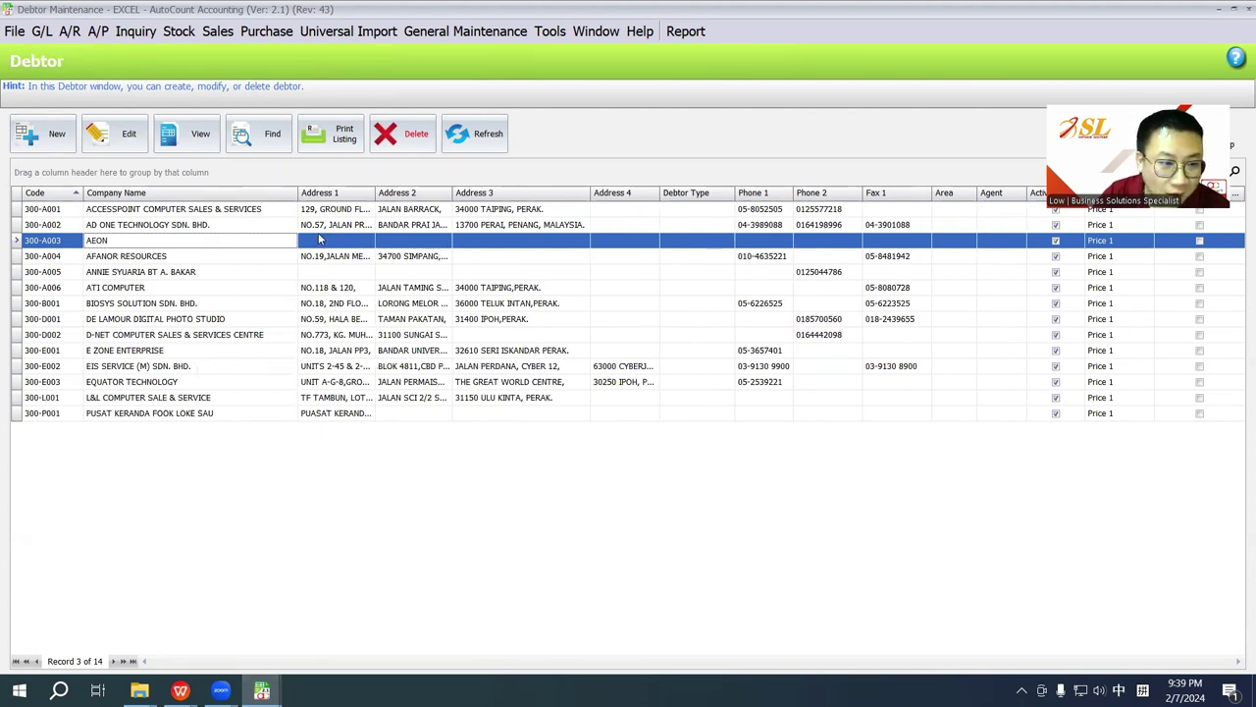
click(182, 210)
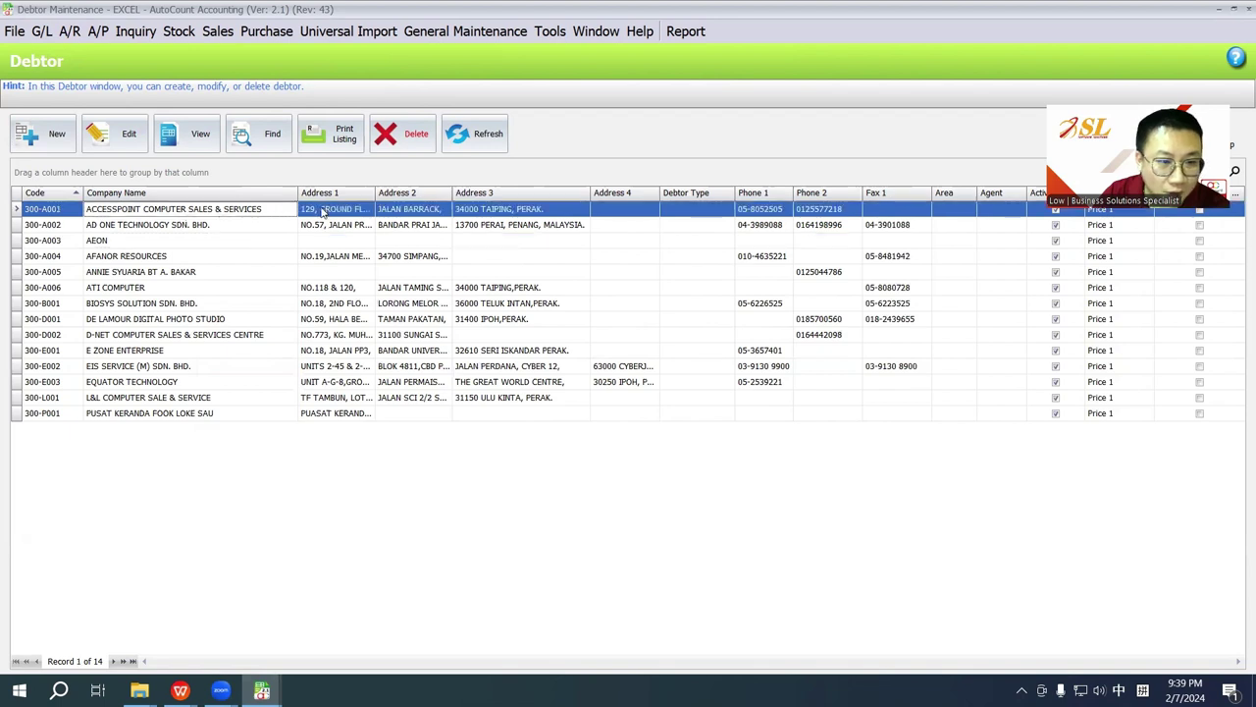
click(389, 212)
click(473, 212)
click(620, 212)
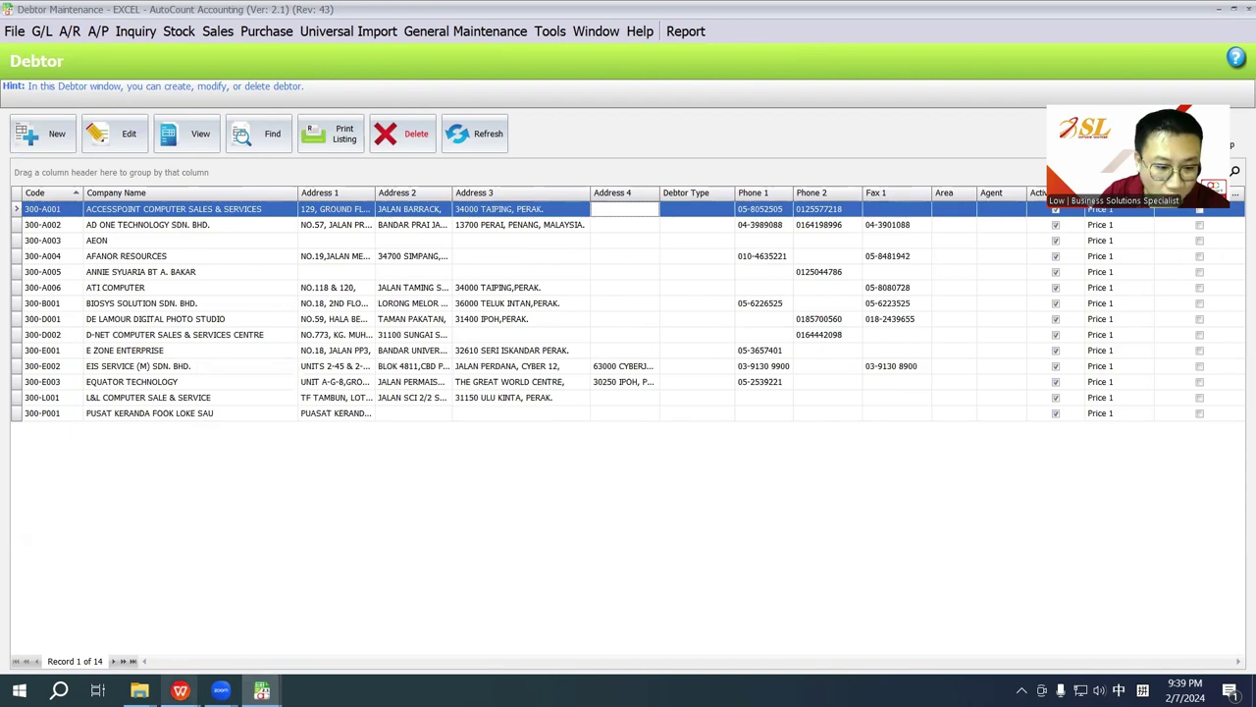
mouse_move(261, 690)
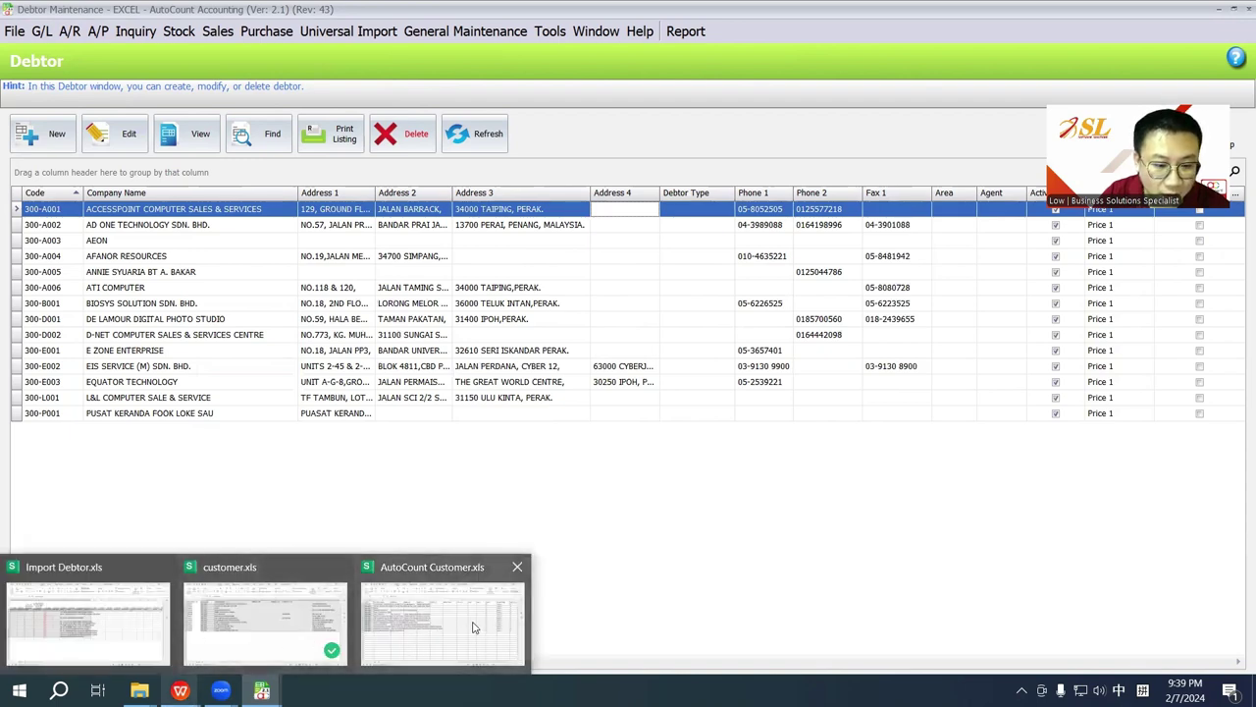
click(260, 623)
click(149, 407)
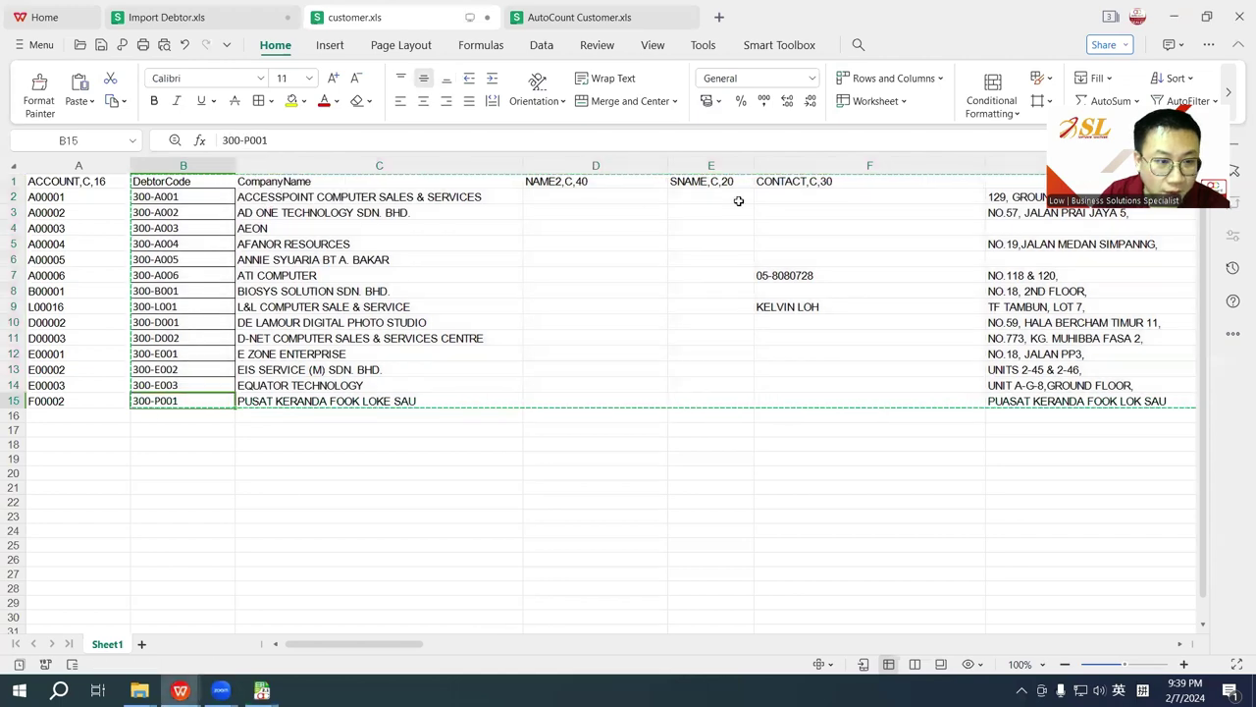
click(993, 198)
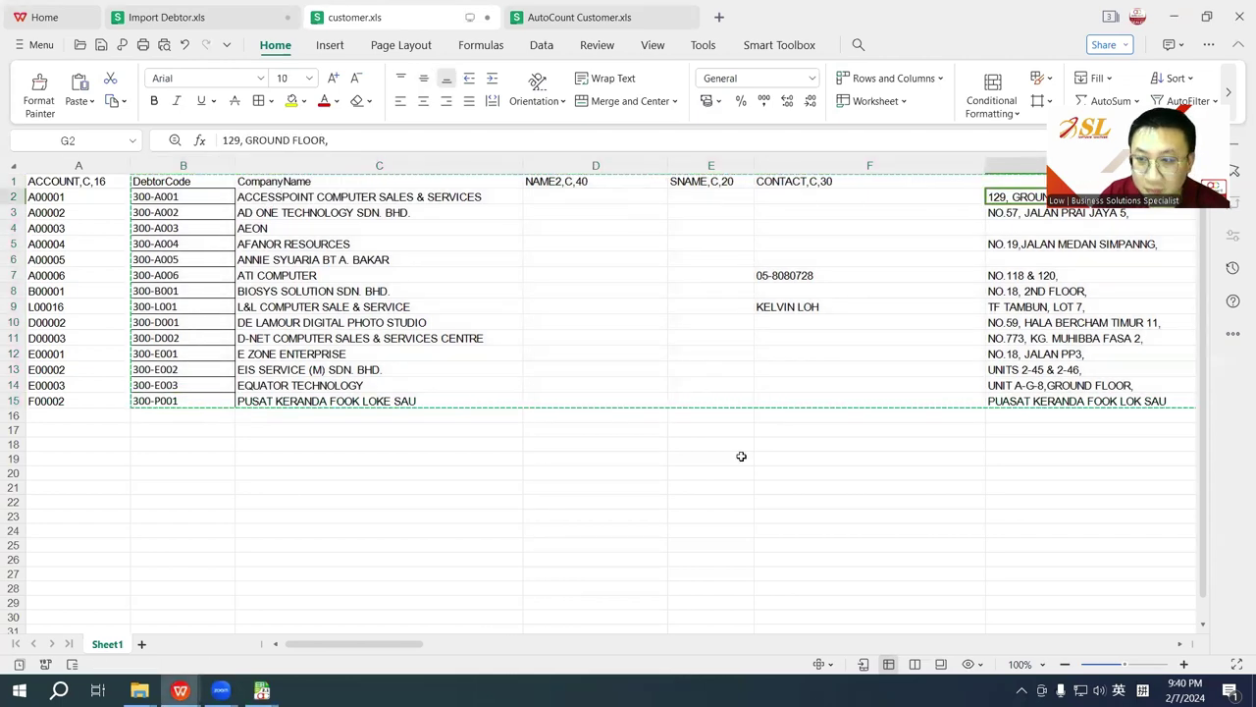
drag(340, 645, 410, 651)
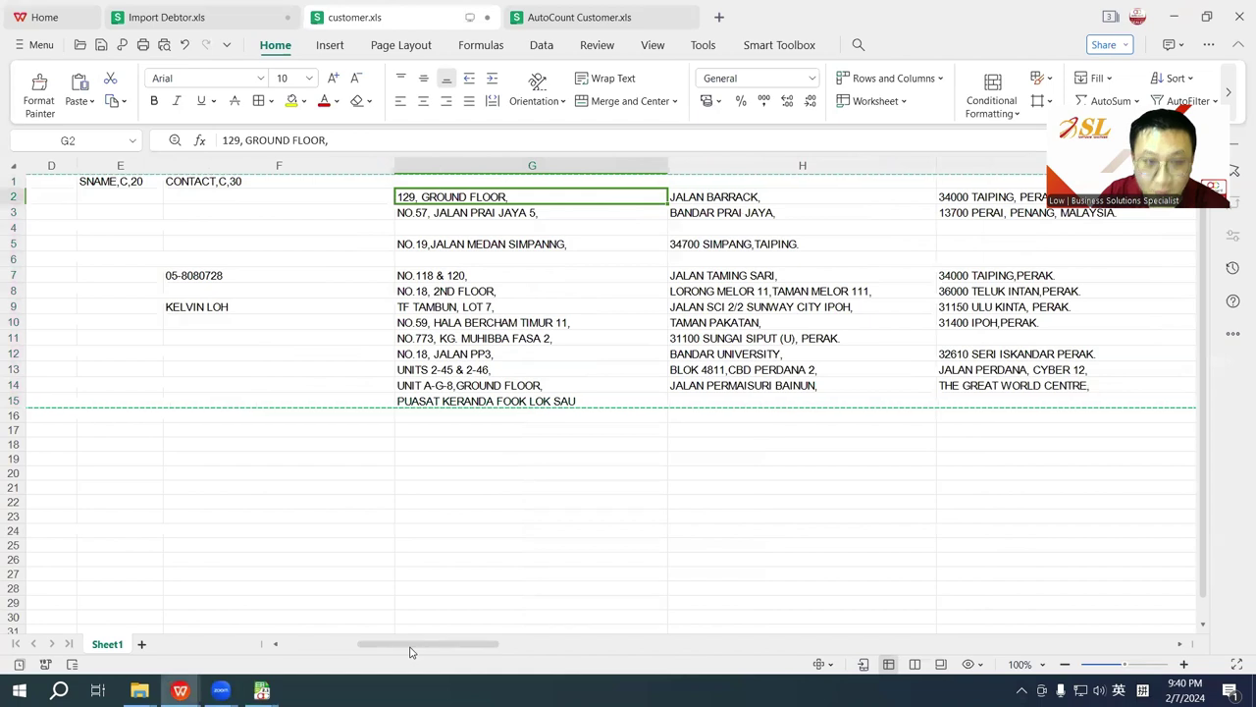
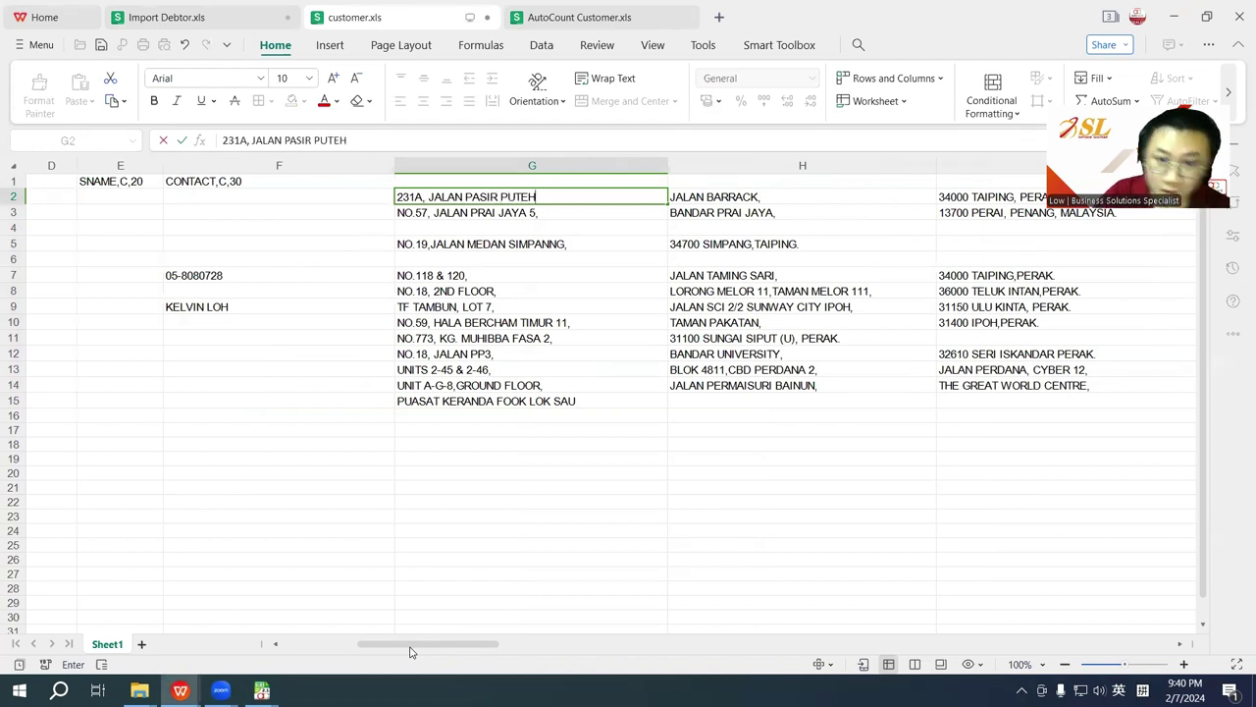
key(Tab)
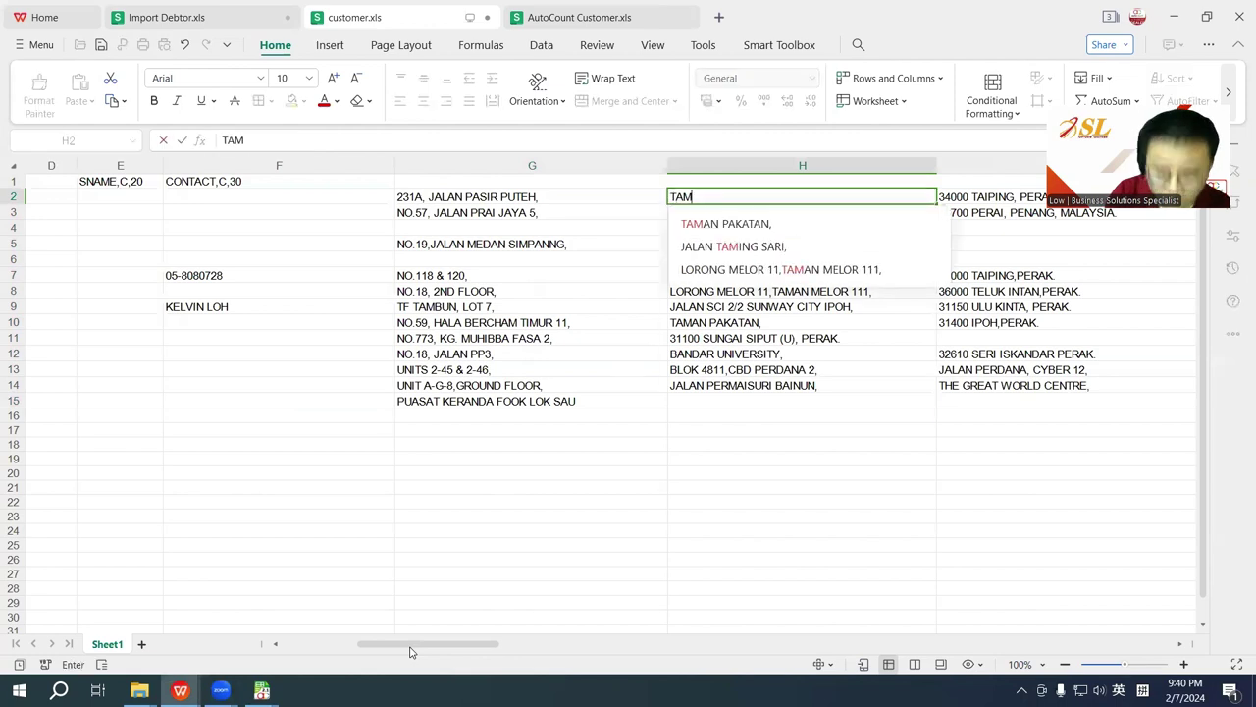
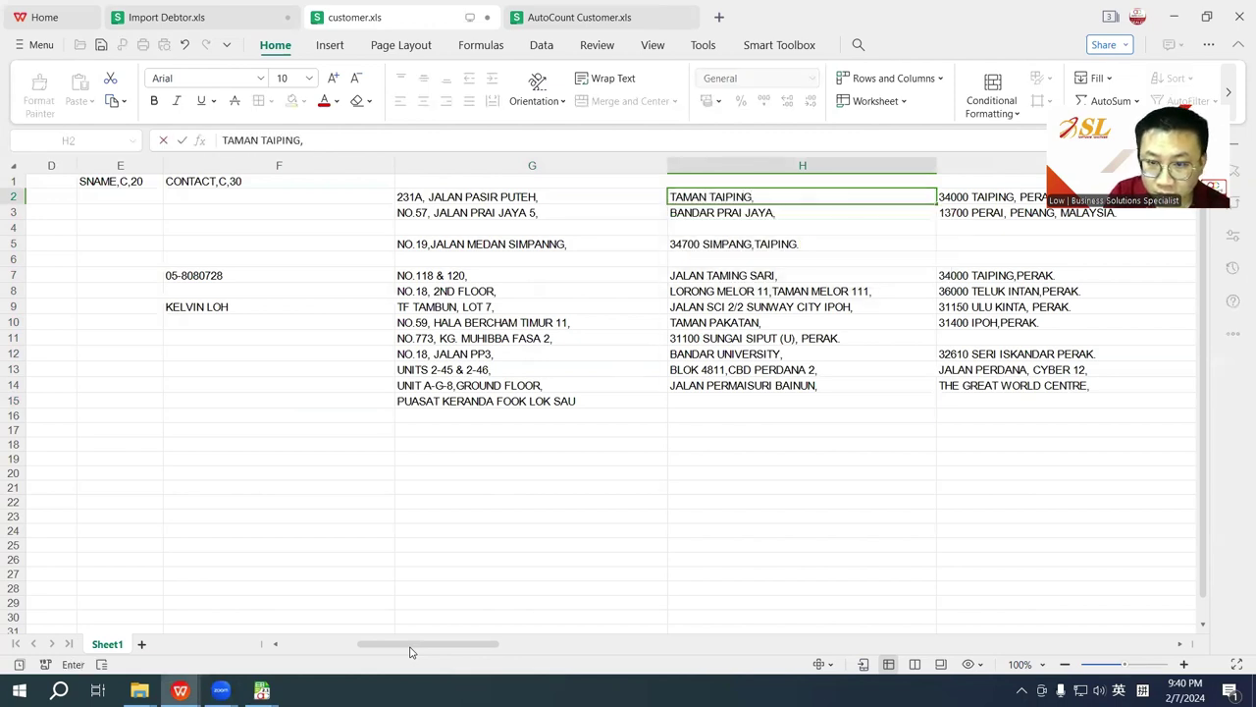
key(Tab)
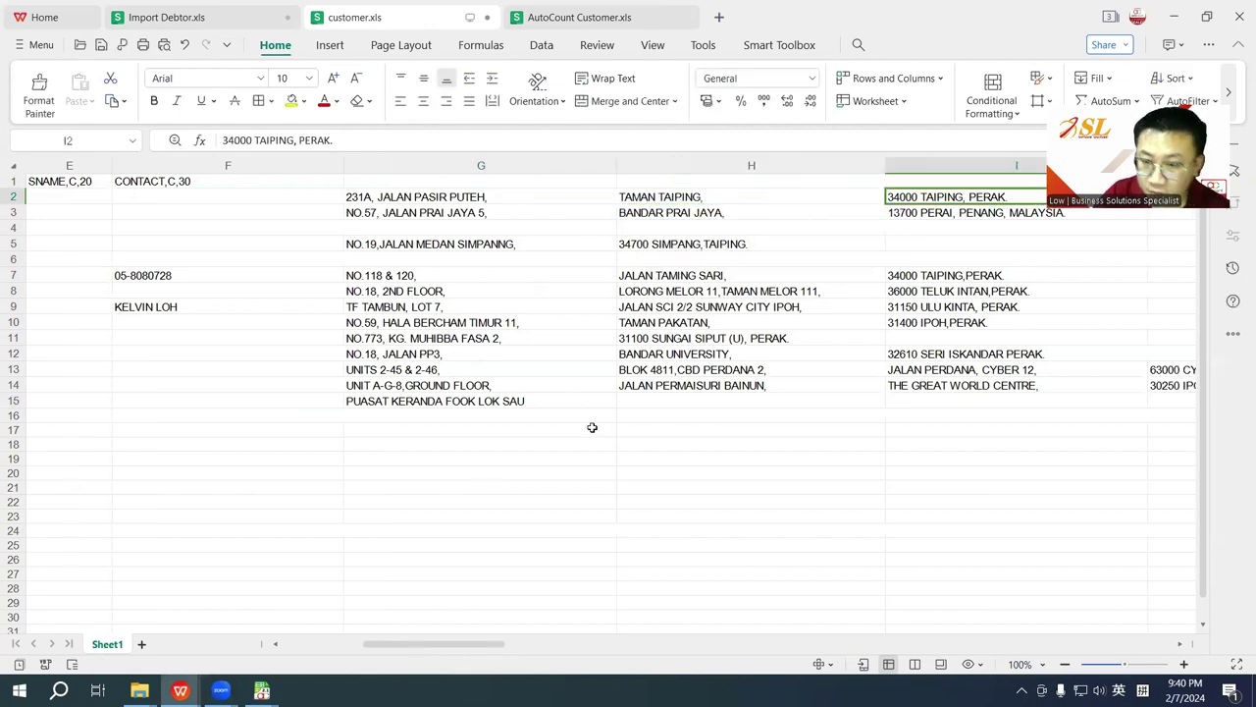
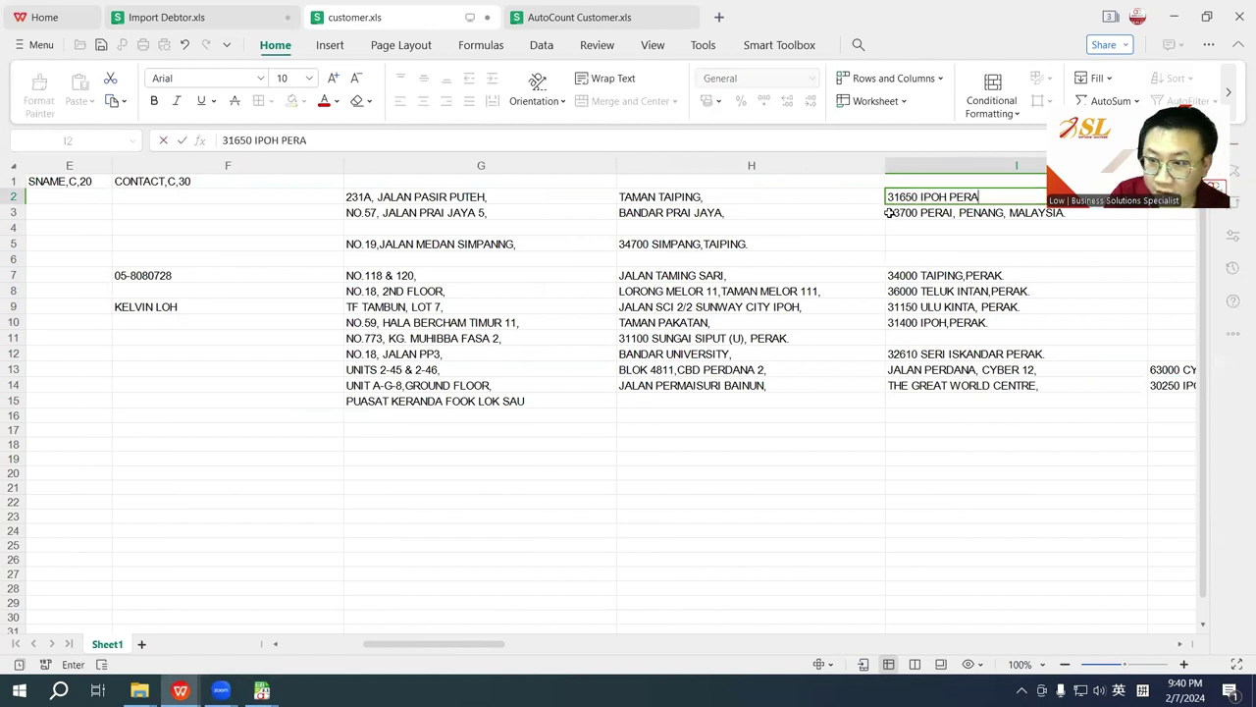
Step: Label the address columns Address1 to Address4 by filling G1 across to J1
click(487, 182)
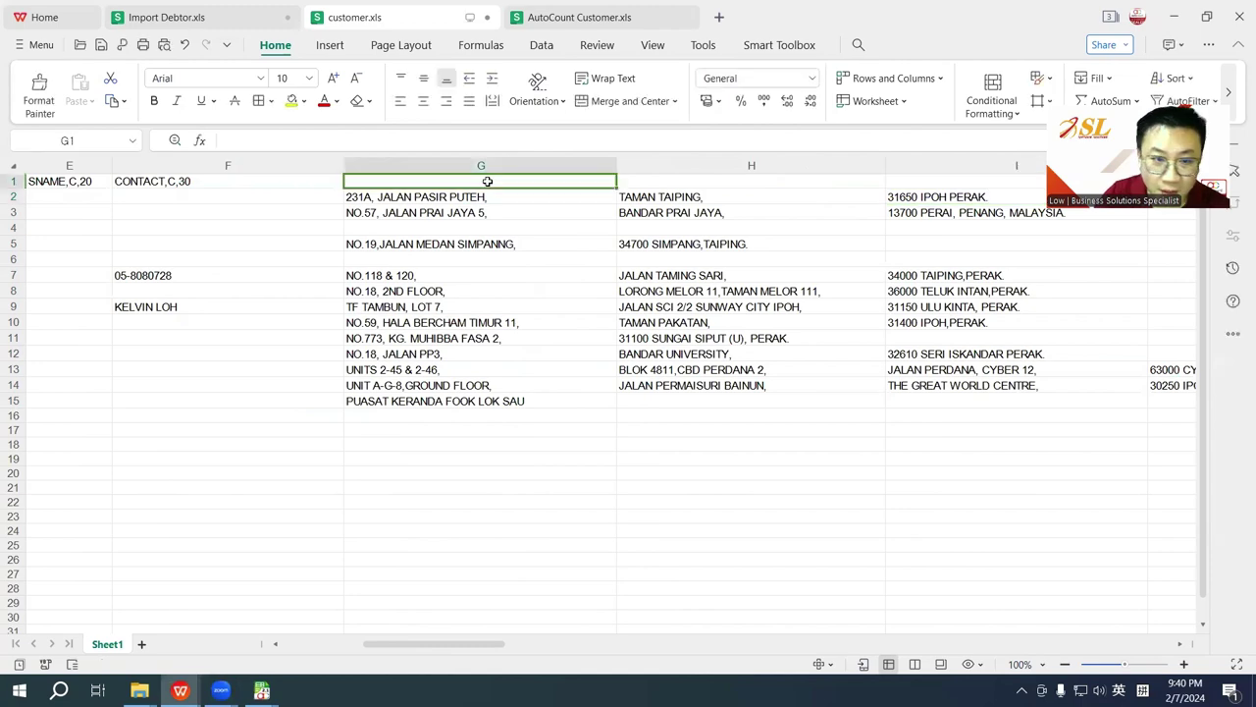
text(Adrees)
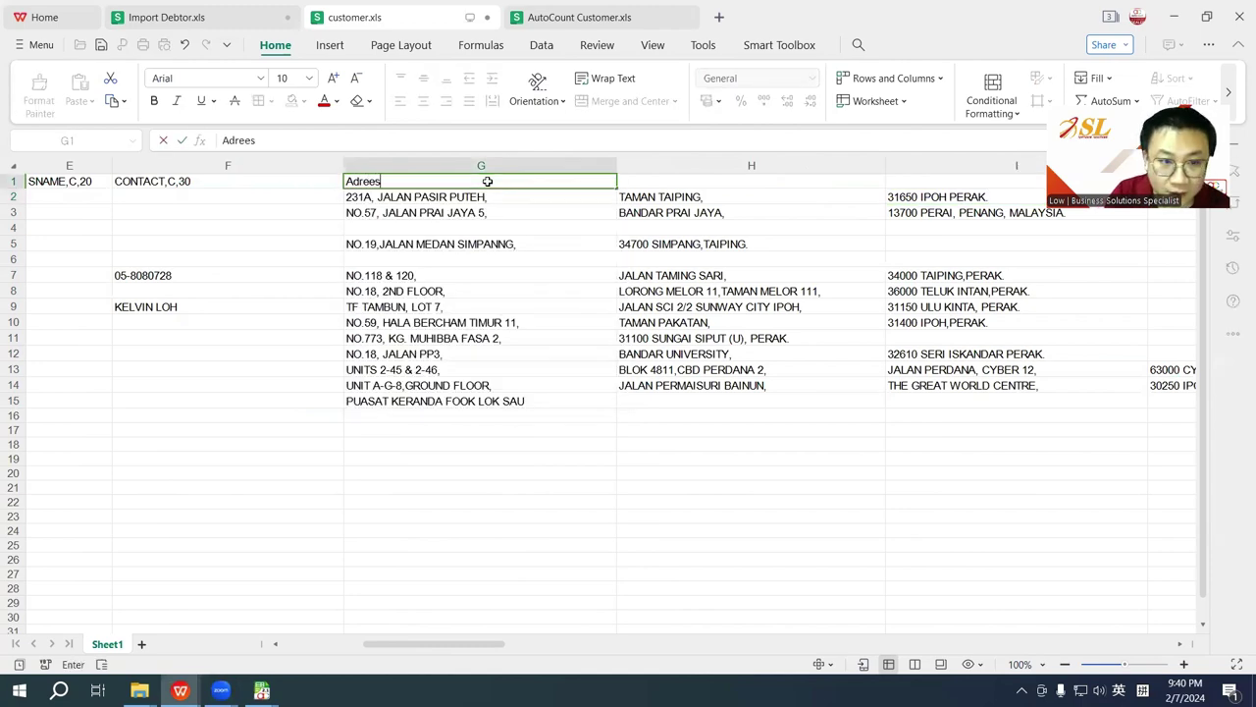
key(BackSpace)
key(BackSpace)
text(dress1)
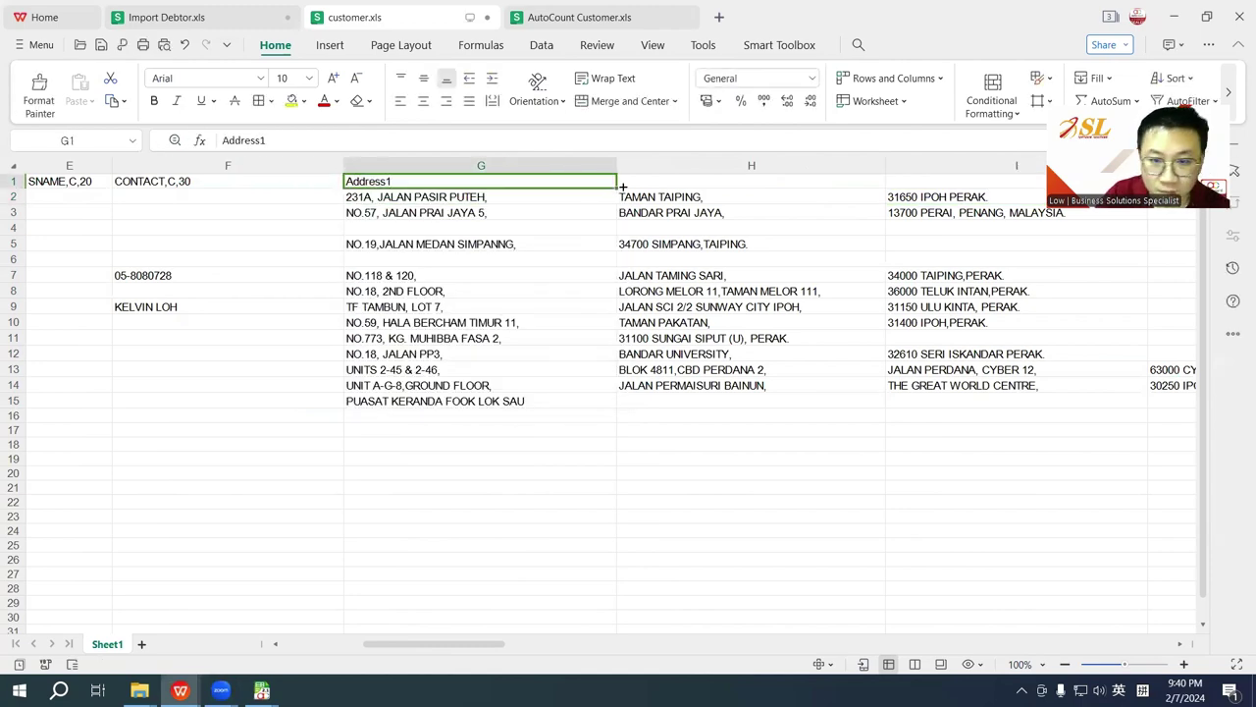
drag(616, 188, 516, 213)
click(359, 642)
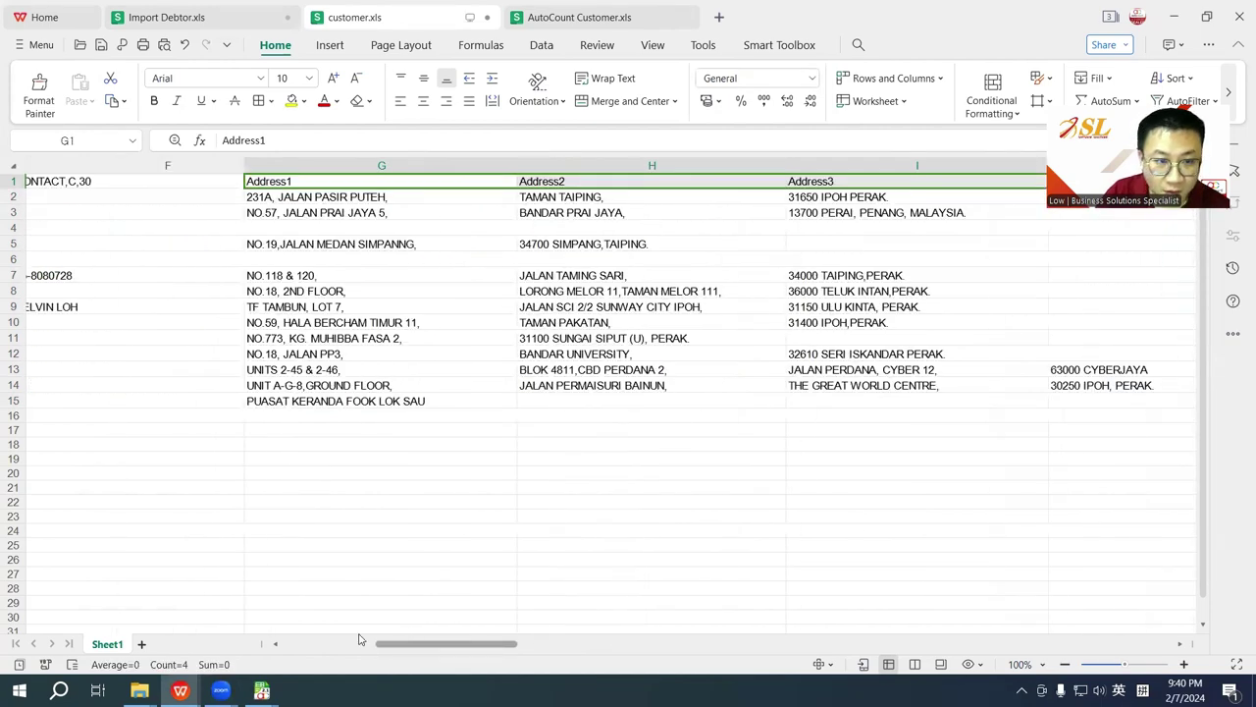
click(359, 639)
click(17, 212)
Step: Insert a blank row above row 3 and copy the header and first debtor rows B1:J2
right_click(18, 212)
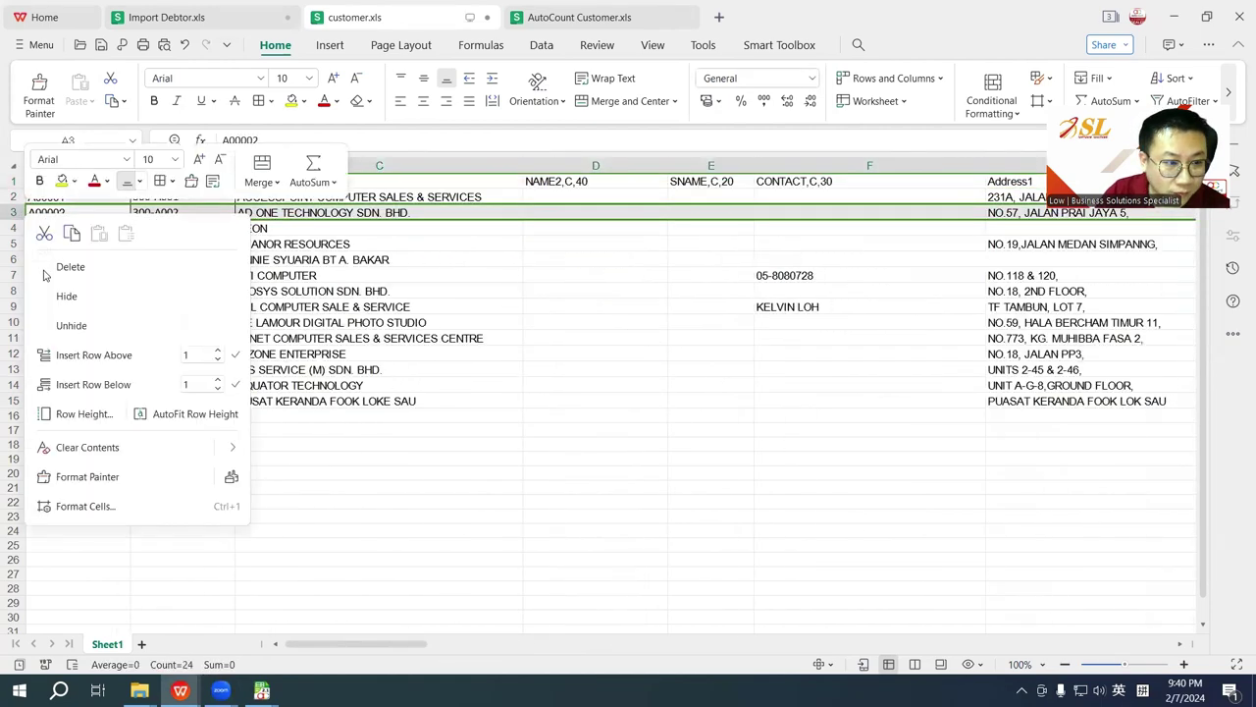
click(76, 355)
drag(187, 181, 633, 190)
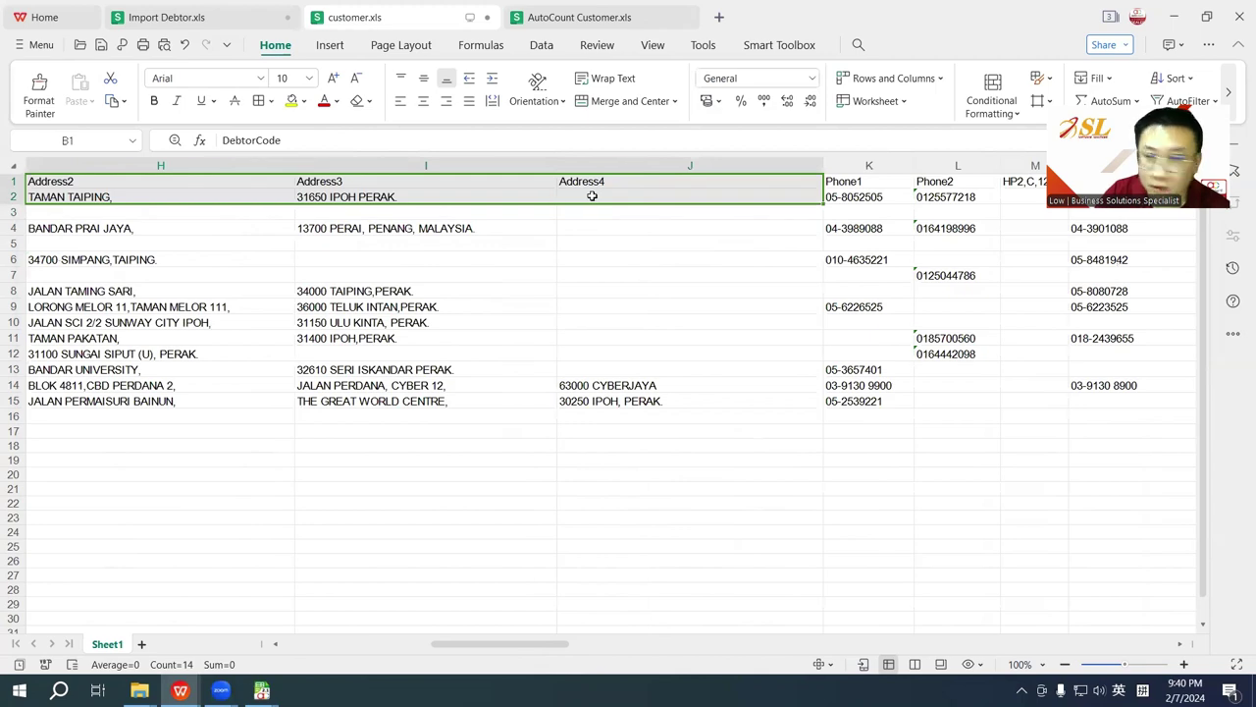
key(ctrl+c)
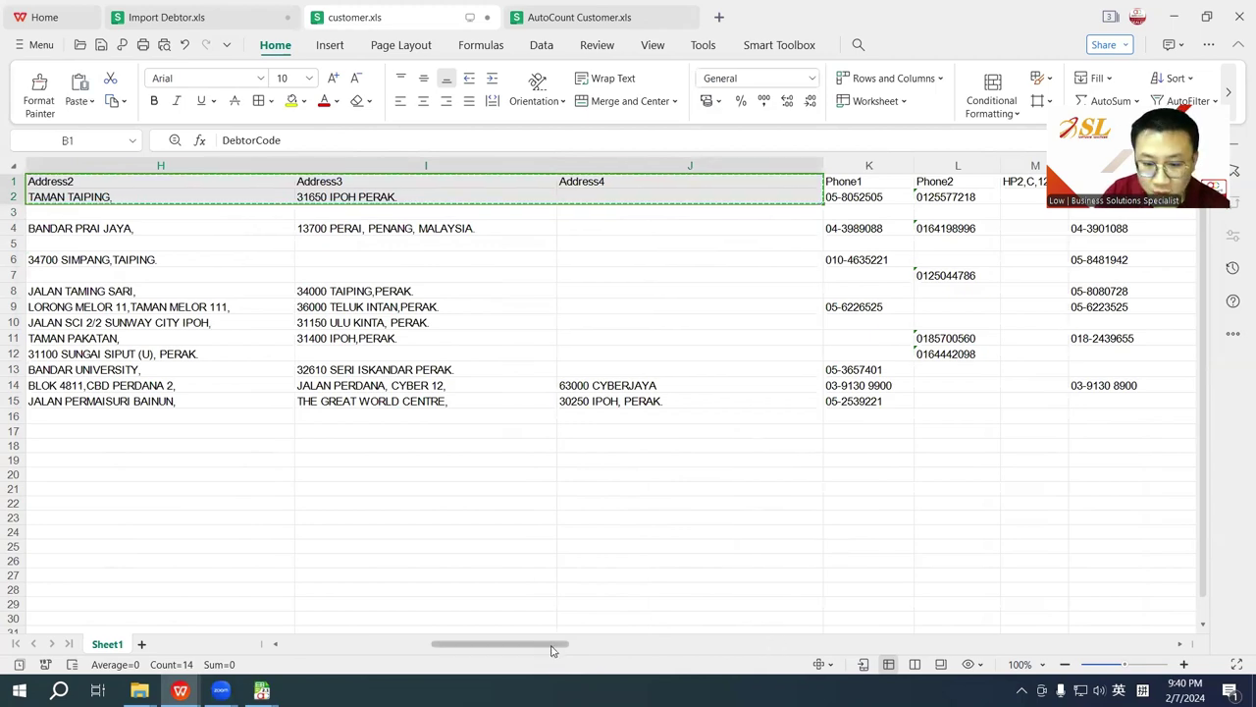
drag(547, 646, 402, 646)
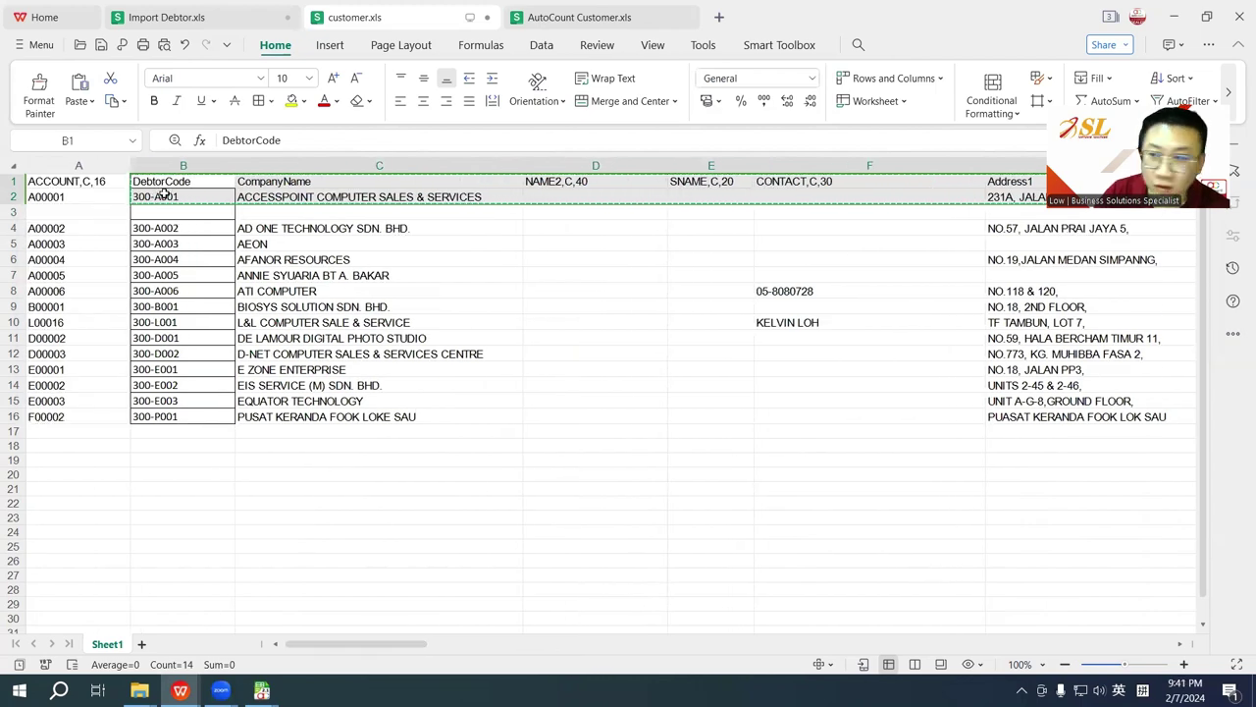
Step: Paste the copied 300-A001 row into Import Debtor as a single Update row
mouse_move(262, 690)
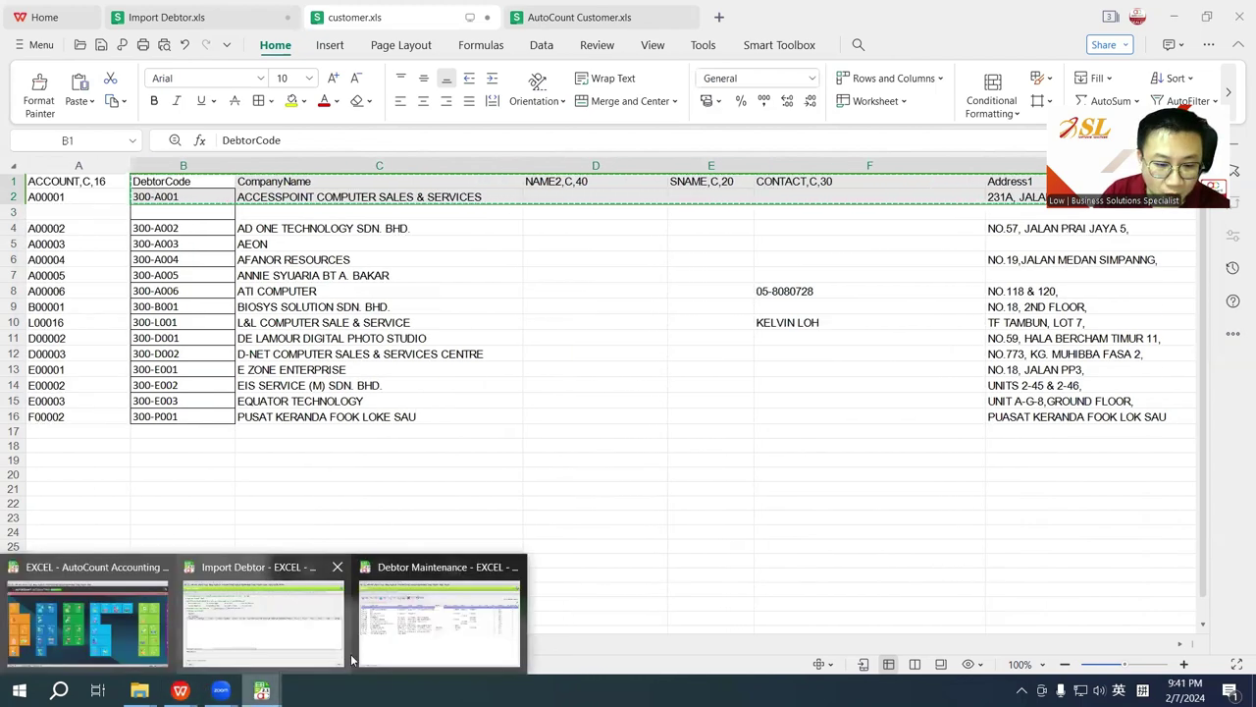
click(300, 638)
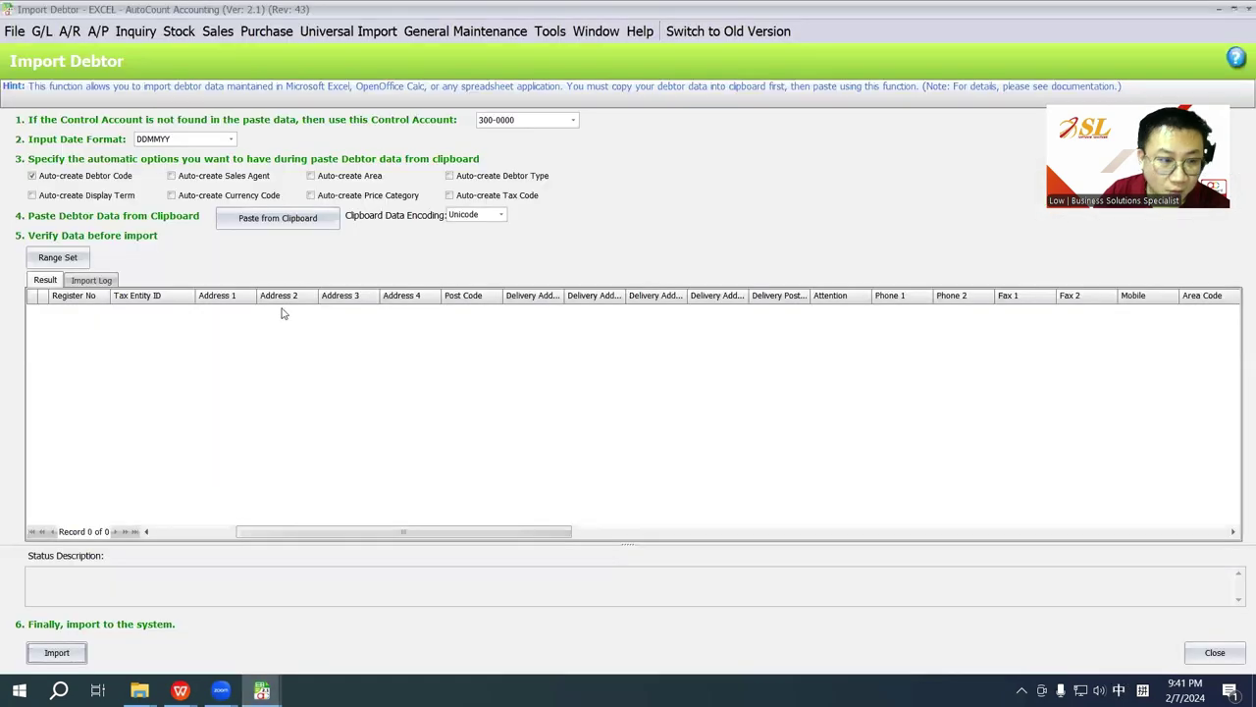
click(268, 210)
drag(234, 531, 115, 528)
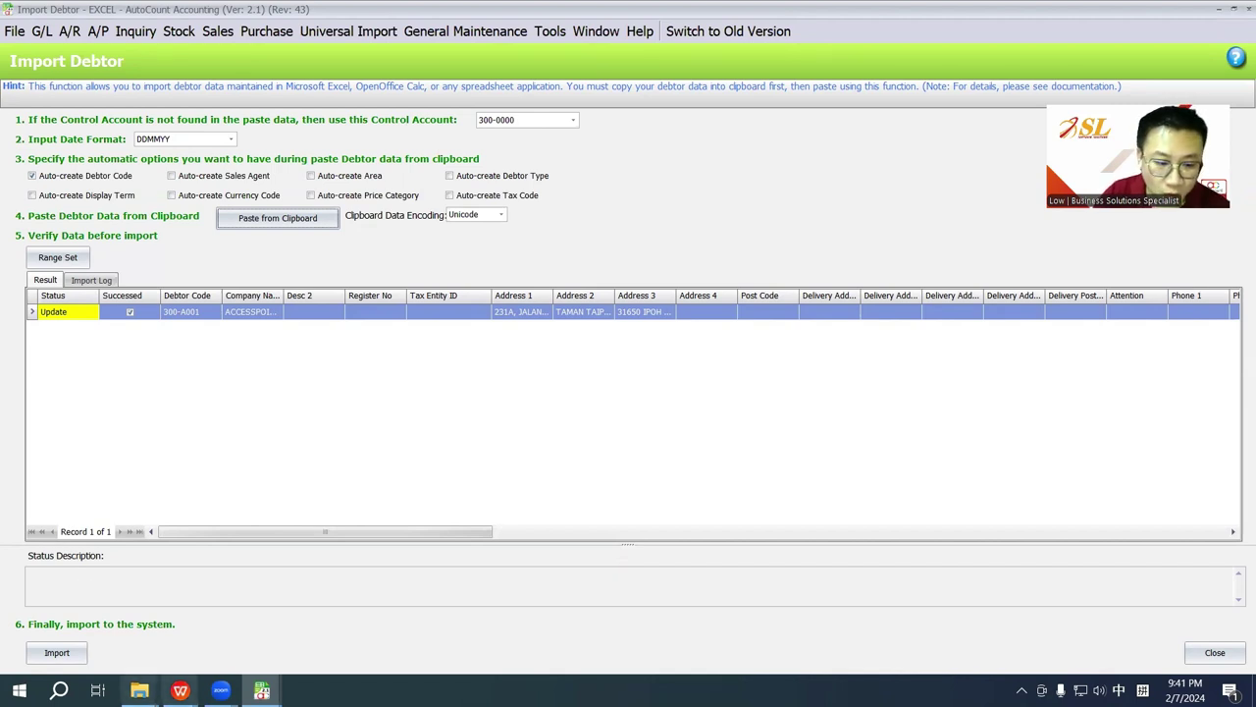
click(261, 690)
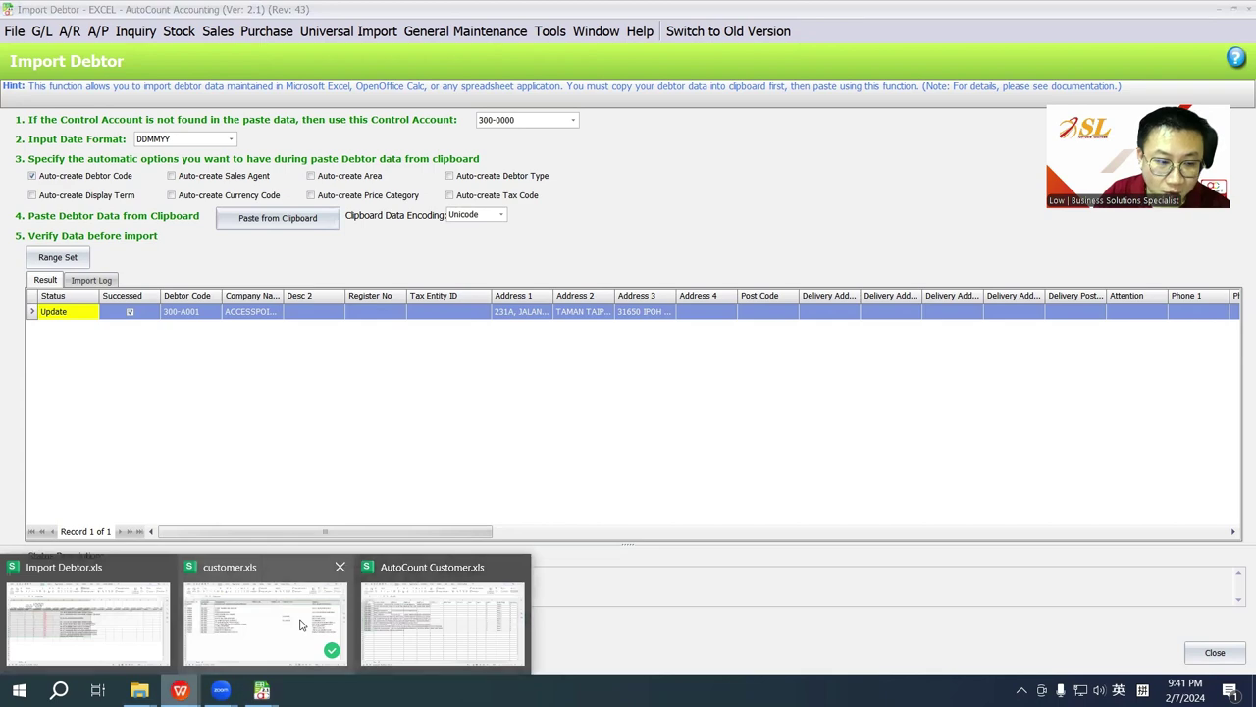
click(183, 535)
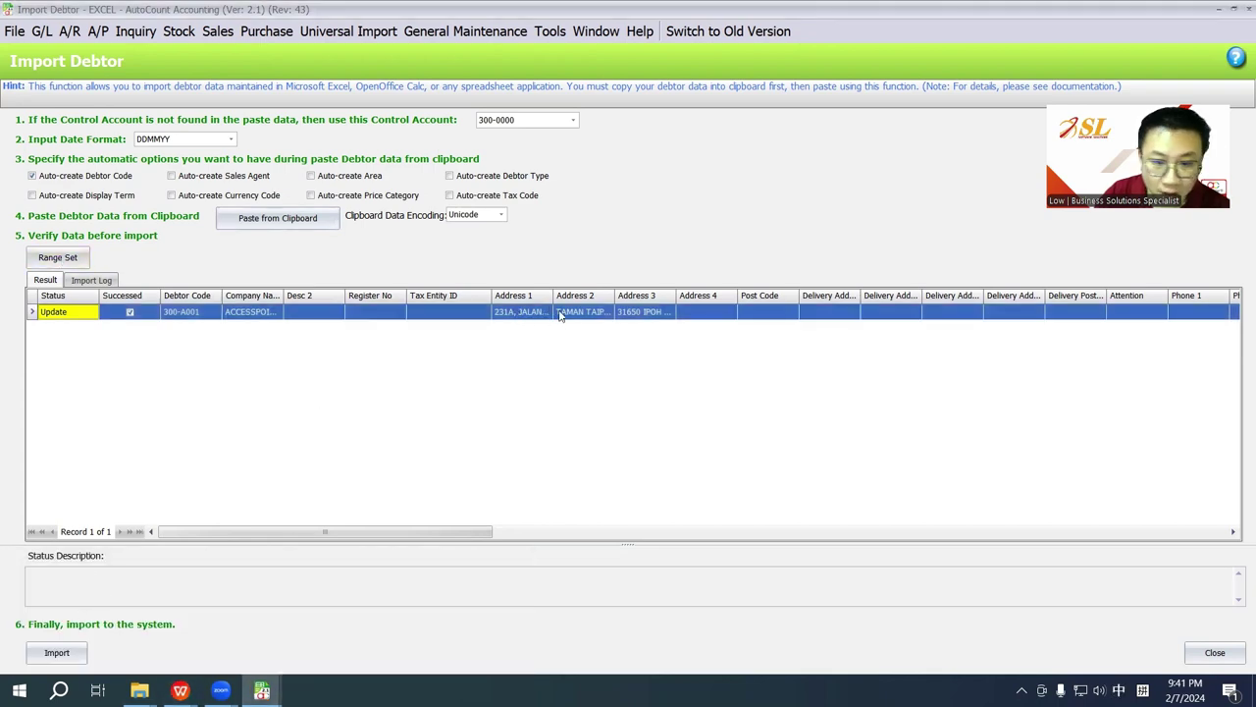
click(68, 31)
Step: Open Debtor Maintenance, refresh it, and auto-fit the Address 1 column
click(88, 50)
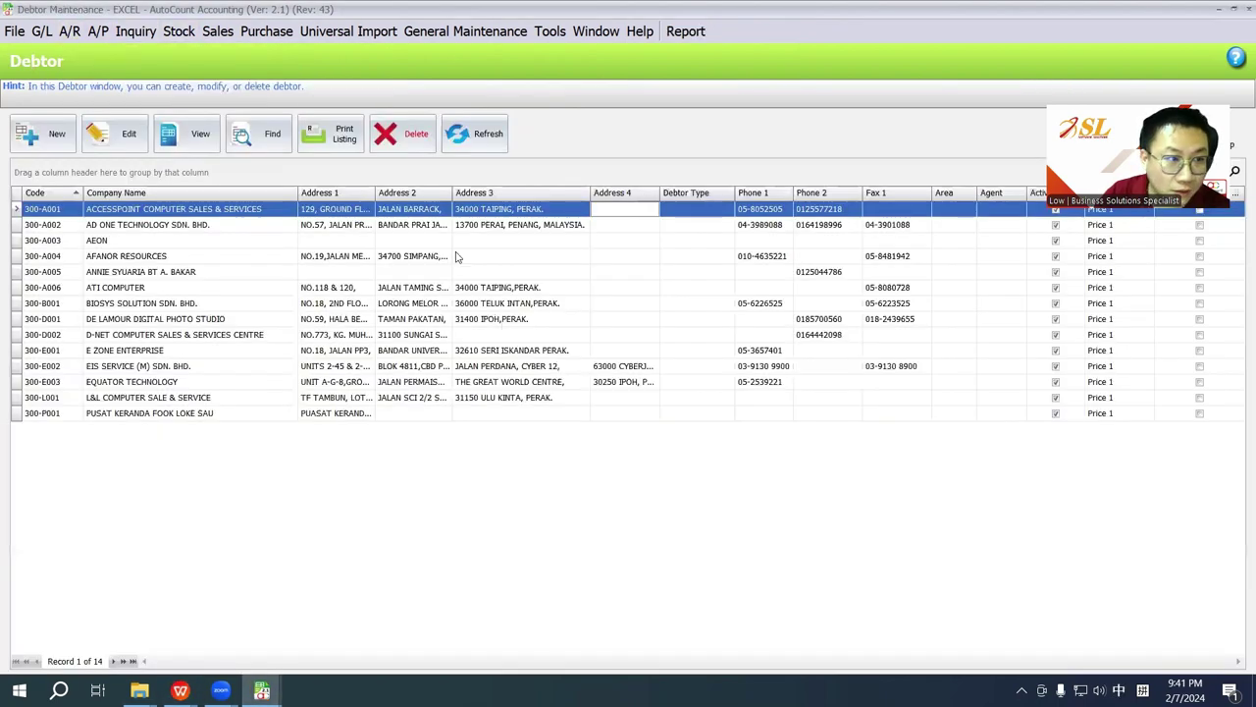
click(486, 147)
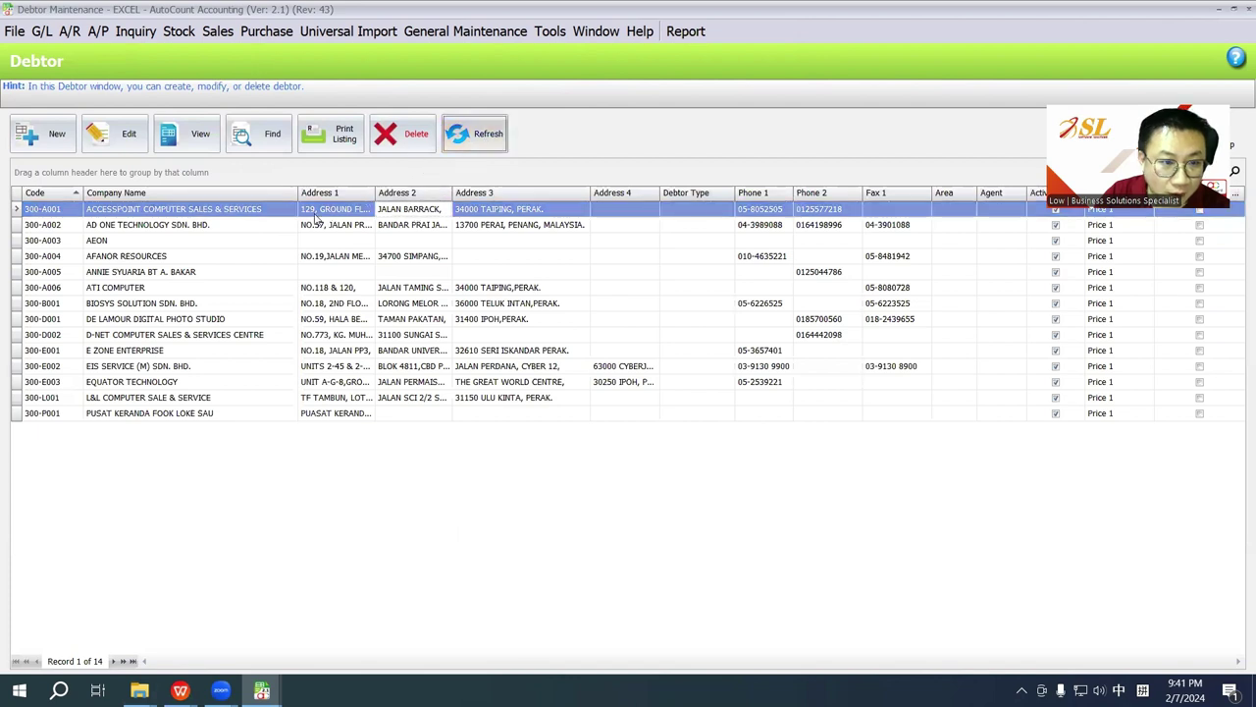
double_click(374, 193)
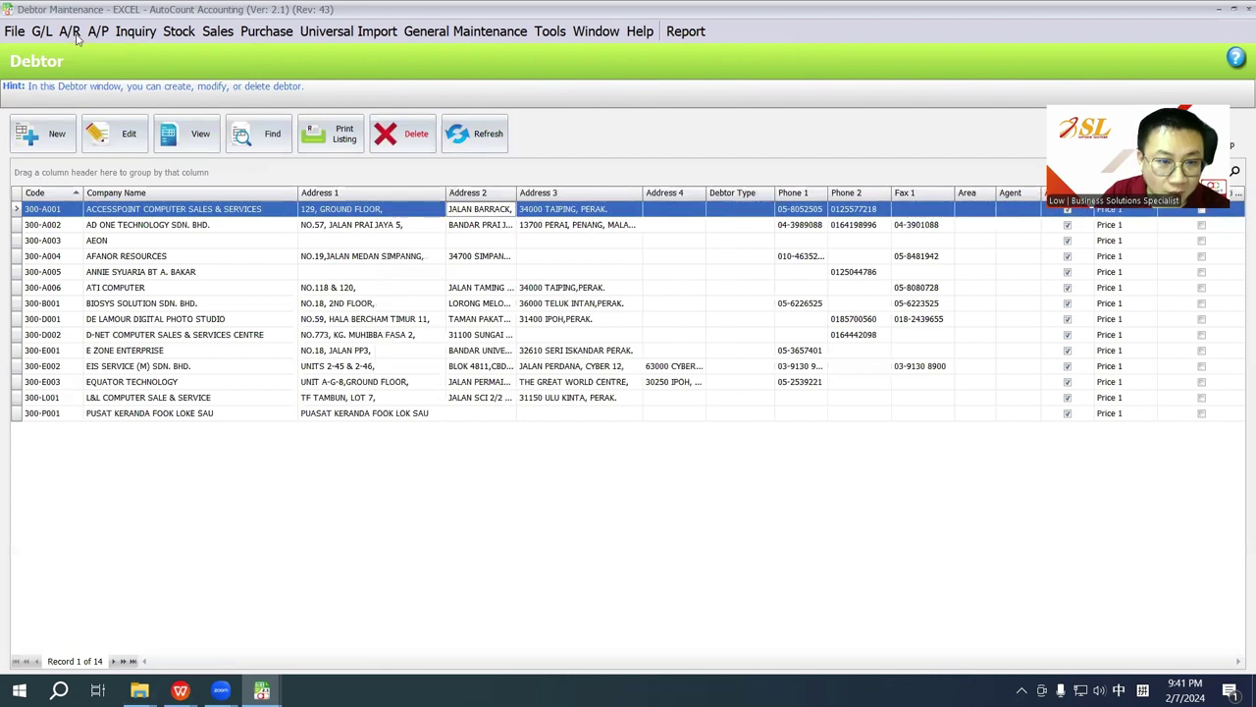
Step: Import the pasted 300-A001 update and reopen the Debtor Maintenance list
click(261, 690)
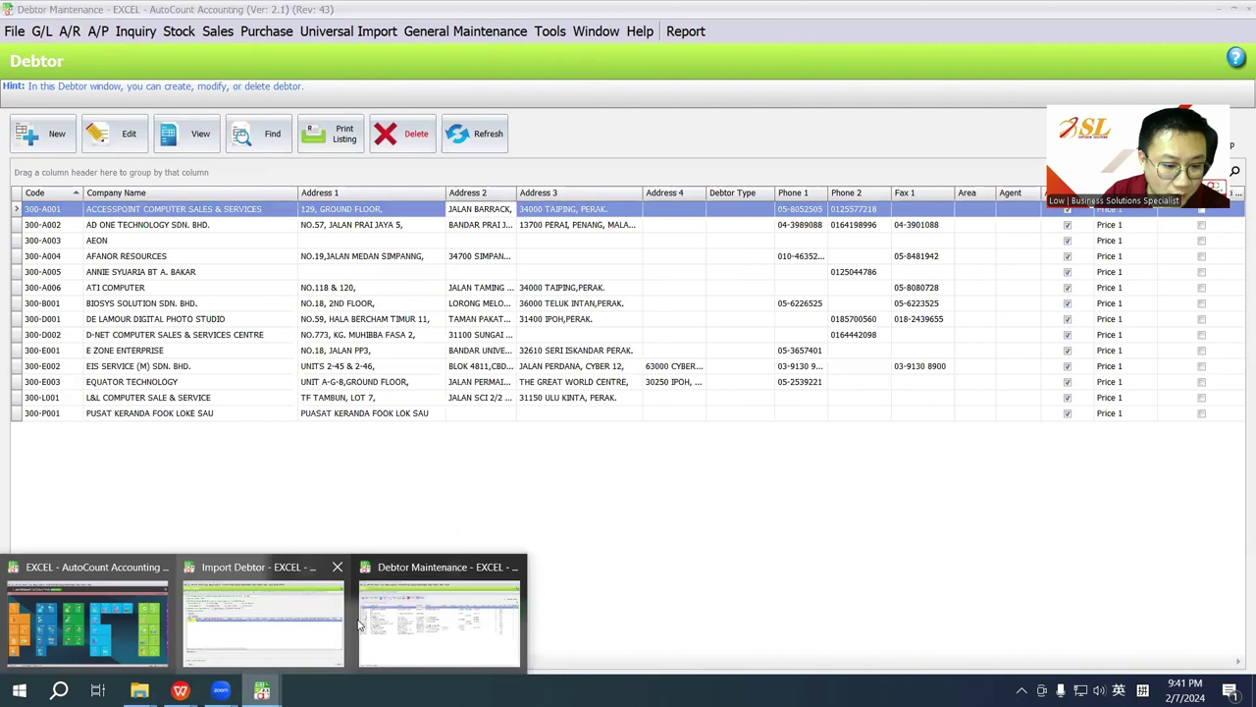
click(272, 596)
click(59, 652)
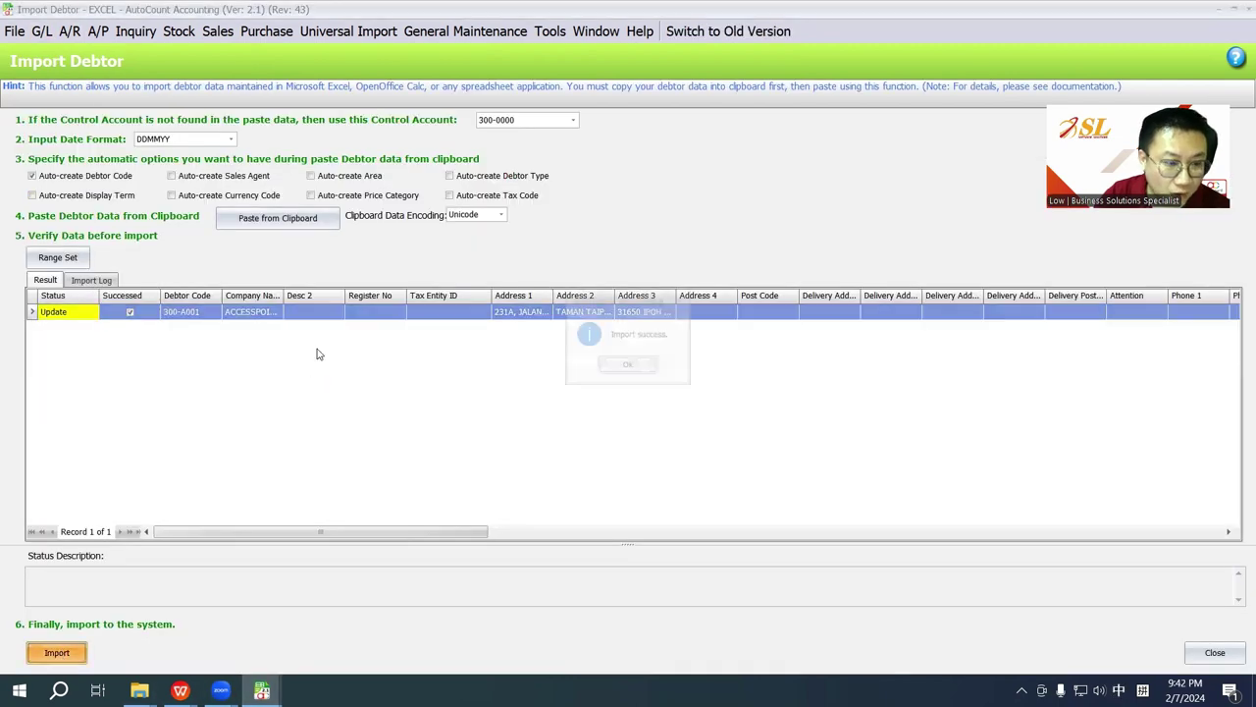
click(627, 367)
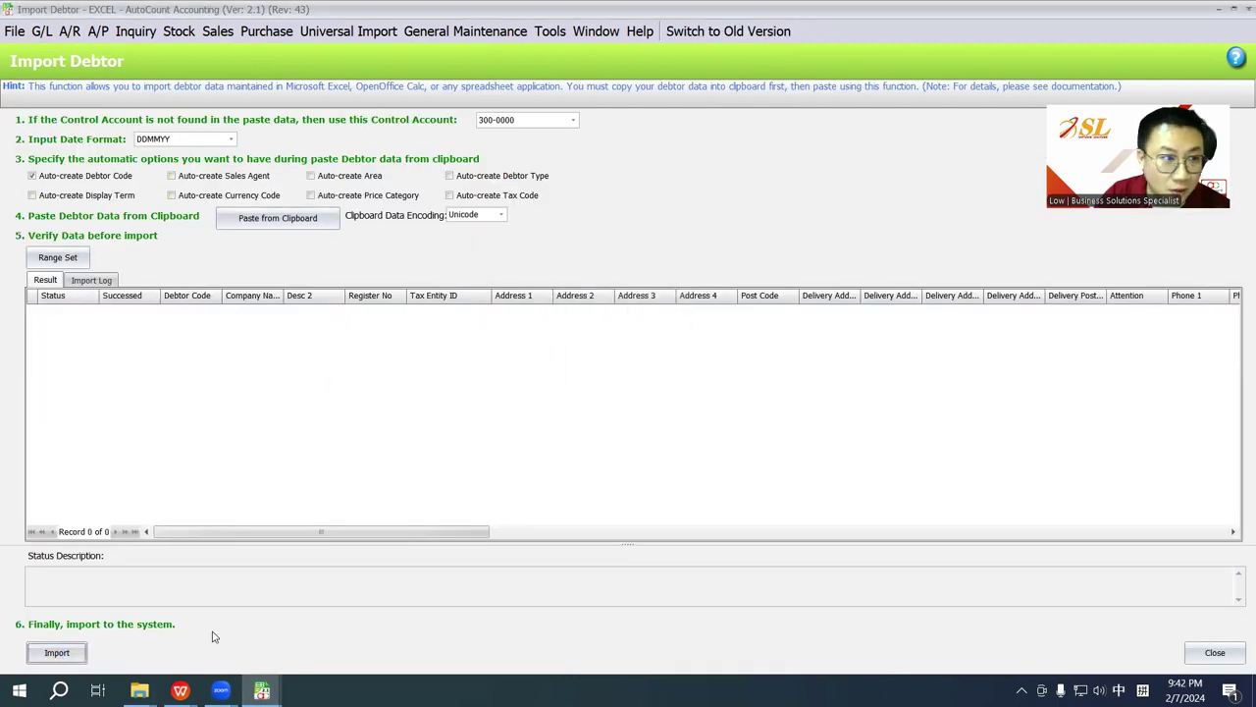
click(69, 31)
click(327, 211)
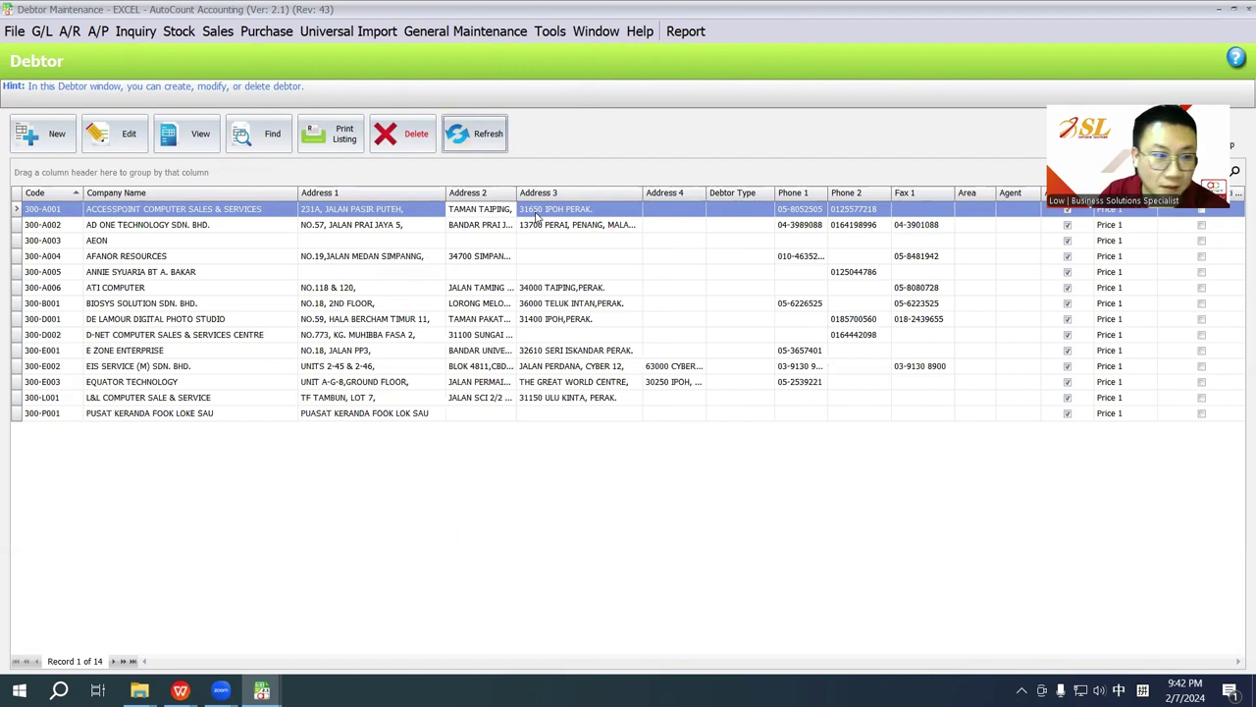
Step: Widen the Address 2 column to show 300-A001's full address
drag(516, 193, 612, 192)
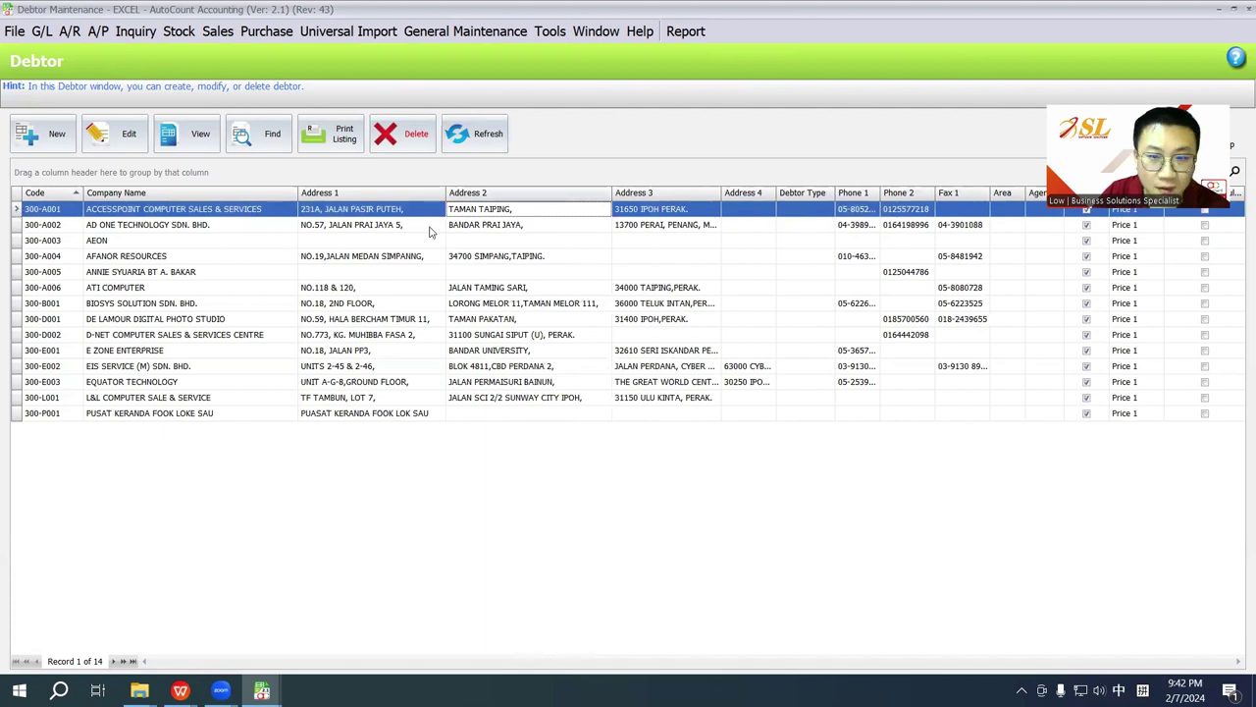
click(403, 210)
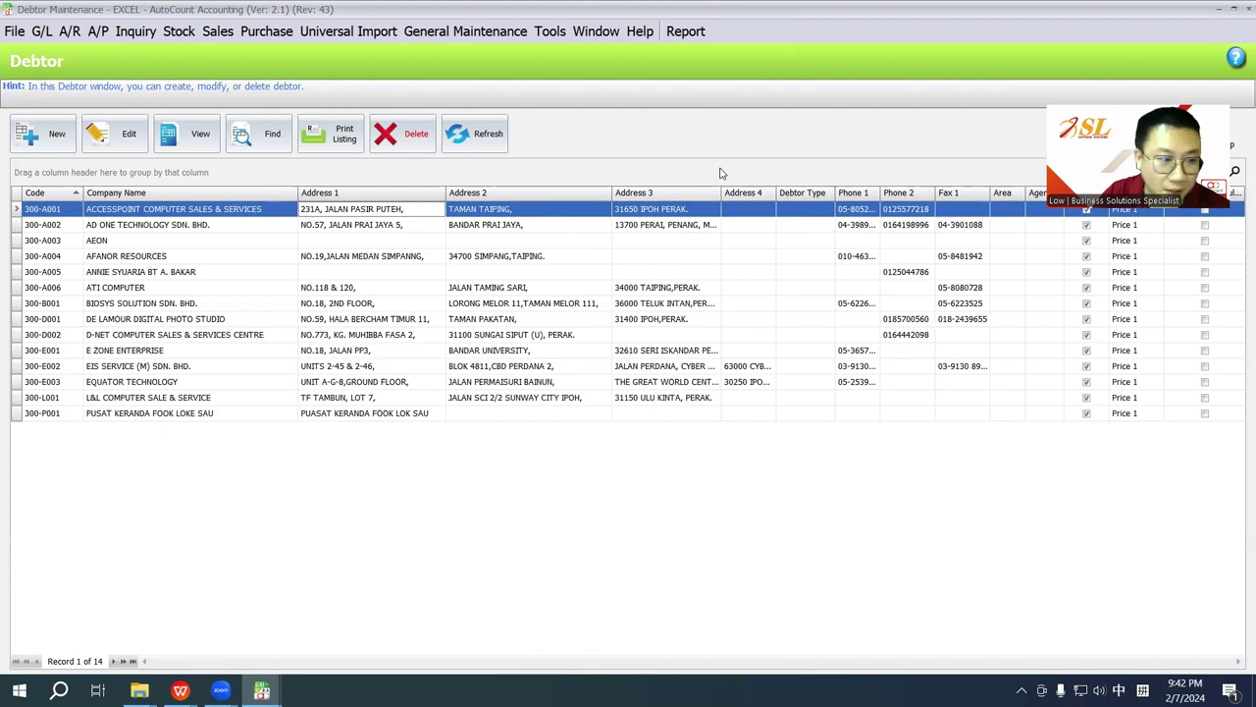
Step: Bring customer.xls to the front and select cell A1
mouse_move(180, 690)
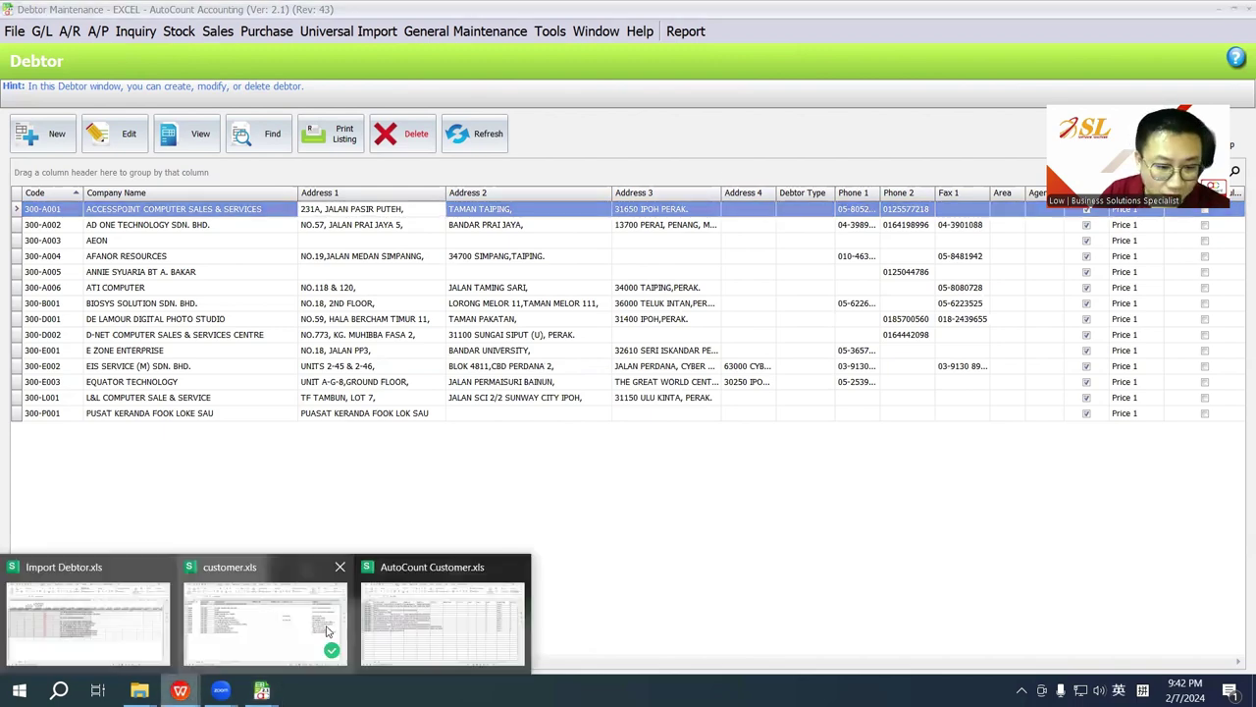
click(326, 631)
click(88, 181)
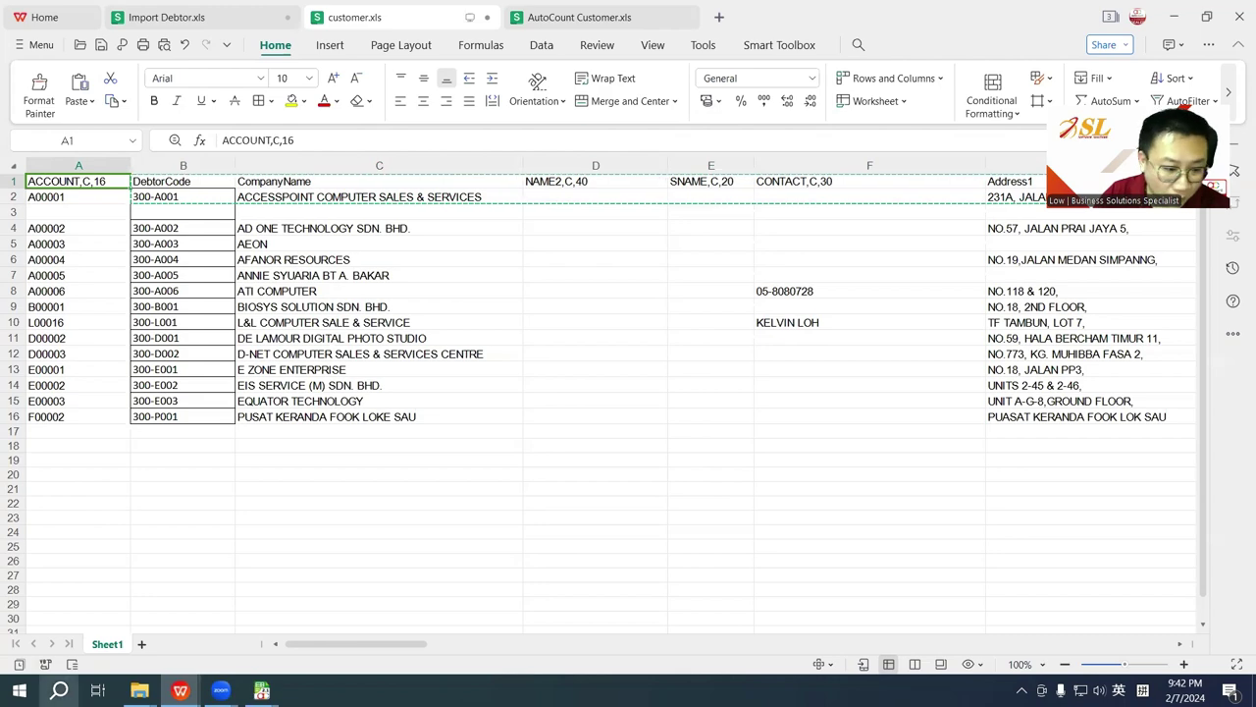
Step: Launch AutoCount Accounting Management Studio from Windows search, closing the Accounting login
click(59, 689)
text(autoc)
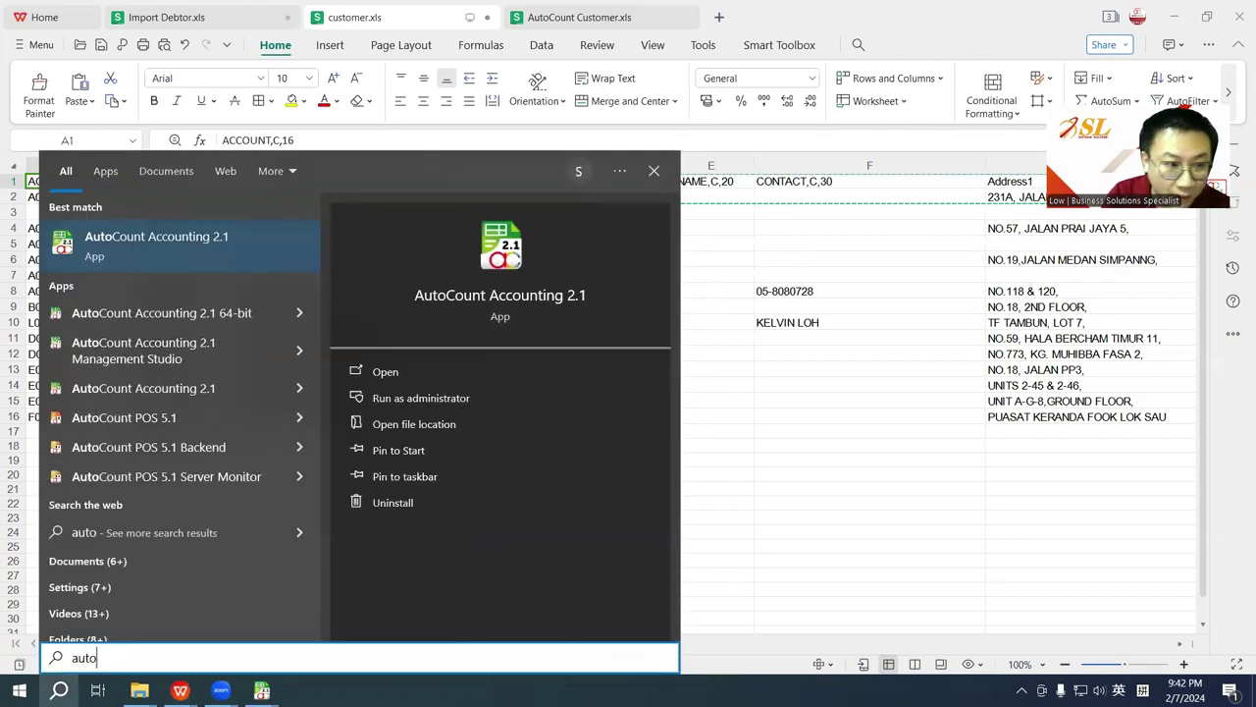
key(Return)
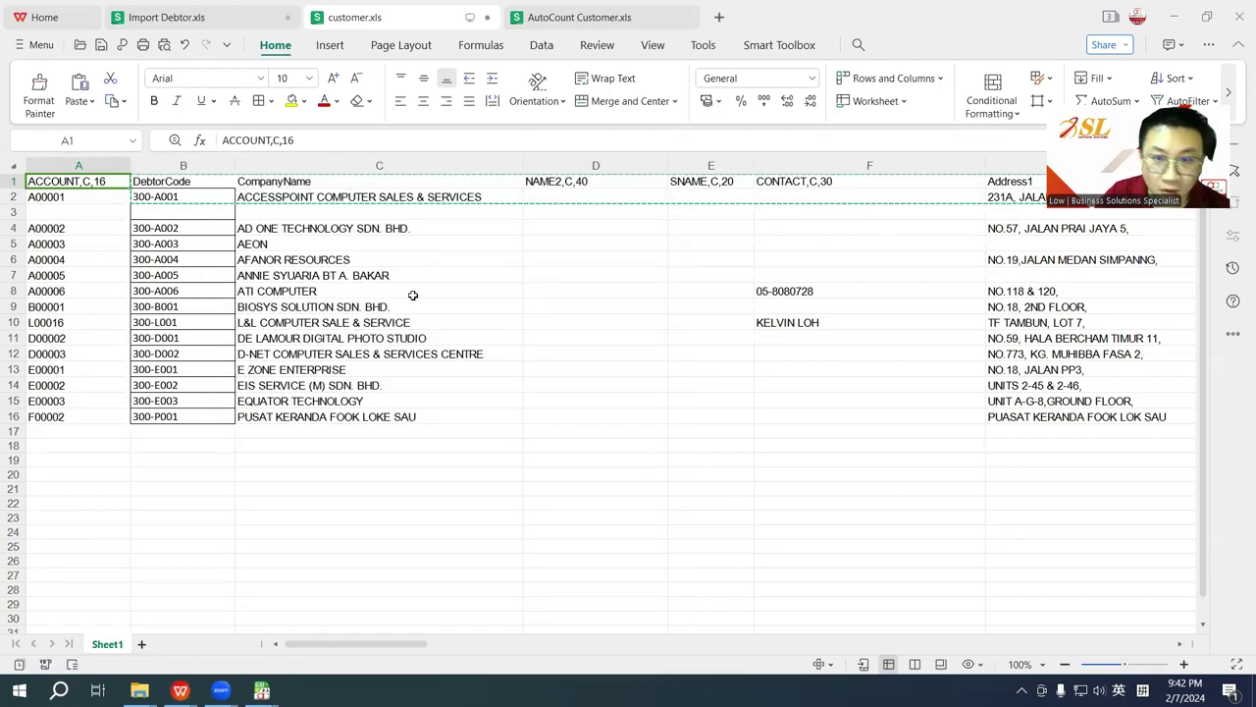
click(59, 690)
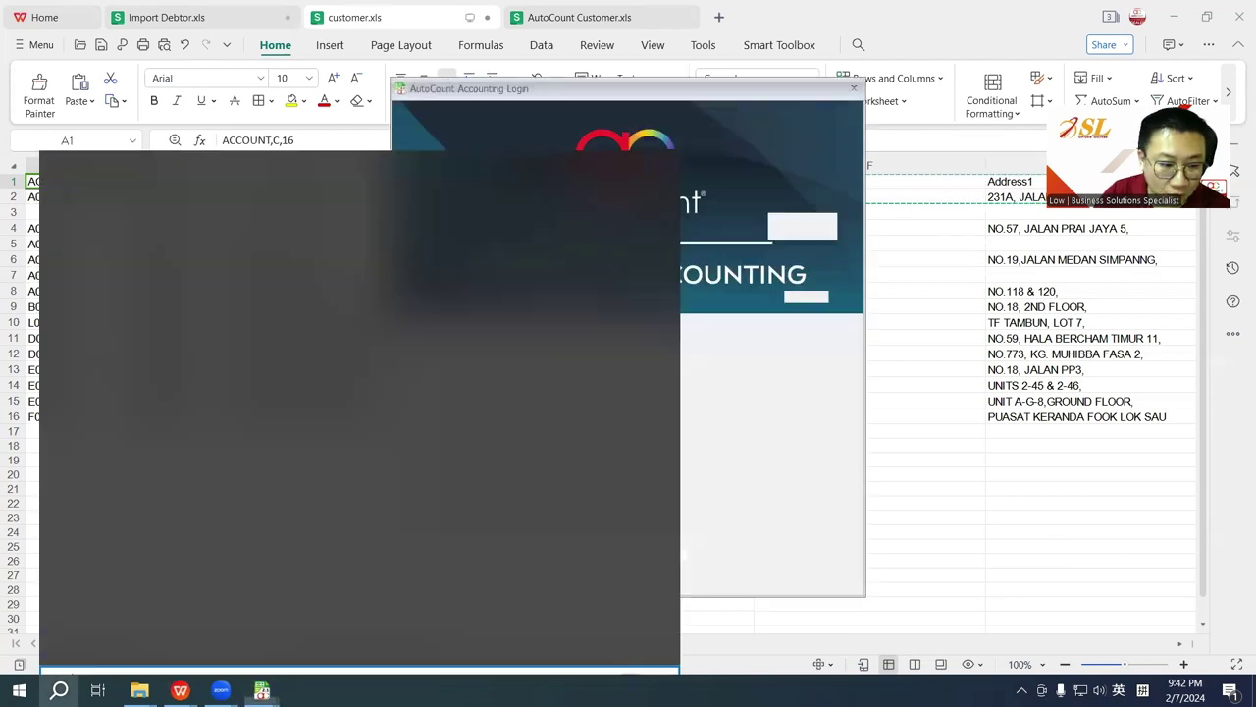
click(246, 422)
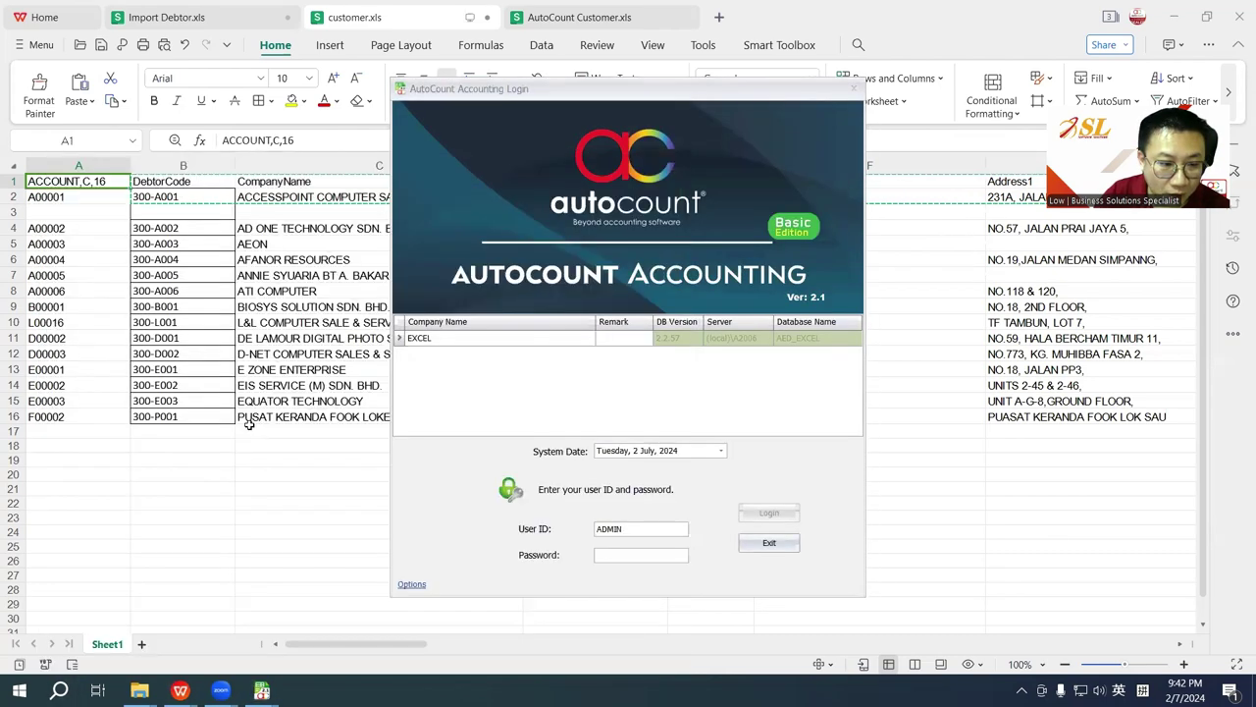
click(856, 90)
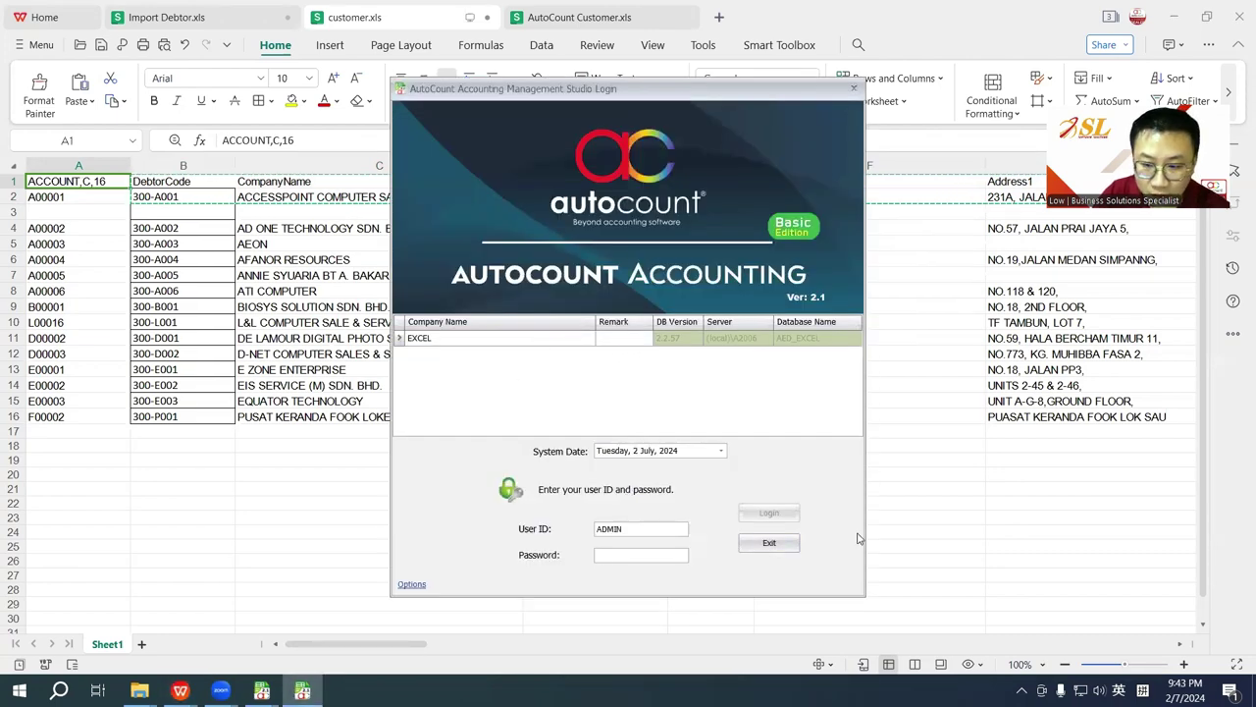
Step: Log in with the password and open Debtor's fields under Tools > User Defined Field
text(ad)
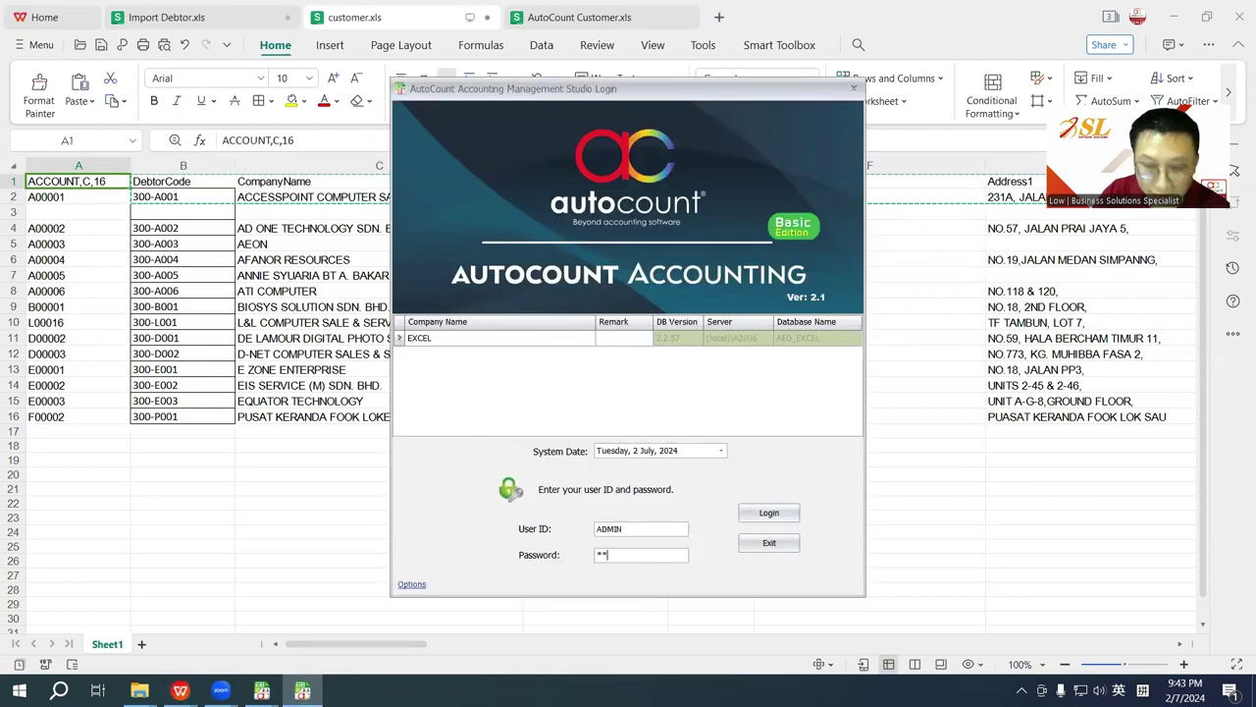
text(min)
key(Return)
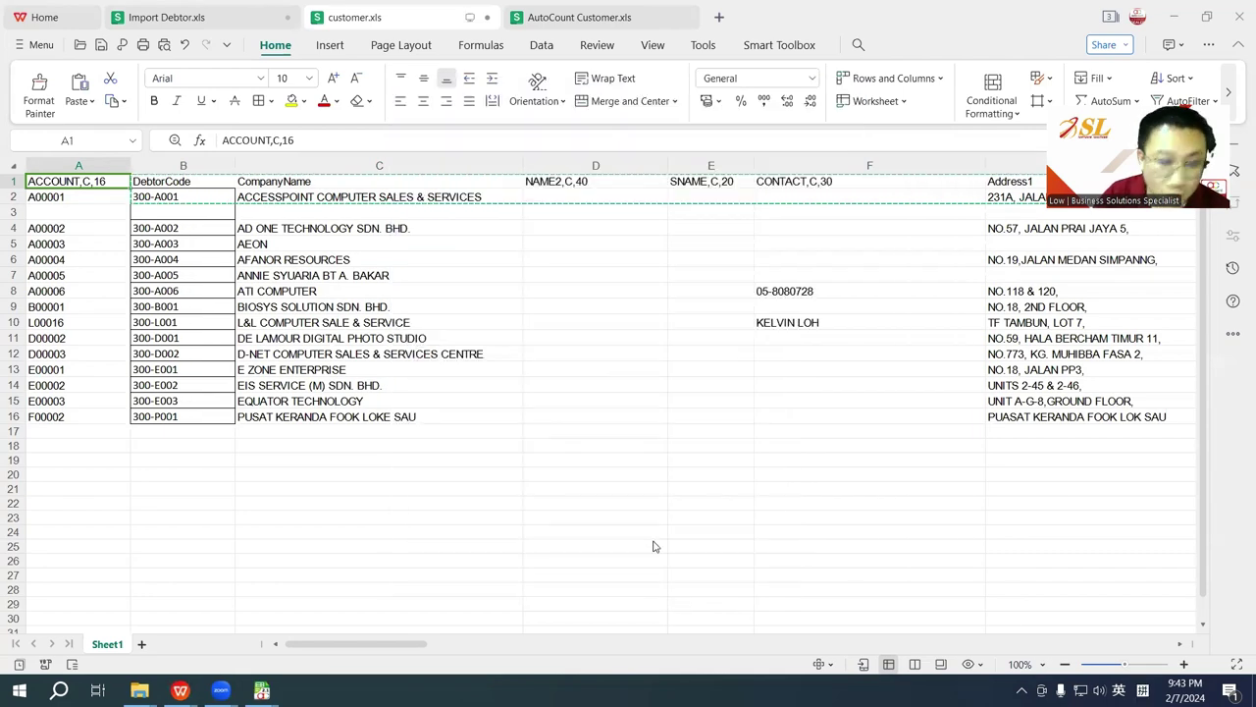
click(45, 29)
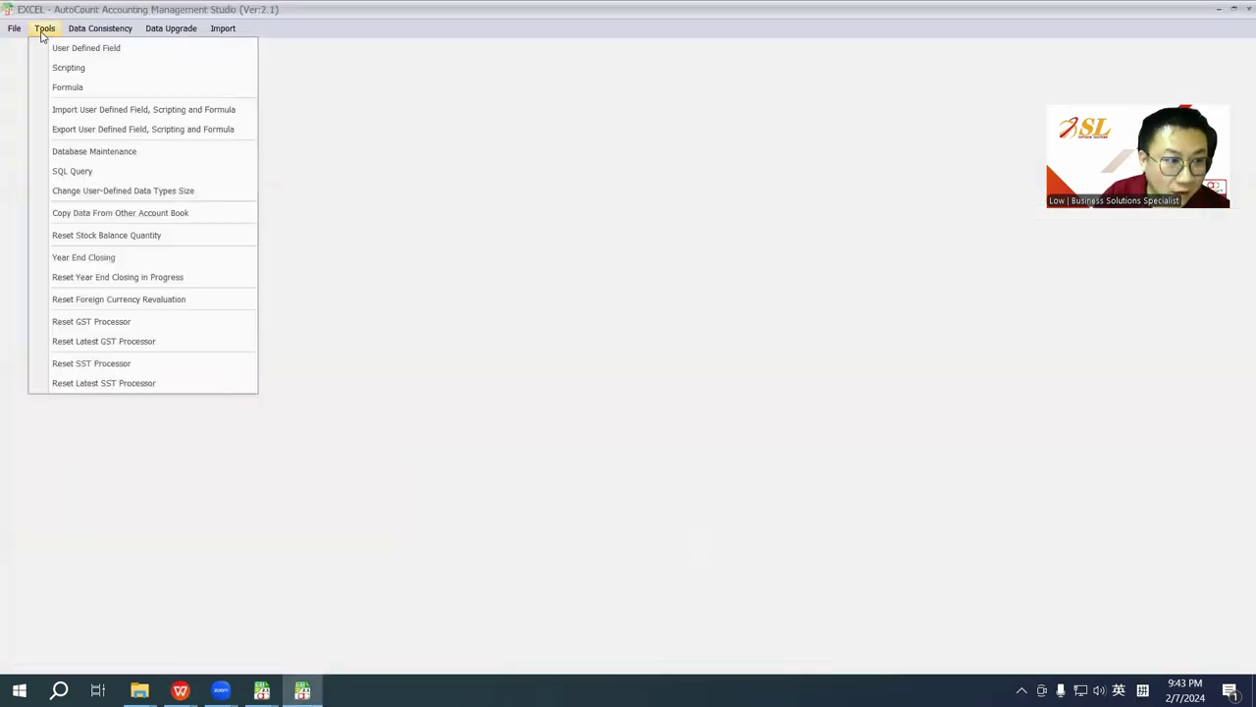
click(64, 48)
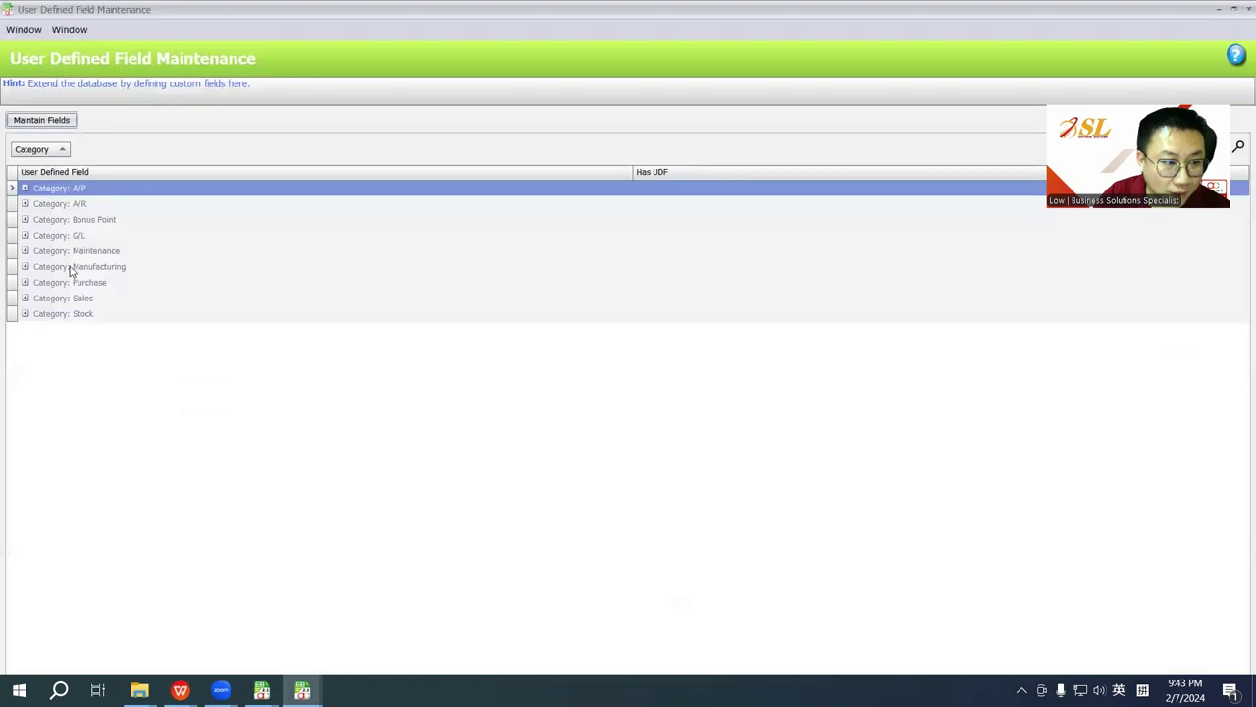
click(25, 252)
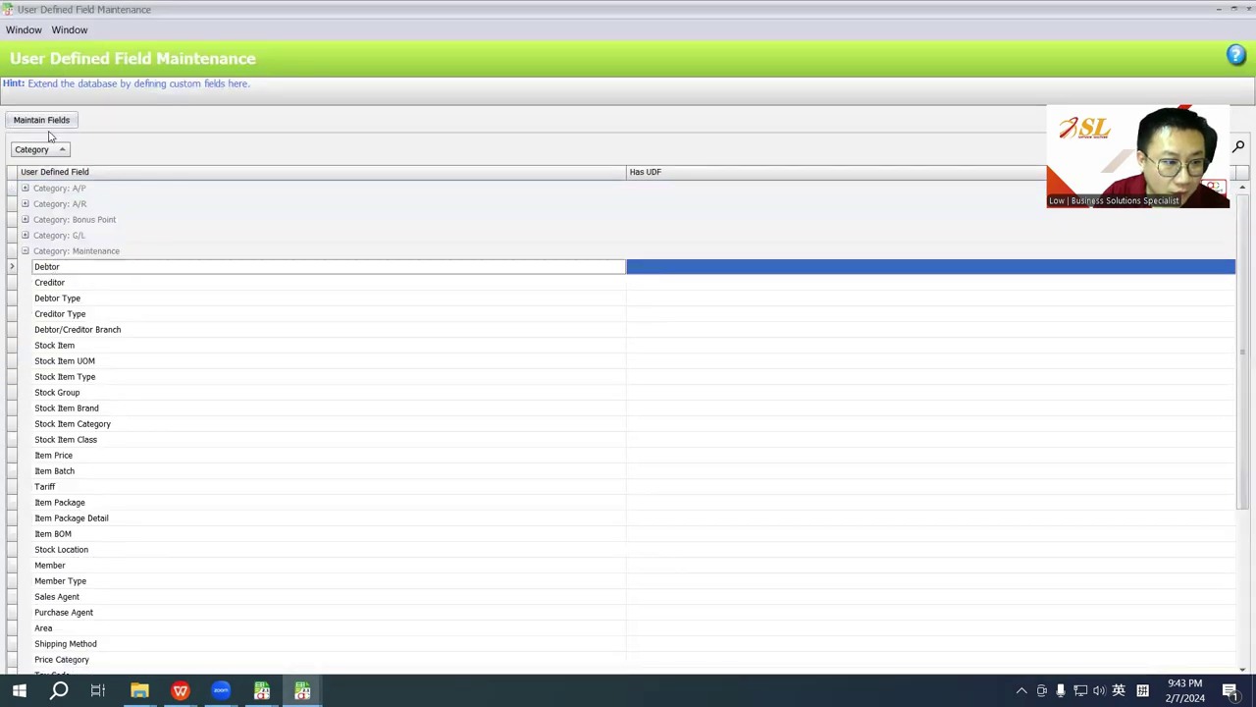
click(41, 120)
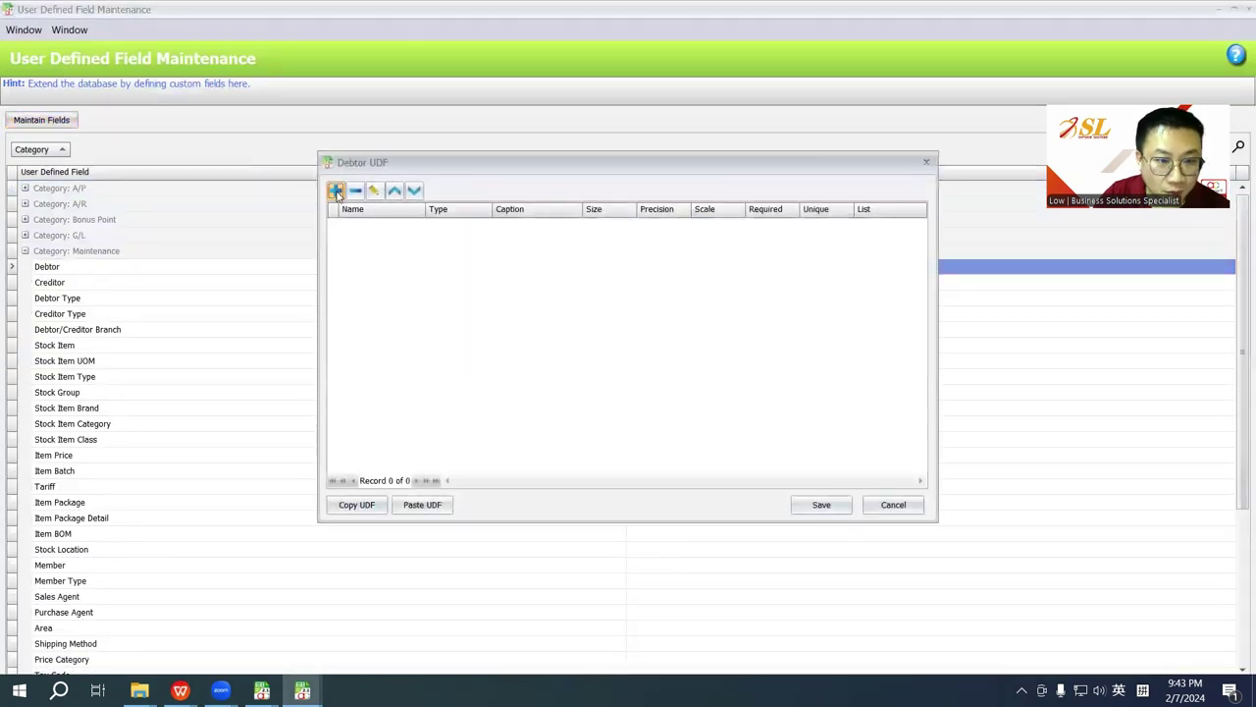
Step: Add a Text field OldCode, caption OldCode, size 50, and save the Debtor fields
click(335, 191)
text(OldCode)
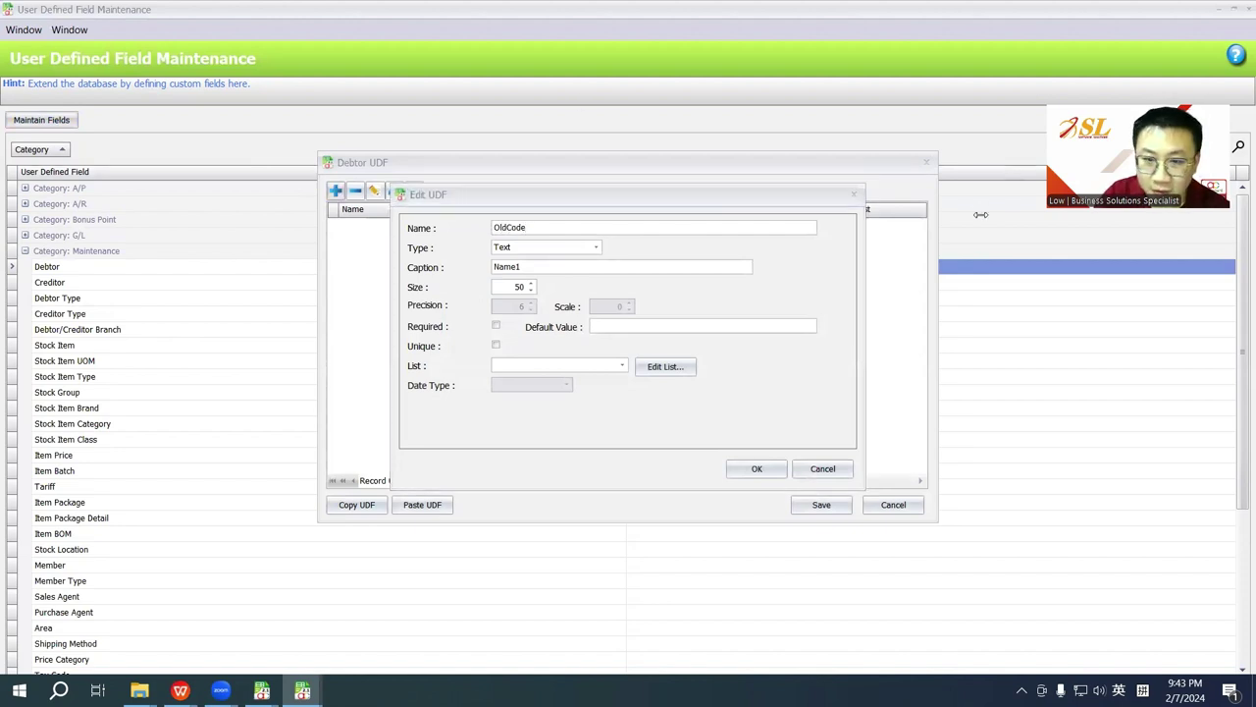
click(530, 267)
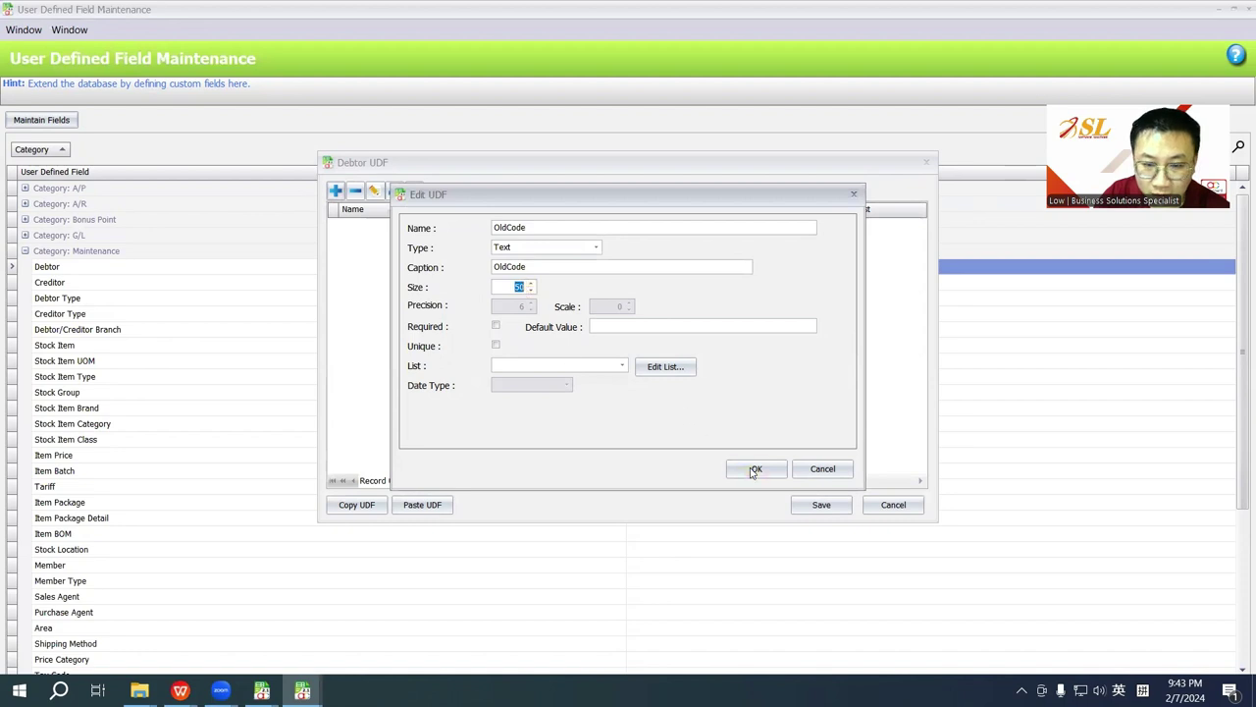
click(521, 250)
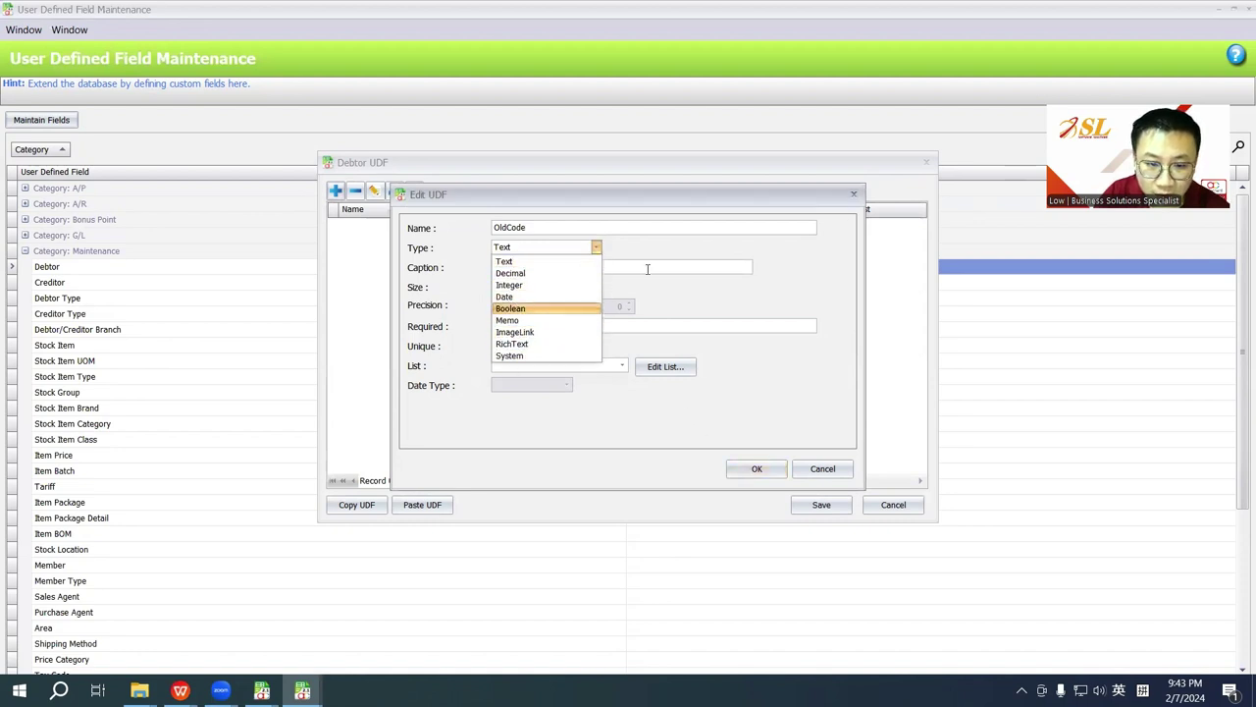
click(675, 257)
drag(536, 271, 450, 261)
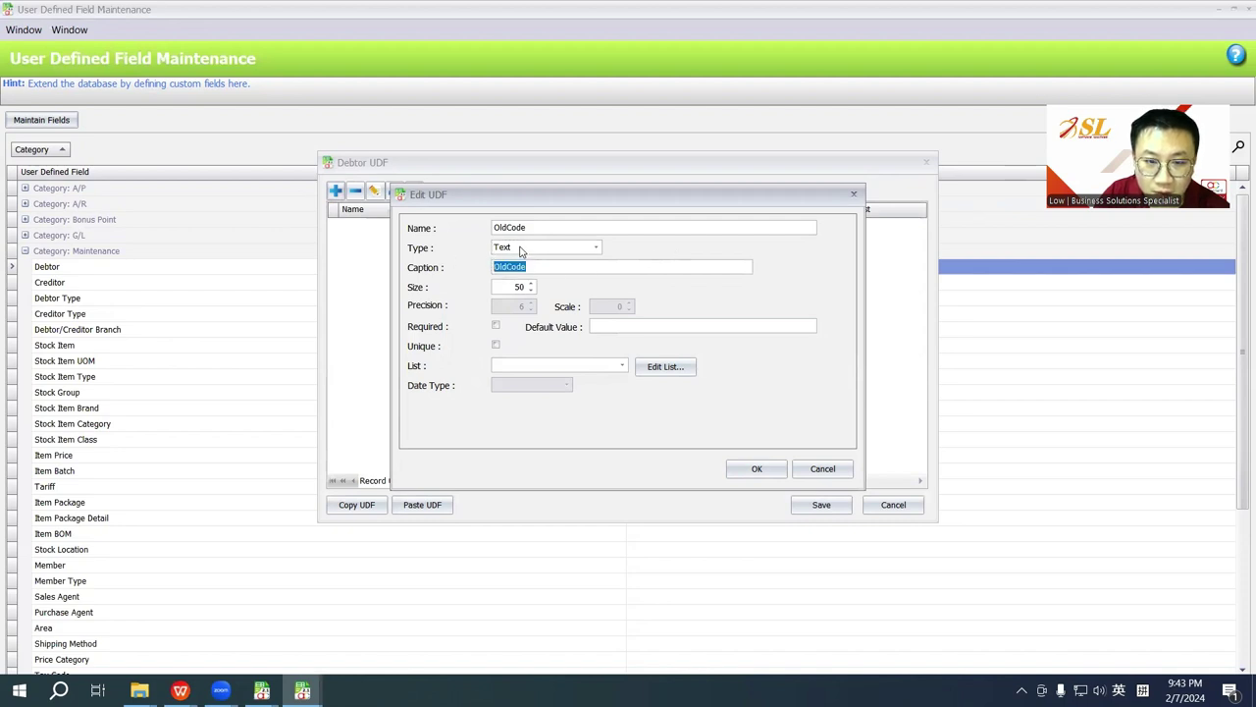
click(759, 468)
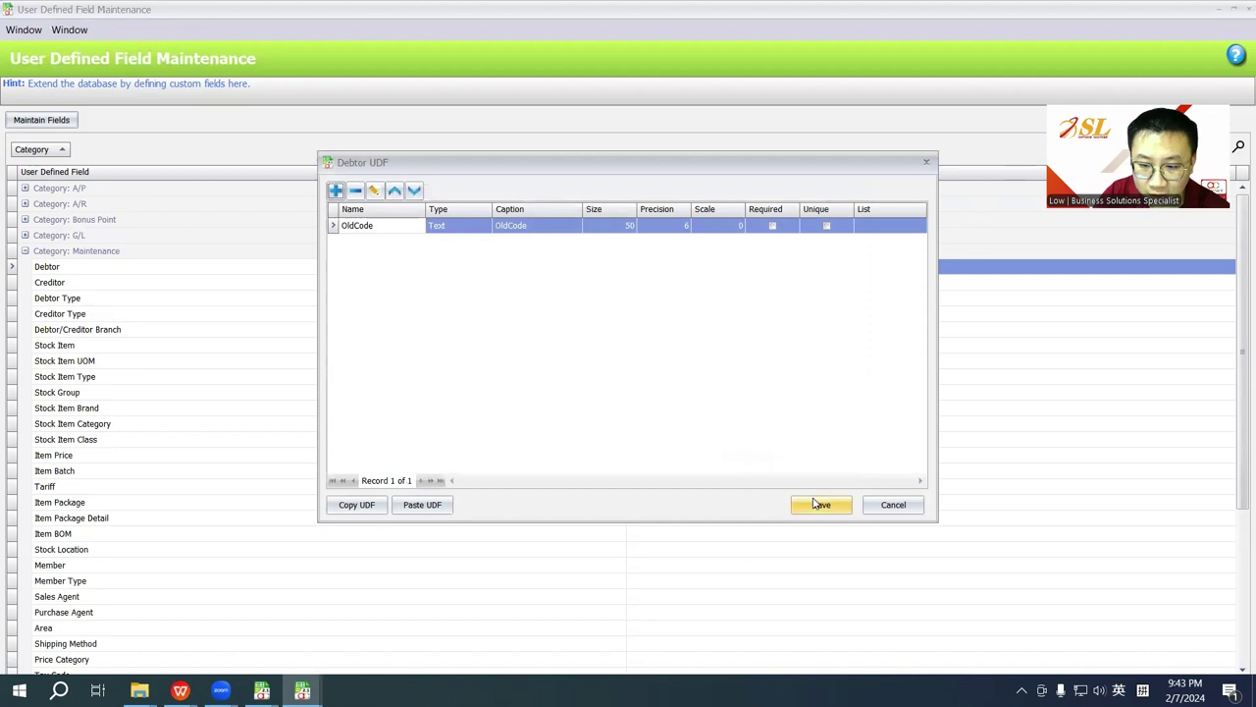
click(819, 503)
Step: From Debtor Maintenance, choose Login to New Account Book and confirm leaving the current session
mouse_move(263, 687)
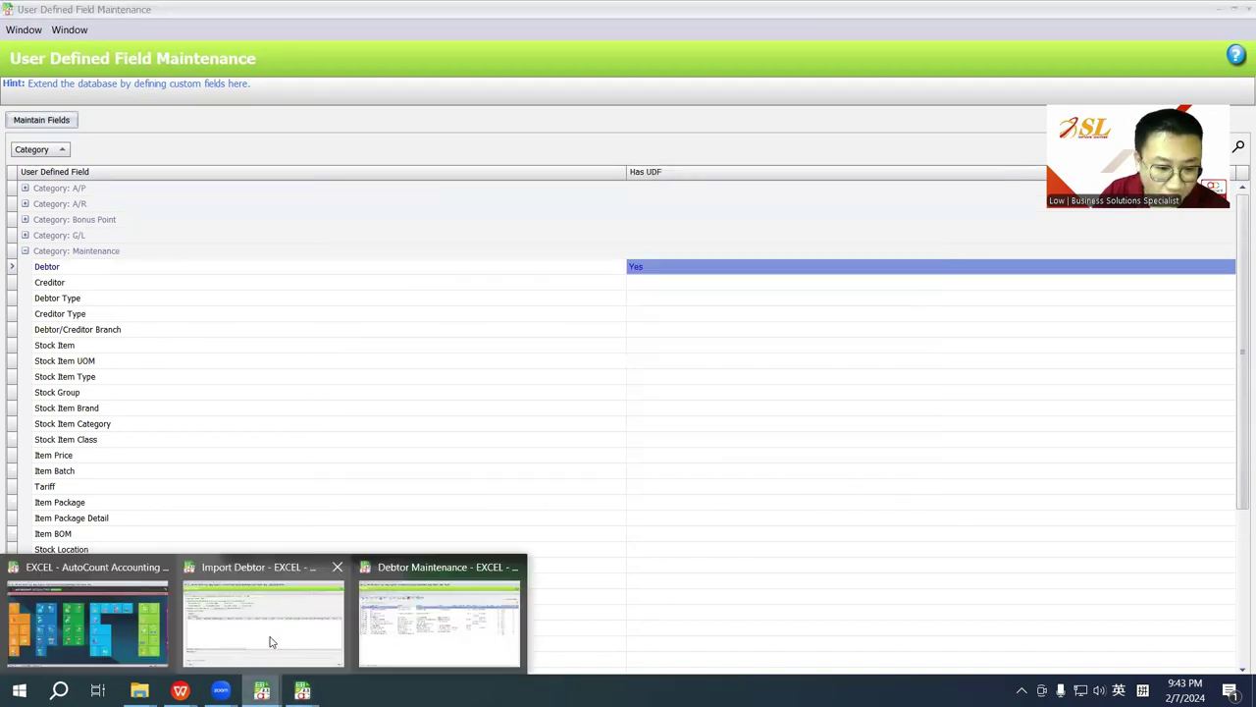
click(434, 620)
click(14, 30)
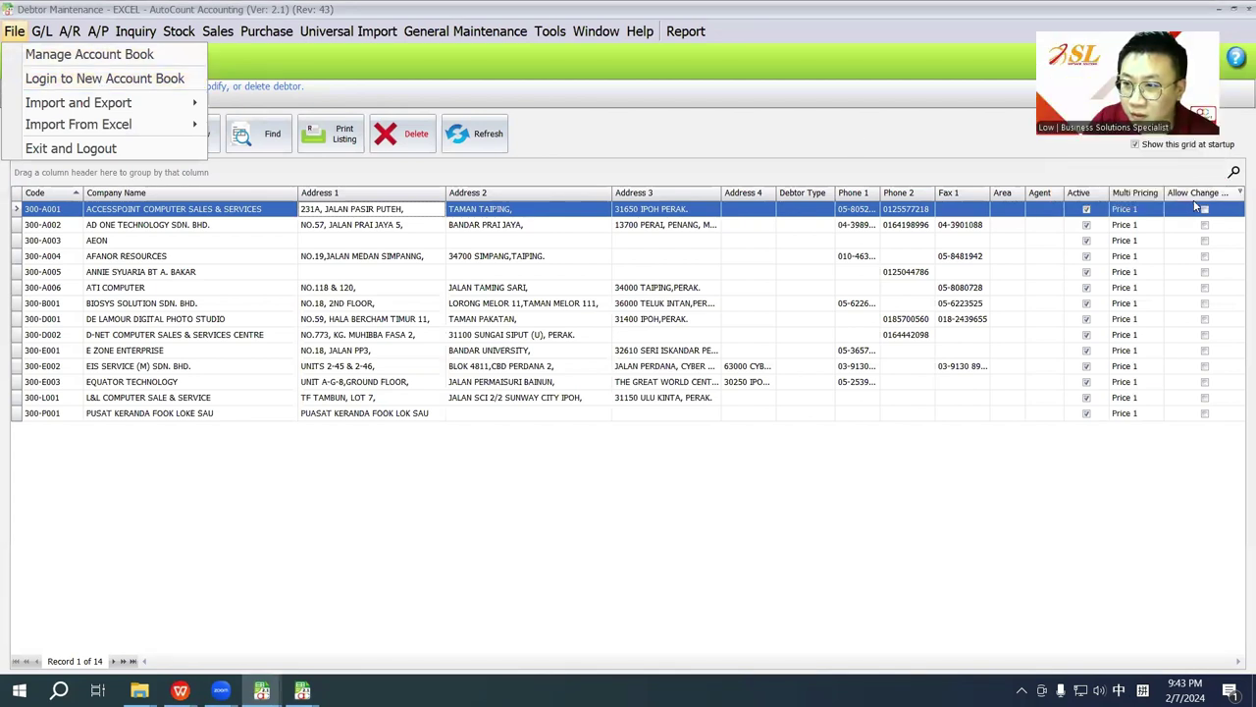
mouse_move(72, 105)
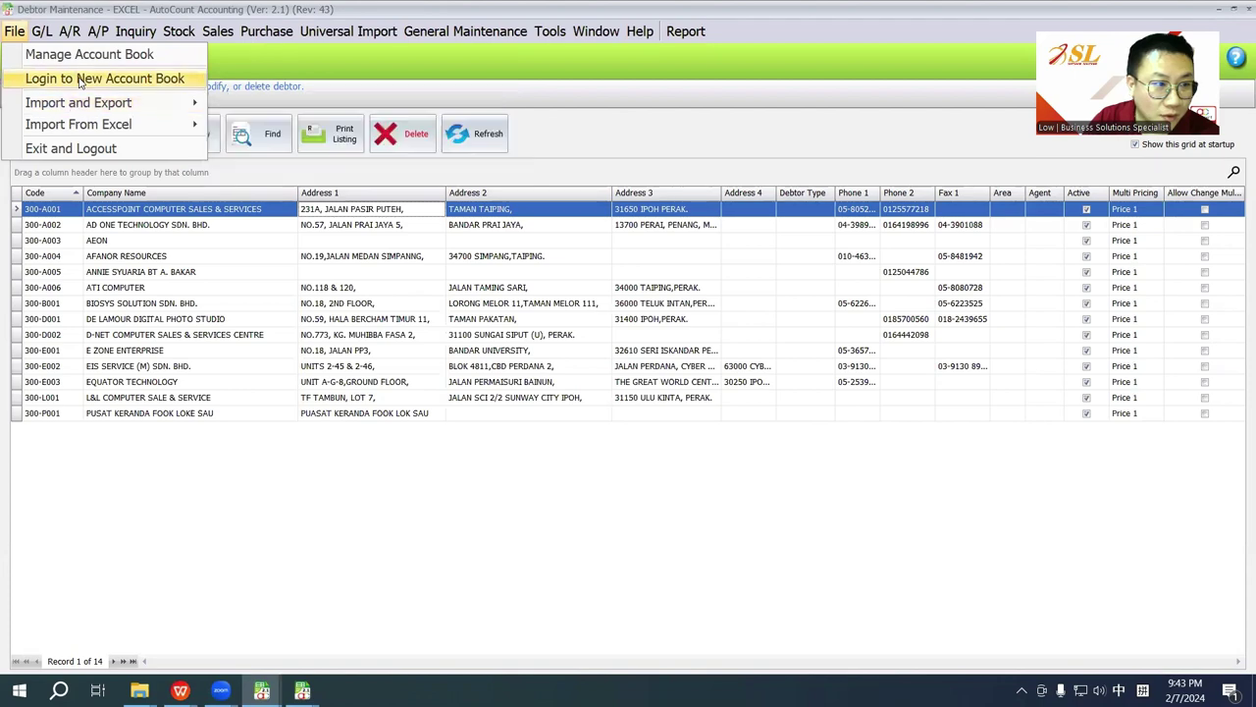
click(99, 78)
click(601, 364)
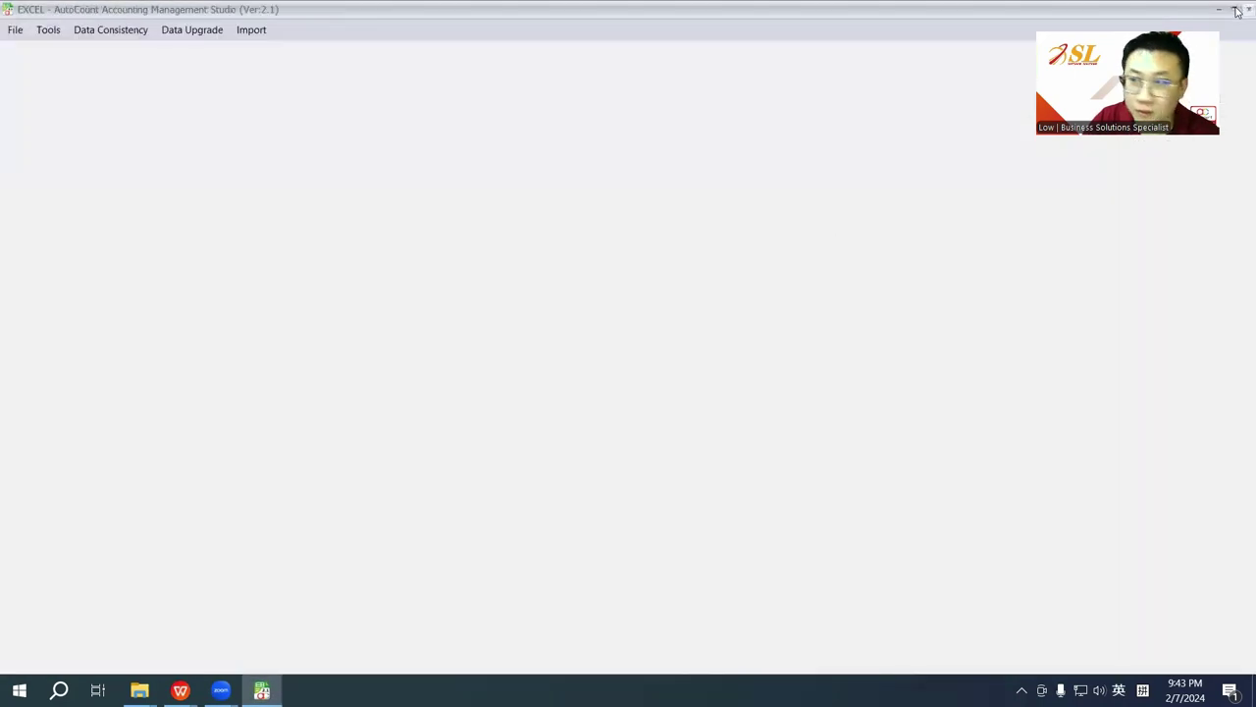
Step: Exit Management Studio and log back in to the EXCEL account book
click(1237, 10)
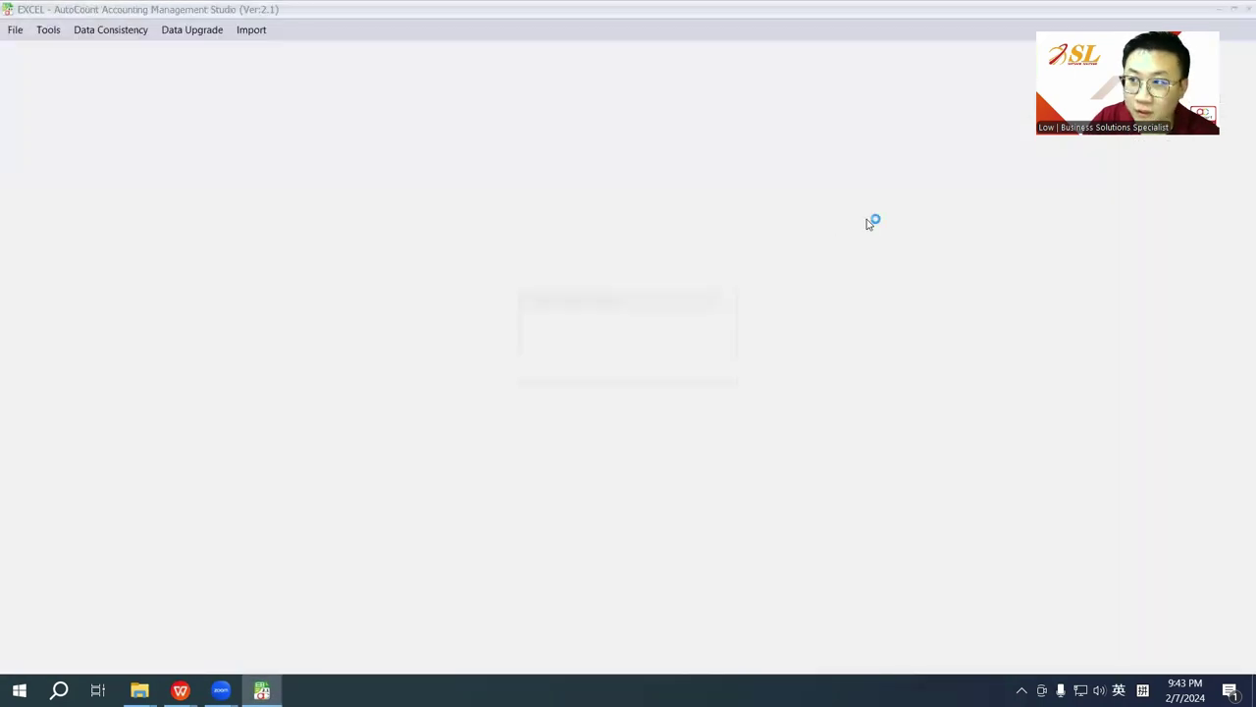
click(595, 362)
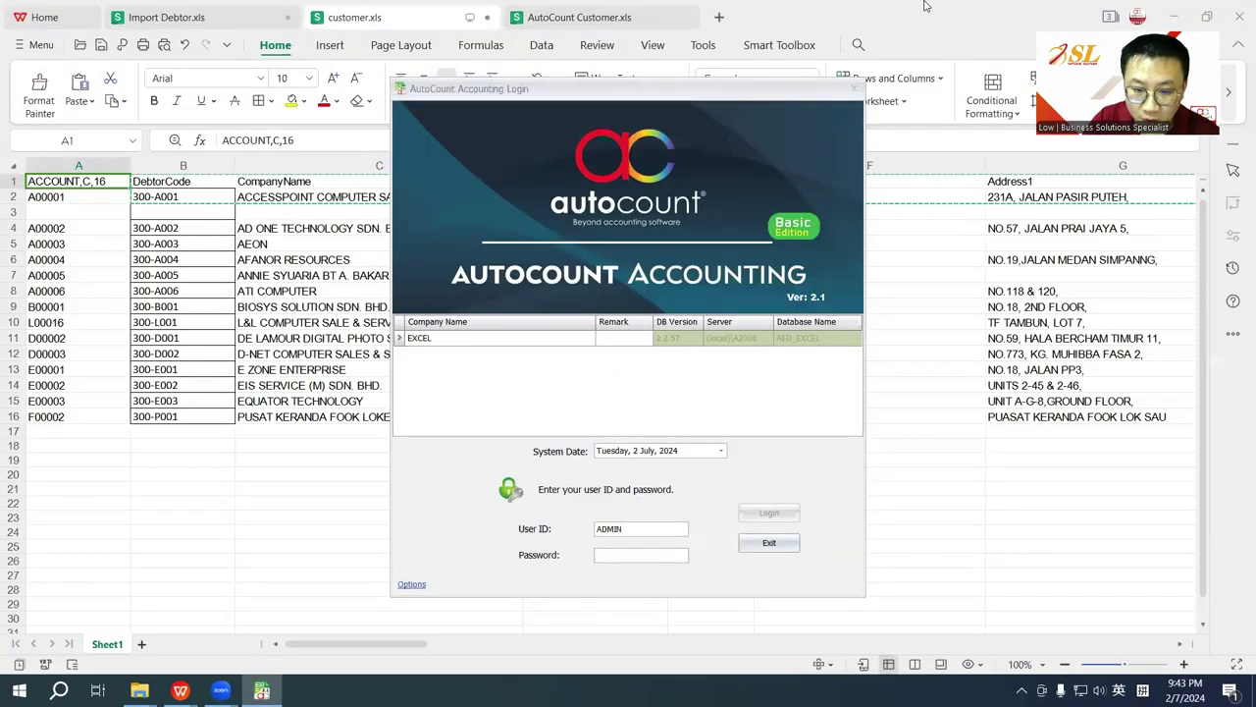
click(662, 551)
text(admin)
key(Return)
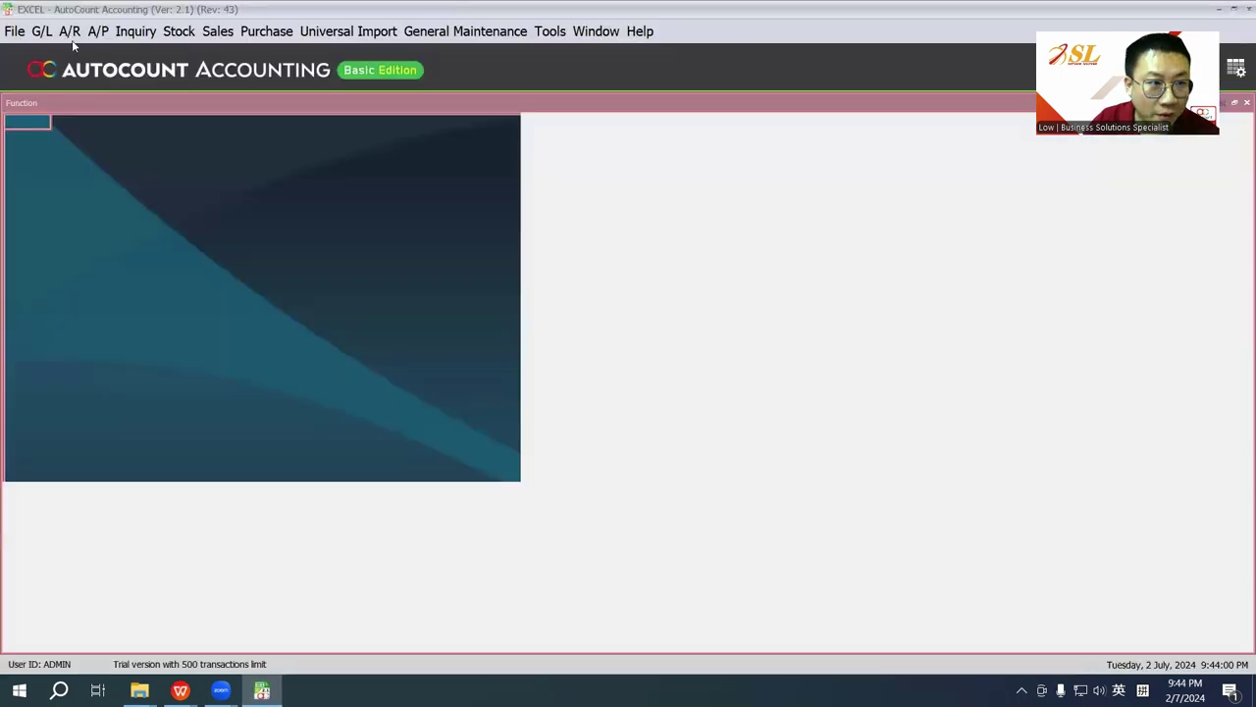
Step: Open A/R Debtor Maintenance to see the empty OldCode column, then bring up AutoCount Customer.xls
click(68, 31)
click(97, 59)
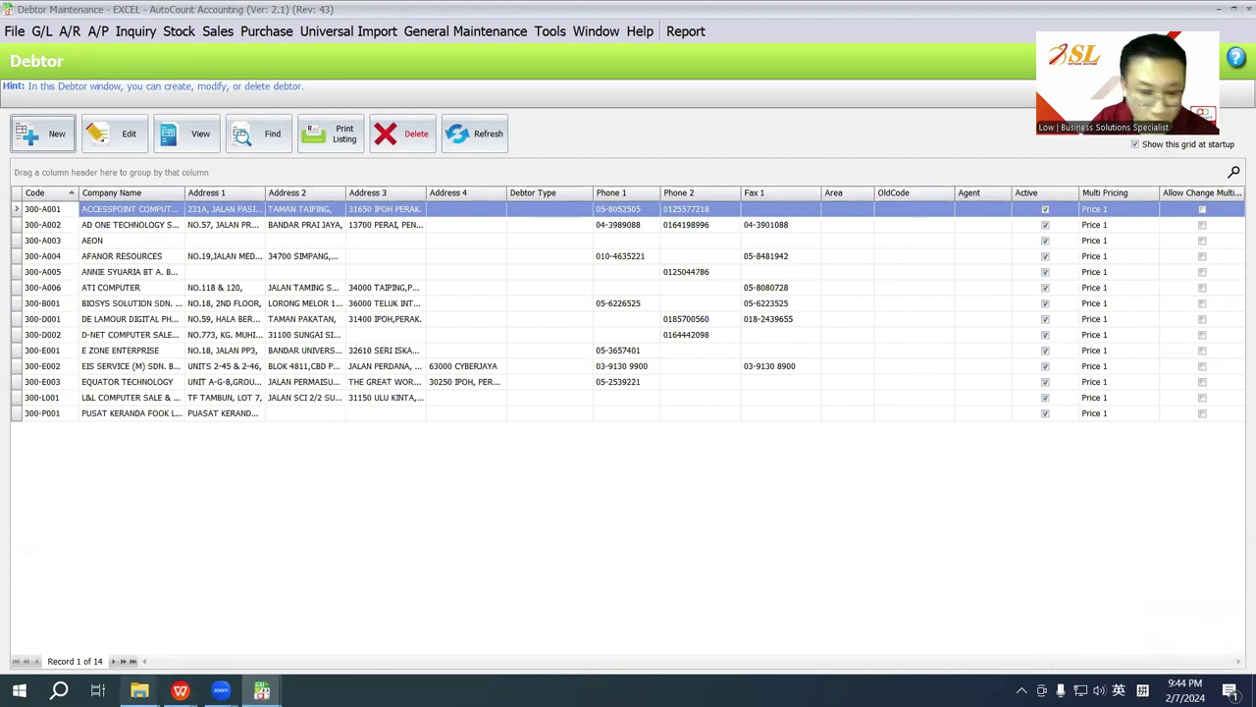
click(180, 690)
click(433, 616)
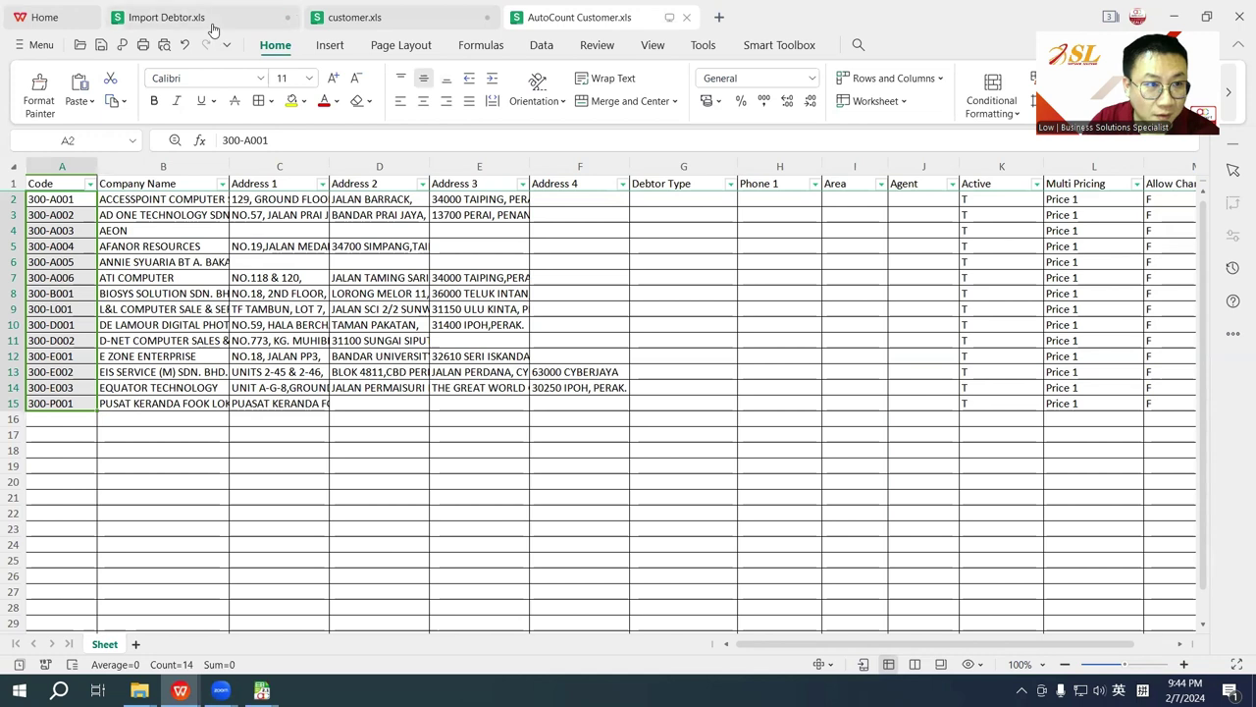
Step: In customer.xls, rename the A1 header to UDF_OldCode and delete the blank row 3
click(355, 18)
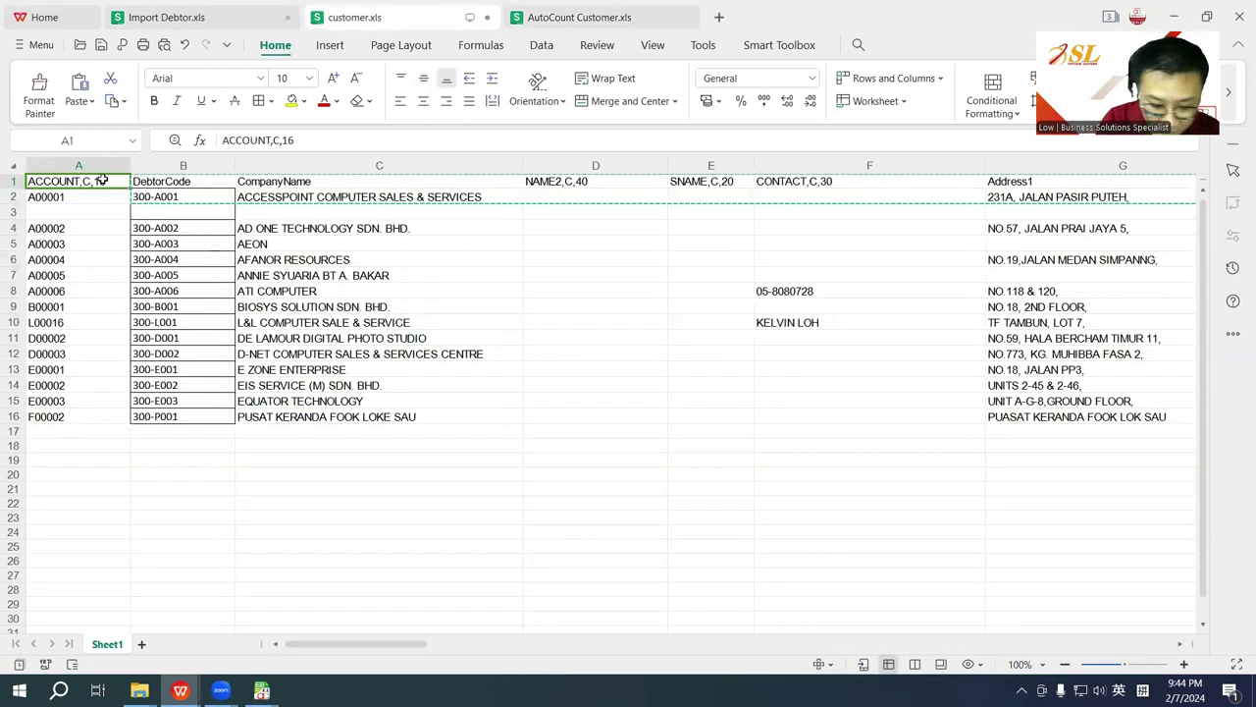
text(UD)
text(F_OI)
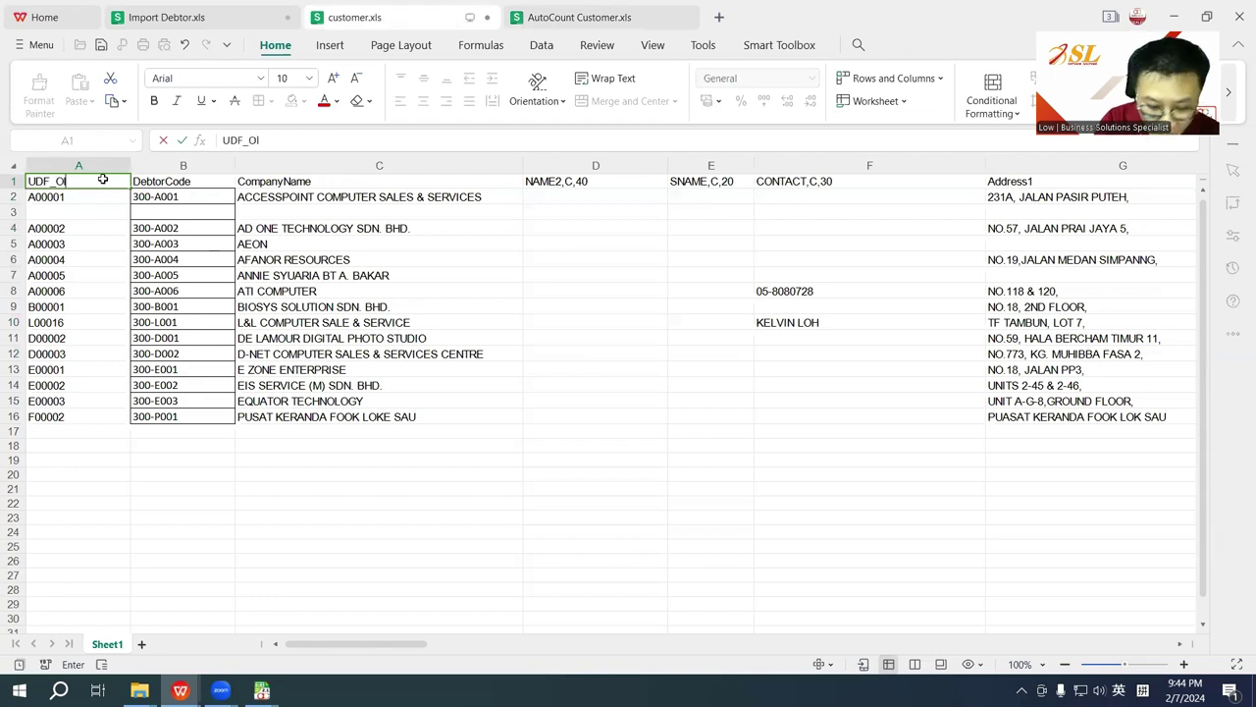
text(dC)
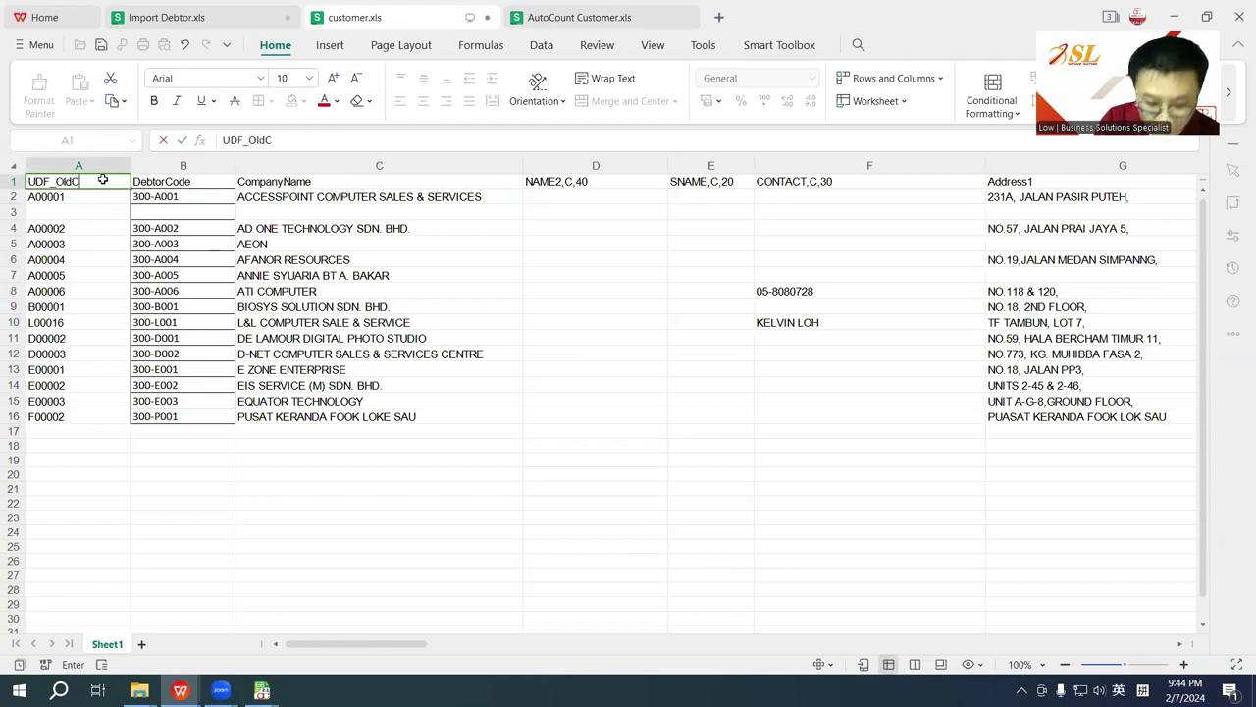
text(ode)
click(177, 502)
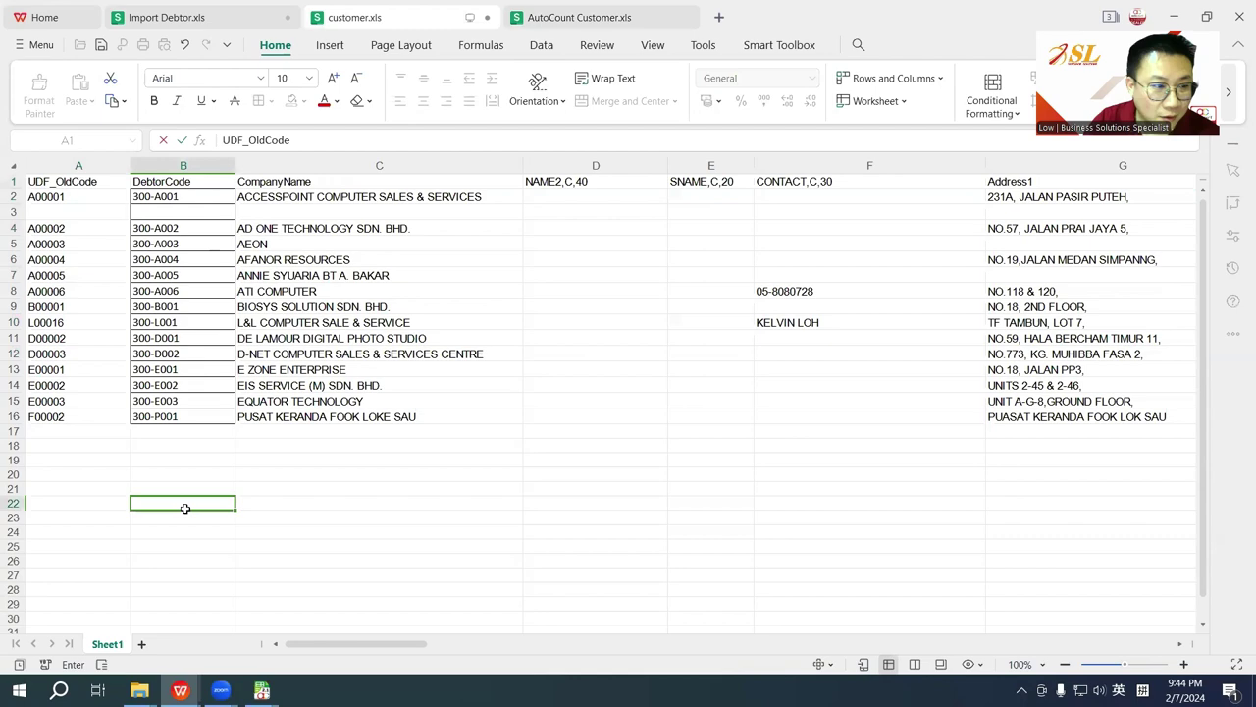
click(14, 210)
right_click(14, 210)
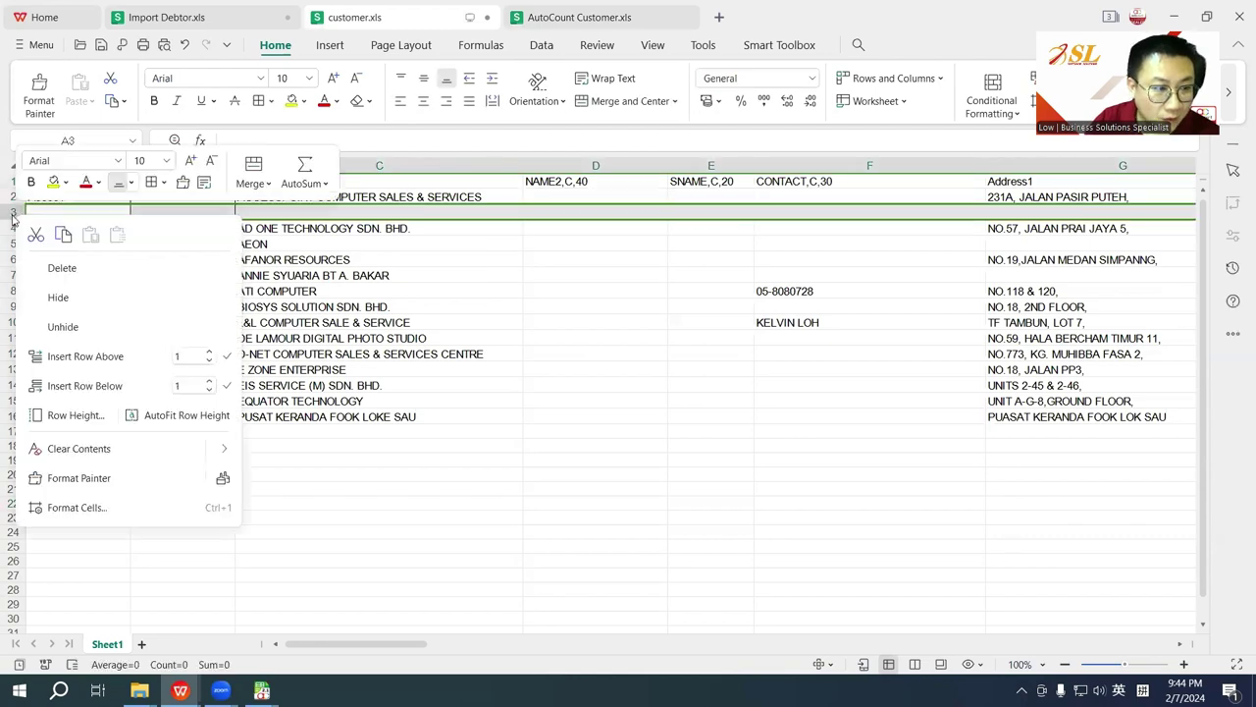
click(59, 267)
Step: Select the old and debtor code columns A1:B15 and copy them
drag(42, 180, 180, 402)
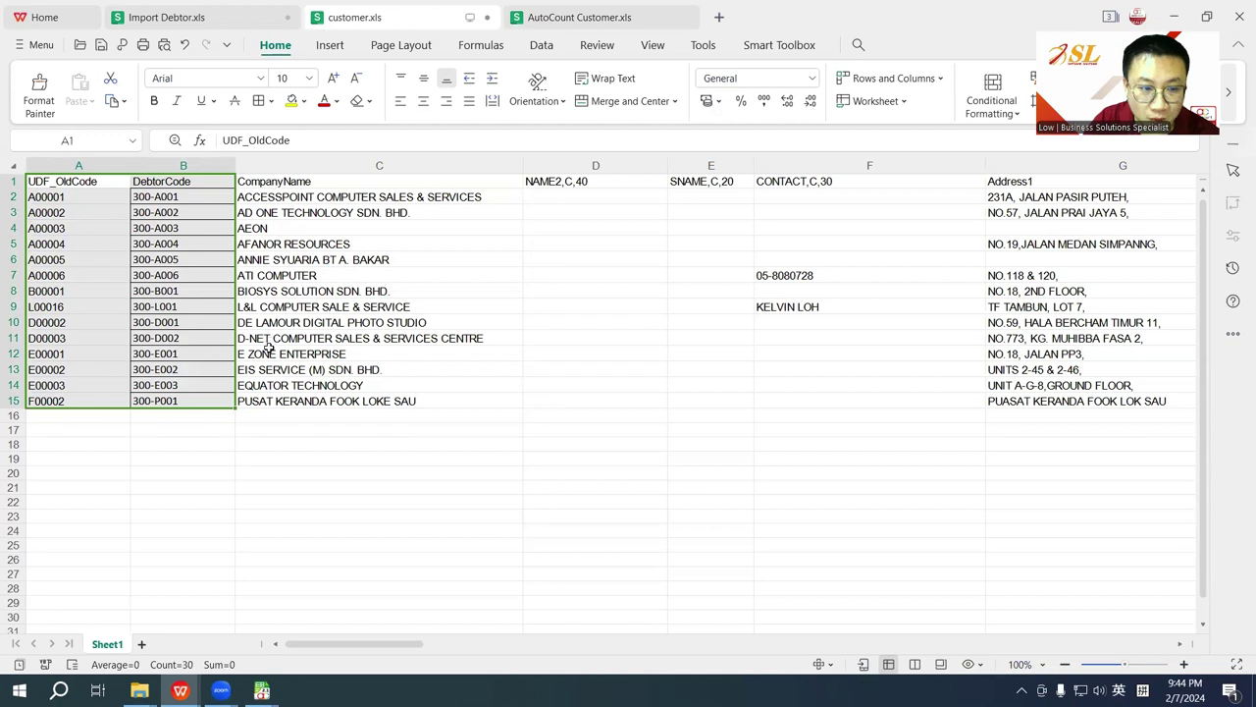
click(155, 181)
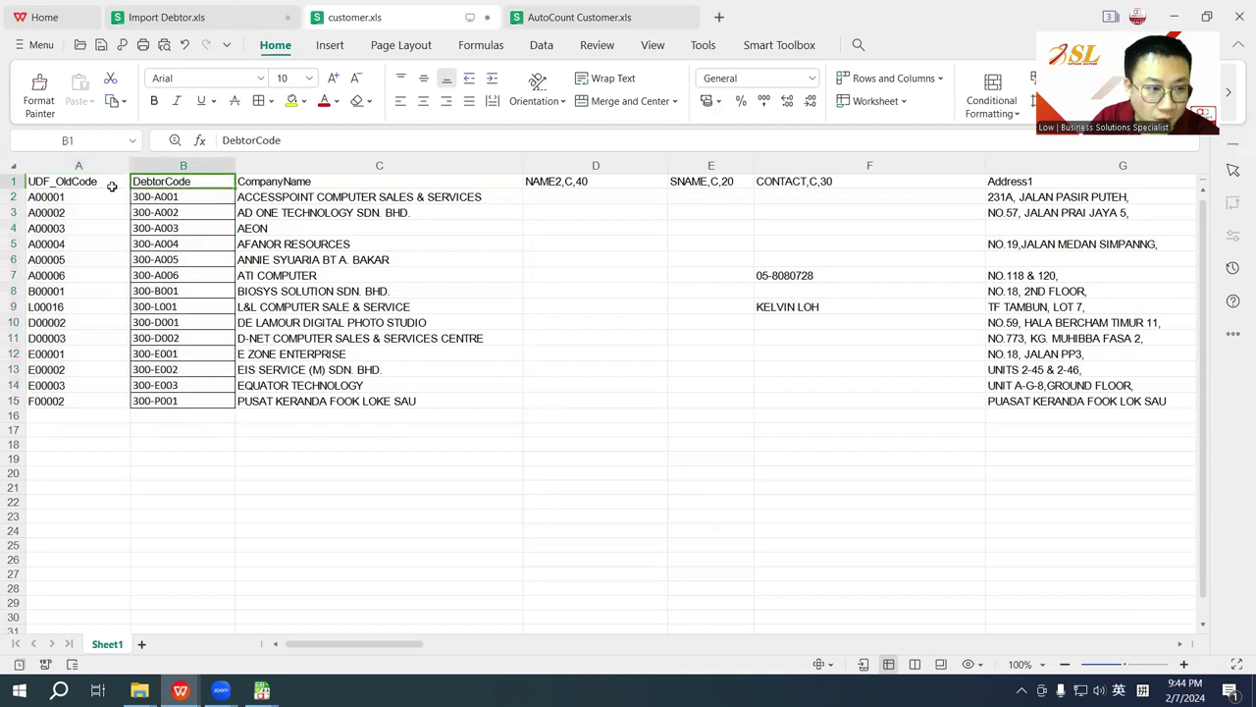
click(82, 183)
drag(82, 183, 155, 393)
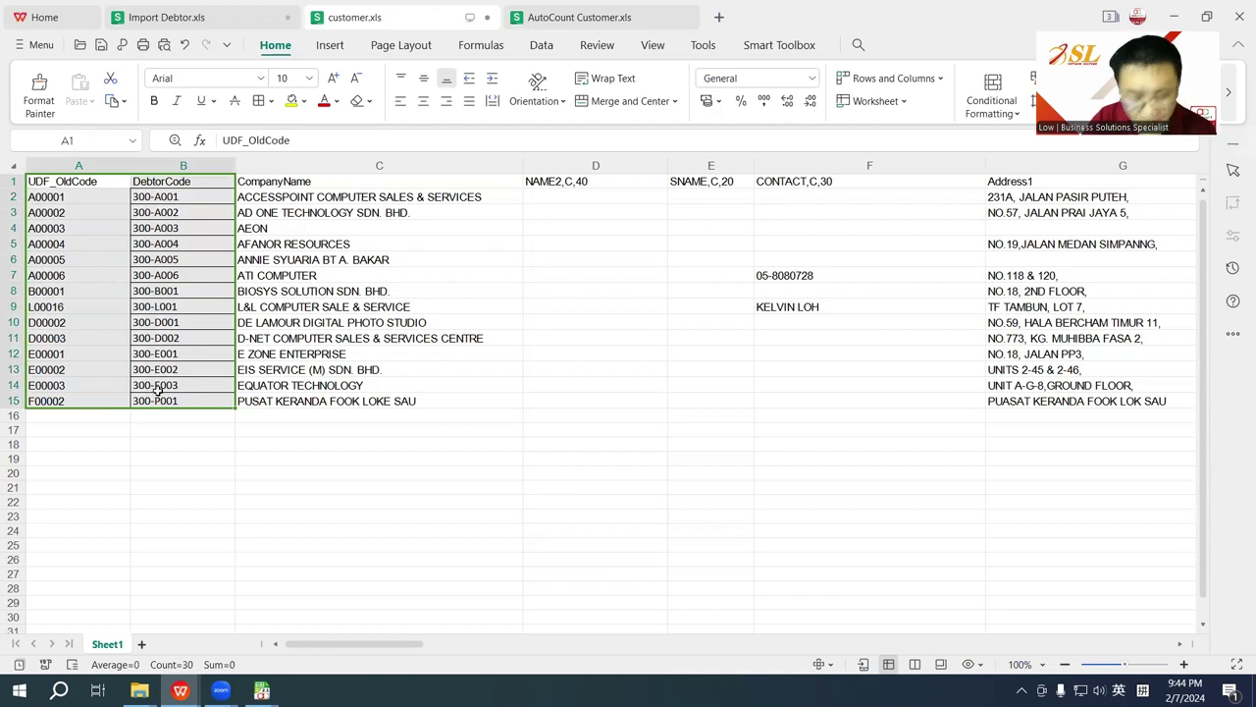
key(ctrl+c)
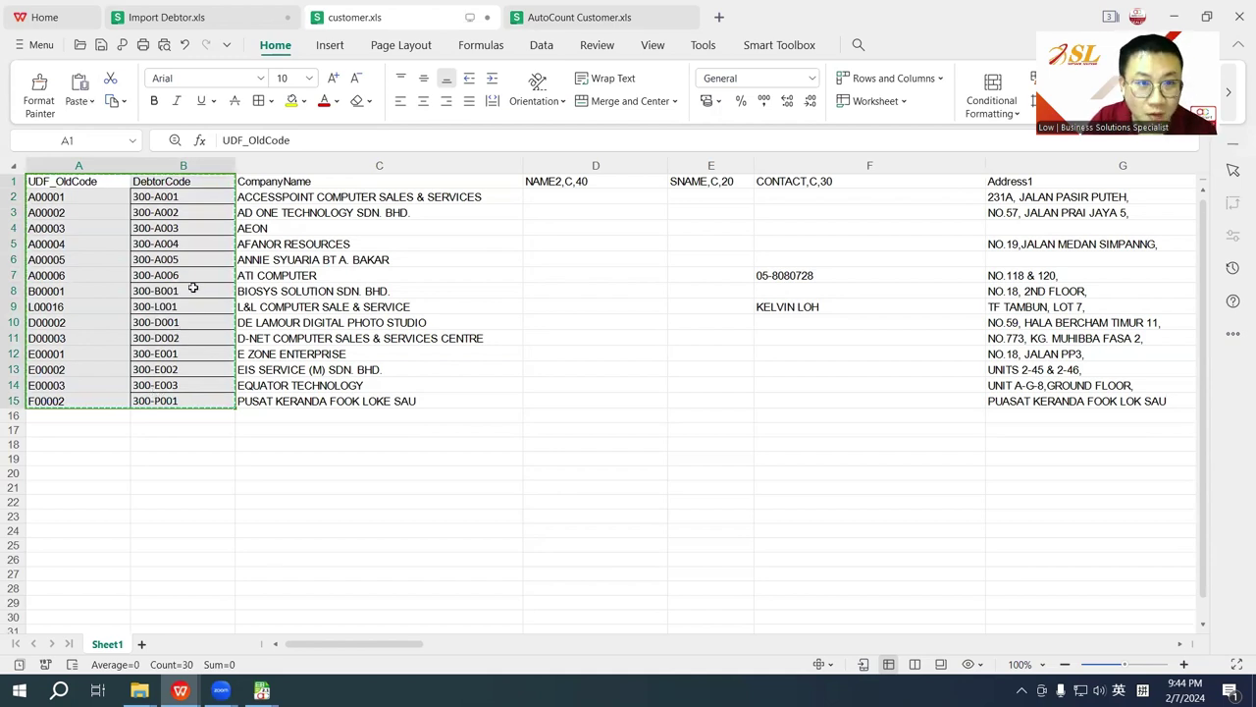
Step: Import the clipboard codes through Import From Excel > Import Debtor and acknowledge the success message
mouse_move(262, 690)
click(202, 605)
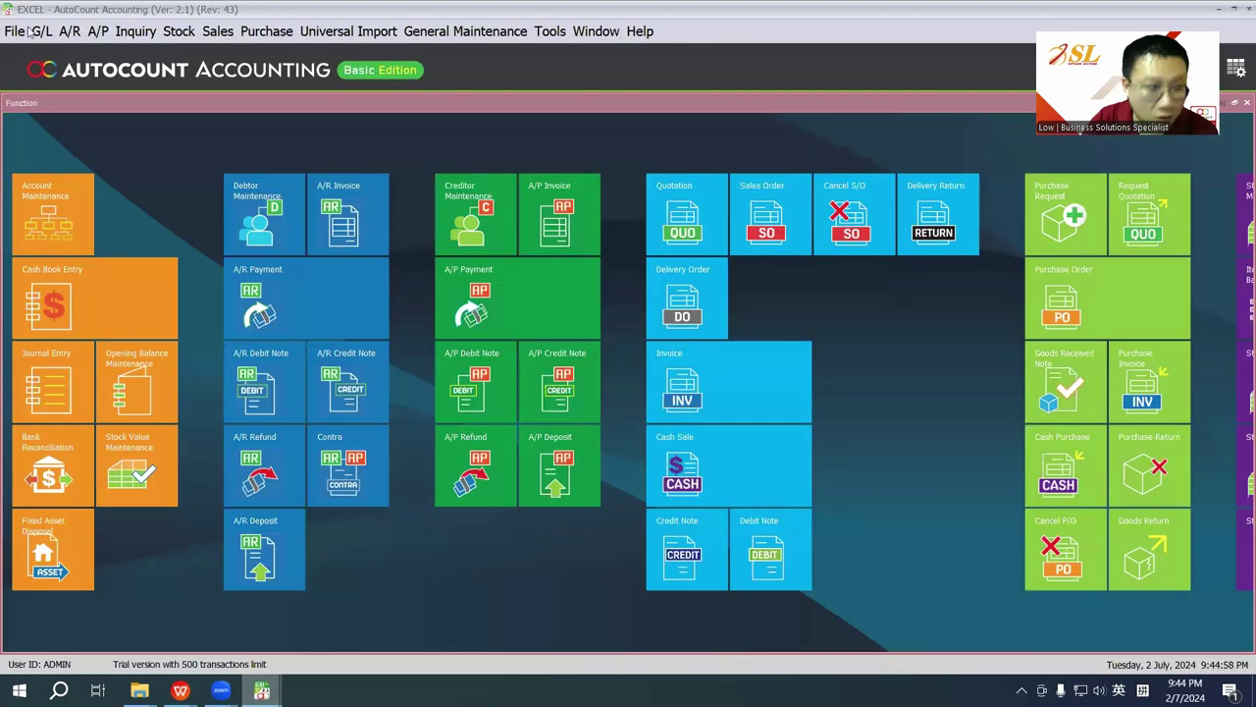
click(25, 31)
mouse_move(77, 129)
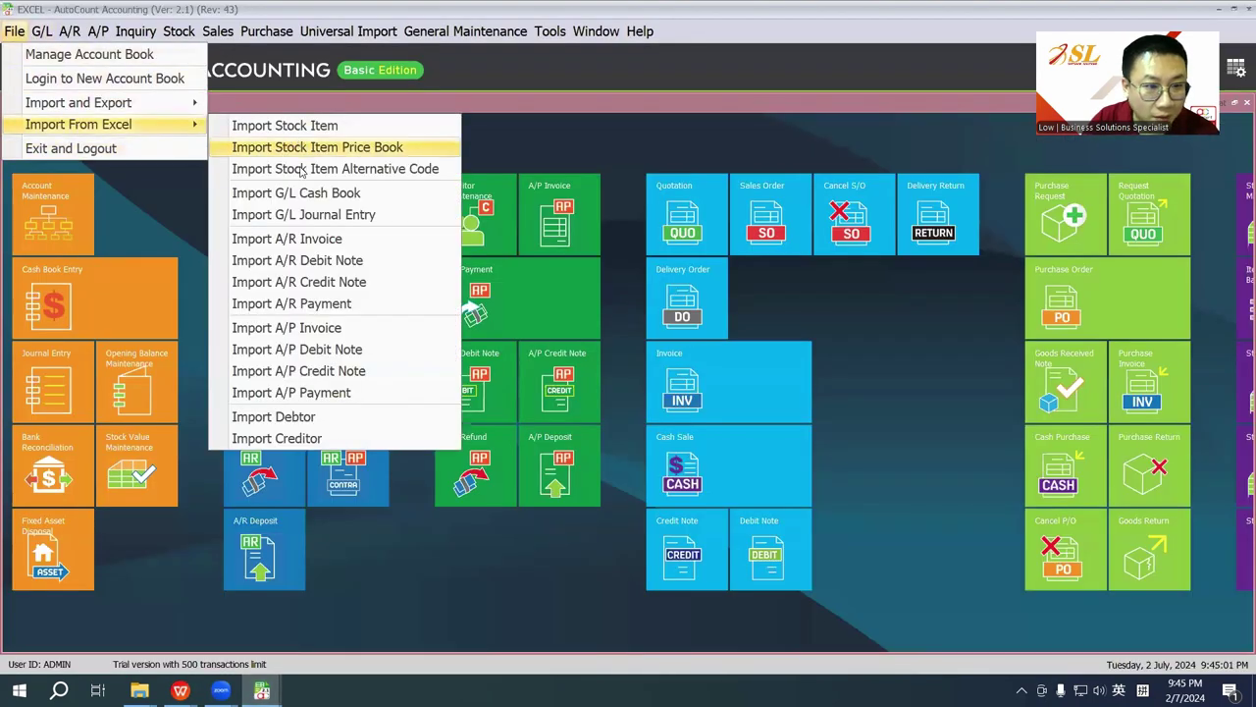
click(316, 422)
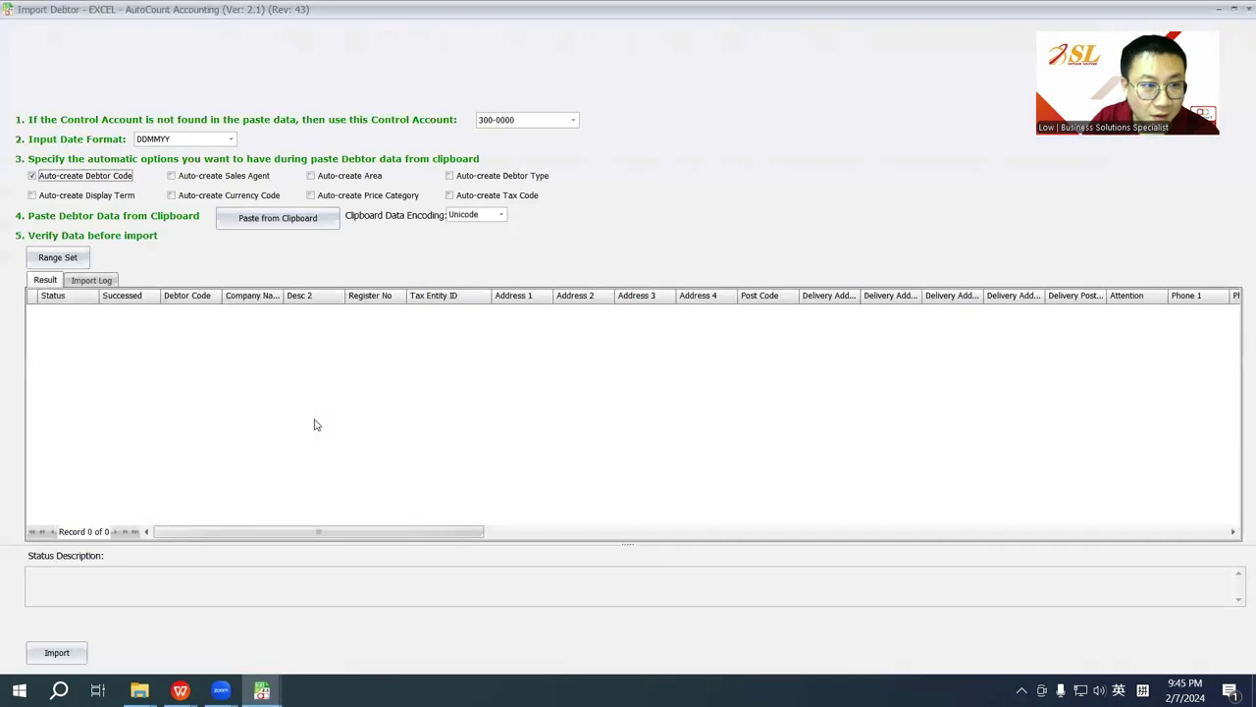
click(275, 219)
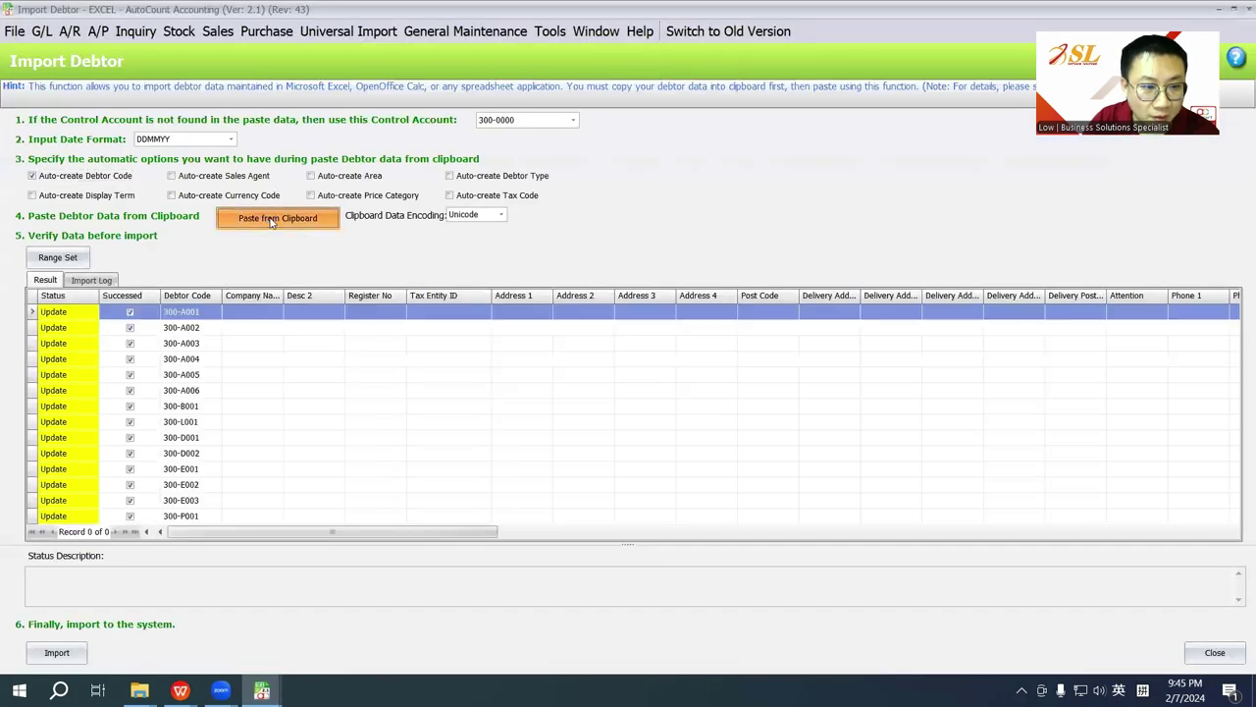
drag(539, 532, 1216, 531)
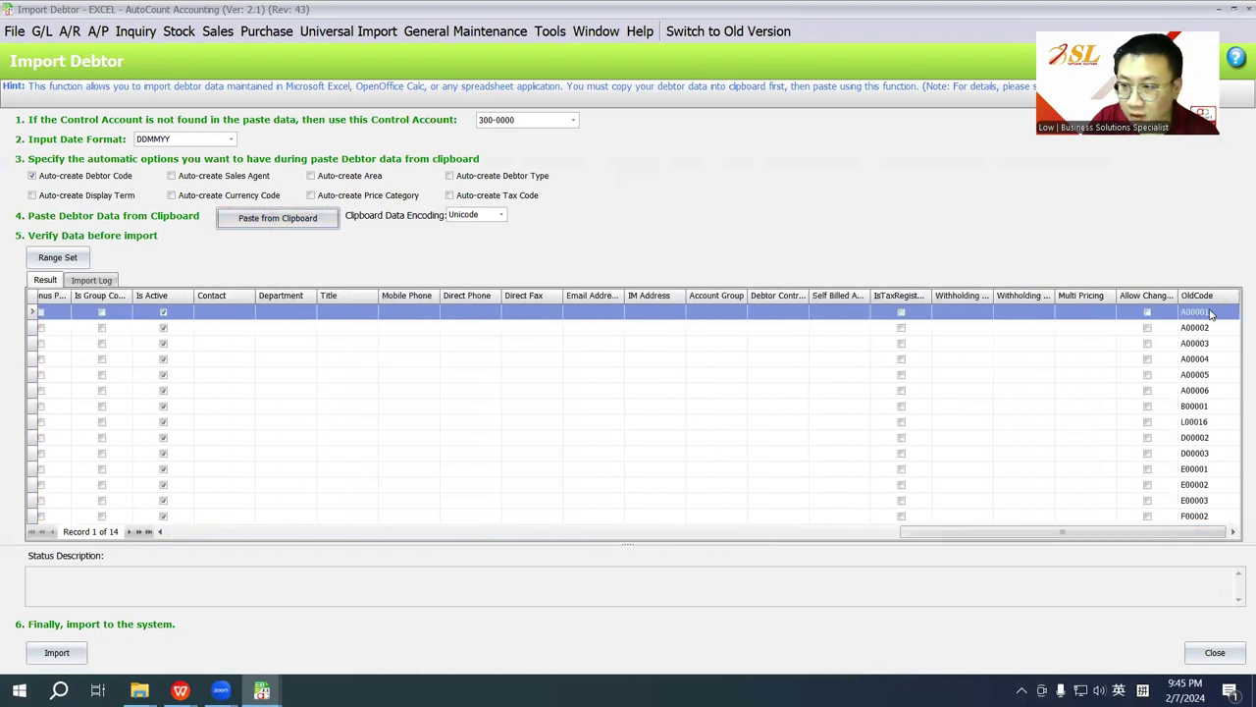
click(39, 653)
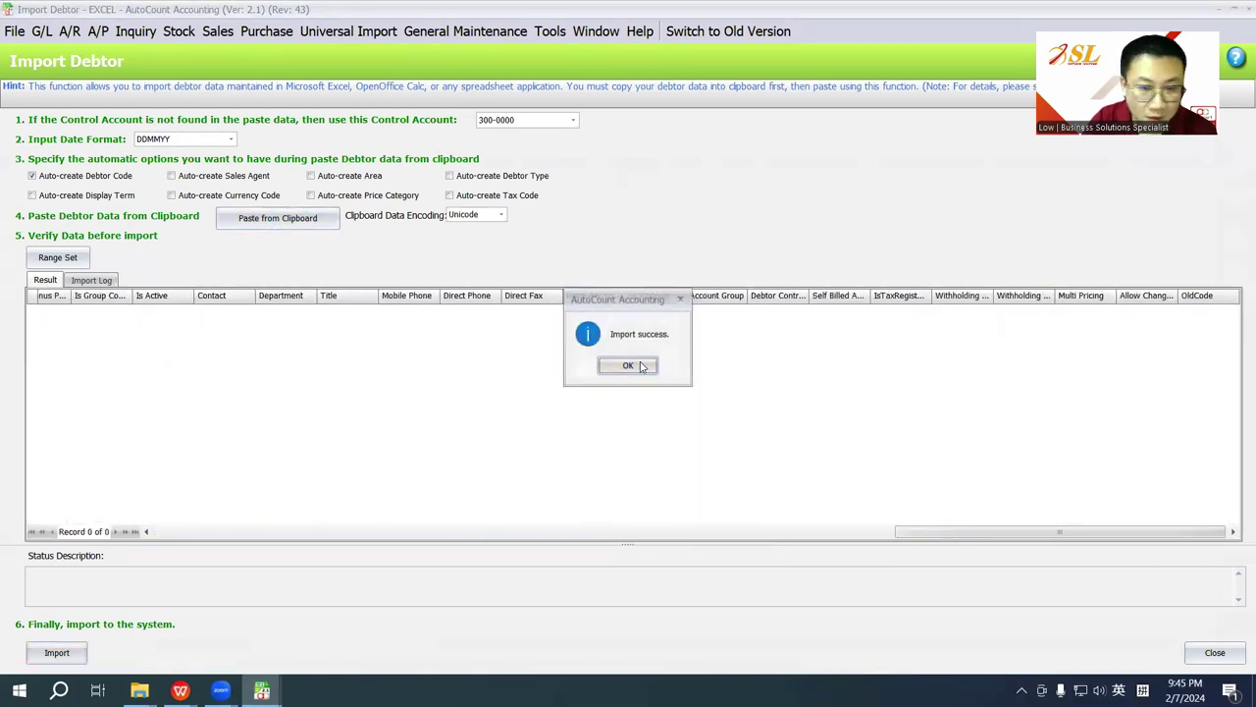
click(633, 365)
Step: Open A/R Debtor Maintenance and refresh it to show the OldCode values
click(74, 29)
click(87, 55)
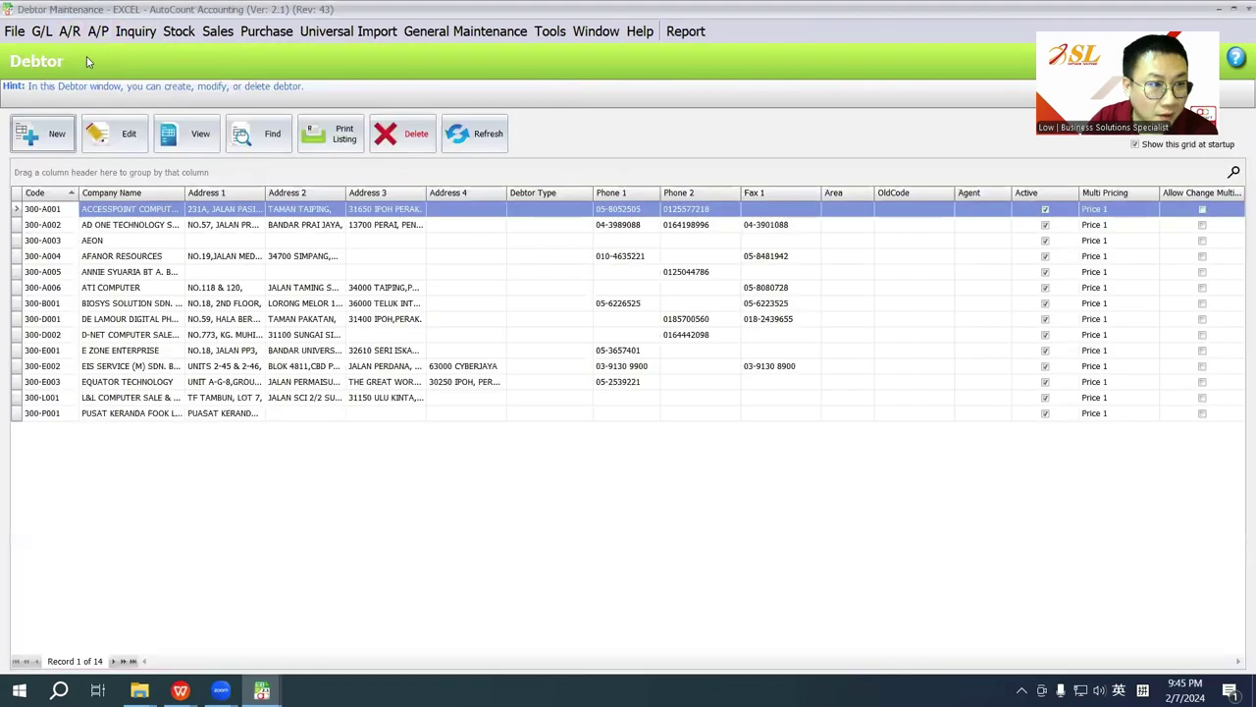
click(496, 129)
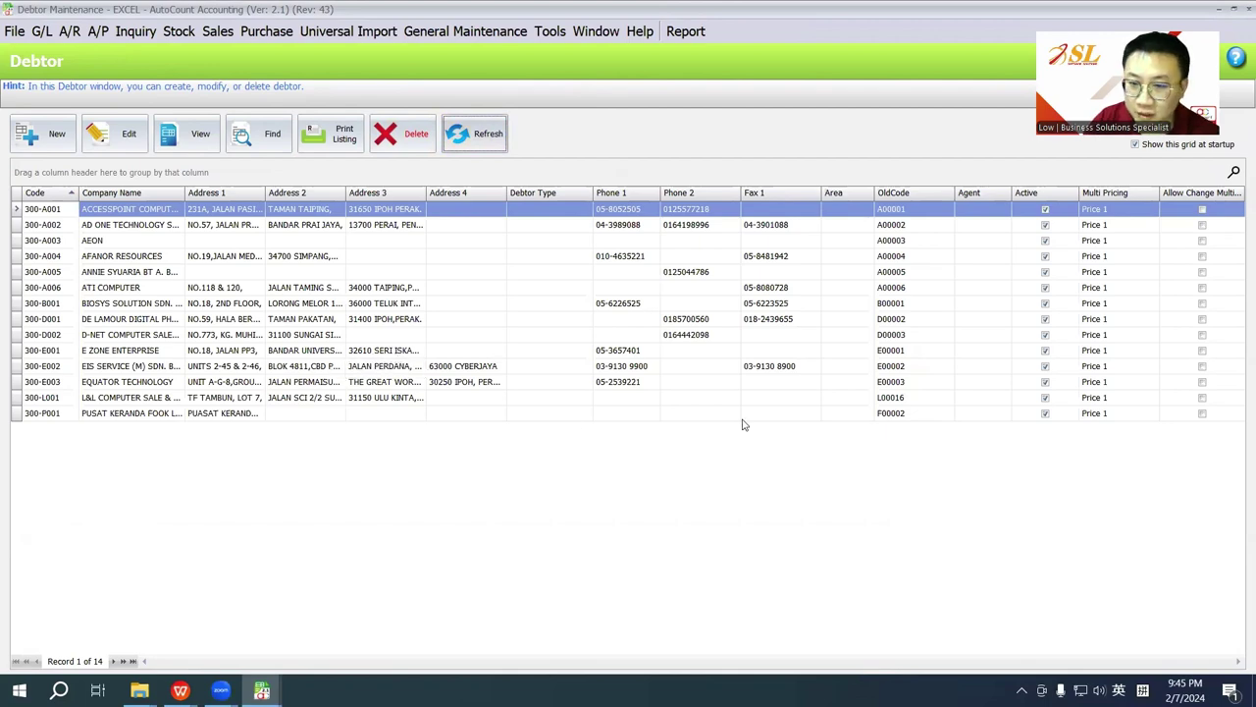
Step: Close Debtor Maintenance and browse the Import Excel Templates folder from the desktop
key(Escape)
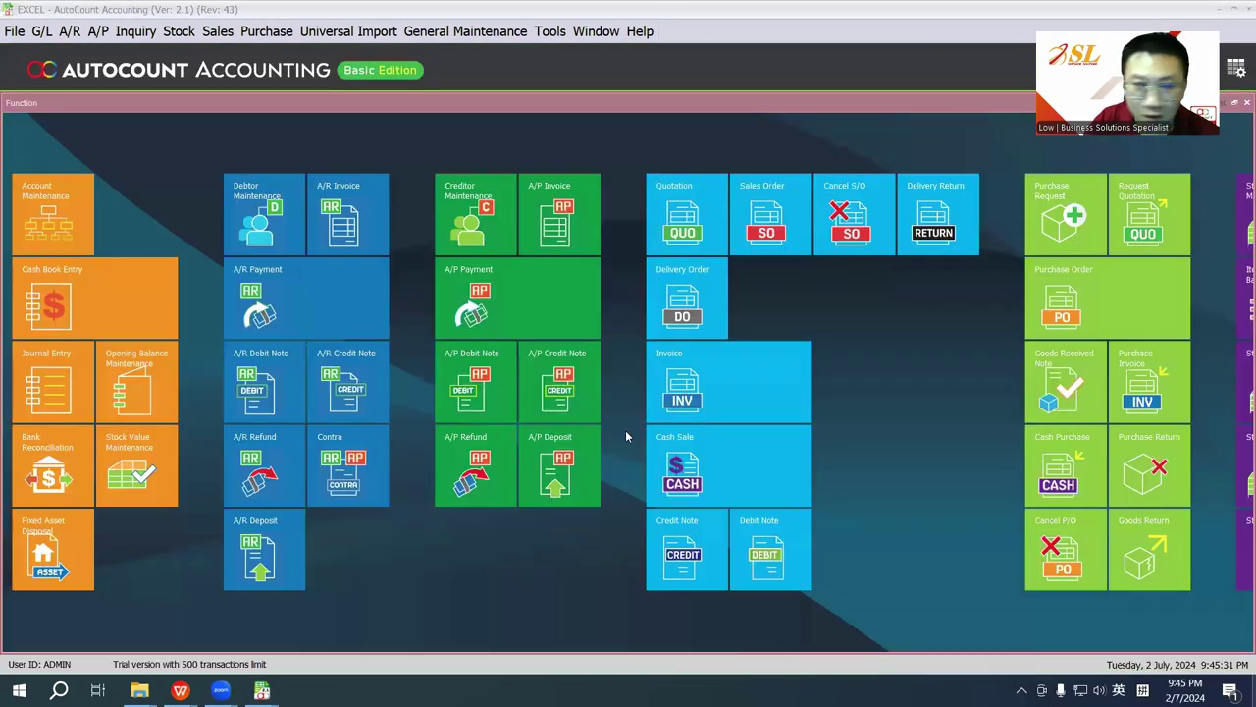
key(super+d)
double_click(337, 102)
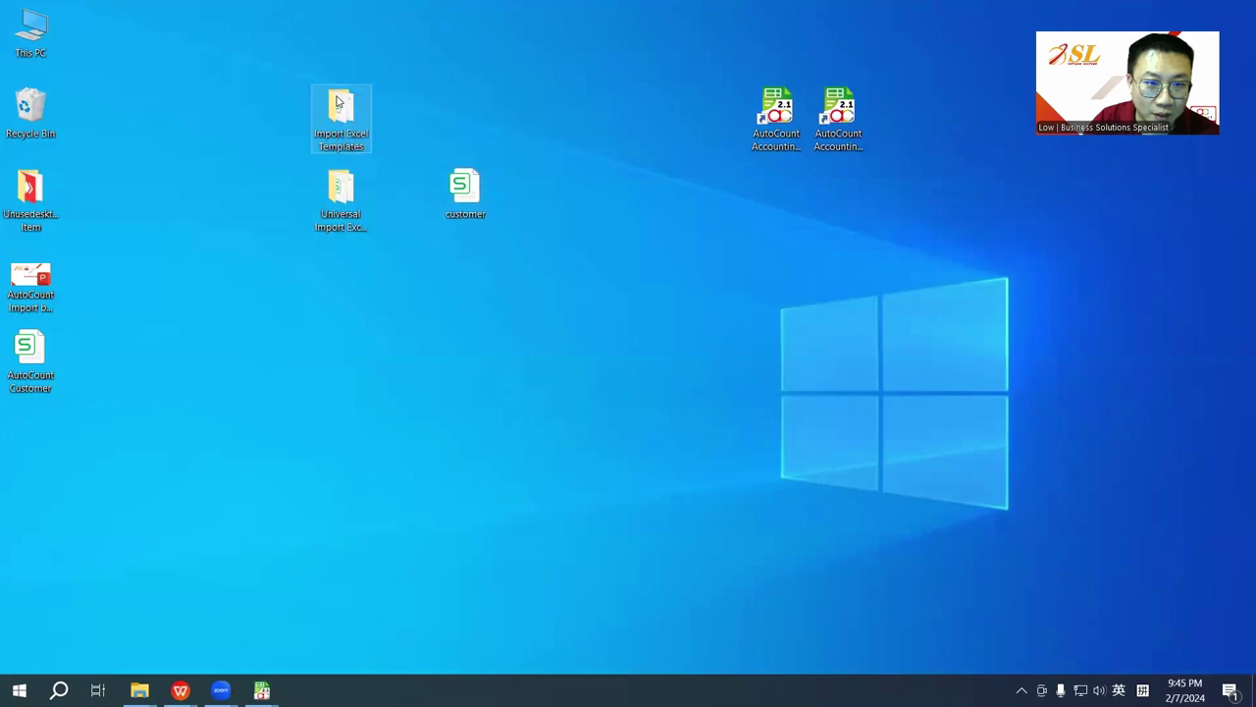
drag(922, 104, 915, 83)
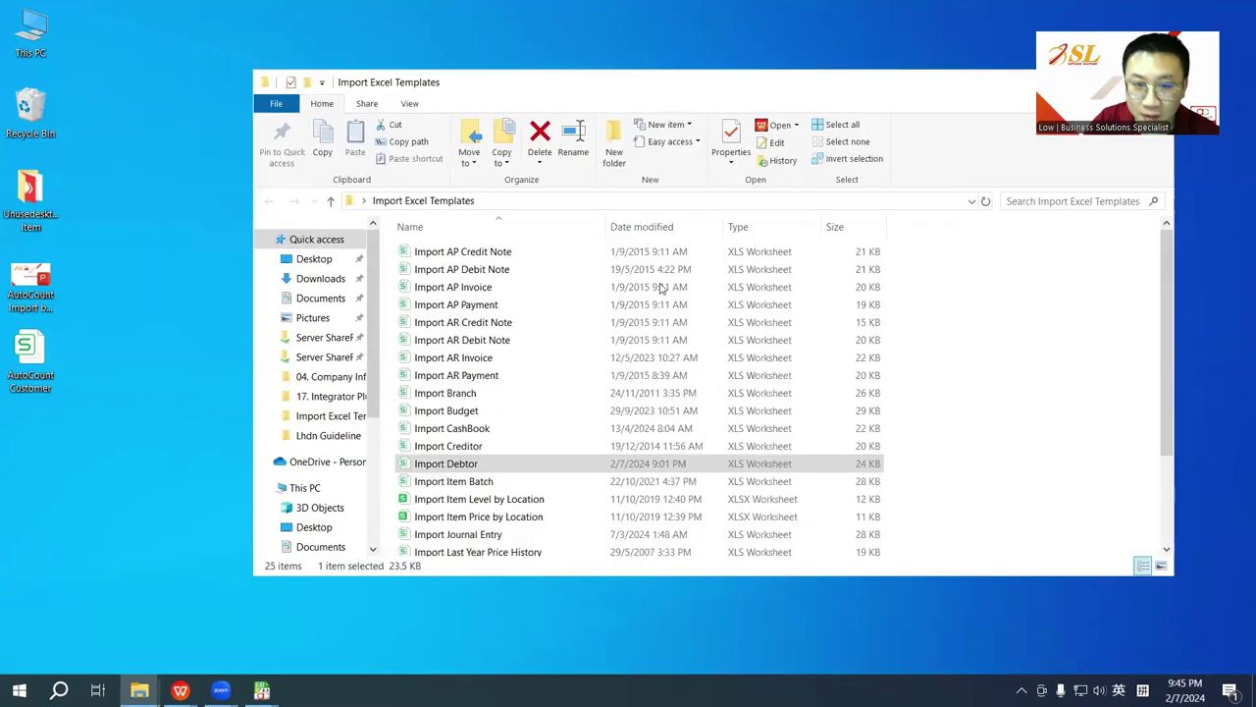
scroll(552, 448, down, 3)
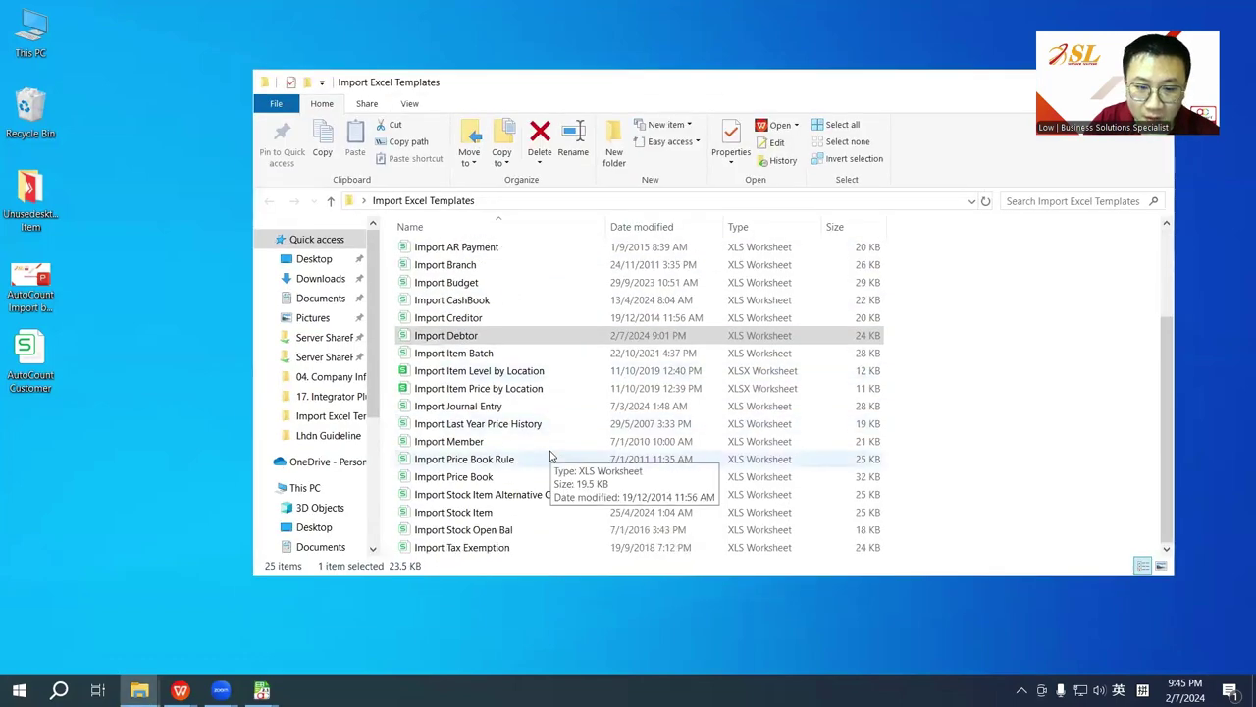
scroll(541, 554, up, 3)
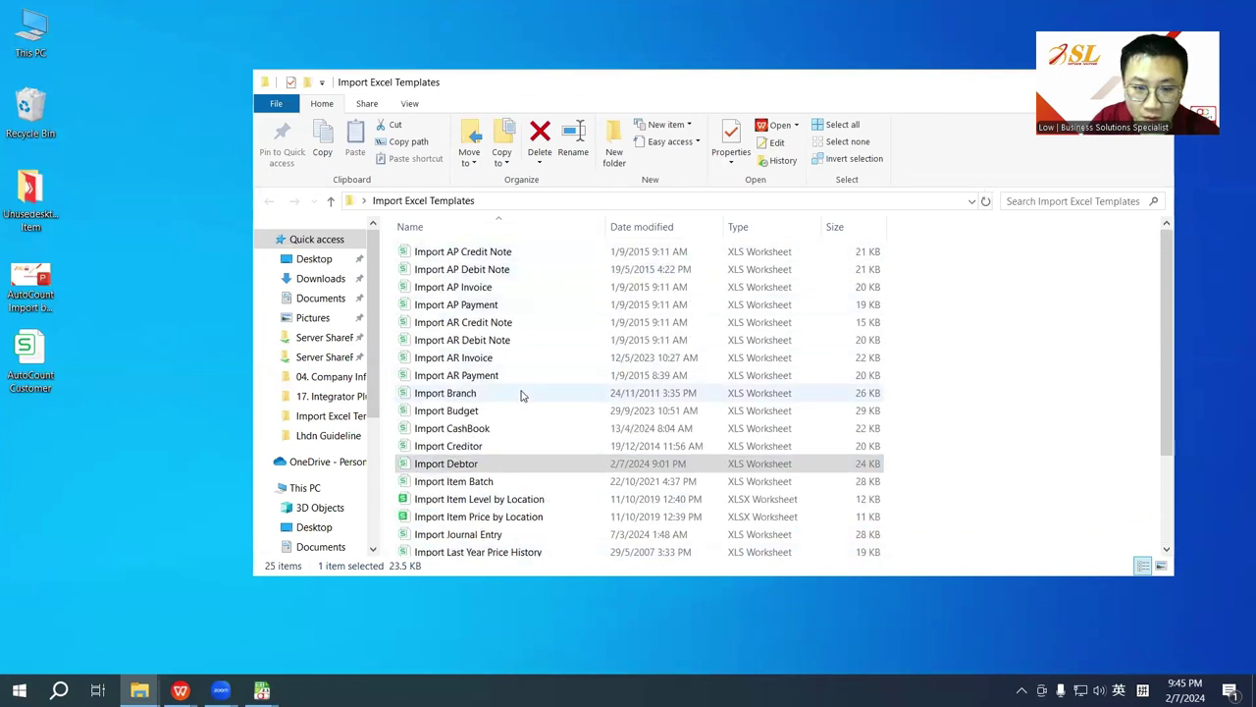
scroll(523, 393, down, 3)
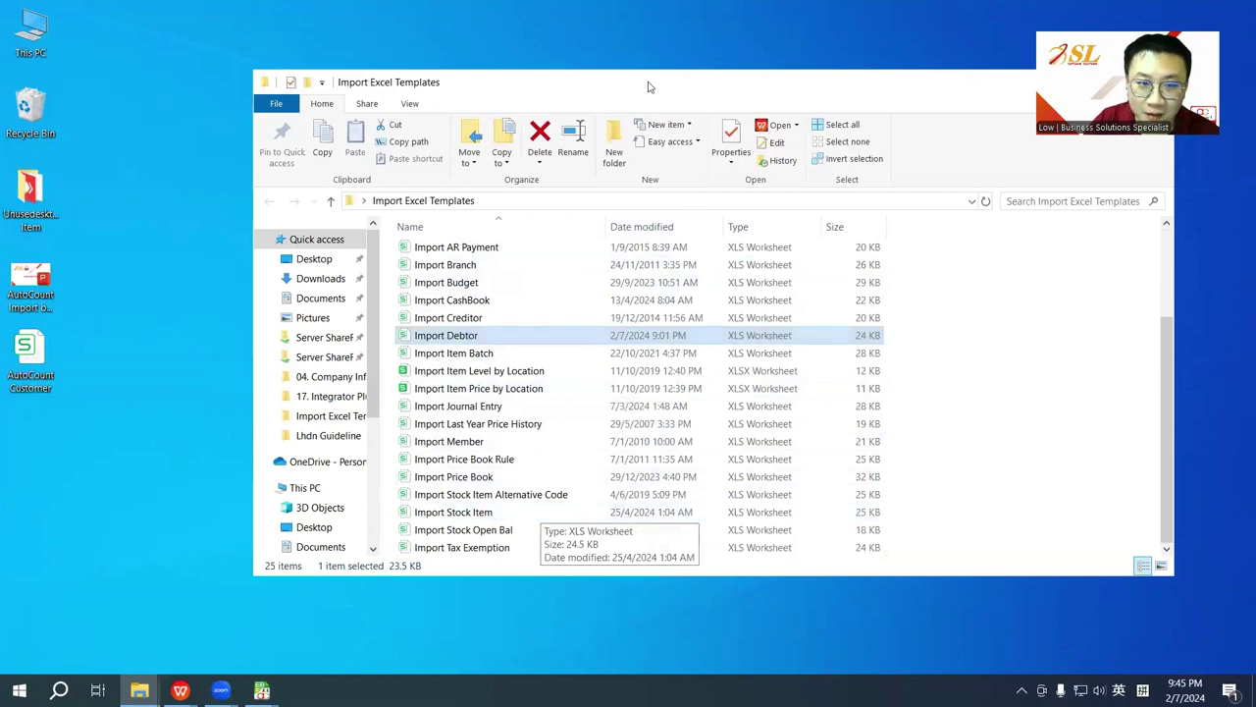
drag(648, 87, 647, 248)
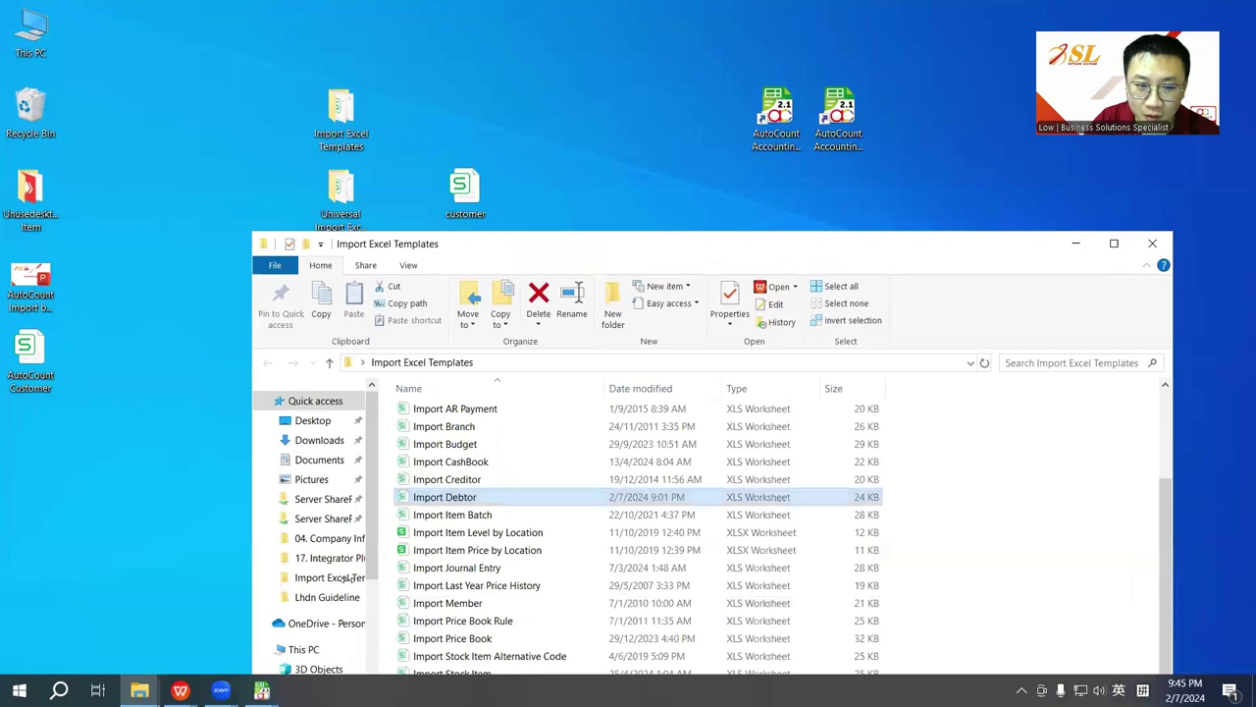
Step: Bring AutoCount Accounting back and show its universal import options
click(261, 689)
click(98, 615)
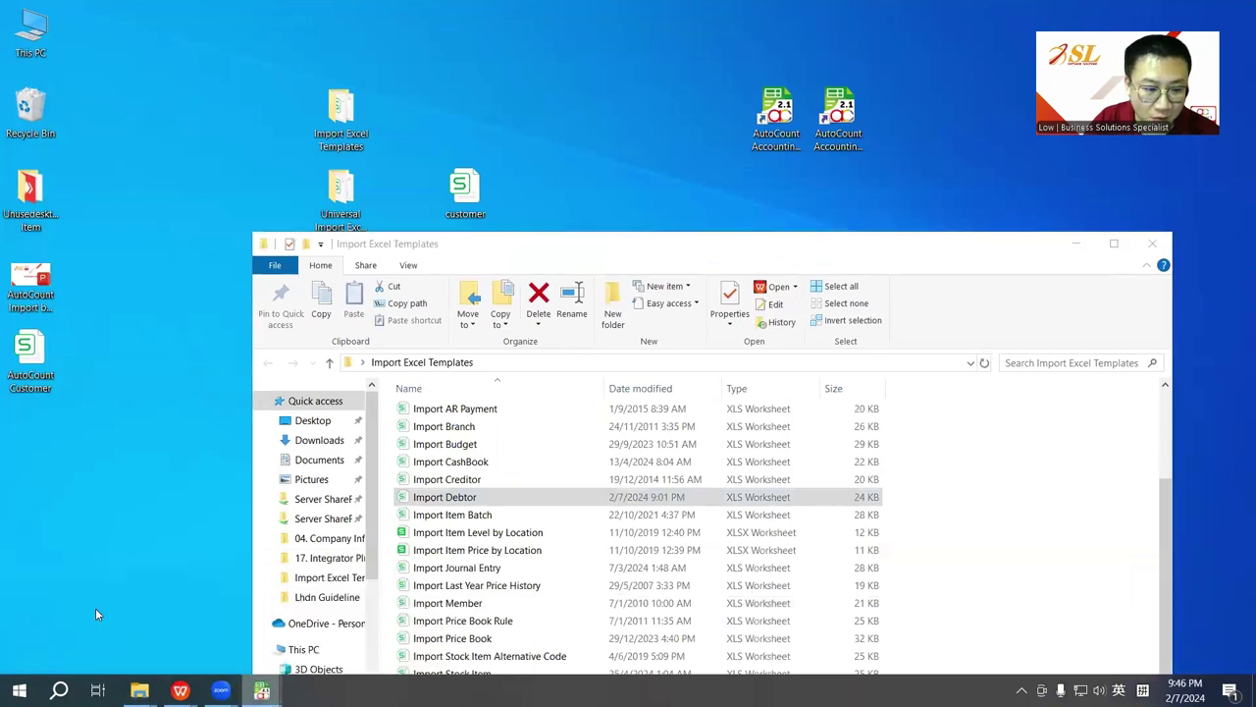
click(367, 32)
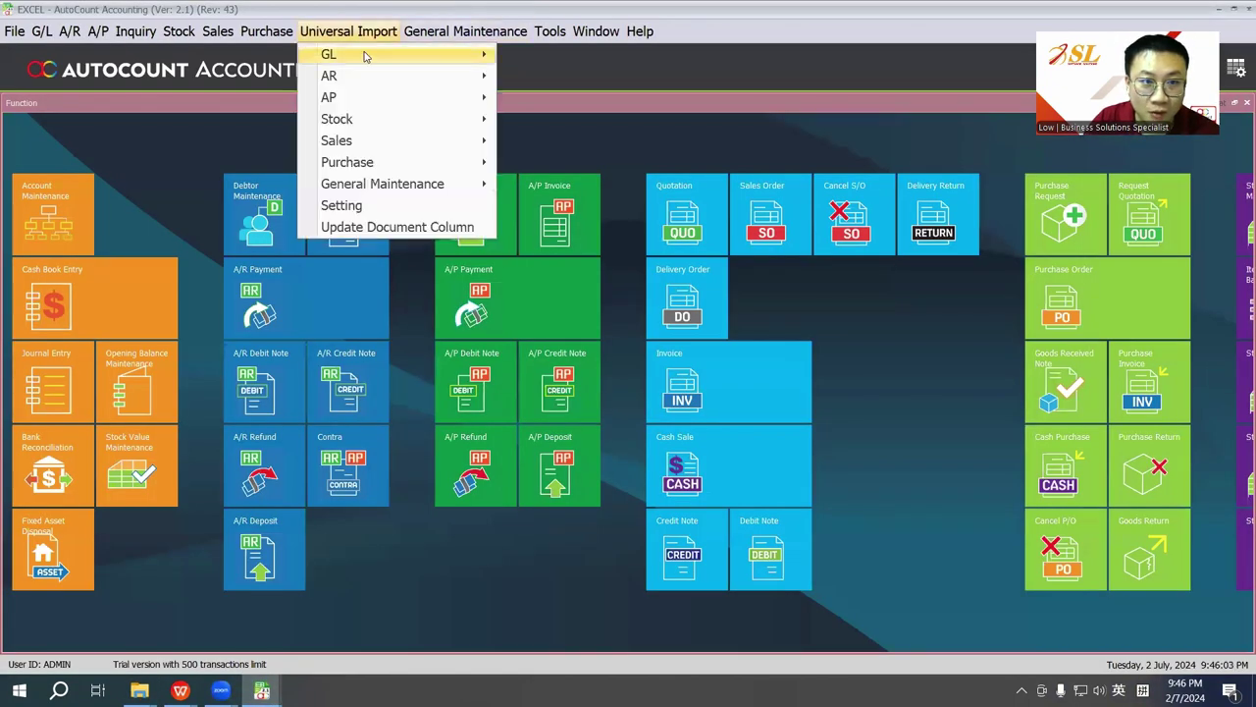